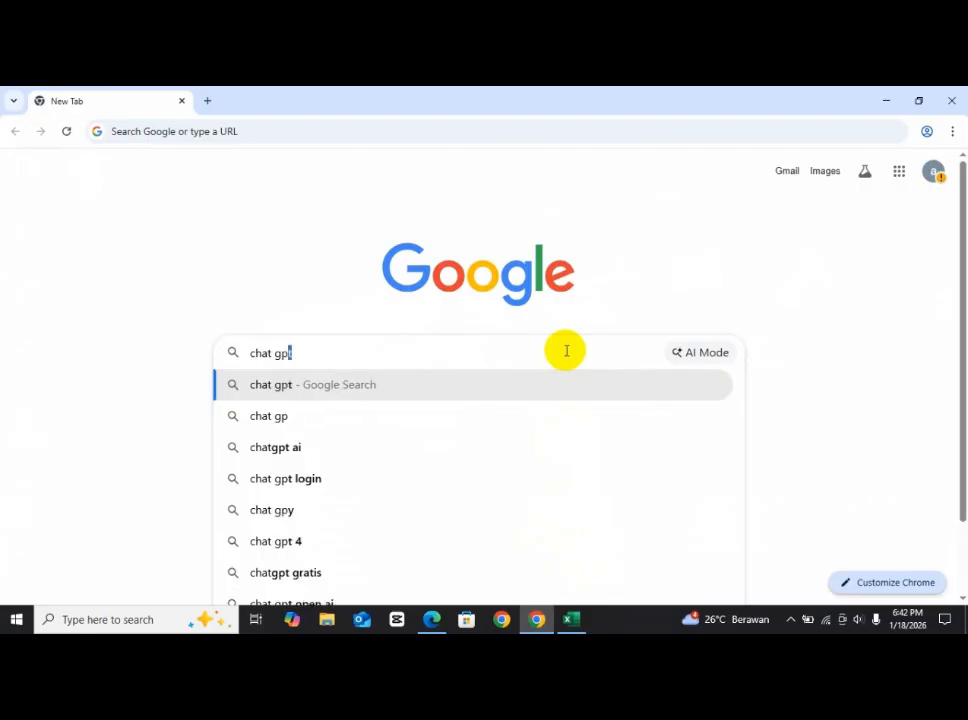
Open the ChatGPT site from a Google search for "chat gpt" and log in, dismissing the memory announcement
{"action": "key", "text": "Return"}
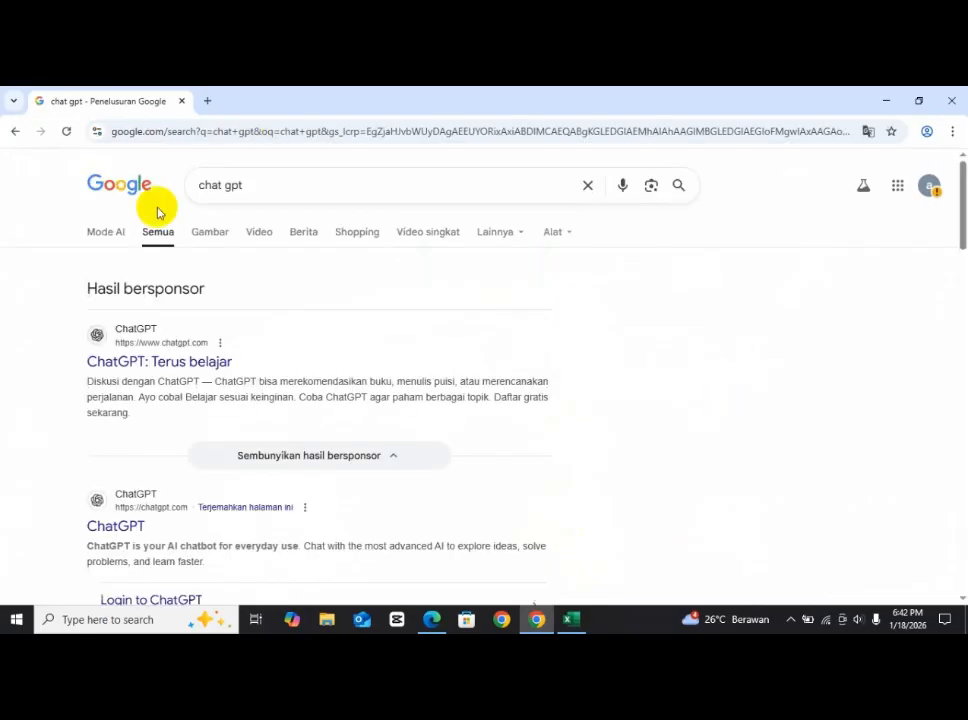
{"action": "left_click", "coordinate": [145, 362]}
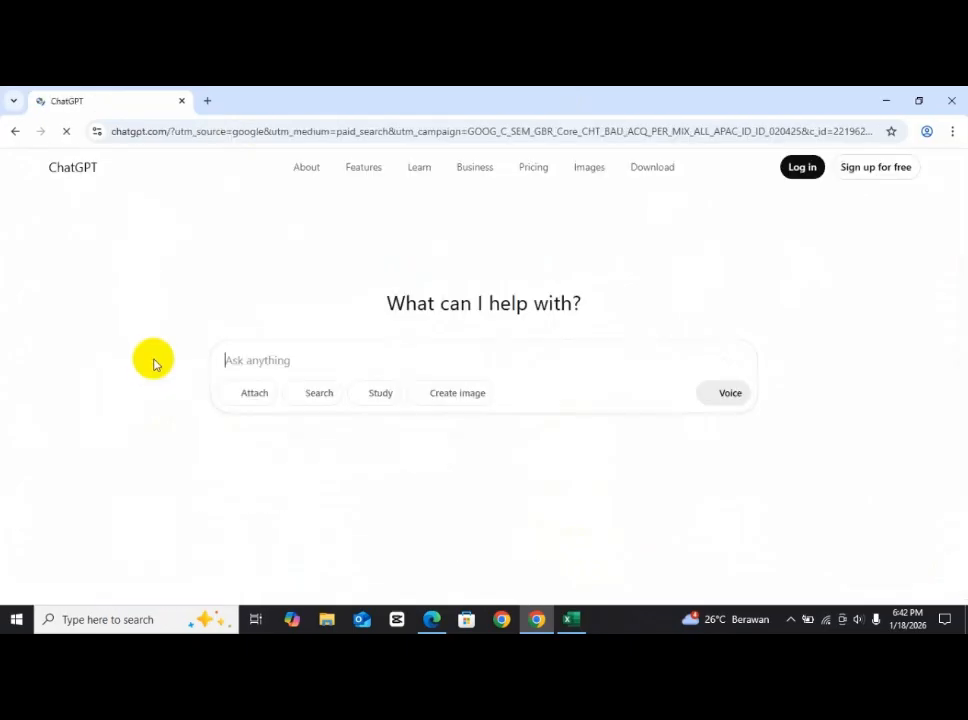
{"action": "left_click", "coordinate": [800, 170]}
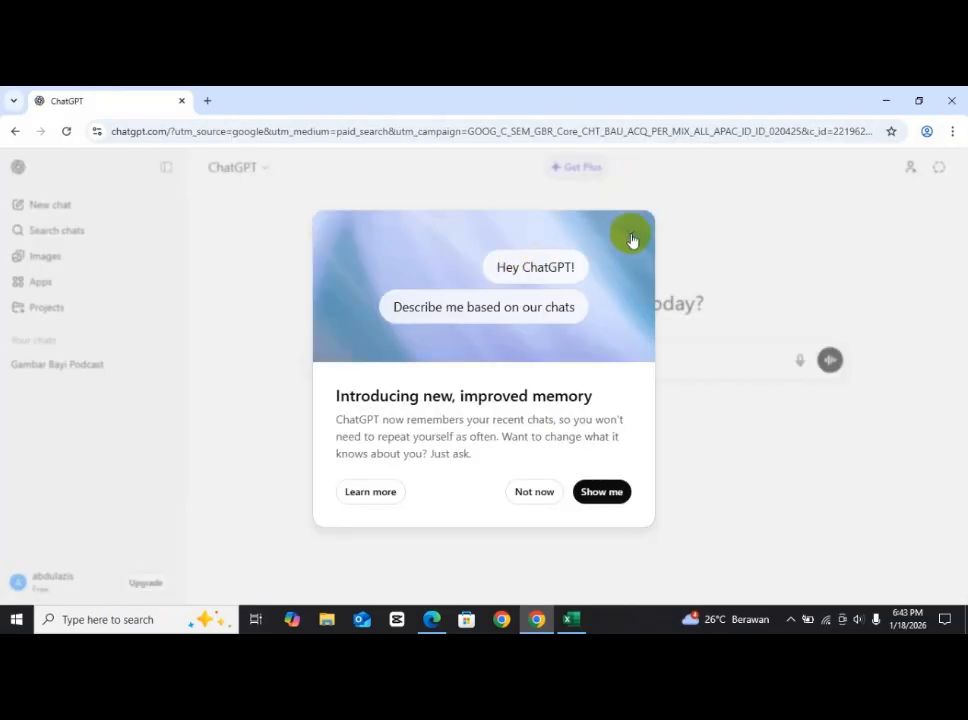
{"action": "left_click", "coordinate": [630, 238]}
Send the prompt "buatkan saya scene pendek tentang cerita gadis yang patah hati," in a new chat
{"action": "left_click", "coordinate": [546, 356]}
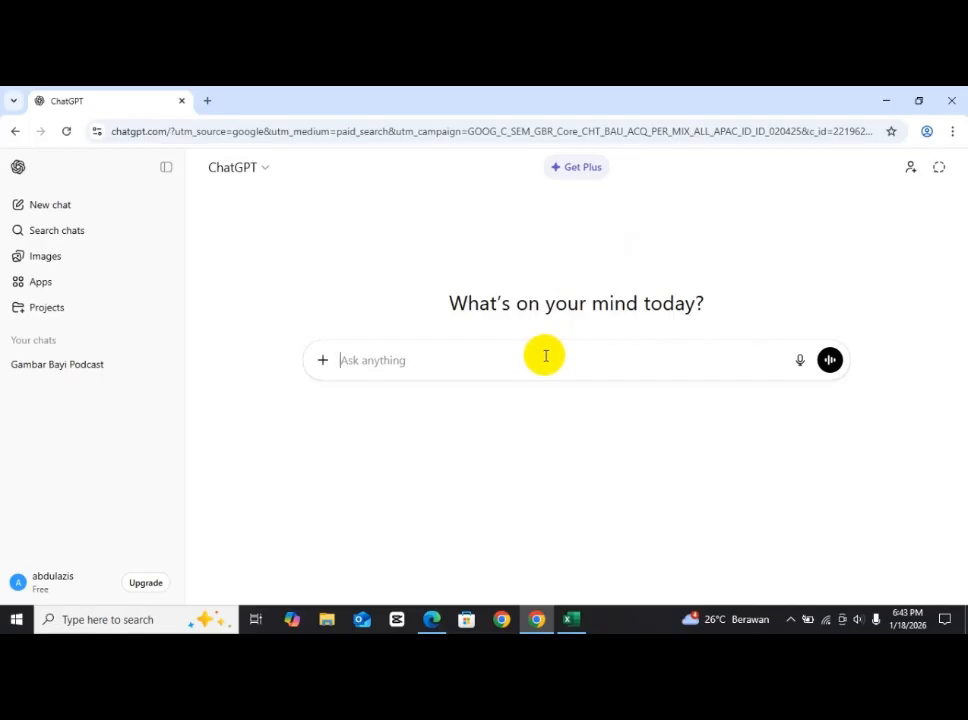
{"action": "type", "text": "buatkan saya"}
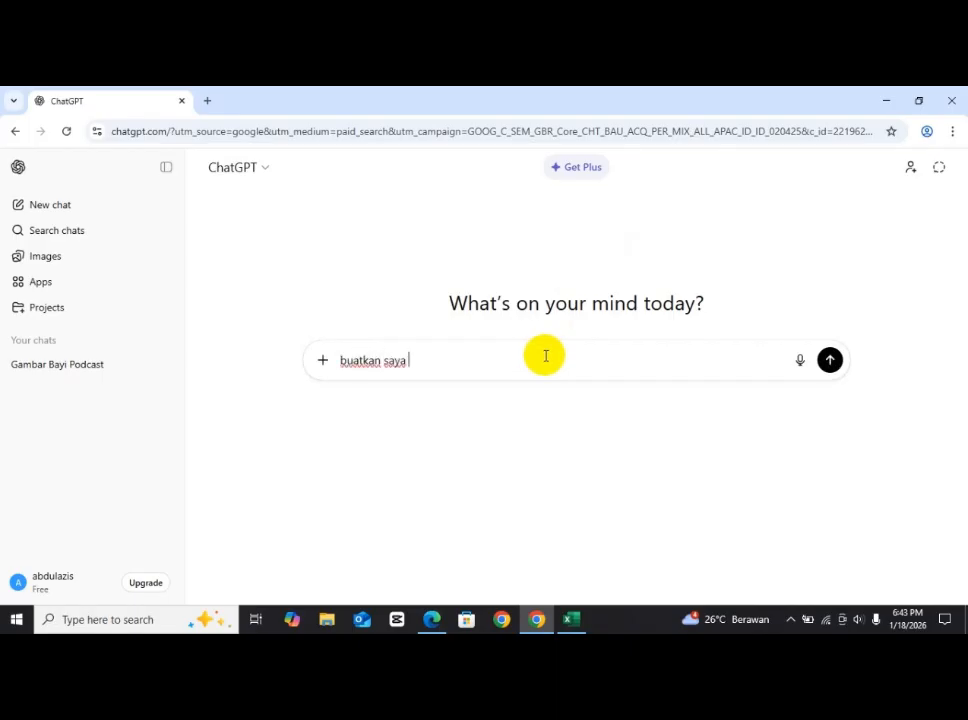
{"action": "type", "text": " scene pendek"}
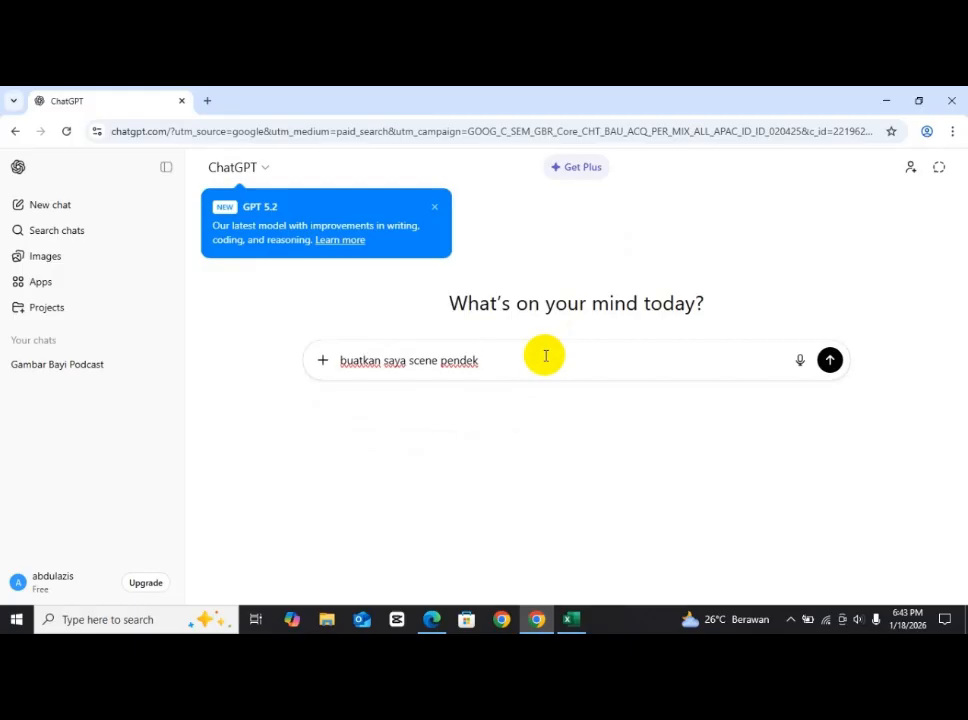
{"action": "type", "text": "tentang d"}
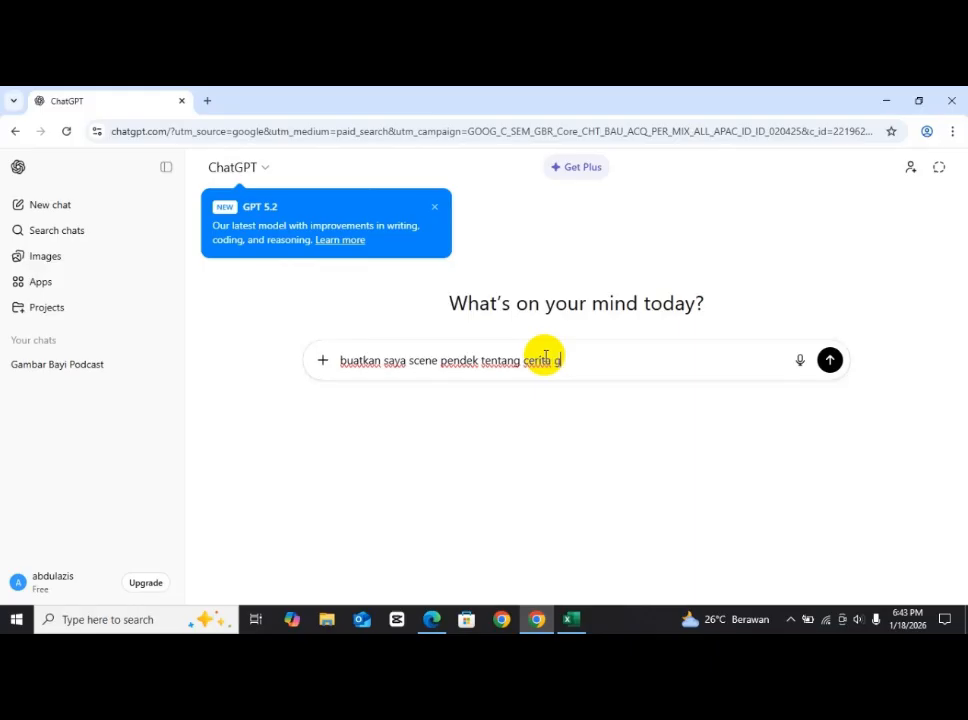
{"action": "type", "text": "is yang patah hati"}
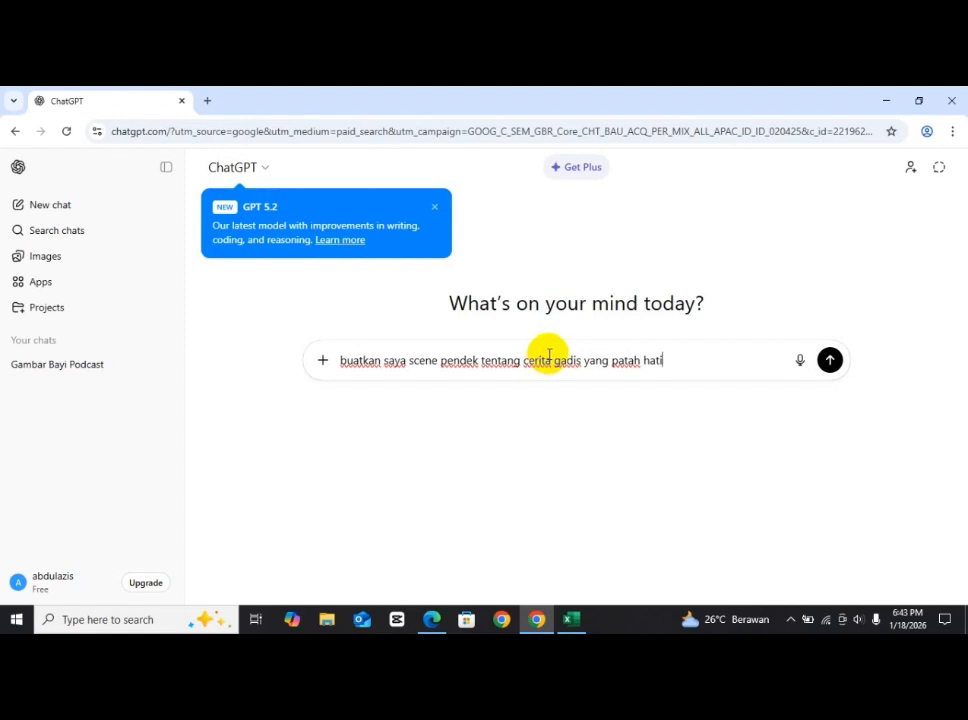
{"action": "type", "text": ","}
{"action": "key", "text": "Return"}
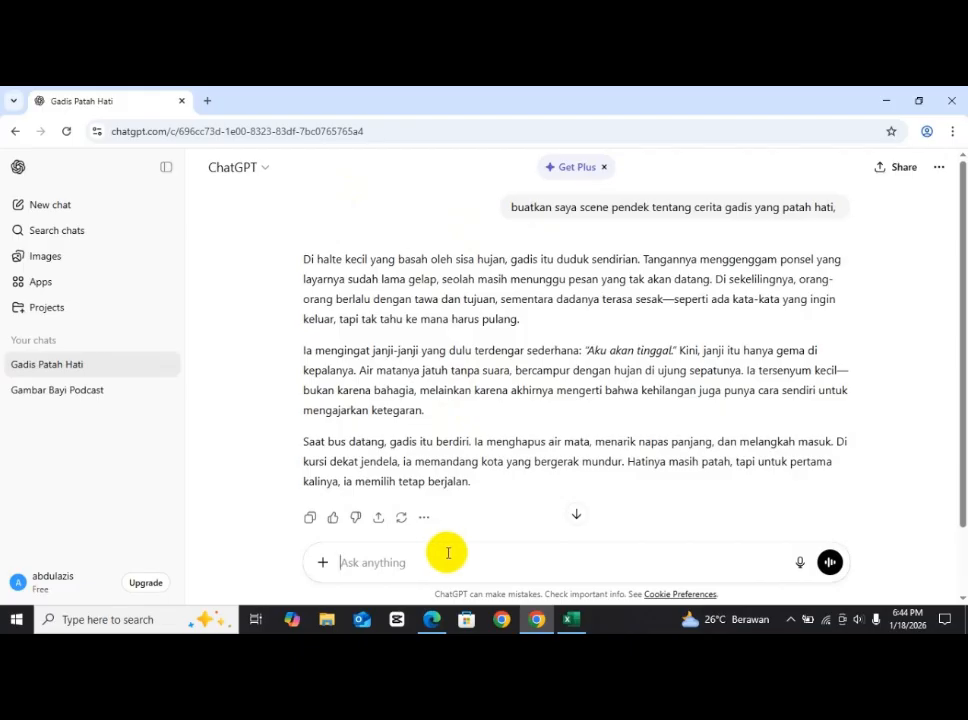
Send the follow-up prompt "buatkan beberapa potongan adegannya" to get scene fragments of the story
{"action": "type", "text": "buatkan "}
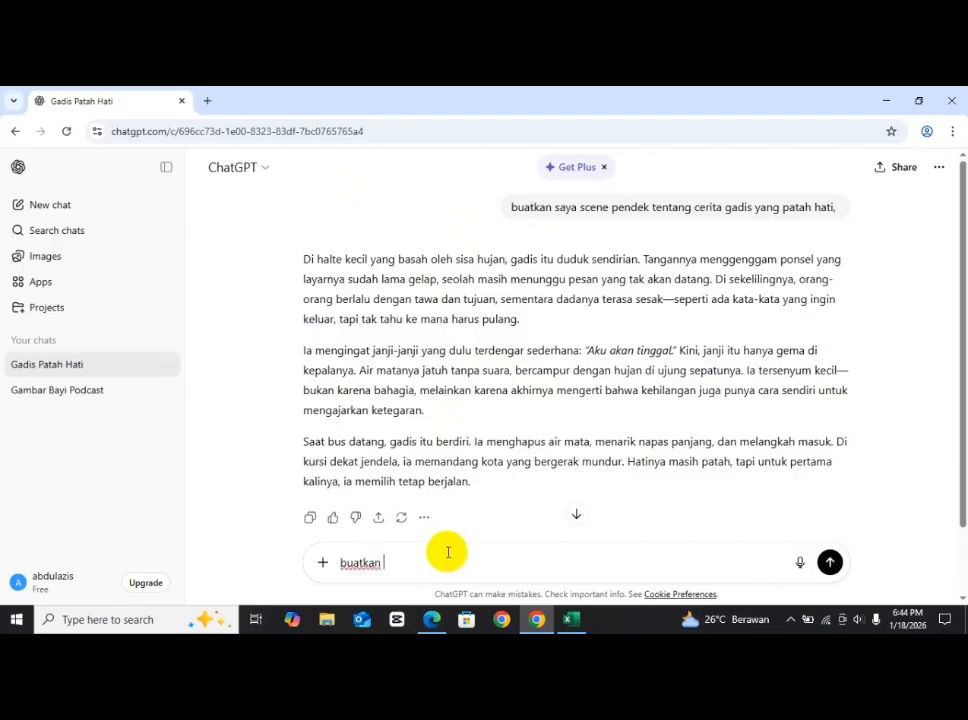
{"action": "type", "text": "bebr"}
{"action": "type", "text": "rpa"}
{"action": "key", "text": "BackSpace"}
{"action": "type", "text": "apa po"}
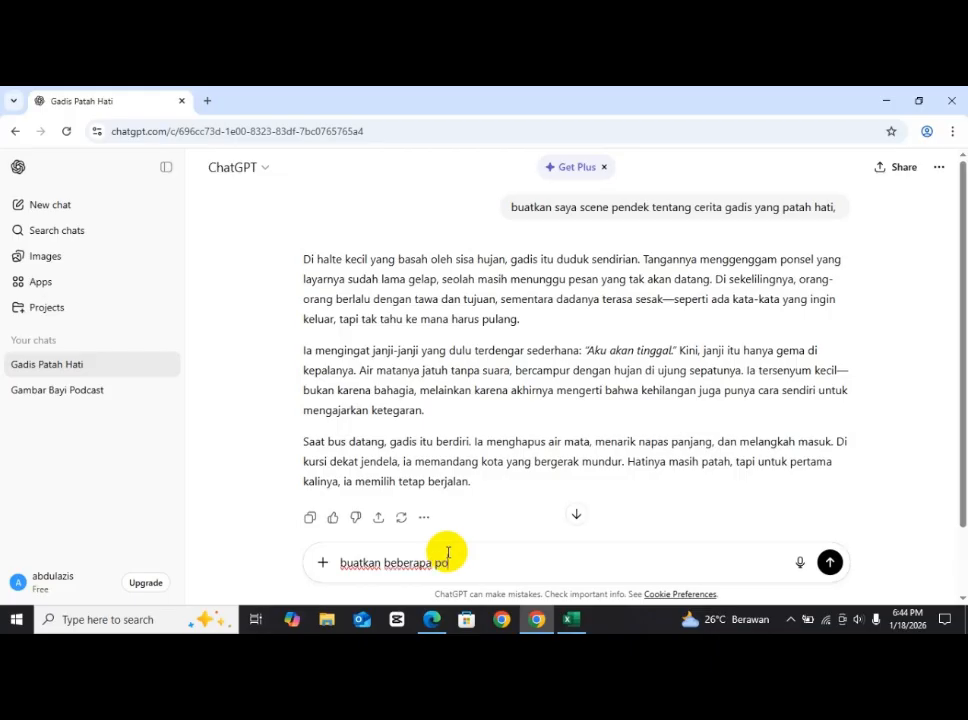
{"action": "type", "text": "tongan adegannya"}
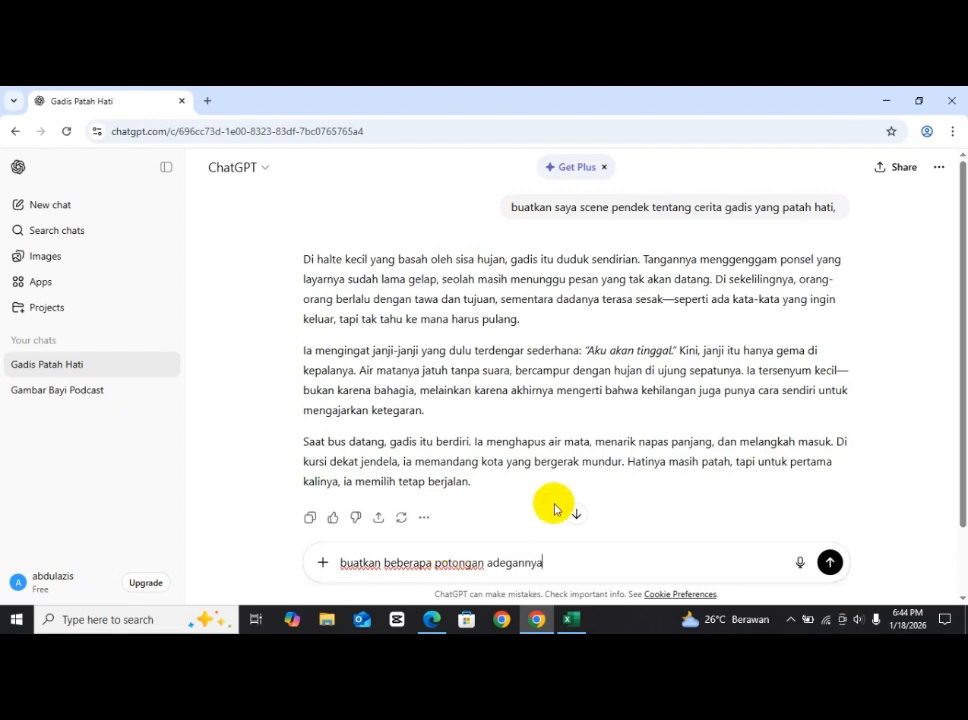
{"action": "key", "text": "Return"}
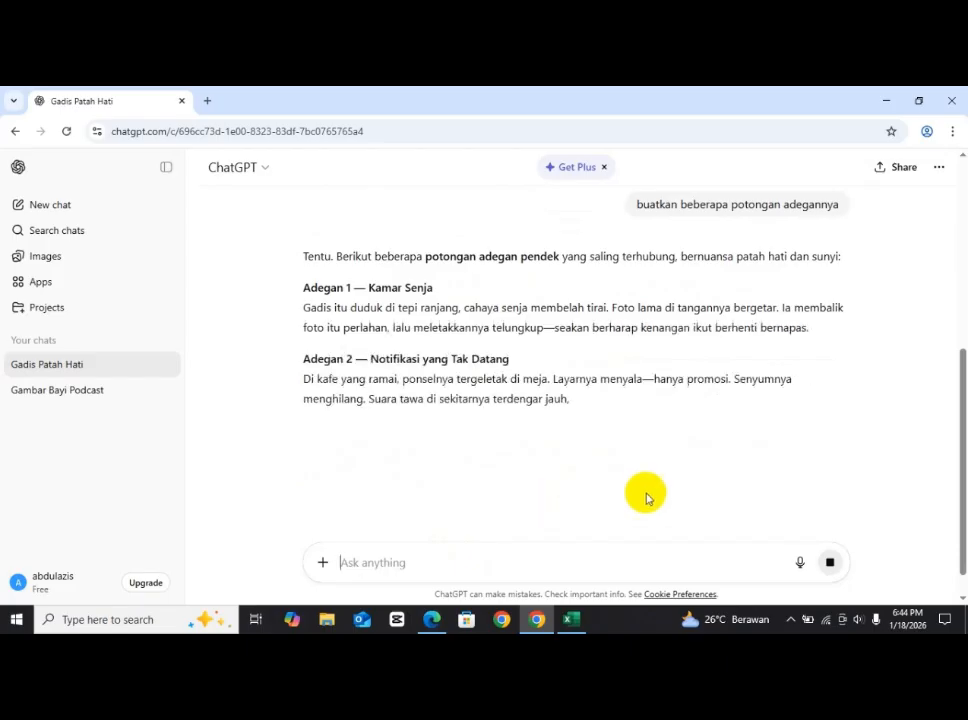
Copy all three paragraphs of the first story reply and paste them into the message box
{"action": "scroll", "coordinate": [678, 475], "scroll_direction": "up", "scroll_amount": 5}
{"action": "scroll", "coordinate": [678, 475], "scroll_direction": "down", "scroll_amount": 10}
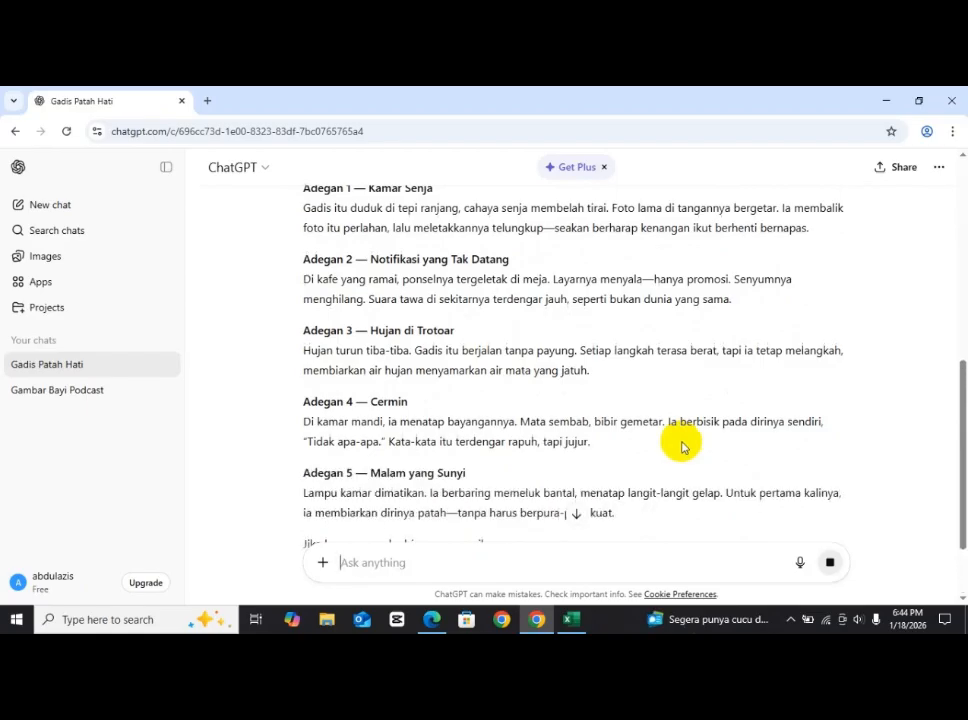
{"action": "scroll", "coordinate": [682, 446], "scroll_direction": "down", "scroll_amount": 3}
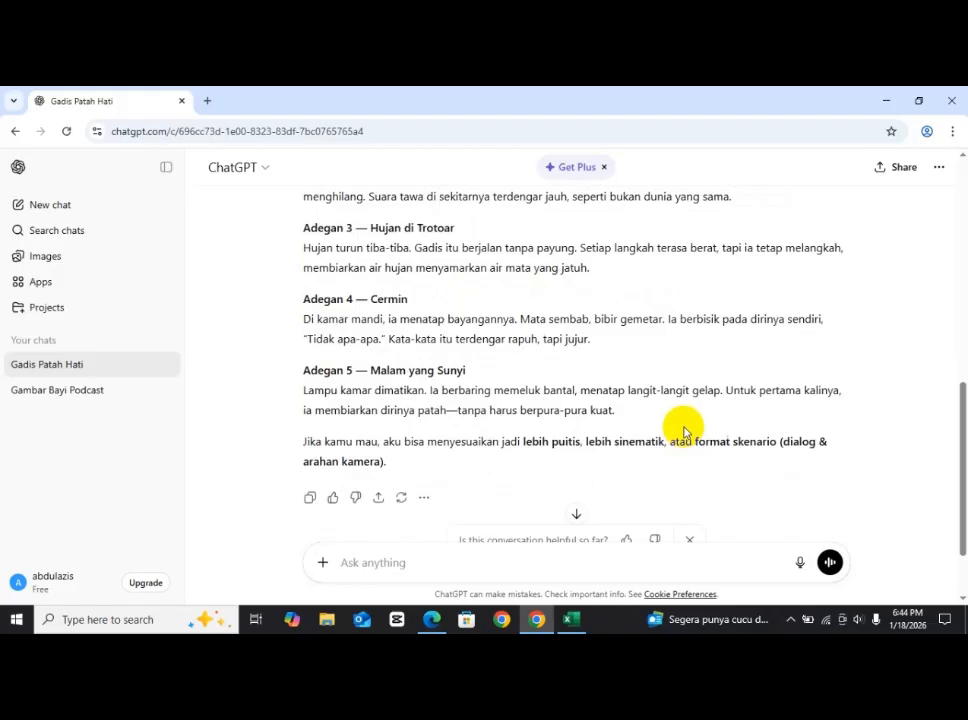
{"action": "scroll", "coordinate": [684, 432], "scroll_direction": "up", "scroll_amount": 3}
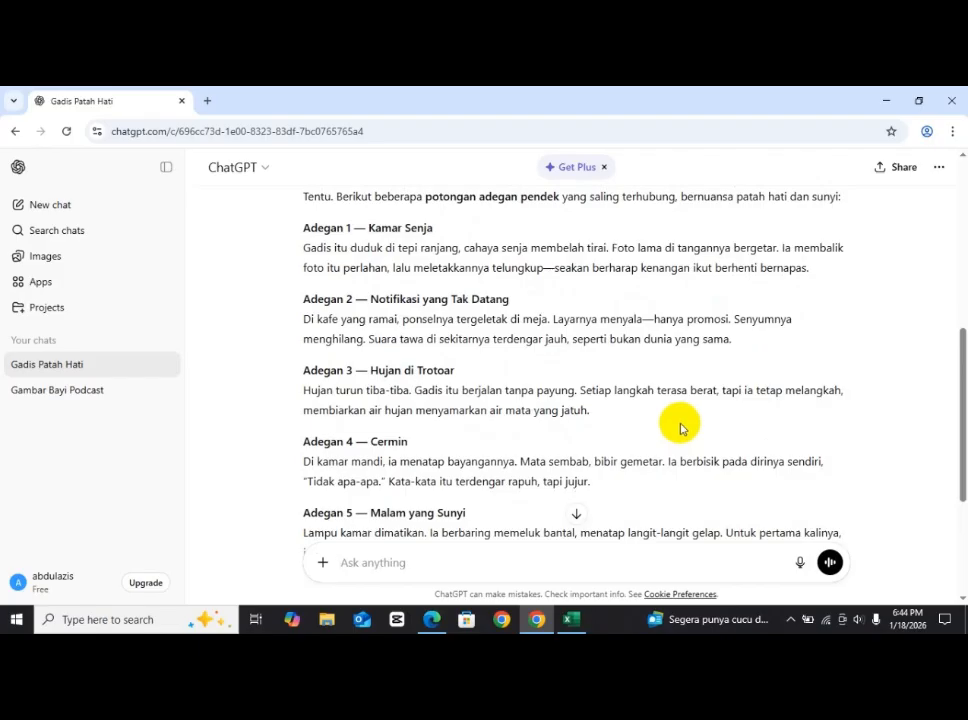
{"action": "scroll", "coordinate": [678, 425], "scroll_direction": "up", "scroll_amount": 5}
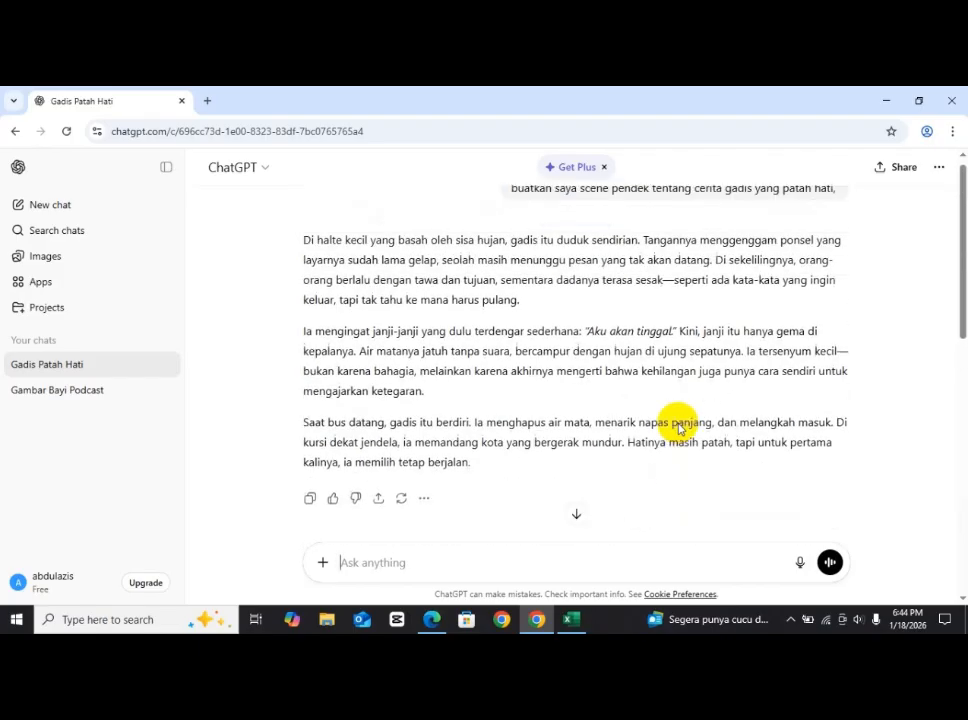
{"action": "left_click_drag", "start_coordinate": [302, 258], "coordinate": [491, 481]}
{"action": "key", "text": "ctrl+c"}
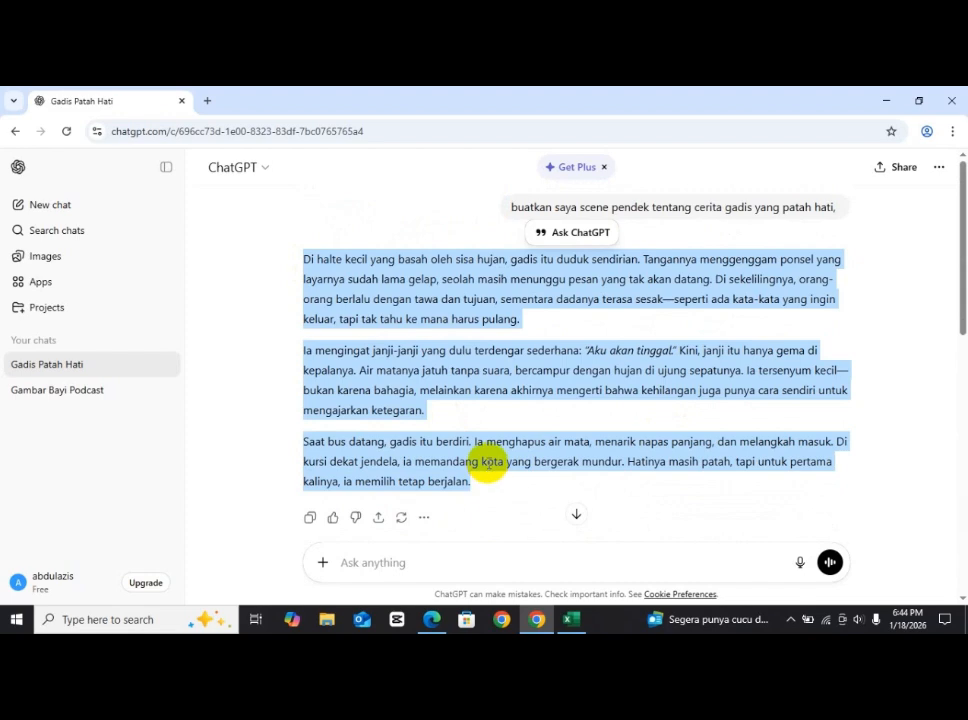
{"action": "left_click", "coordinate": [408, 562]}
{"action": "key", "text": "ctrl+v"}
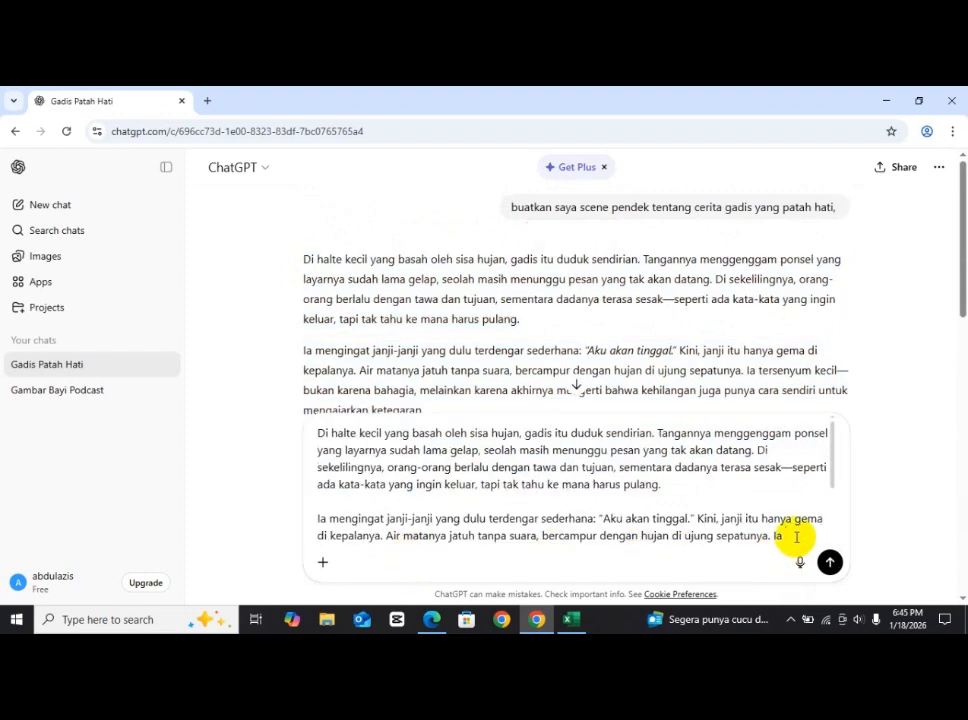
Add "buatkan beberapa potongan adegannya" as a separate paragraph below the pasted story and send the prompt
{"action": "scroll", "coordinate": [797, 540], "scroll_direction": "down", "scroll_amount": 3}
{"action": "scroll", "coordinate": [793, 530], "scroll_direction": "down", "scroll_amount": 10}
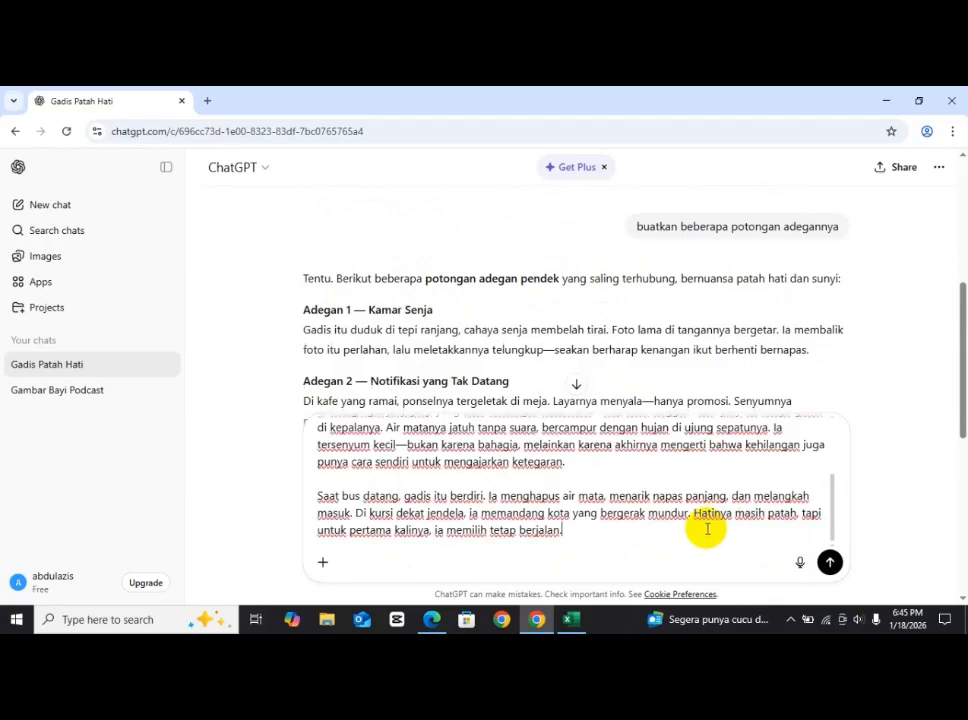
{"action": "key", "text": "shift+Return"}
{"action": "key", "text": "shift+Return"}
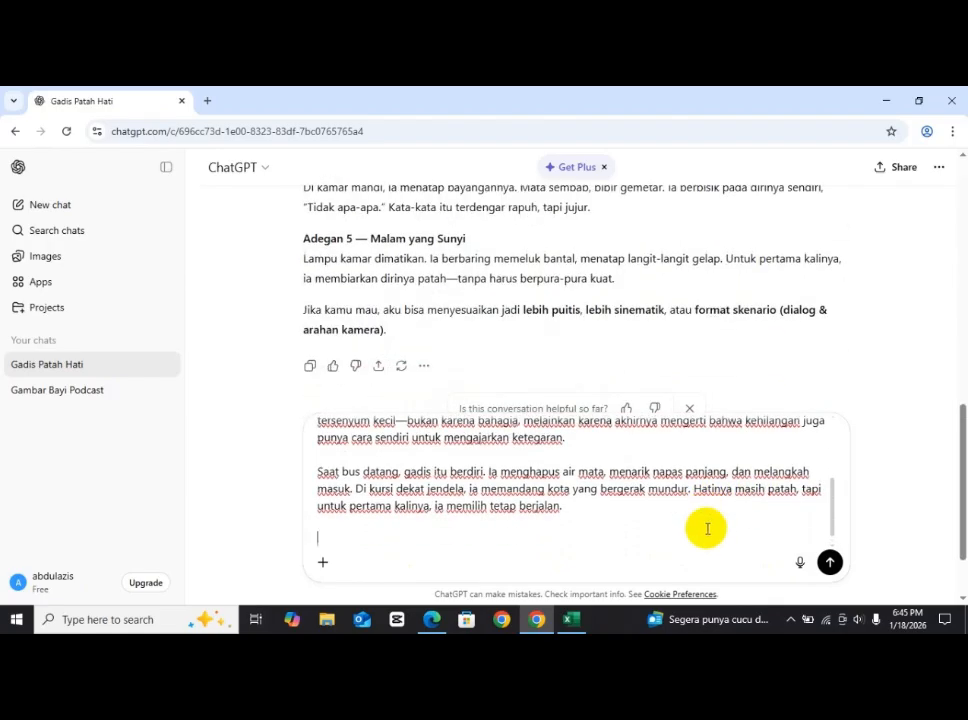
{"action": "type", "text": "buatkan beberapa "}
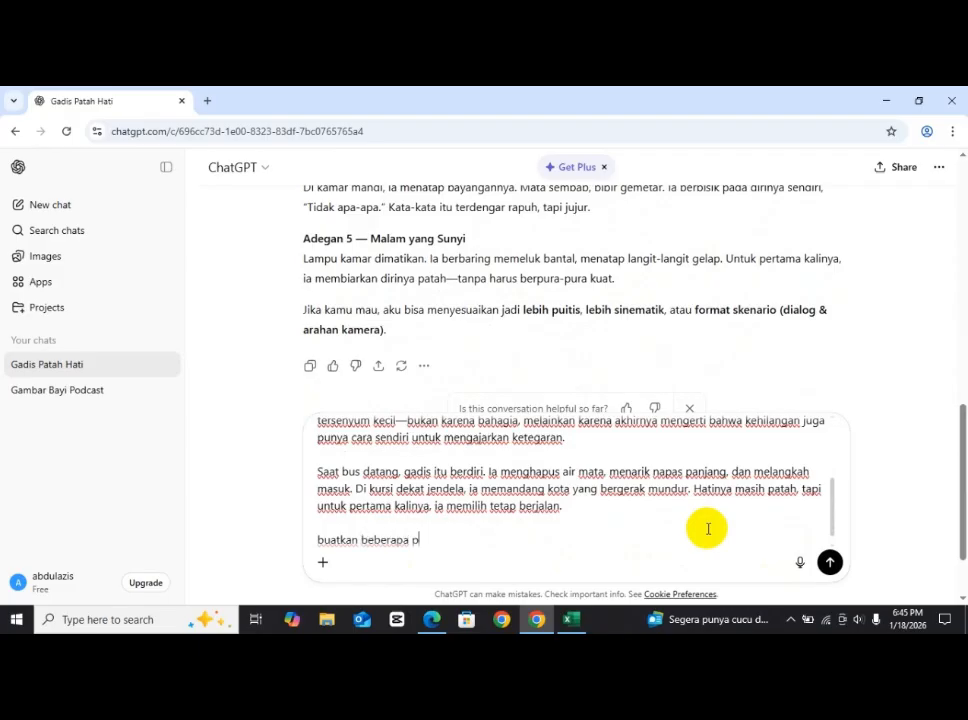
{"action": "type", "text": "potogan"}
{"action": "key", "text": "BackSpace"}
{"action": "type", "text": "an adegannya"}
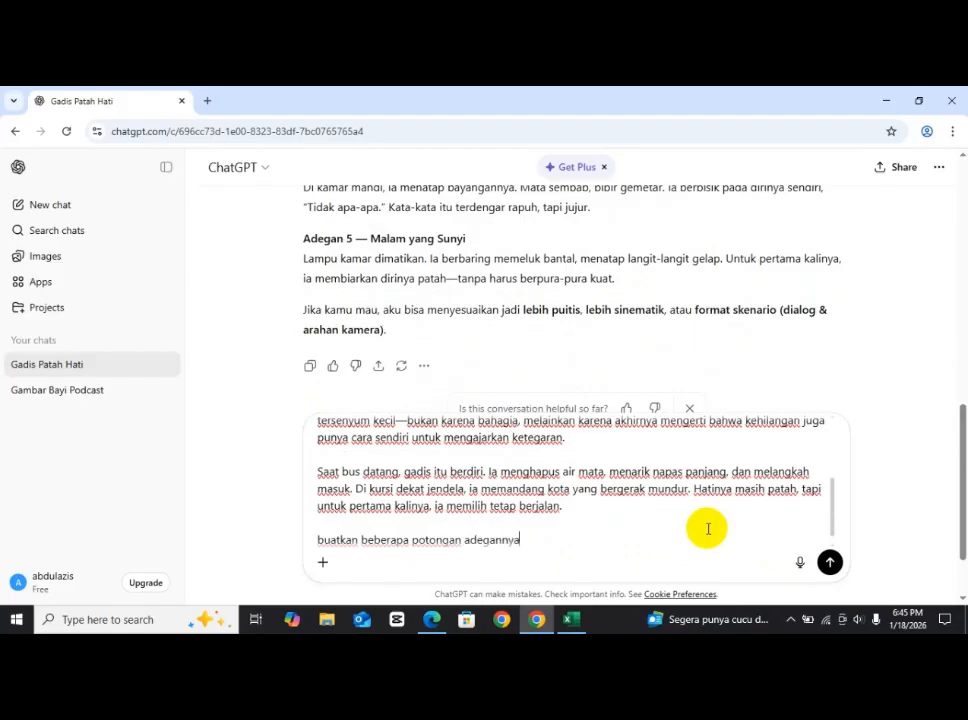
{"action": "key", "text": "Return"}
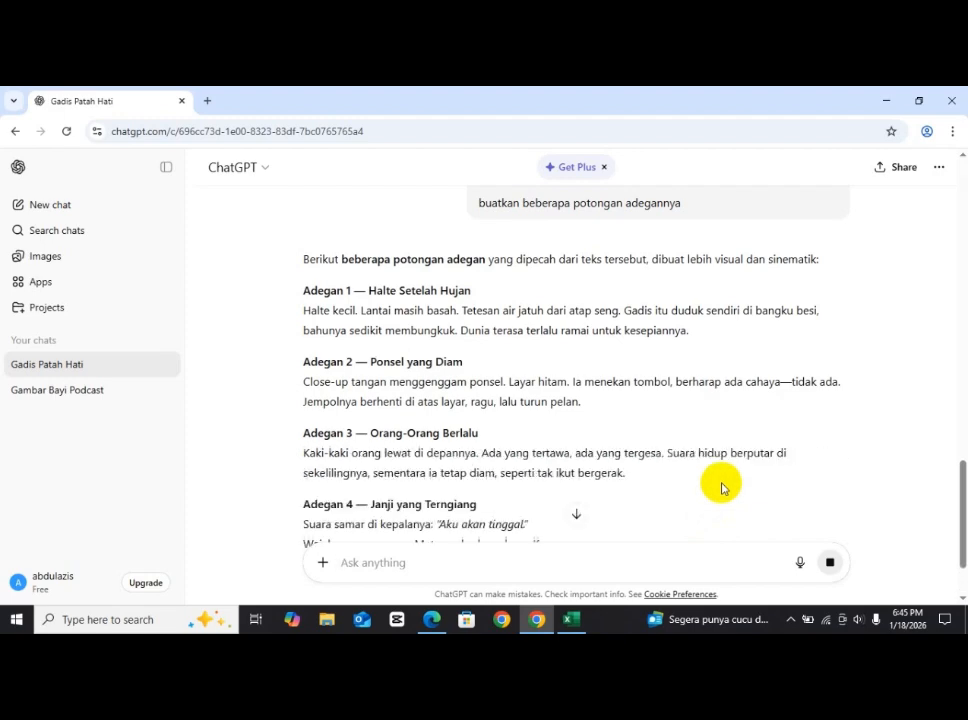
Review the scene breakdown generated from the pasted story, including the heading and description of Adegan 1
{"action": "scroll", "coordinate": [724, 488], "scroll_direction": "down", "scroll_amount": 3}
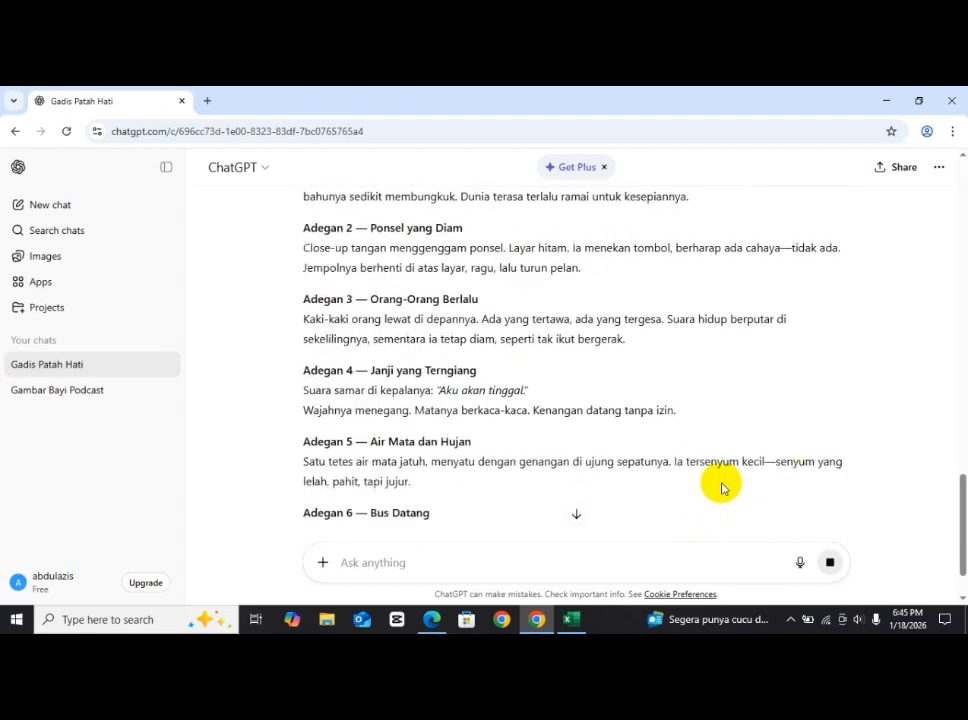
{"action": "scroll", "coordinate": [724, 421], "scroll_direction": "down", "scroll_amount": 2}
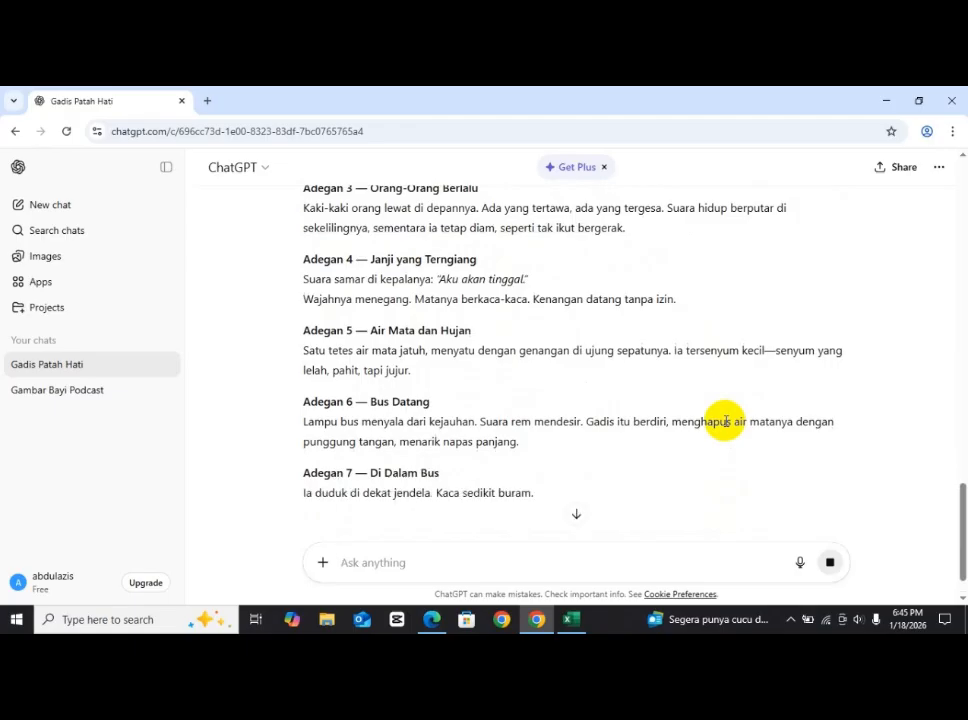
{"action": "scroll", "coordinate": [724, 421], "scroll_direction": "down", "scroll_amount": 2}
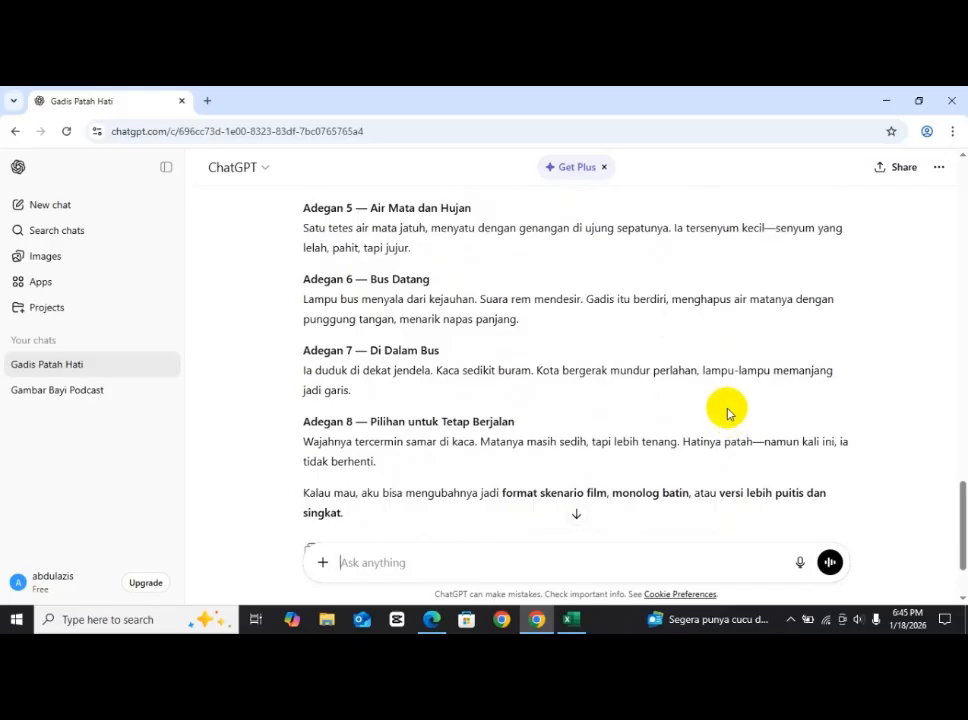
{"action": "scroll", "coordinate": [730, 424], "scroll_direction": "up", "scroll_amount": 6}
{"action": "scroll", "coordinate": [722, 416], "scroll_direction": "down", "scroll_amount": 1}
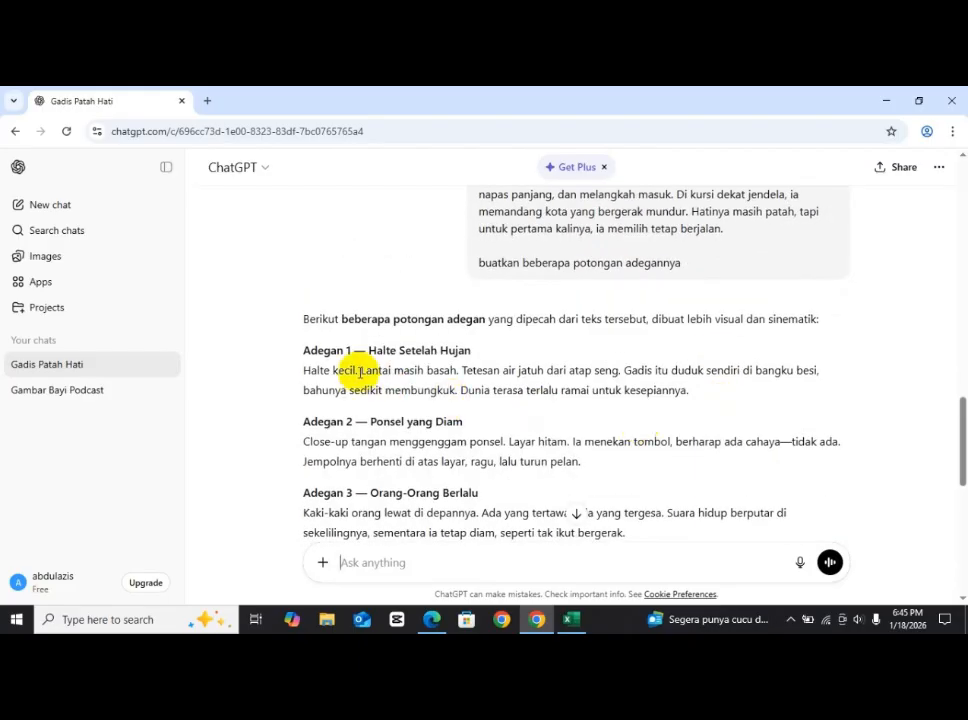
{"action": "left_click_drag", "start_coordinate": [304, 351], "coordinate": [684, 381]}
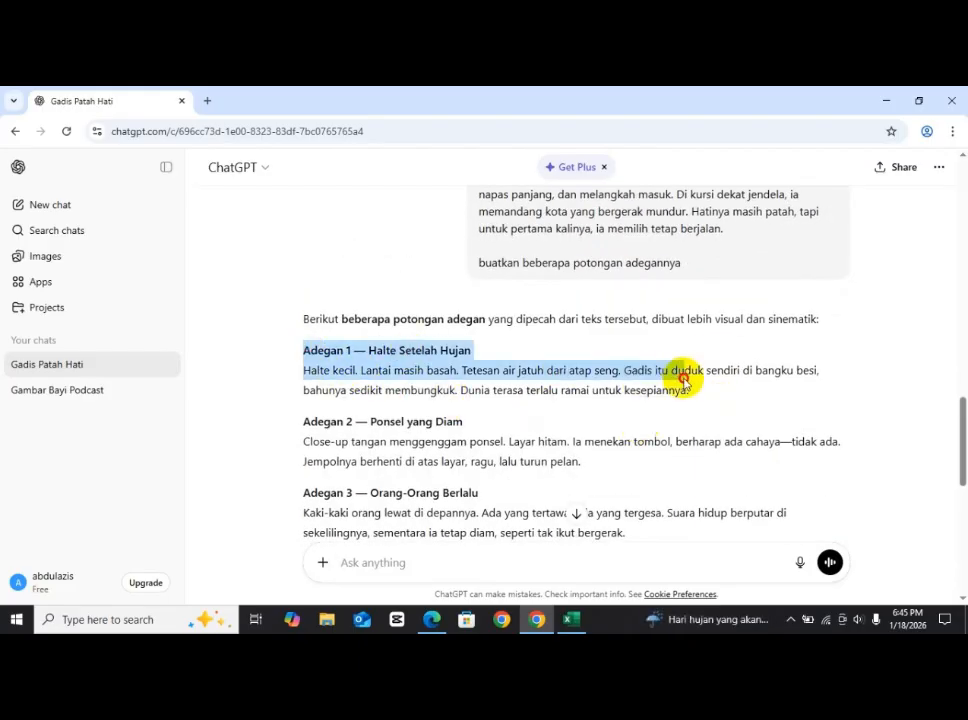
{"action": "left_click", "coordinate": [642, 380]}
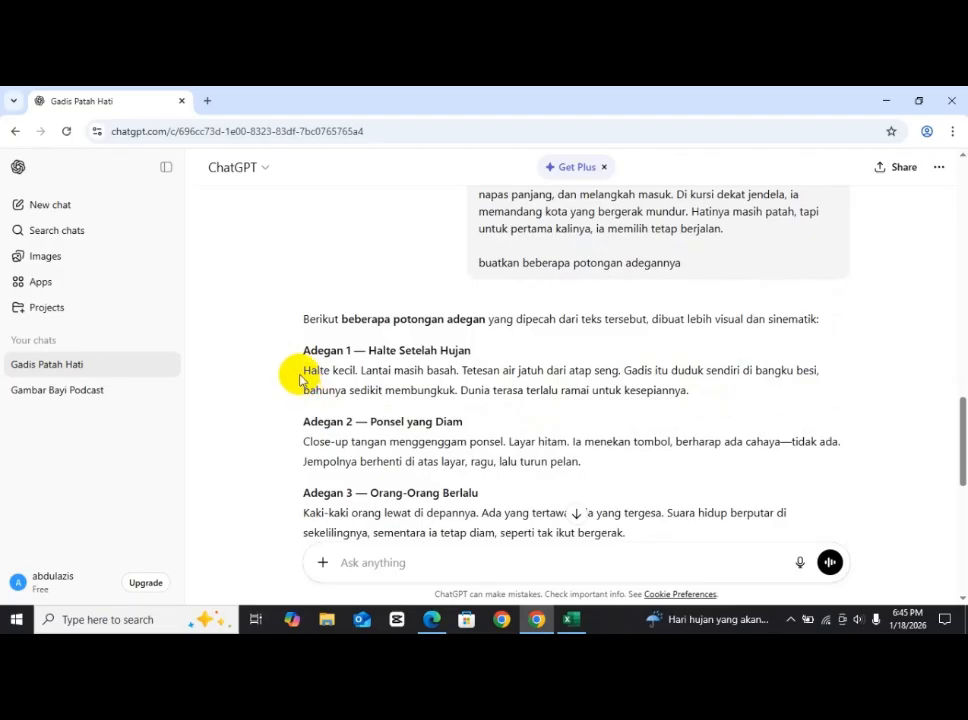
{"action": "left_click_drag", "start_coordinate": [302, 376], "coordinate": [737, 395]}
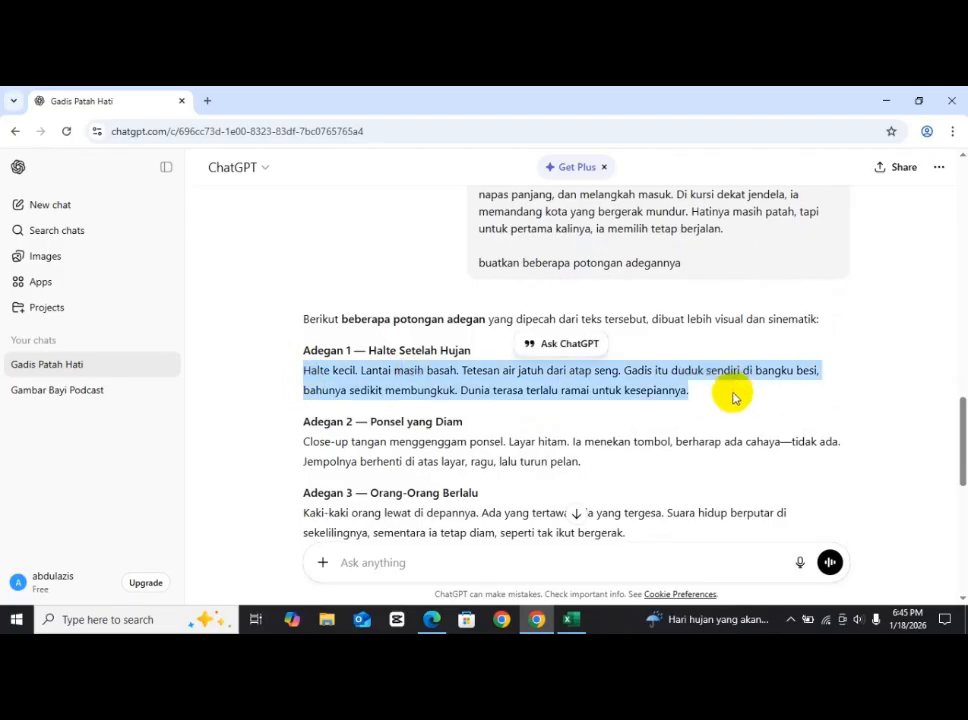
{"action": "left_click", "coordinate": [378, 365]}
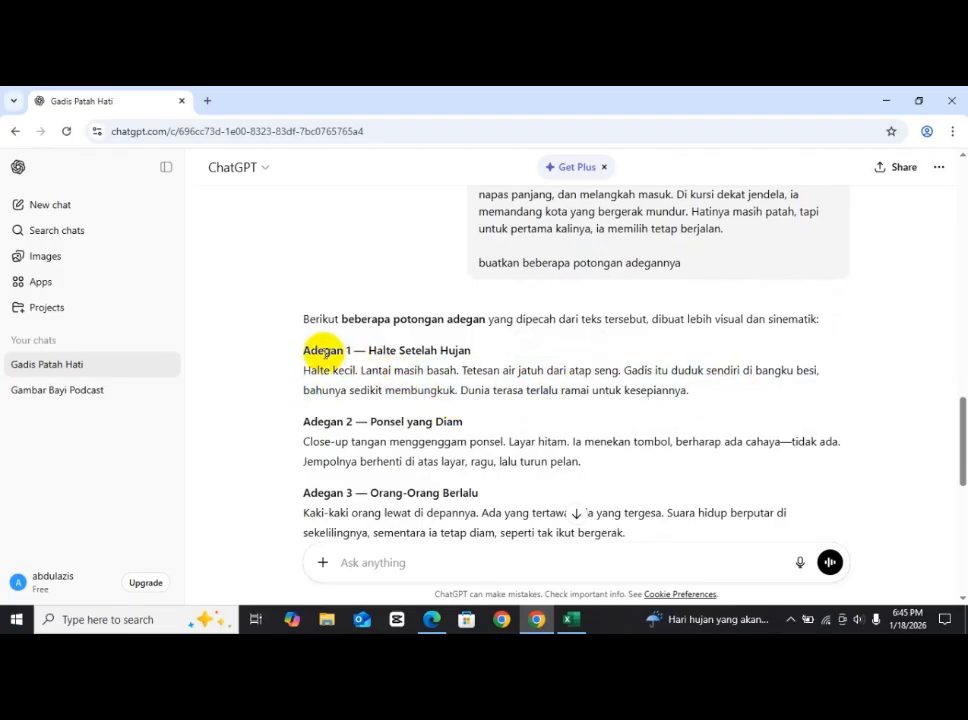
Copy the heading and text of "Adegan 1 — Halte Setelah Hujan" into the message box and leave a blank line below
{"action": "left_click_drag", "start_coordinate": [300, 352], "coordinate": [767, 393]}
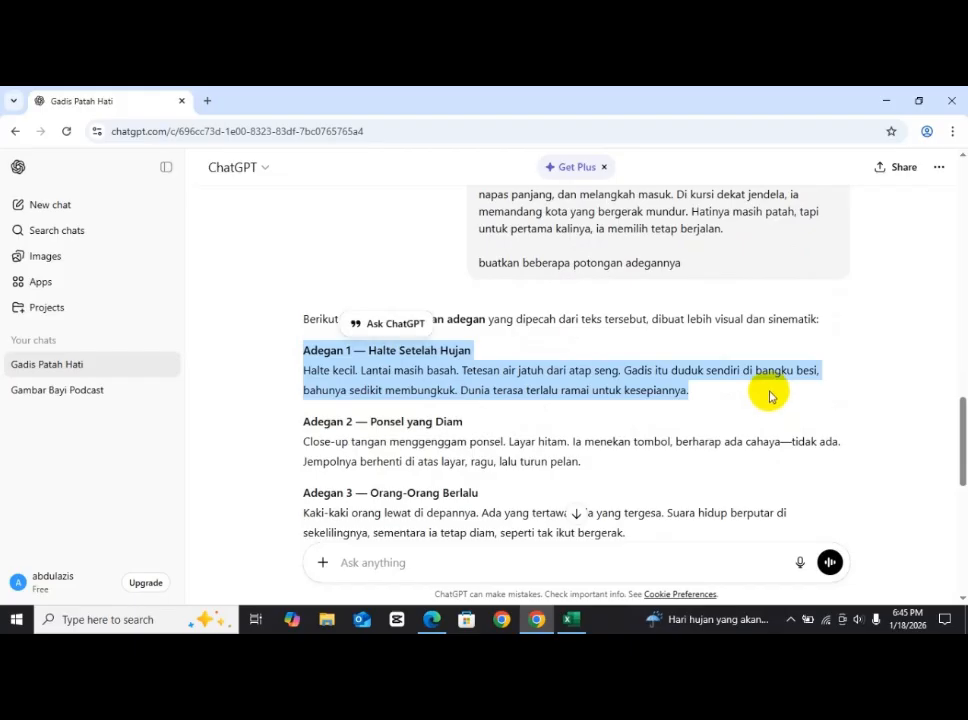
{"action": "key", "text": "ctrl+c"}
{"action": "left_click", "coordinate": [495, 557]}
{"action": "key", "text": "ctrl+v"}
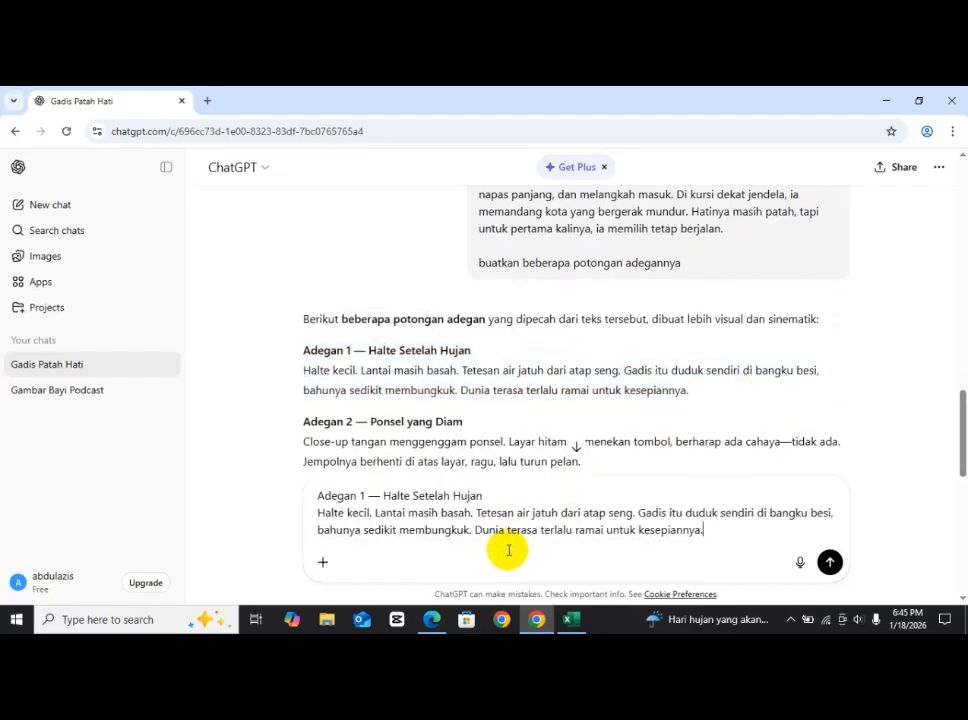
{"action": "key", "text": "shift+Return"}
{"action": "key", "text": "shift+Return"}
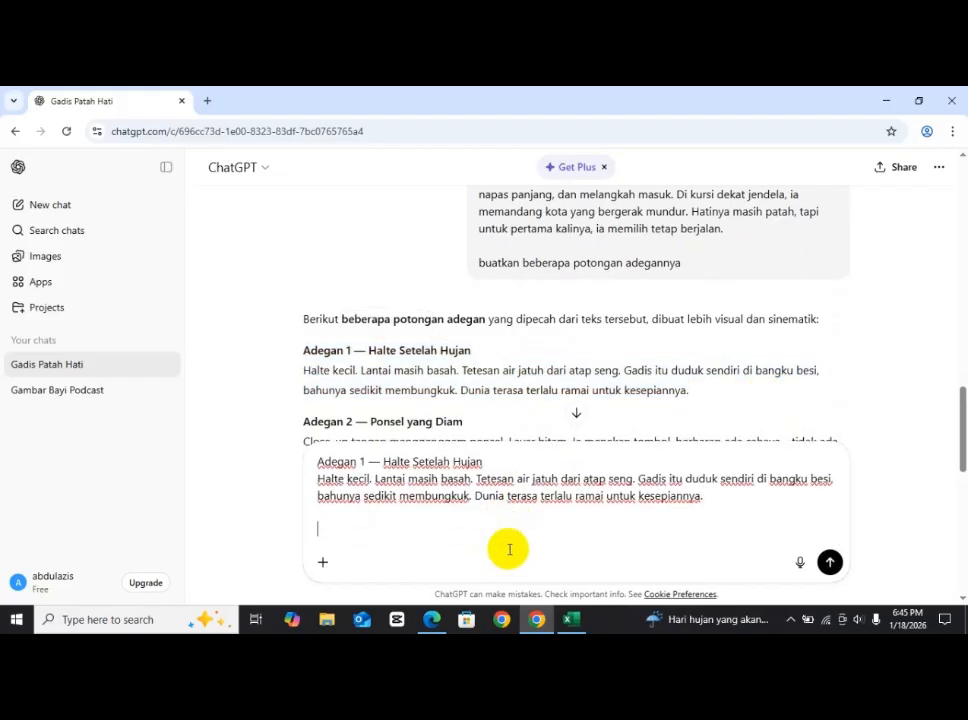
Add "buatkan gambar ilustrasinya dengan rasio gambar 16 : 9" and, on a new line, "gambar realistis" below the Adegan 1 text and send the prompt
{"action": "type", "text": "buatkan gambar ilustrasin"}
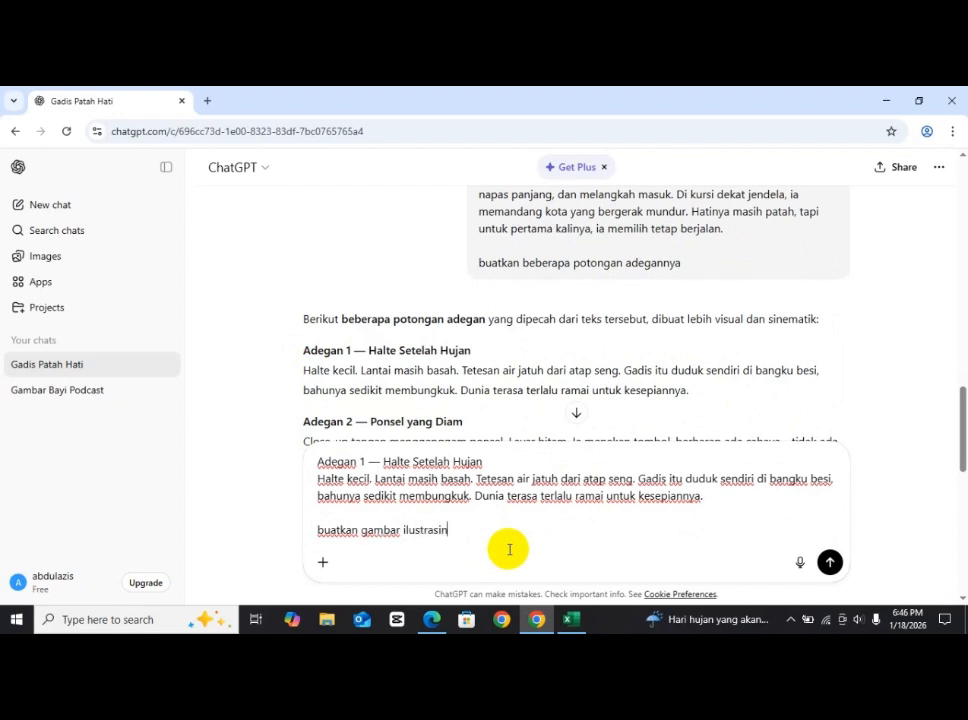
{"action": "type", "text": "ya dengan"}
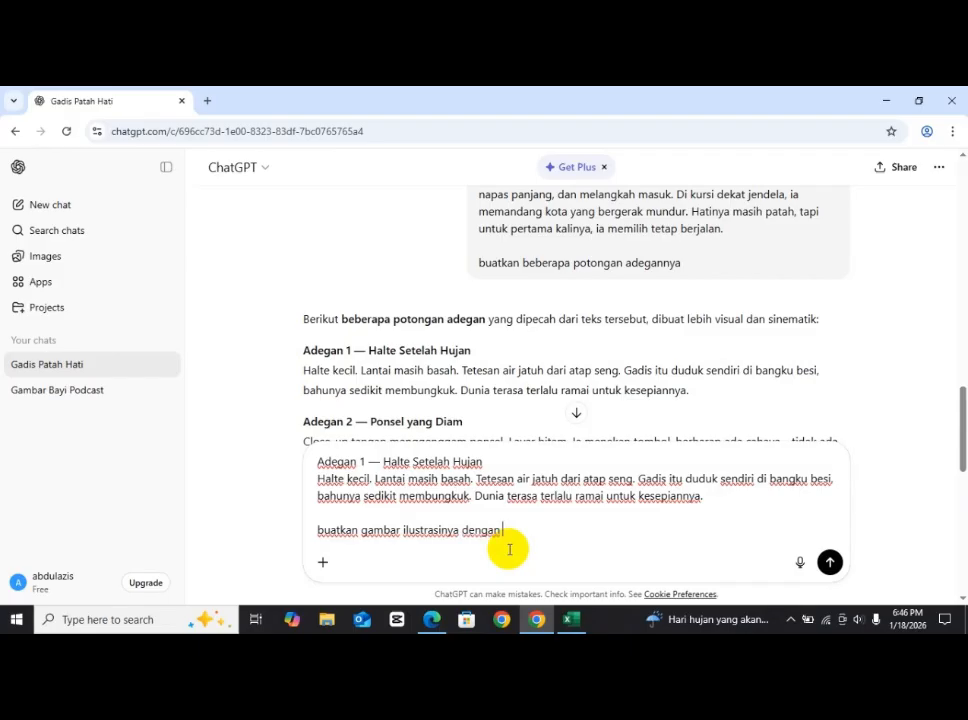
{"action": "type", "text": " rasio gambar"}
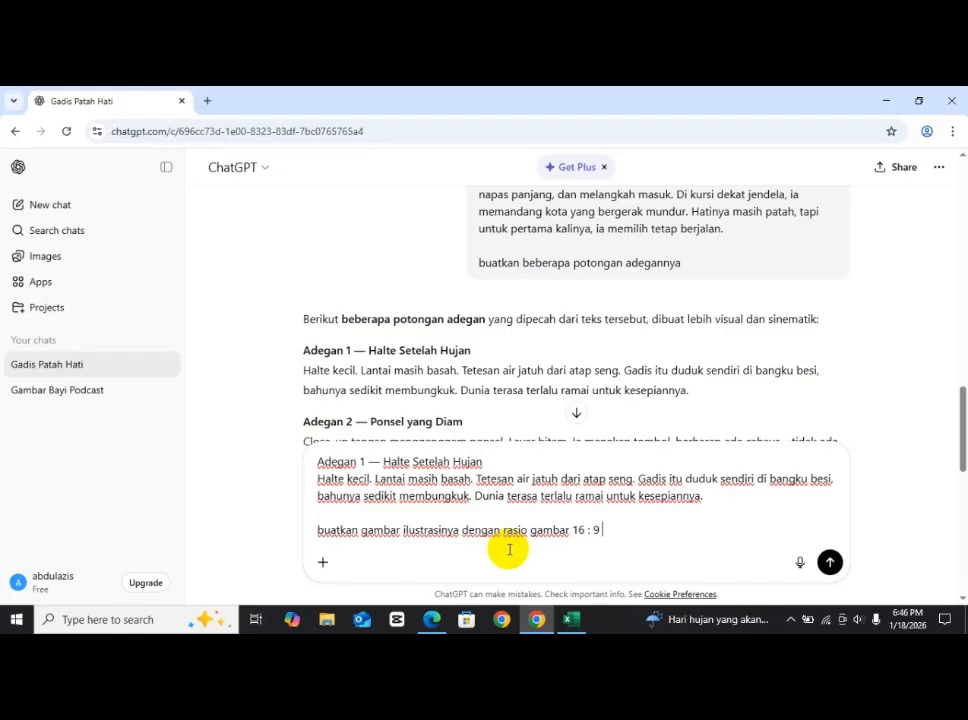
{"action": "type", "text": " 16 : 9"}
{"action": "key", "text": "shift+Return"}
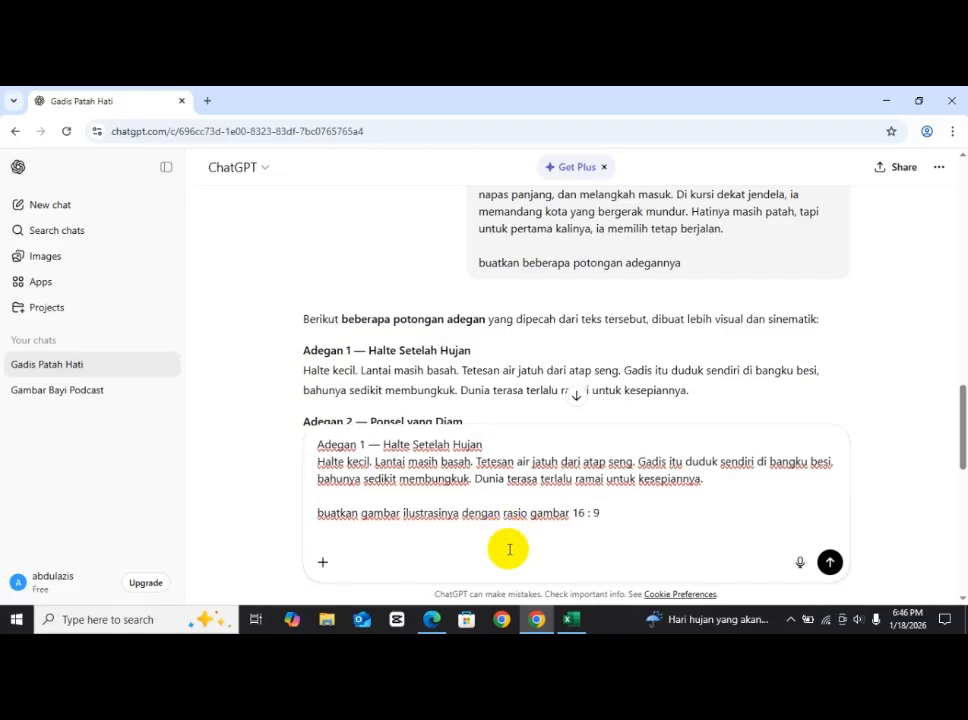
{"action": "type", "text": "gambar realistis"}
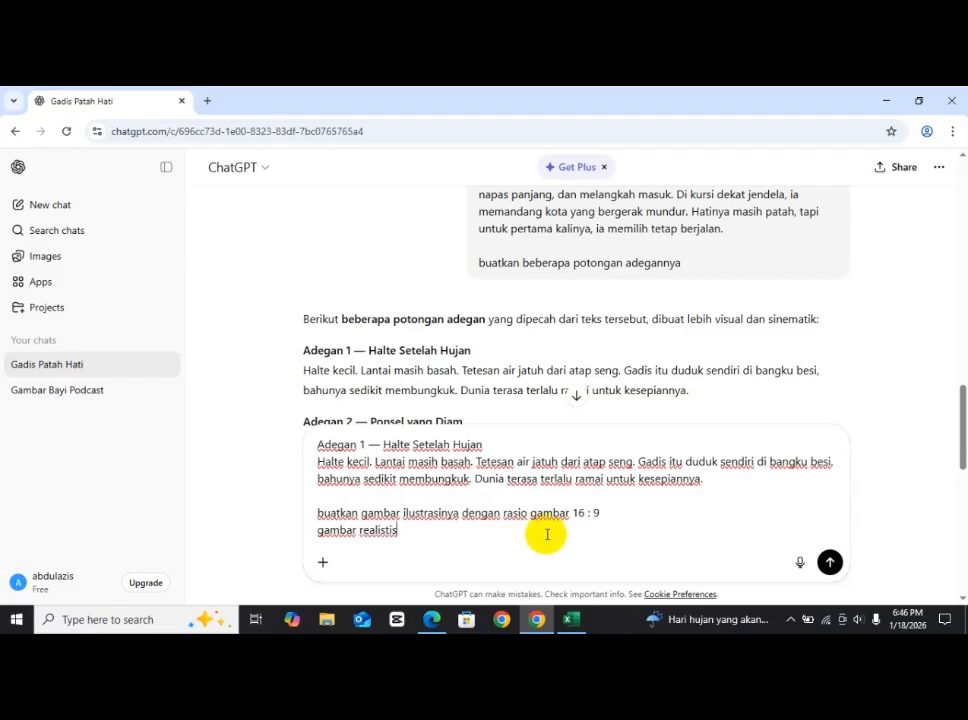
{"action": "key", "text": "Return"}
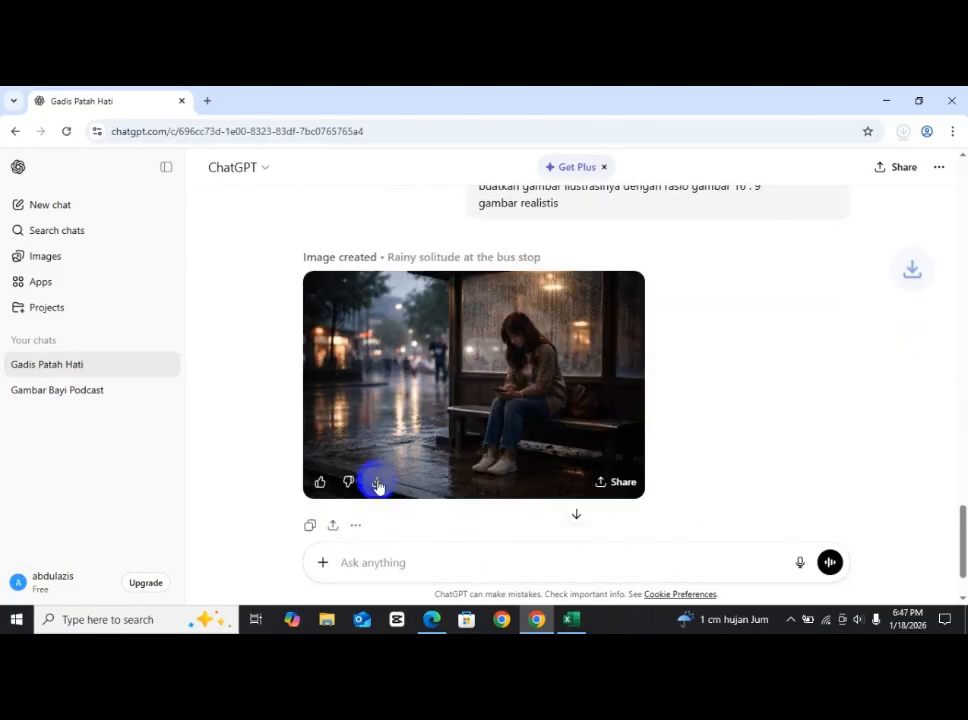
Download the generated bus stop image and copy the heading and text of "Adegan 2 — Ponsel yang Diam" into the message box
{"action": "left_click", "coordinate": [378, 486]}
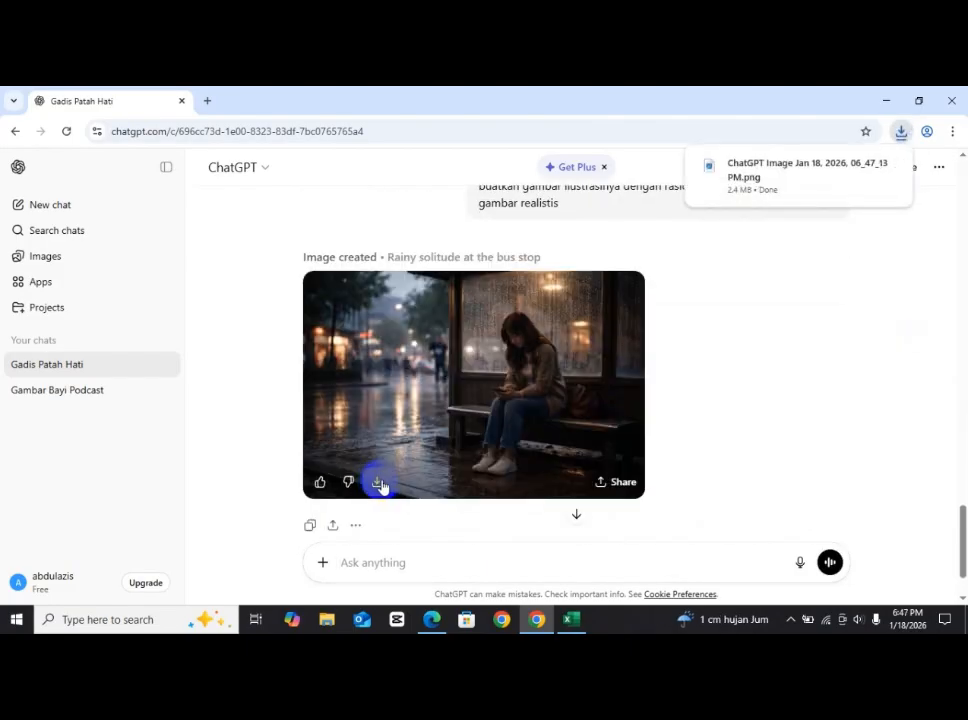
{"action": "scroll", "coordinate": [683, 370], "scroll_direction": "up", "scroll_amount": 5}
{"action": "scroll", "coordinate": [683, 370], "scroll_direction": "up", "scroll_amount": 5}
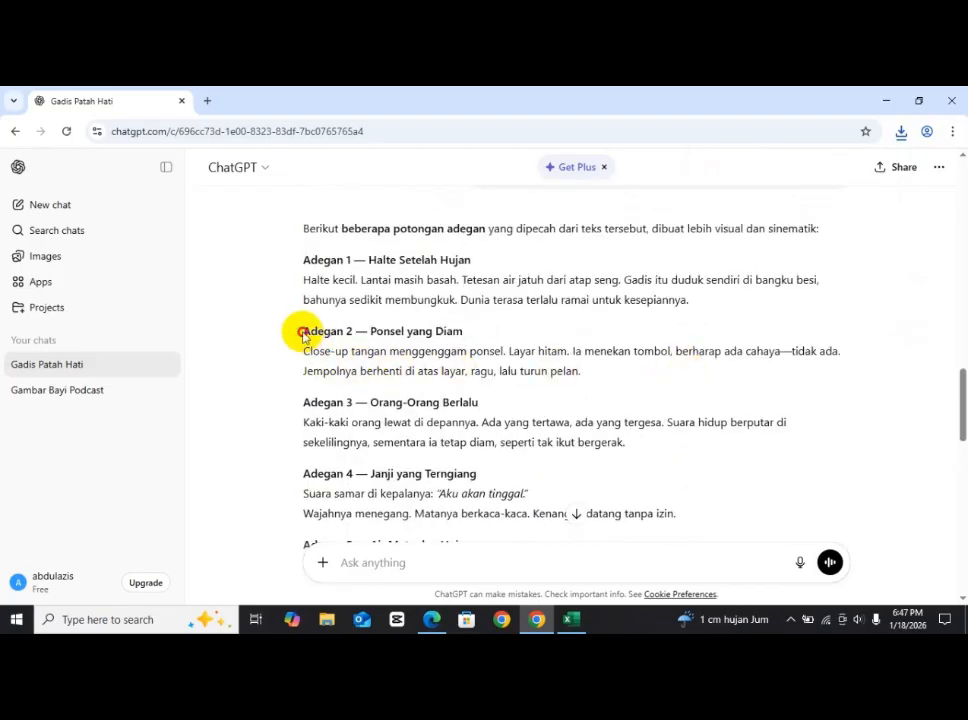
{"action": "left_click_drag", "start_coordinate": [305, 331], "coordinate": [625, 372]}
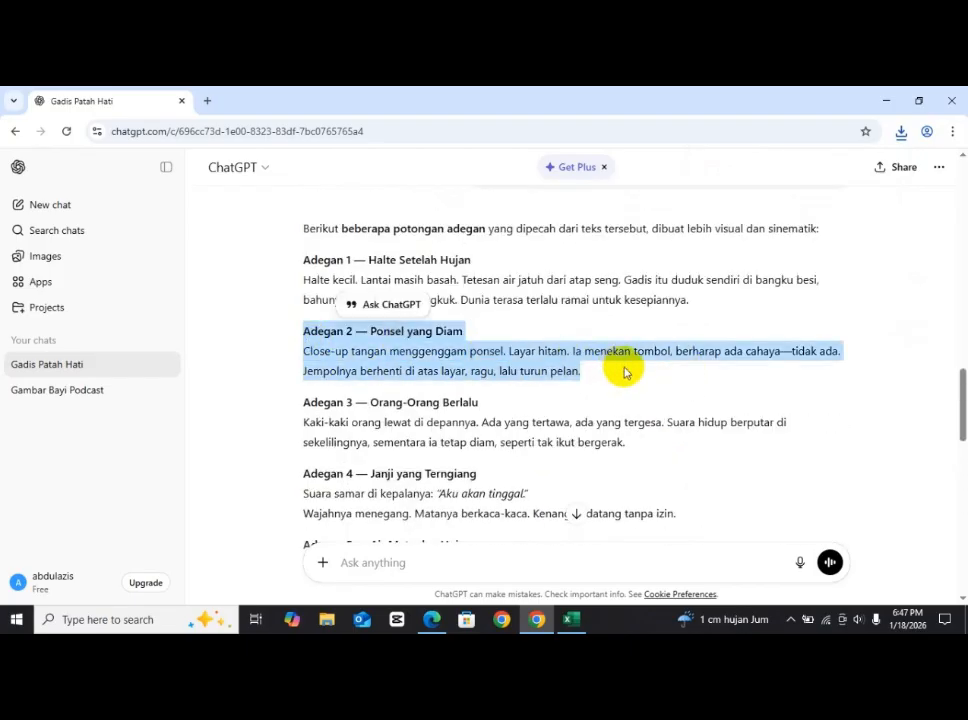
{"action": "scroll", "coordinate": [613, 424], "scroll_direction": "down", "scroll_amount": 5}
{"action": "left_click", "coordinate": [510, 558]}
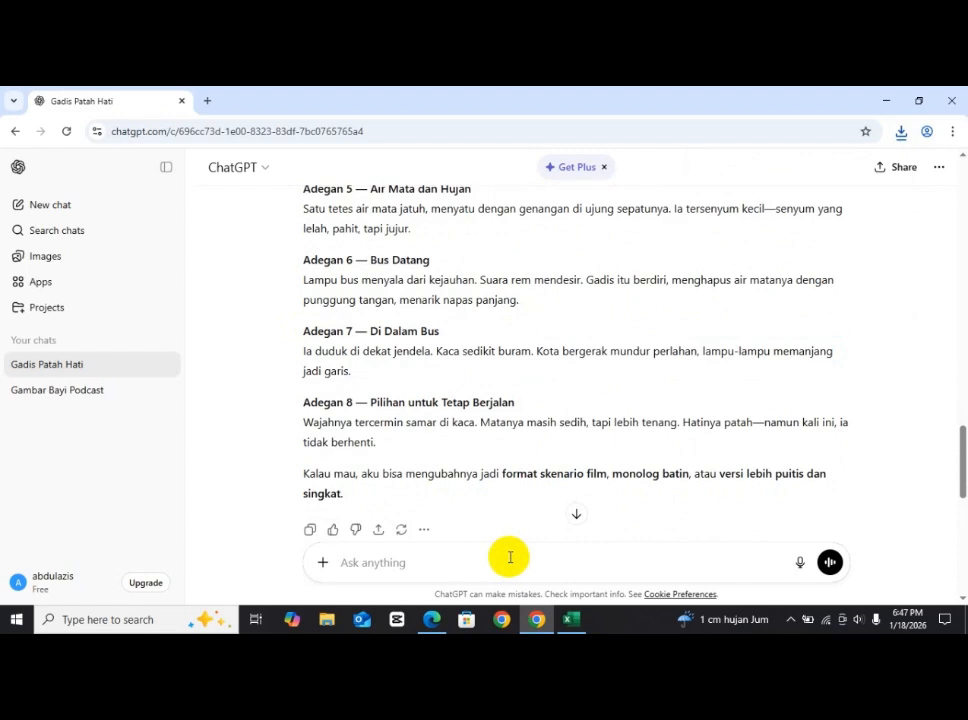
{"action": "key", "text": "ctrl+v"}
{"action": "key", "text": "shift+Return"}
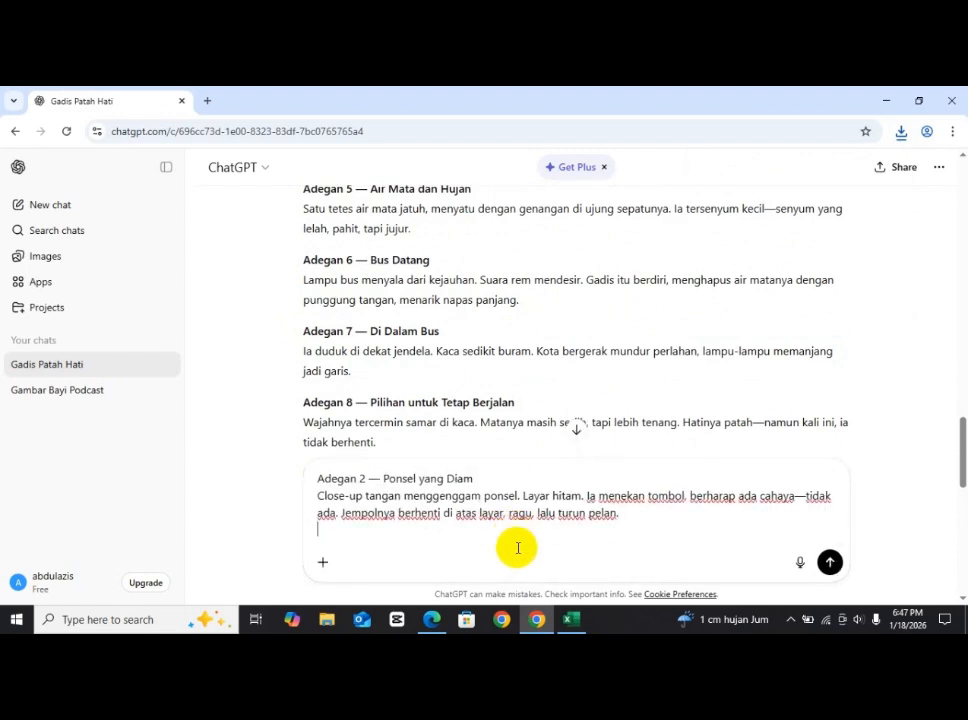
Copy the 16 : 9 realistic illustration request from the Adegan 1 prompt, paste it below the Adegan 2 text after a blank line and send it
{"action": "scroll", "coordinate": [654, 362], "scroll_direction": "down", "scroll_amount": 10}
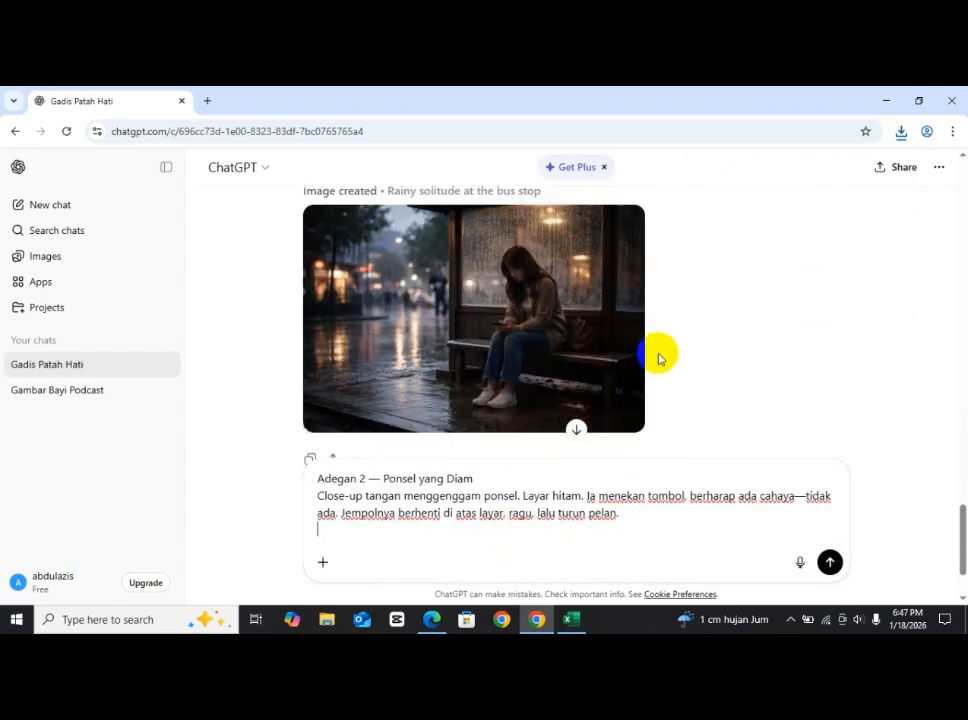
{"action": "scroll", "coordinate": [659, 358], "scroll_direction": "up", "scroll_amount": 2}
{"action": "left_click_drag", "start_coordinate": [479, 298], "coordinate": [574, 318]}
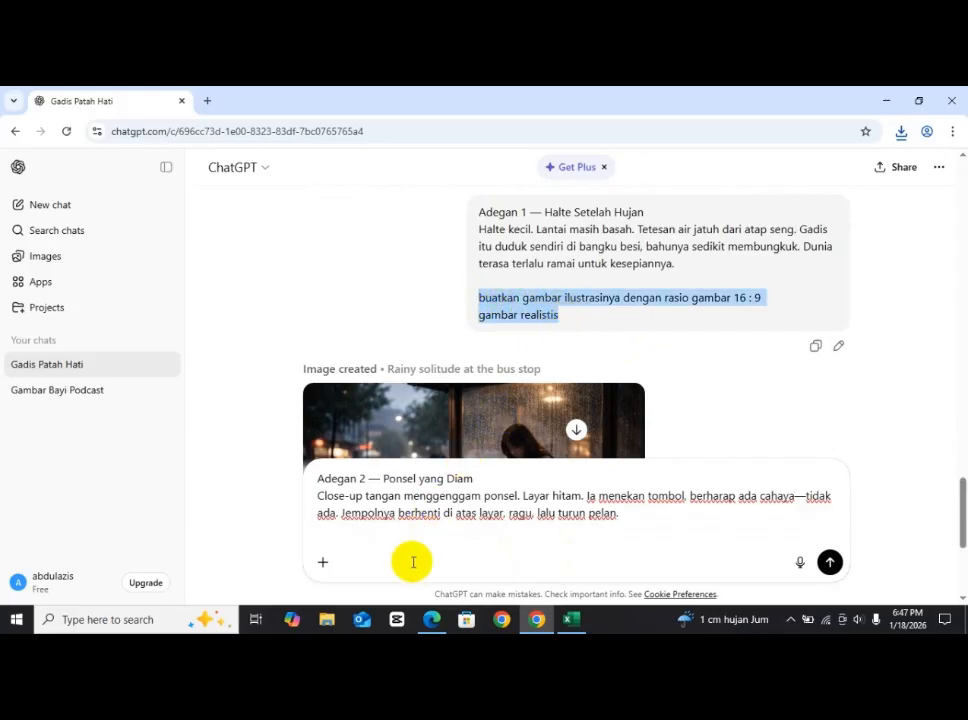
{"action": "left_click", "coordinate": [412, 553]}
{"action": "key", "text": "shift+Return"}
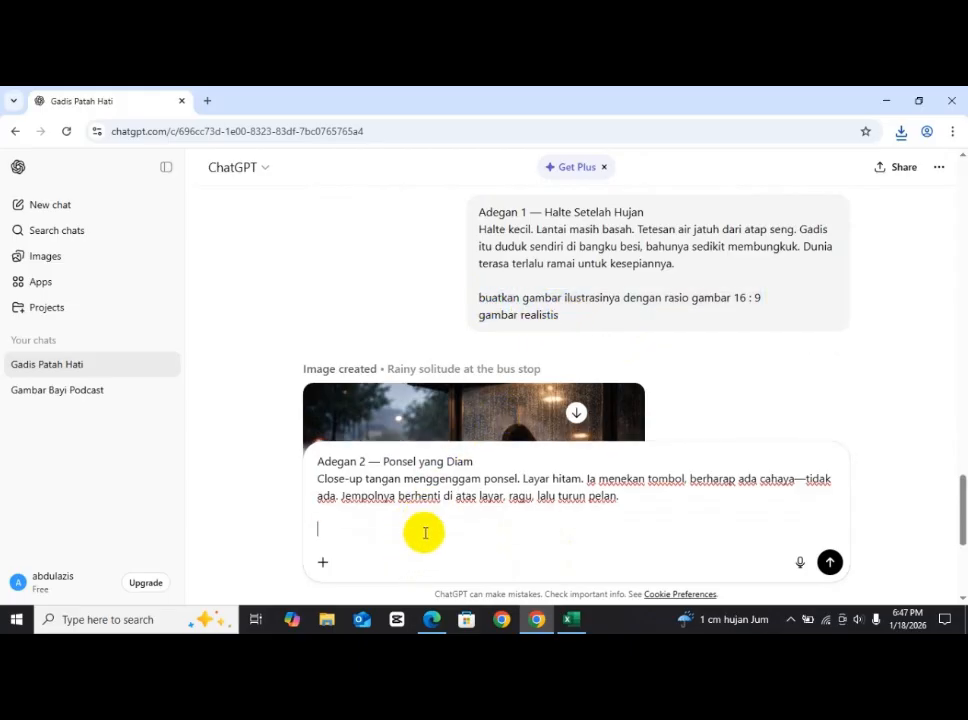
{"action": "key", "text": "ctrl+v"}
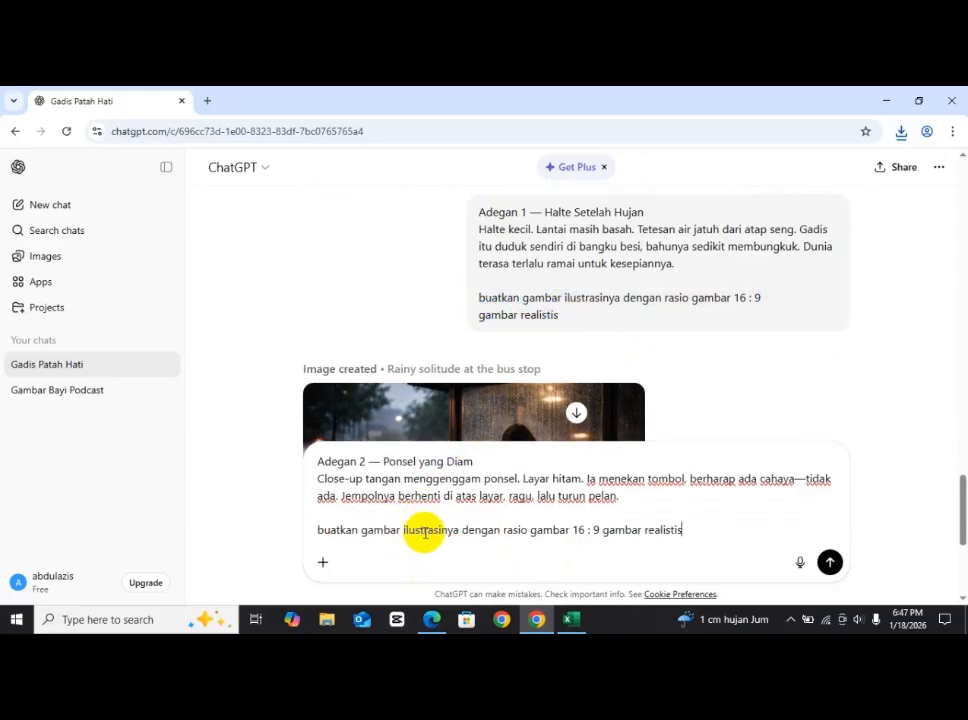
{"action": "left_click", "coordinate": [830, 563]}
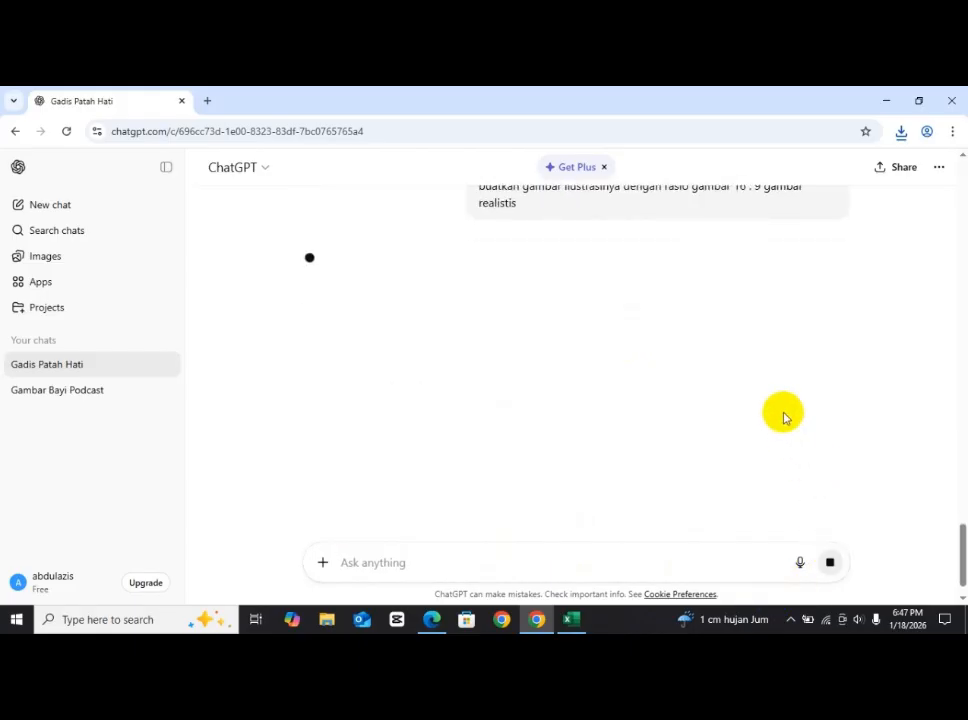
Download the generated Adegan 2 image of the hands holding a phone
{"action": "scroll", "coordinate": [785, 418], "scroll_direction": "up", "scroll_amount": 2}
{"action": "scroll", "coordinate": [785, 418], "scroll_direction": "down", "scroll_amount": 1}
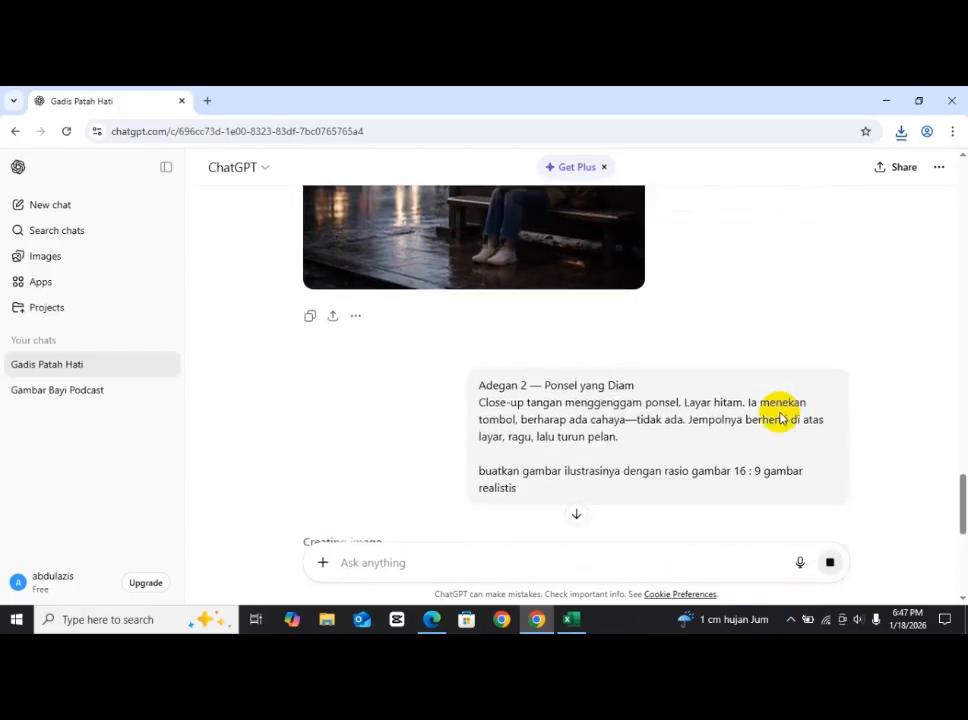
{"action": "scroll", "coordinate": [755, 347], "scroll_direction": "up", "scroll_amount": 2}
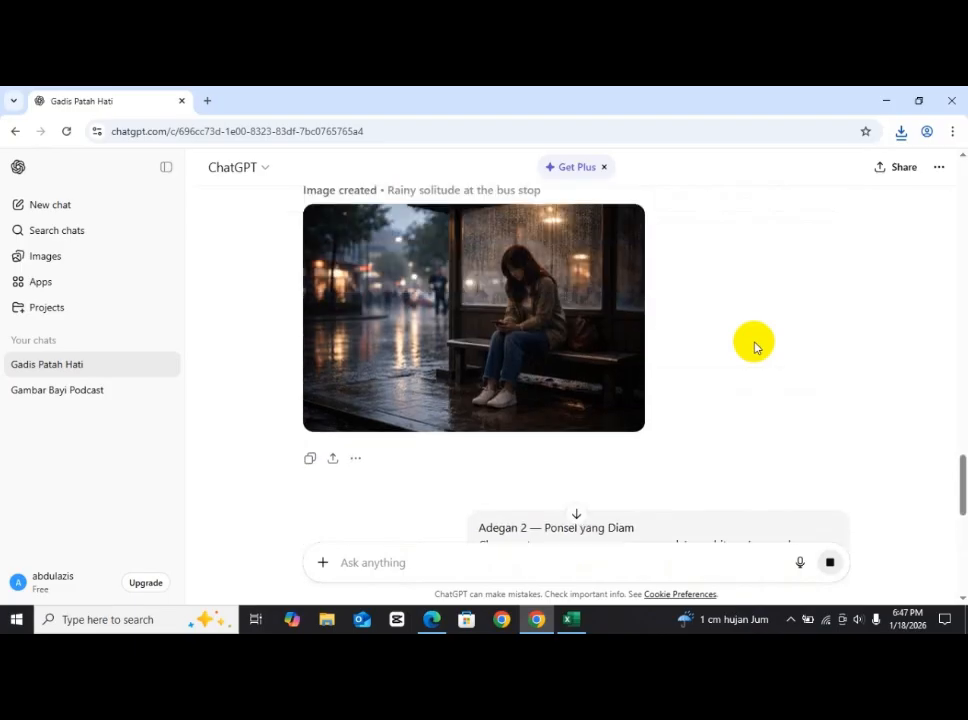
{"action": "scroll", "coordinate": [640, 350], "scroll_direction": "down", "scroll_amount": 4}
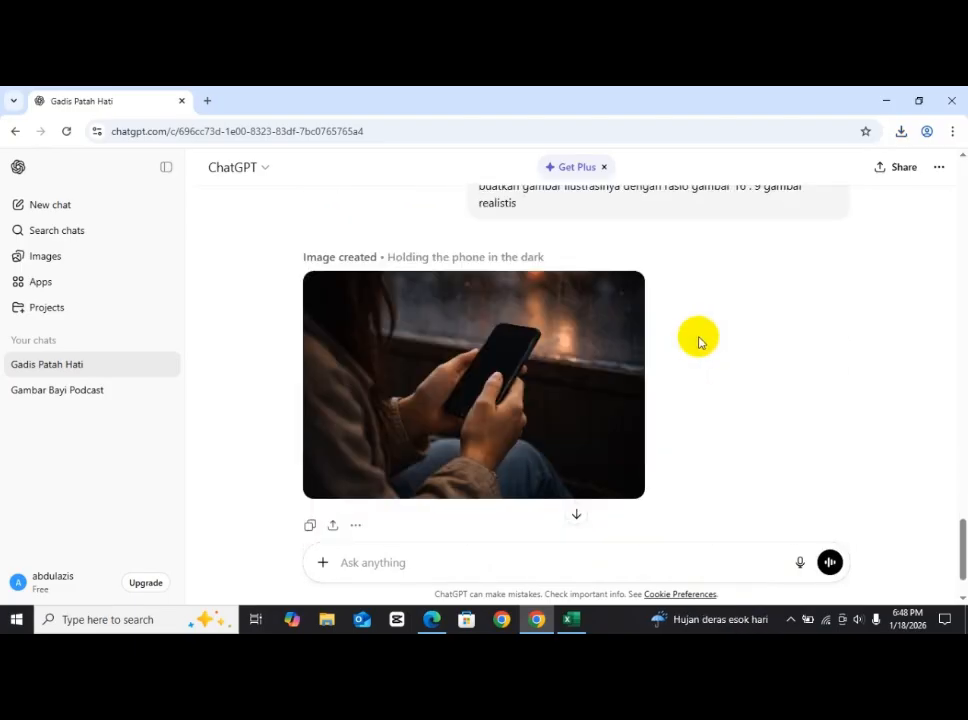
{"action": "left_click", "coordinate": [376, 480]}
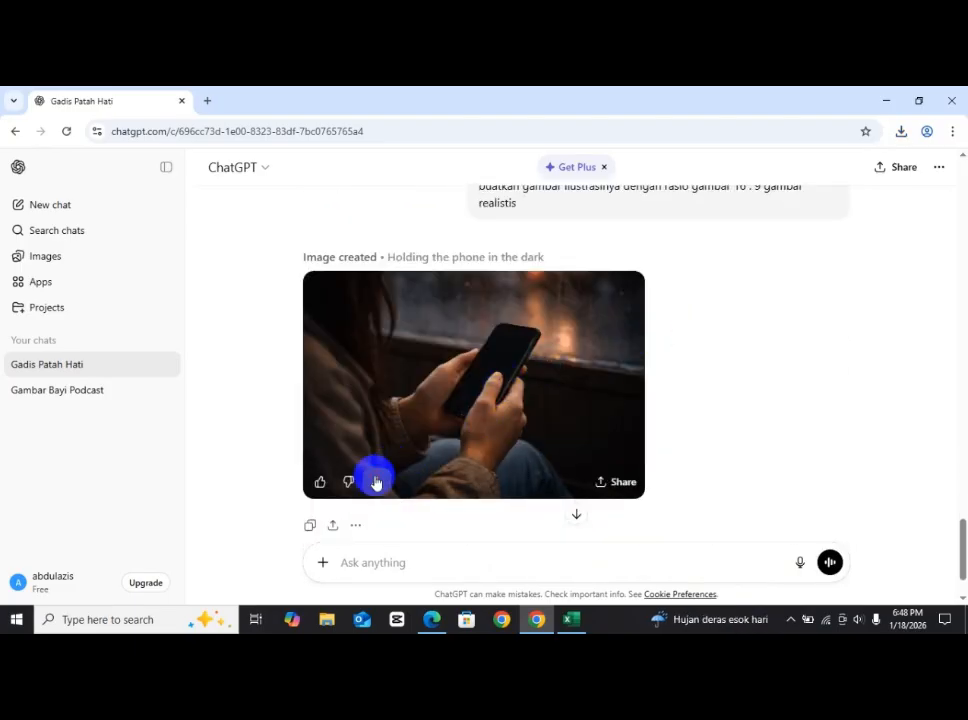
Copy the heading and text of "Adegan 3 — Orang-Orang Berlalu" from the scene breakdown into the message box
{"action": "scroll", "coordinate": [750, 361], "scroll_direction": "up", "scroll_amount": 10}
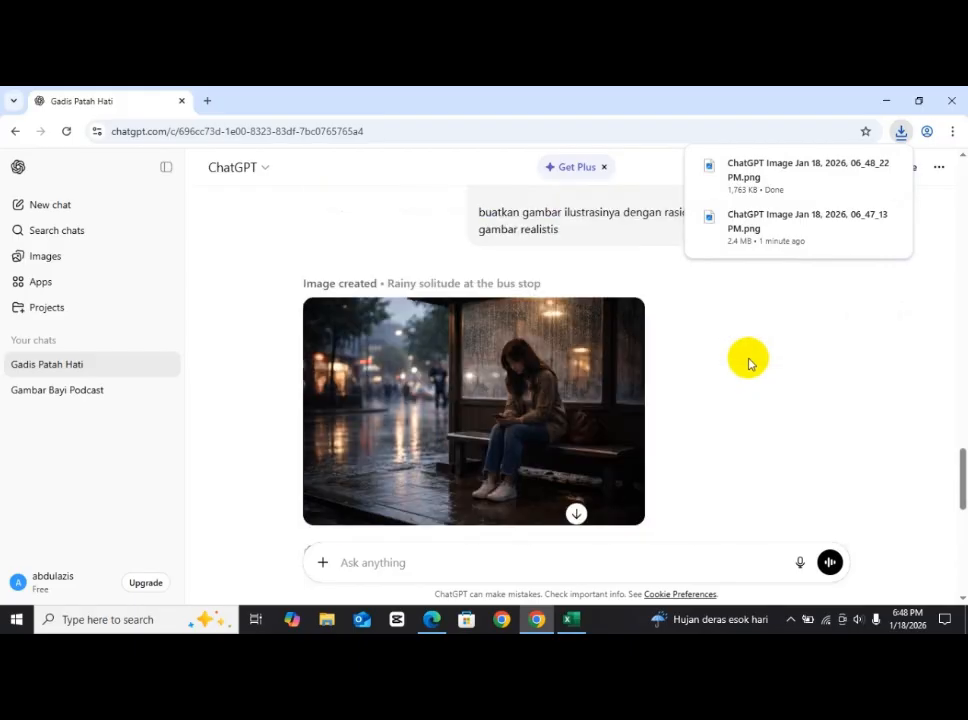
{"action": "scroll", "coordinate": [745, 359], "scroll_direction": "up", "scroll_amount": 3}
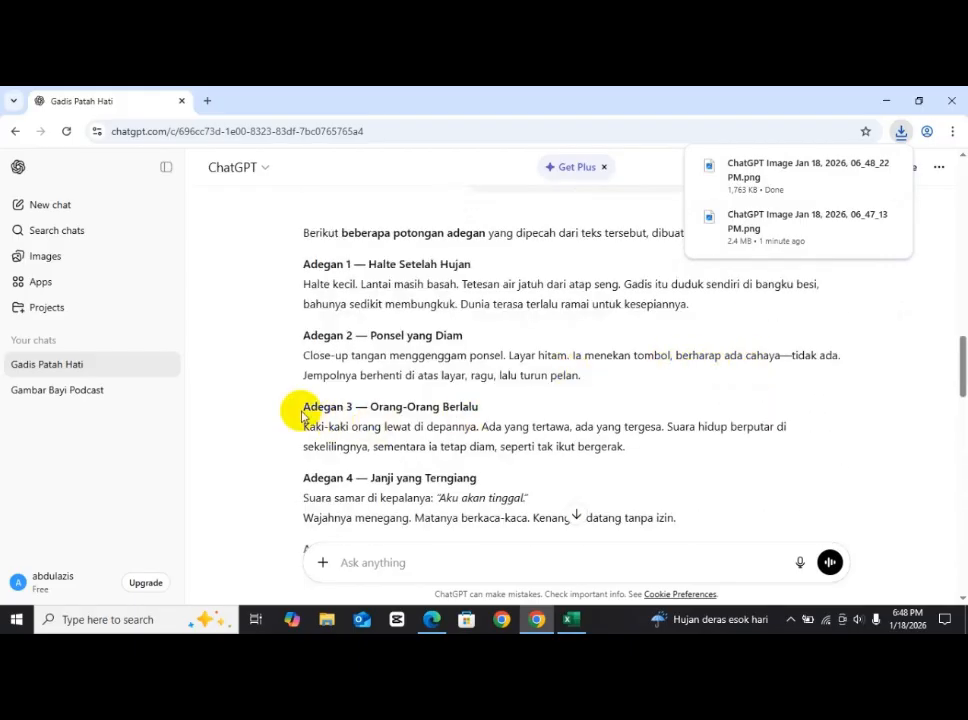
{"action": "left_click", "coordinate": [304, 410]}
{"action": "left_click_drag", "start_coordinate": [304, 410], "coordinate": [630, 452]}
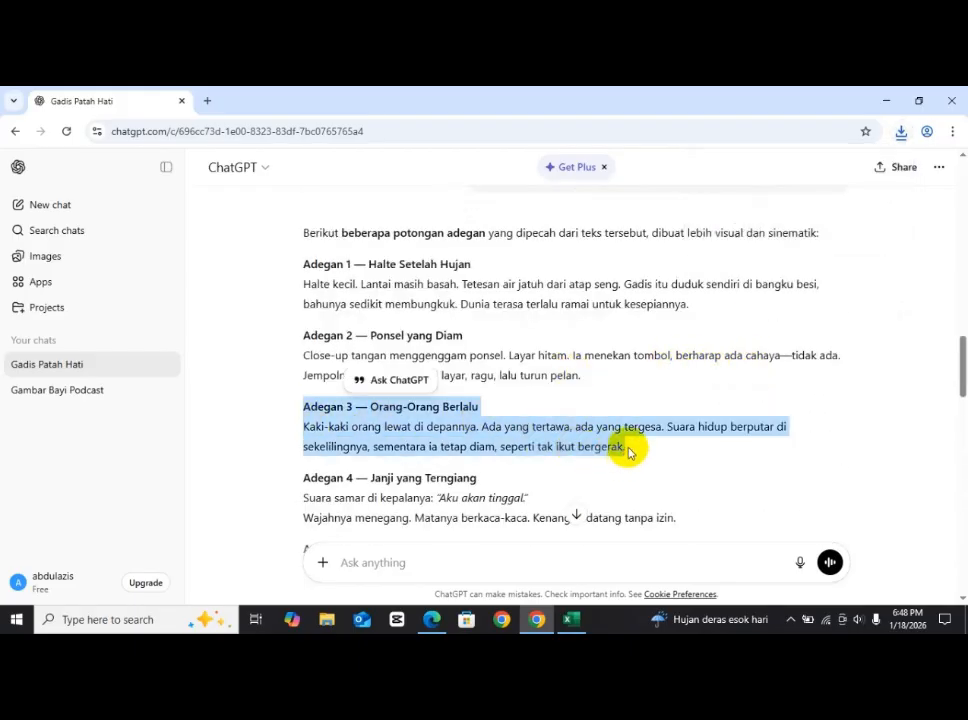
{"action": "key", "text": "ctrl+c"}
{"action": "left_click", "coordinate": [529, 562]}
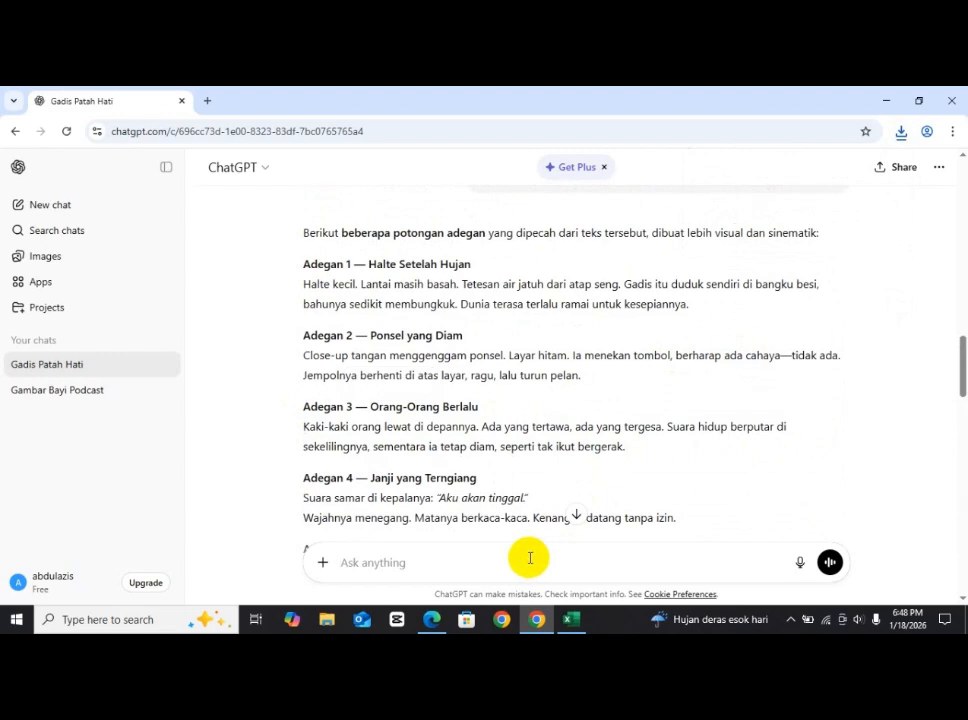
{"action": "key", "text": "ctrl+v"}
Reuse the 16 : 9 realistic illustration request from the Adegan 1 prompt below the Adegan 3 text, separated by a blank line, and send the prompt
{"action": "scroll", "coordinate": [629, 465], "scroll_direction": "down", "scroll_amount": 10}
{"action": "scroll", "coordinate": [657, 356], "scroll_direction": "up", "scroll_amount": 1}
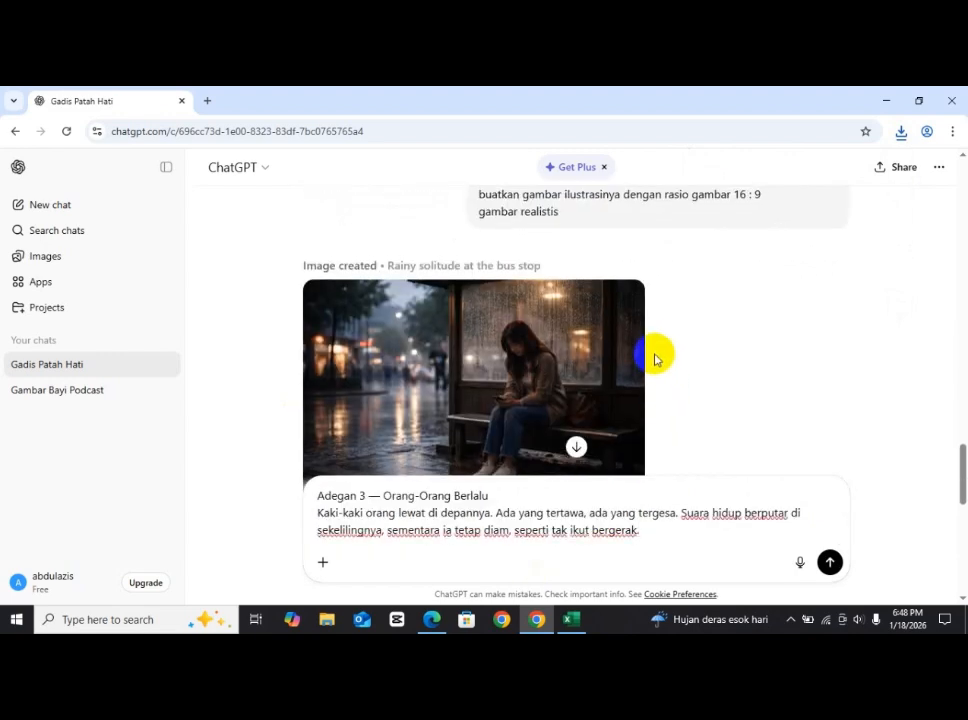
{"action": "left_click_drag", "start_coordinate": [477, 262], "coordinate": [567, 286]}
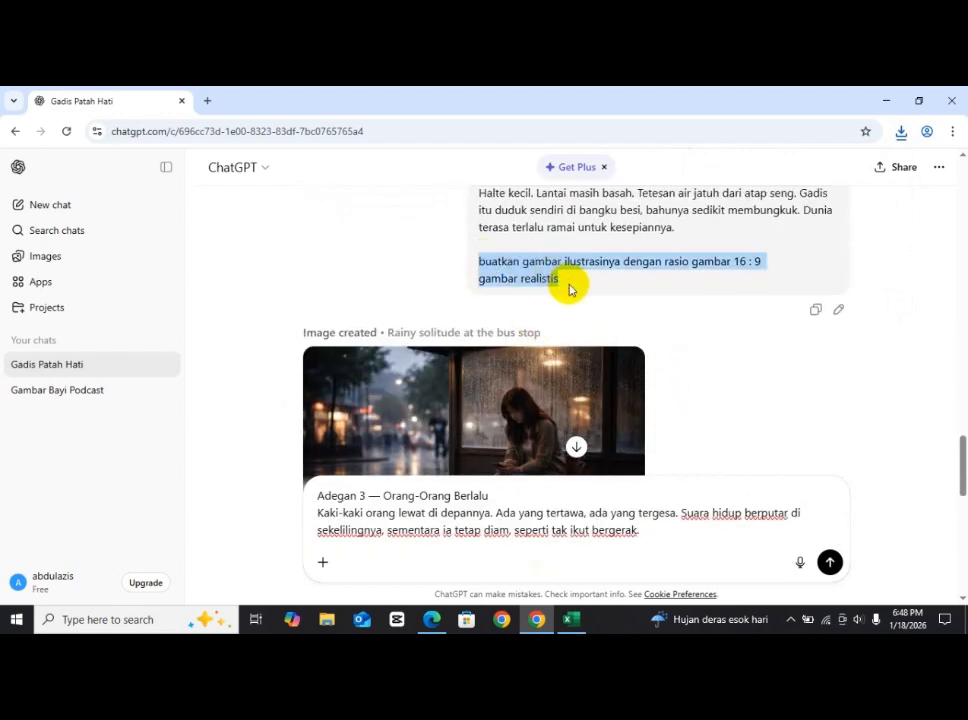
{"action": "left_click", "coordinate": [657, 531]}
{"action": "key", "text": "shift+Return"}
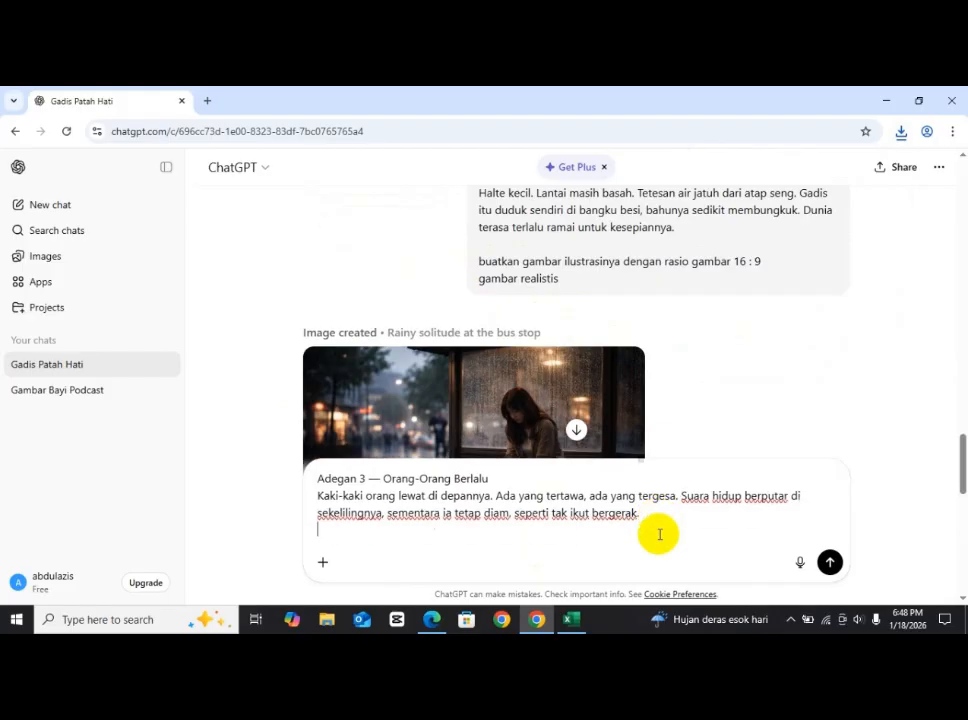
{"action": "key", "text": "shift+Return"}
{"action": "key", "text": "ctrl+v"}
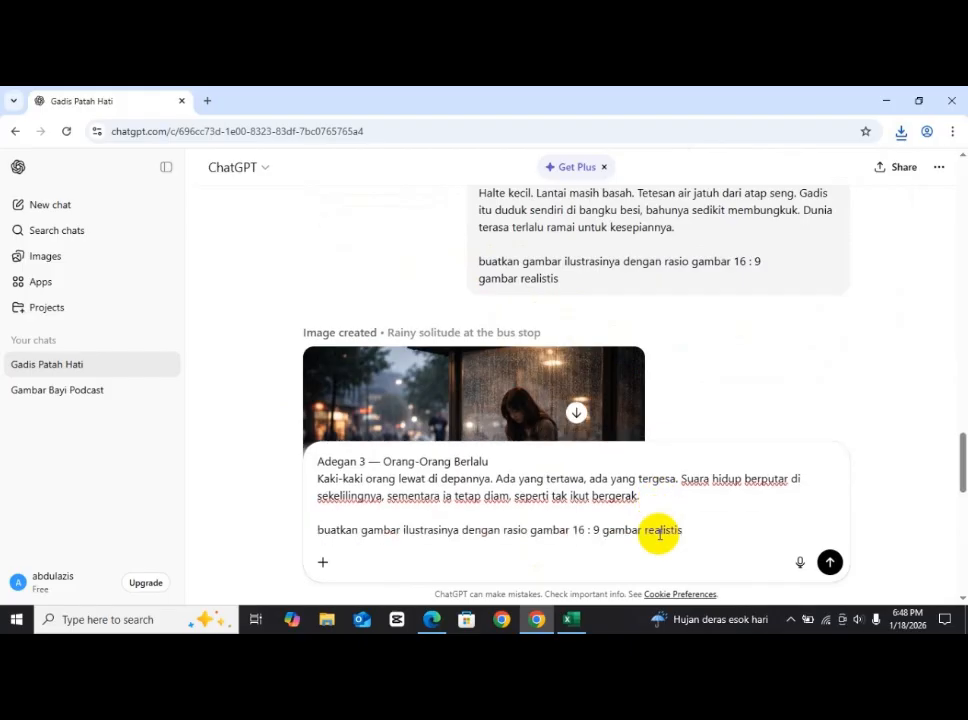
{"action": "left_click", "coordinate": [829, 564]}
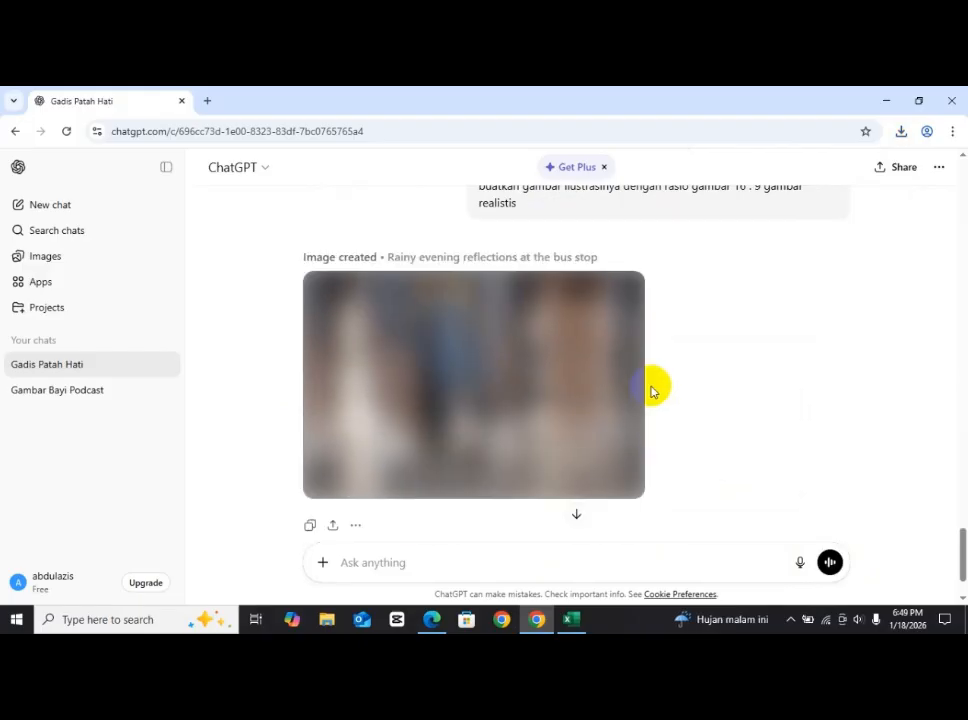
Download the generated Adegan 3 image and copy the heading and text of "Adegan 4 — Janji yang Terngiang" into the message box
{"action": "mouse_move", "coordinate": [474, 431]}
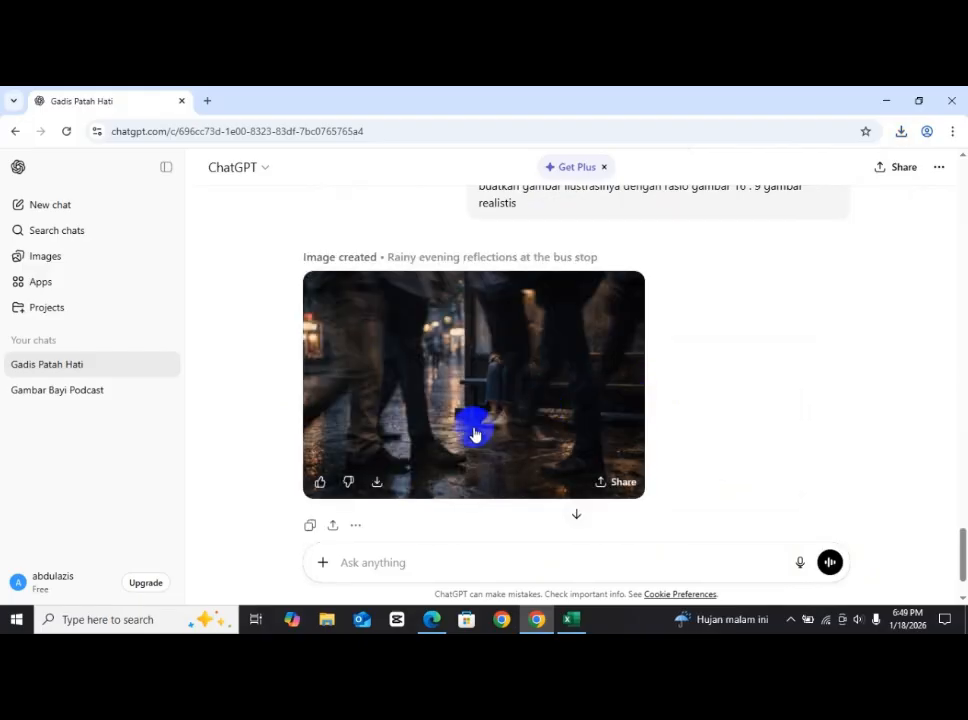
{"action": "left_click", "coordinate": [389, 484]}
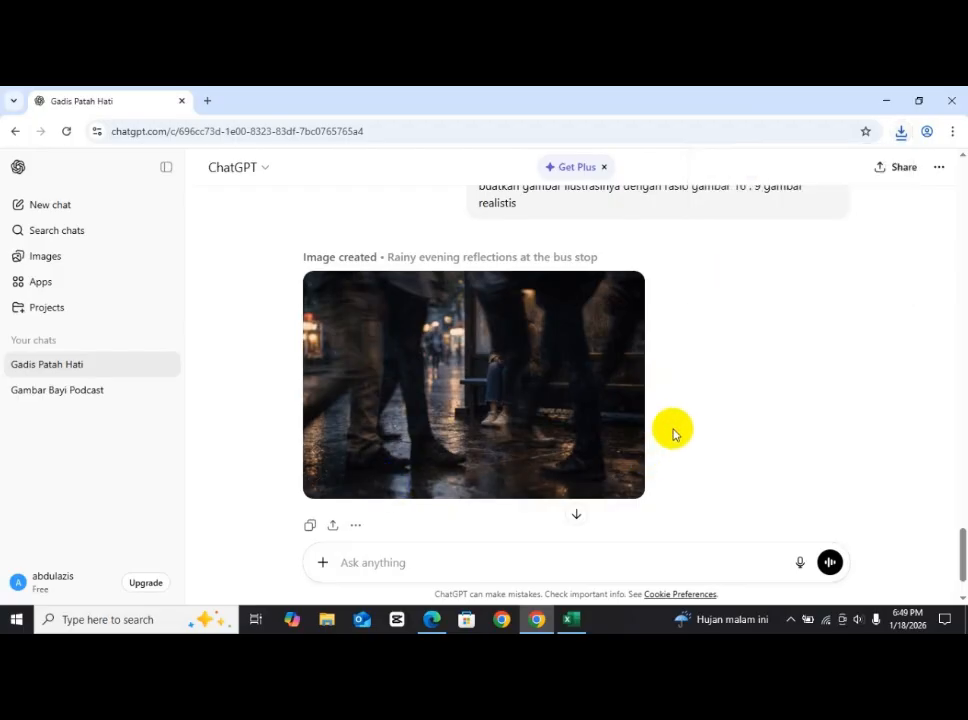
{"action": "scroll", "coordinate": [672, 432], "scroll_direction": "up", "scroll_amount": 10}
{"action": "scroll", "coordinate": [672, 432], "scroll_direction": "up", "scroll_amount": 10}
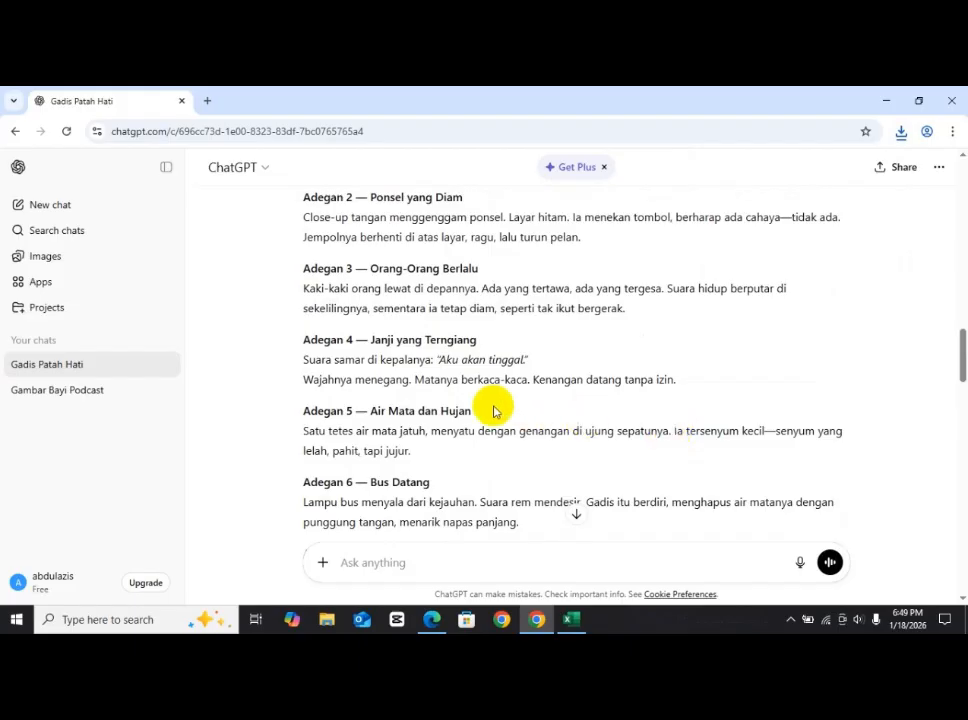
{"action": "left_click_drag", "start_coordinate": [301, 343], "coordinate": [705, 381]}
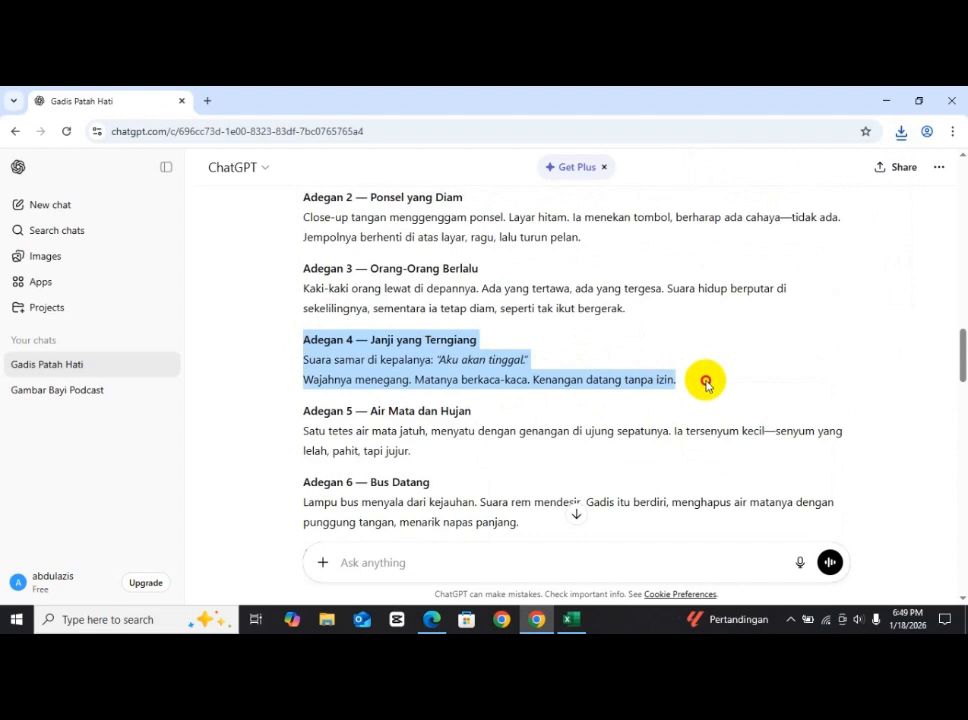
{"action": "left_click_drag", "start_coordinate": [705, 384], "coordinate": [706, 386]}
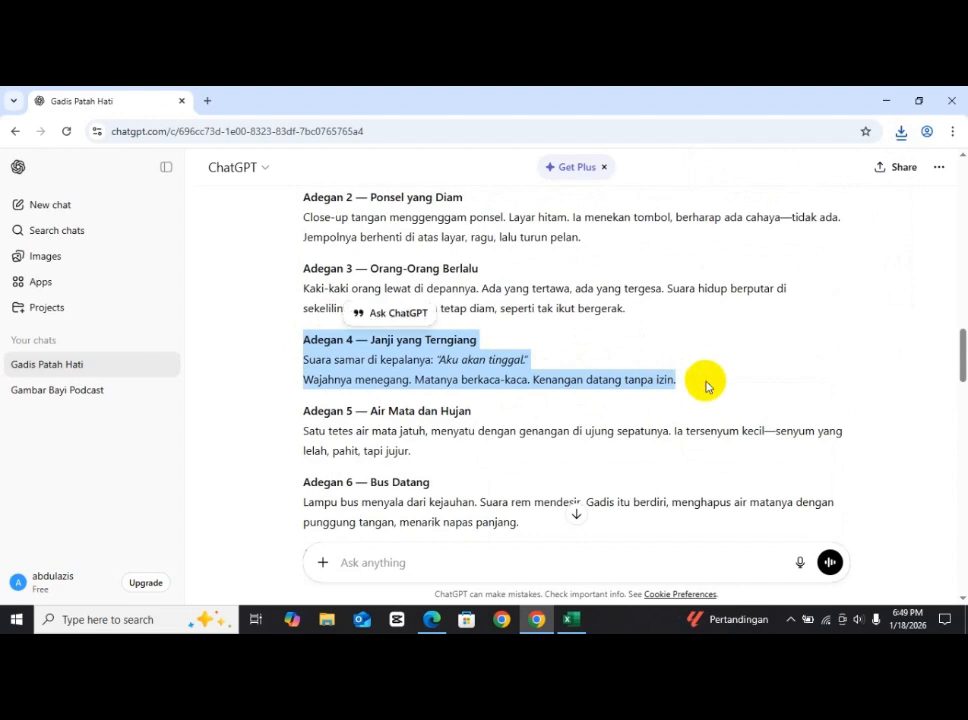
{"action": "left_click", "coordinate": [550, 560]}
{"action": "key", "text": "ctrl+v"}
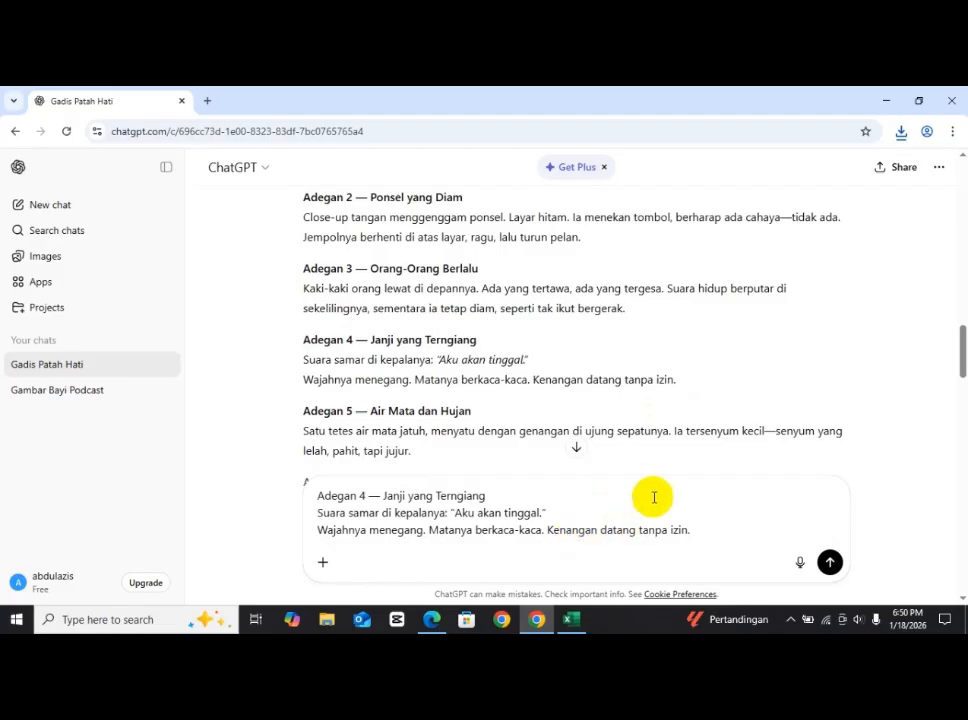
Reuse "buatkan gambar ilustrasinya dengan rasio gambar 16 : 9 gambar realistis" from the Adegan 1 prompt below the Adegan 4 text, after a blank line, and send the prompt
{"action": "scroll", "coordinate": [698, 391], "scroll_direction": "down", "scroll_amount": 10}
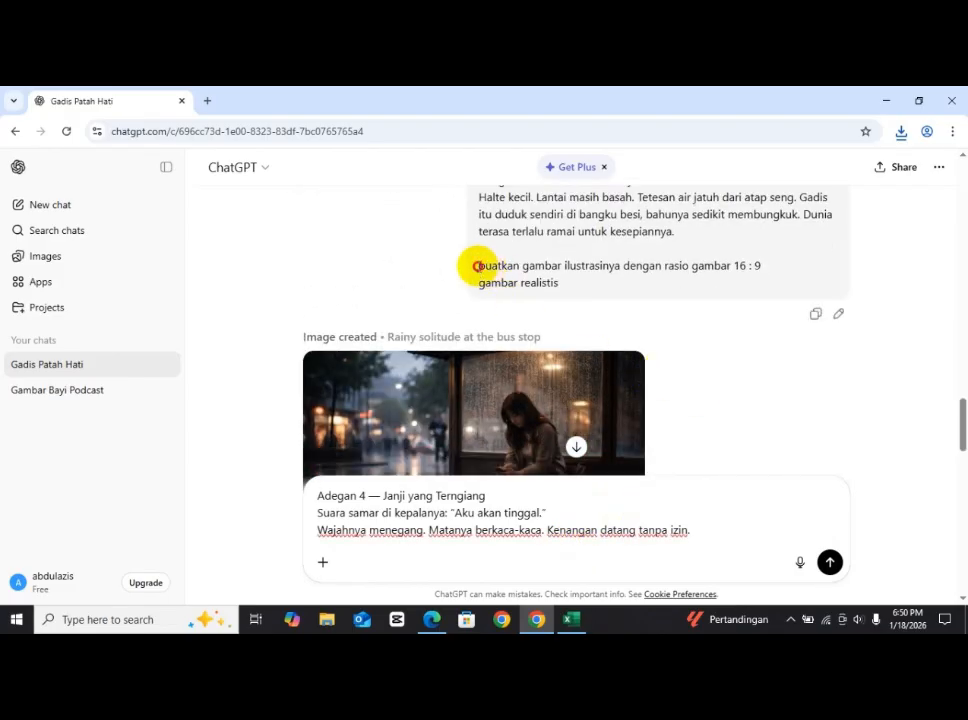
{"action": "left_click_drag", "start_coordinate": [479, 266], "coordinate": [624, 291]}
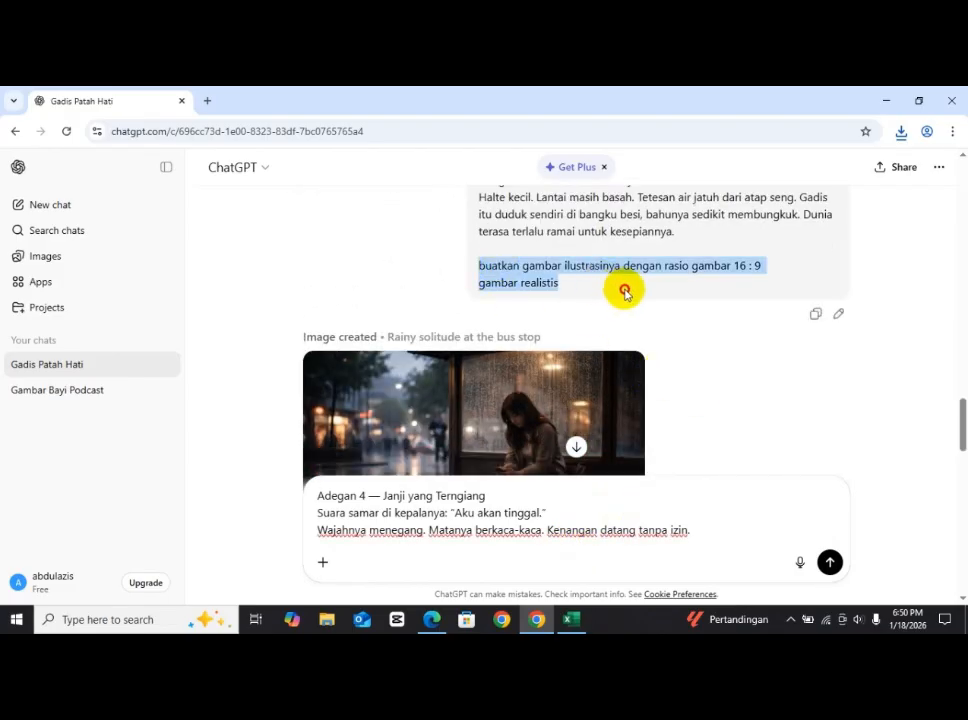
{"action": "left_click", "coordinate": [720, 530]}
{"action": "key", "text": "shift+Return"}
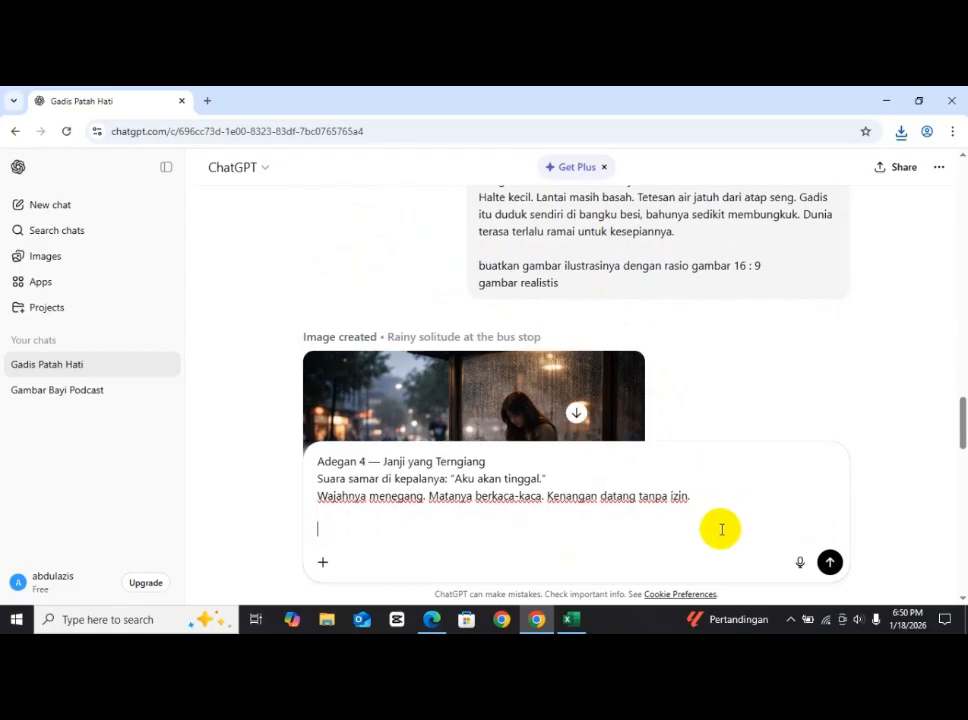
{"action": "key", "text": "ctrl+v"}
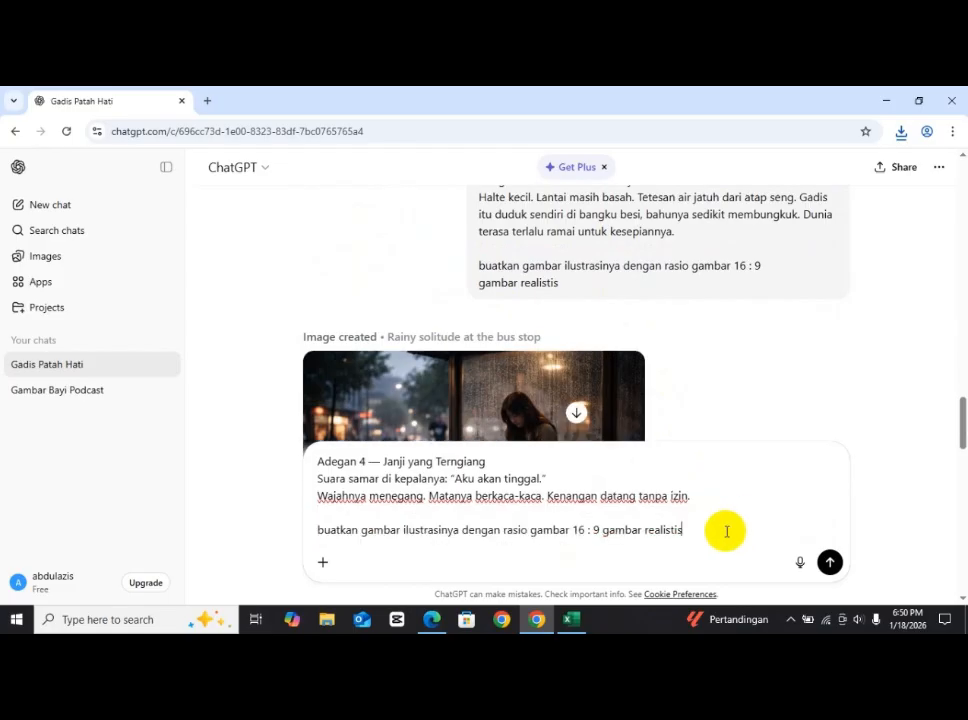
{"action": "left_click", "coordinate": [829, 562]}
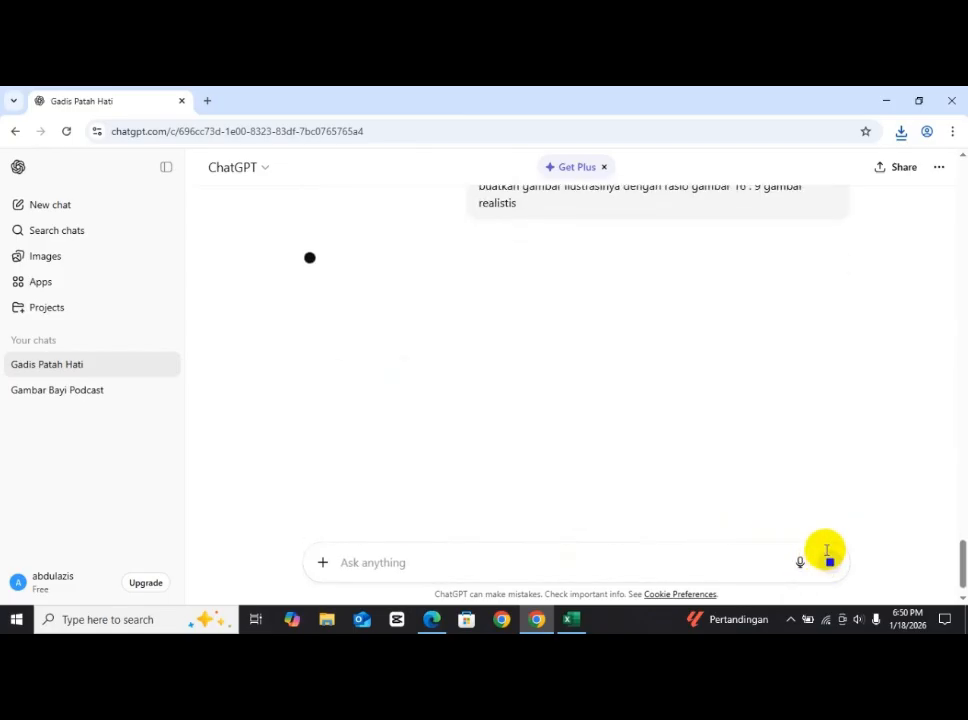
Copy the heading and text of "Adegan 5 — Air Mata dan Hujan" from the scene breakdown into the message box
{"action": "scroll", "coordinate": [731, 372], "scroll_direction": "up", "scroll_amount": 1}
{"action": "scroll", "coordinate": [698, 403], "scroll_direction": "down", "scroll_amount": 1}
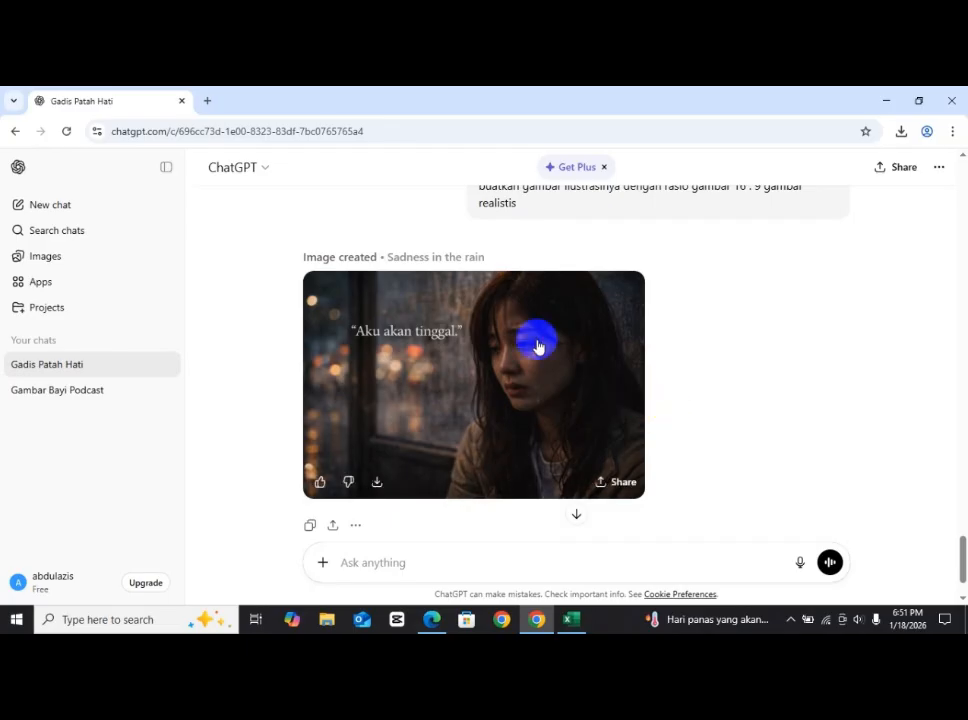
{"action": "scroll", "coordinate": [538, 342], "scroll_direction": "up", "scroll_amount": 15}
{"action": "scroll", "coordinate": [538, 342], "scroll_direction": "up", "scroll_amount": 15}
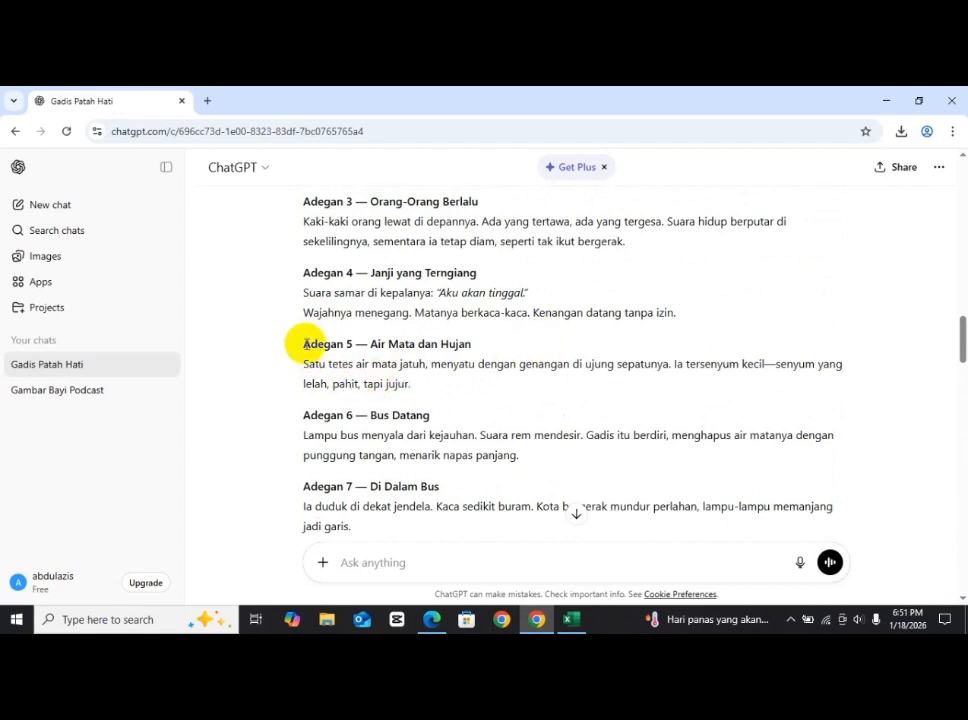
{"action": "left_click_drag", "start_coordinate": [304, 344], "coordinate": [448, 384]}
{"action": "key", "text": "ctrl+c"}
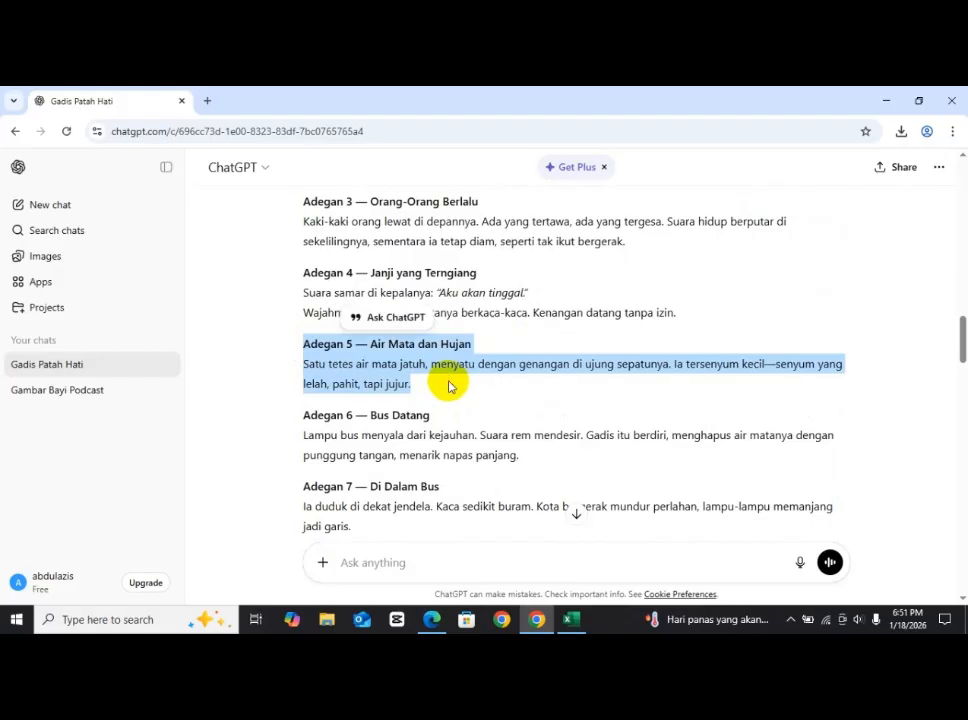
{"action": "scroll", "coordinate": [534, 477], "scroll_direction": "down", "scroll_amount": 3}
{"action": "left_click", "coordinate": [464, 563]}
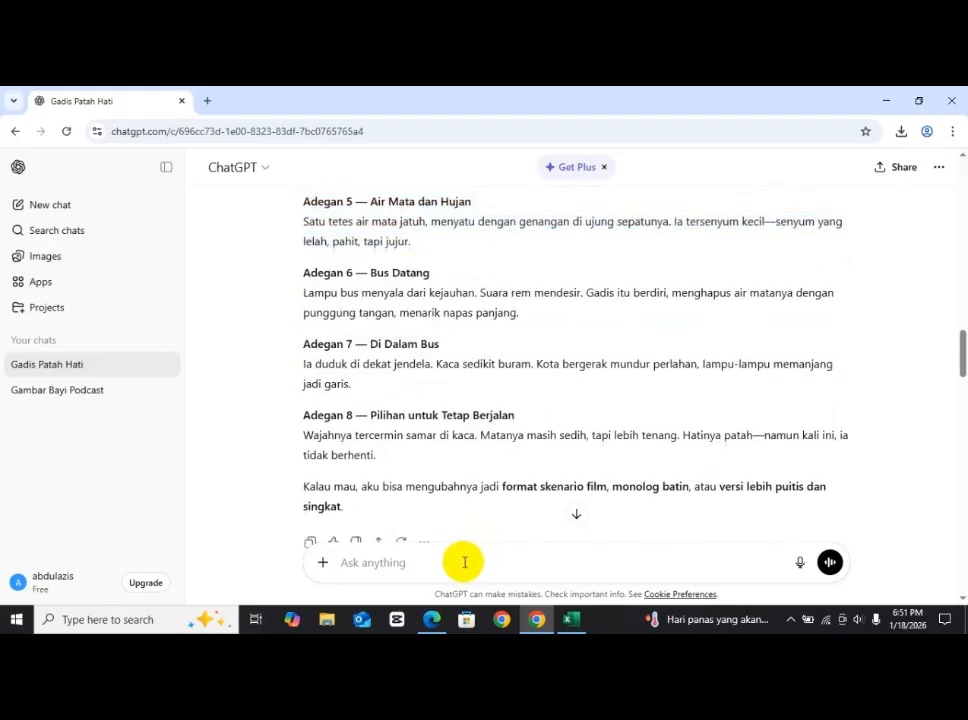
{"action": "key", "text": "ctrl+v"}
Copy the 16 : 9 realistic illustration request from the Adegan 1 prompt below the Adegan 5 text, separated by a blank line, and send the prompt
{"action": "scroll", "coordinate": [585, 410], "scroll_direction": "up", "scroll_amount": 15}
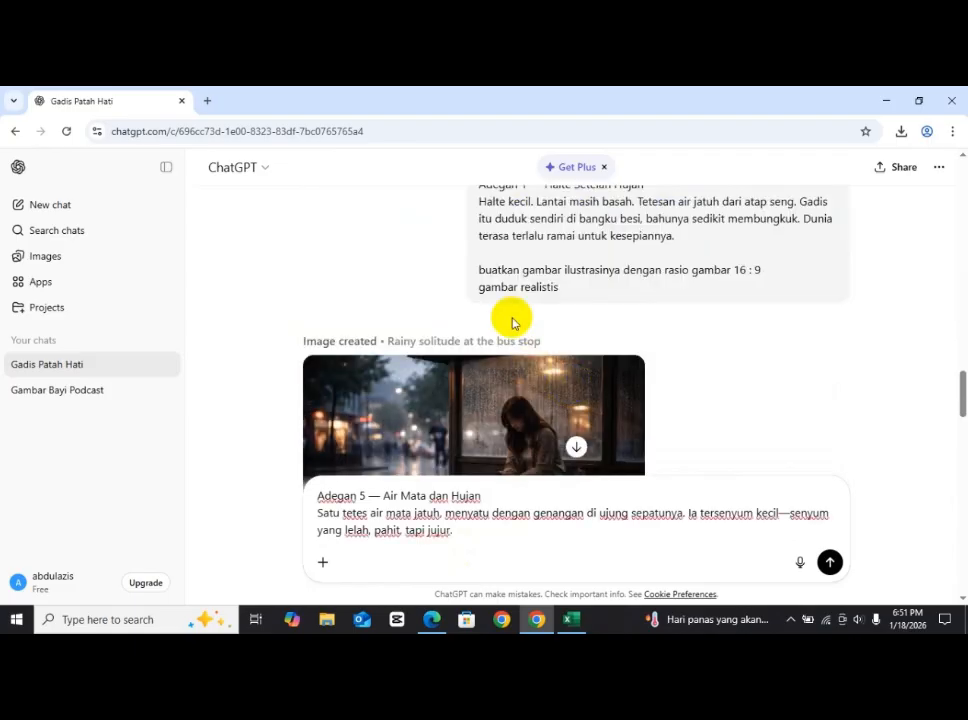
{"action": "left_click_drag", "start_coordinate": [479, 268], "coordinate": [583, 292]}
{"action": "key", "text": "ctrl+c"}
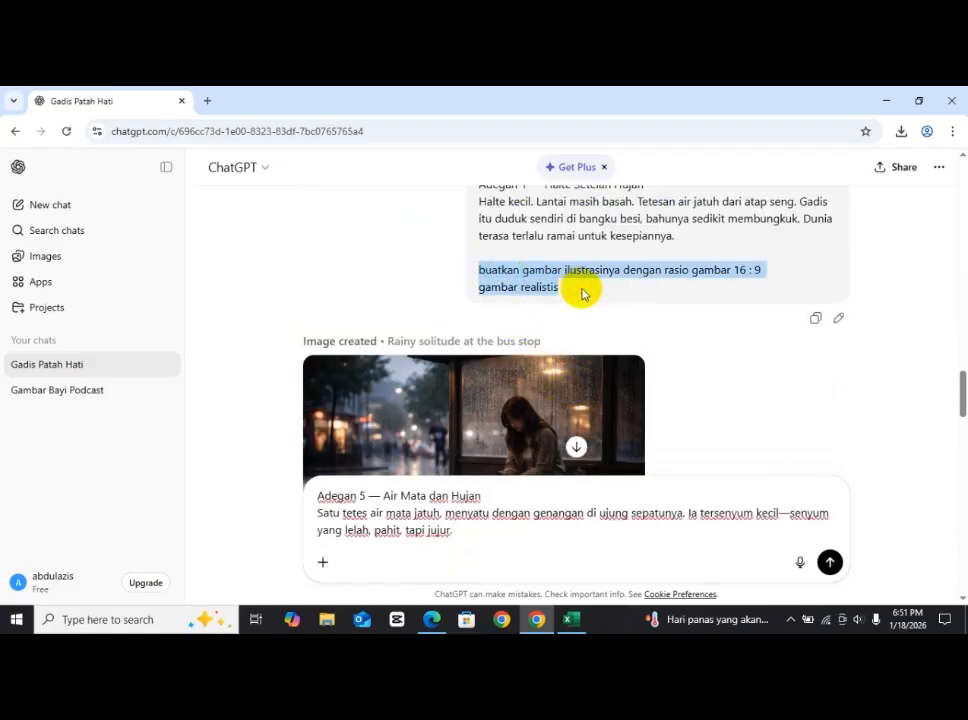
{"action": "left_click", "coordinate": [452, 553]}
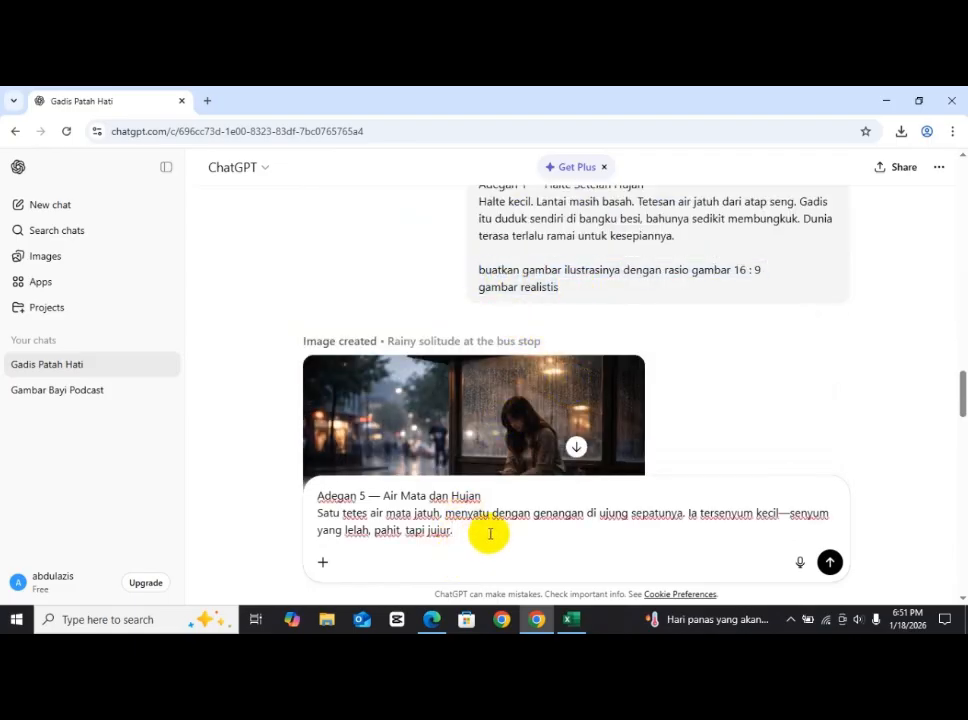
{"action": "key", "text": "shift+Return"}
{"action": "key", "text": "shift+Return"}
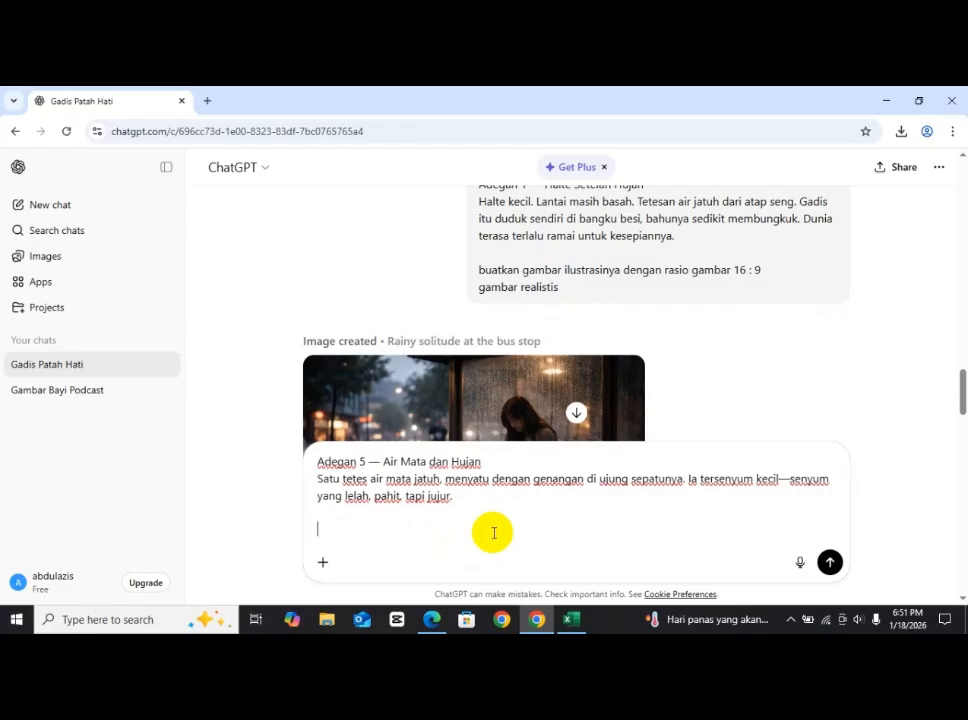
{"action": "key", "text": "ctrl+v"}
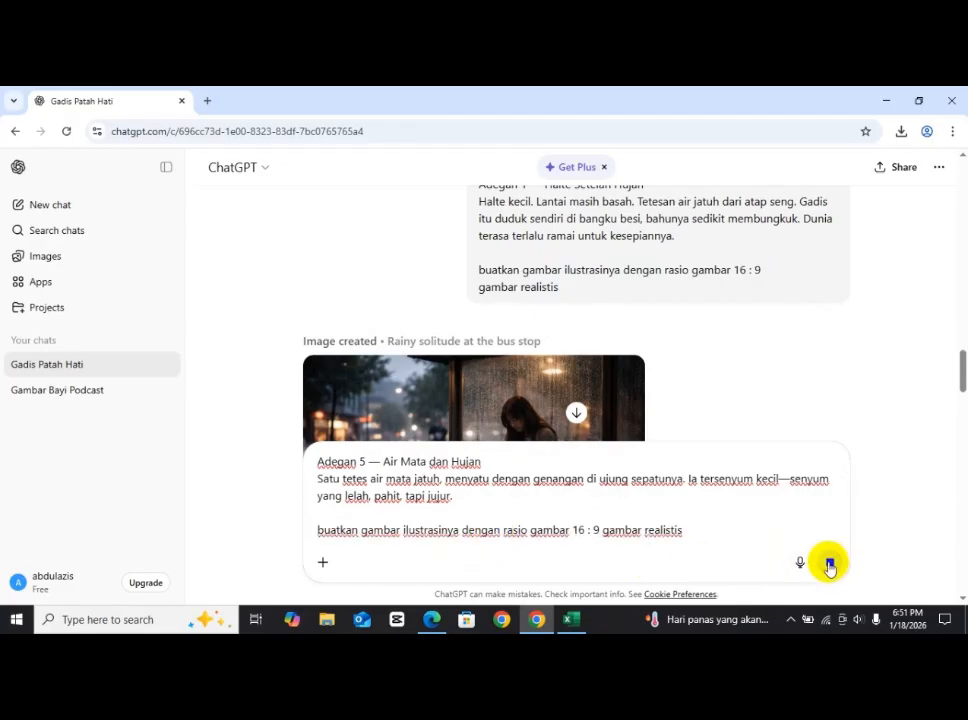
{"action": "left_click", "coordinate": [829, 564]}
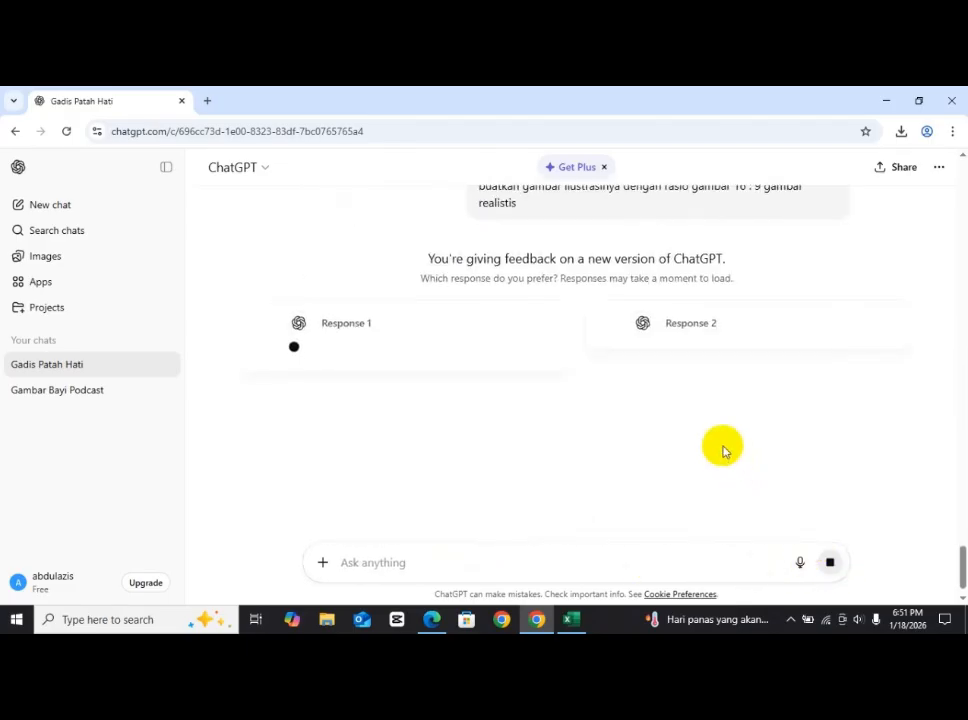
Download the generated Adegan 5 image of the sneakers on the wet pavement
{"action": "scroll", "coordinate": [703, 381], "scroll_direction": "up", "scroll_amount": 3}
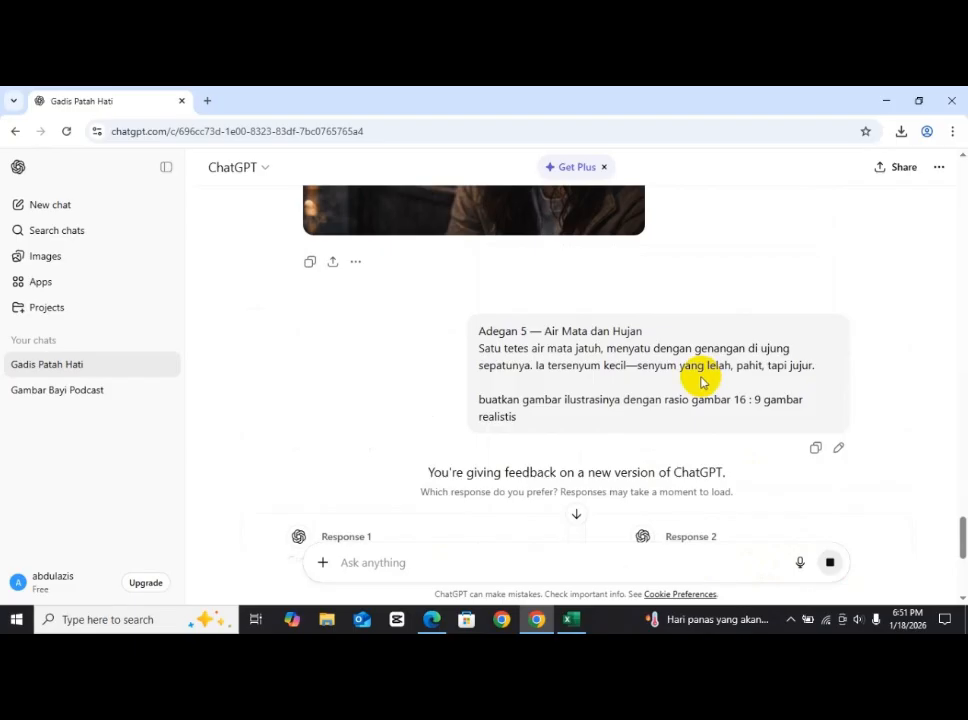
{"action": "scroll", "coordinate": [703, 381], "scroll_direction": "up", "scroll_amount": 2}
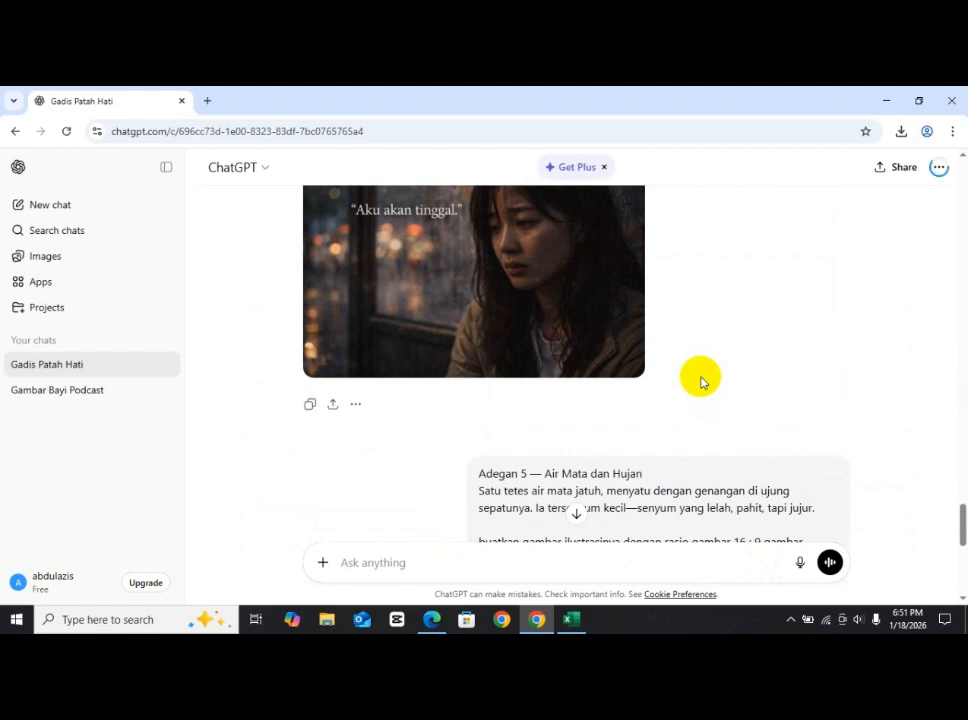
{"action": "scroll", "coordinate": [700, 381], "scroll_direction": "down", "scroll_amount": 4}
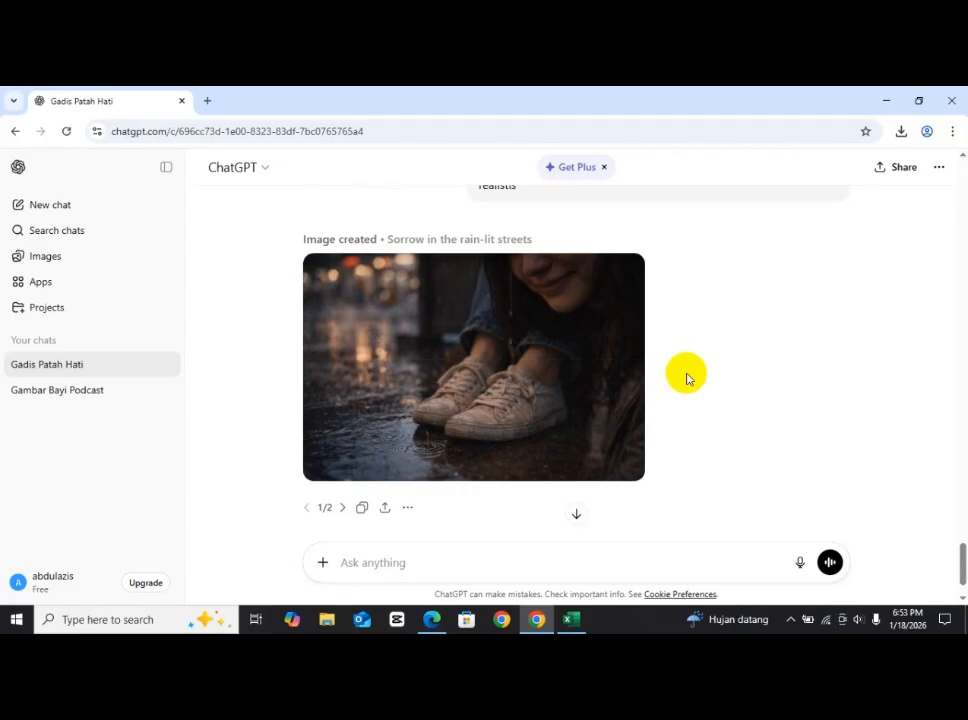
{"action": "mouse_move", "coordinate": [426, 423]}
{"action": "left_click", "coordinate": [380, 466]}
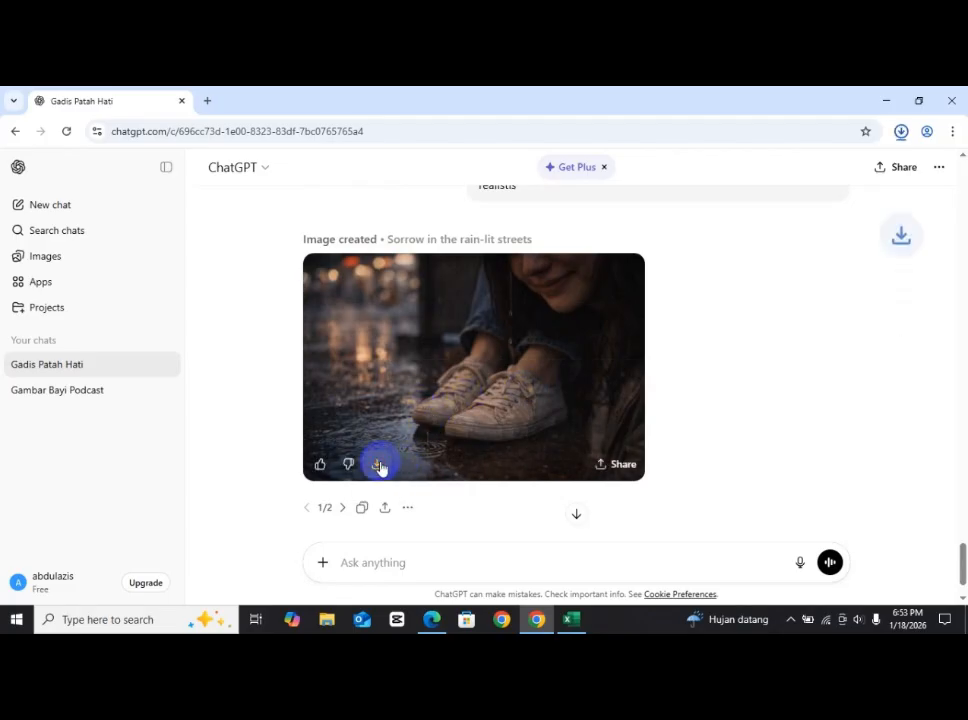
Copy the heading and text of "Adegan 6 — Bus Datang" from the scene breakdown into the message box
{"action": "scroll", "coordinate": [625, 396], "scroll_direction": "up", "scroll_amount": 15}
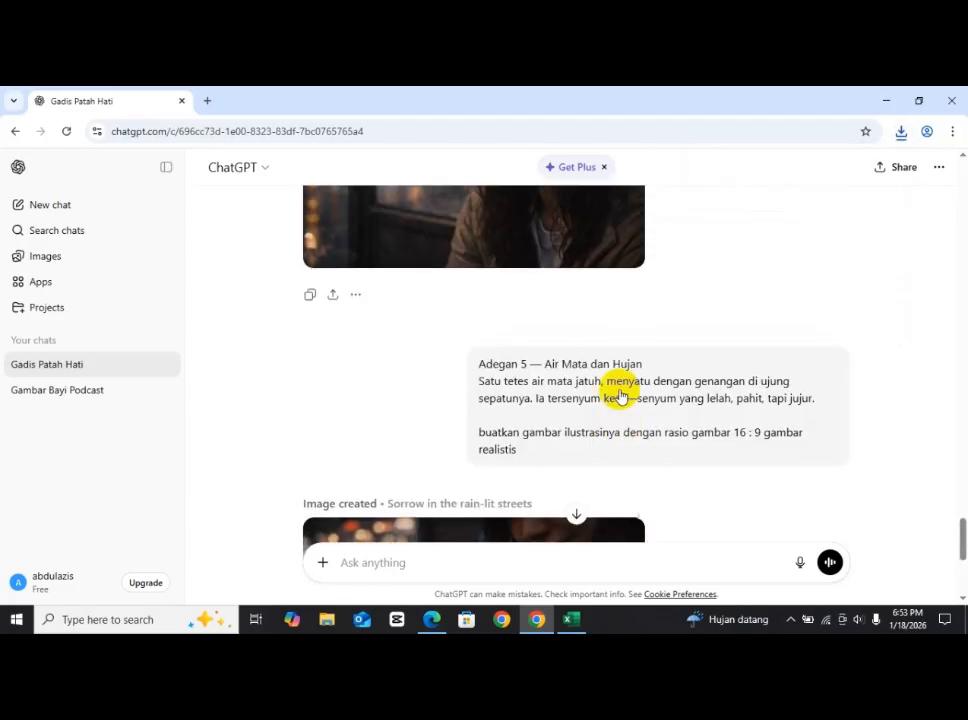
{"action": "scroll", "coordinate": [618, 393], "scroll_direction": "up", "scroll_amount": 15}
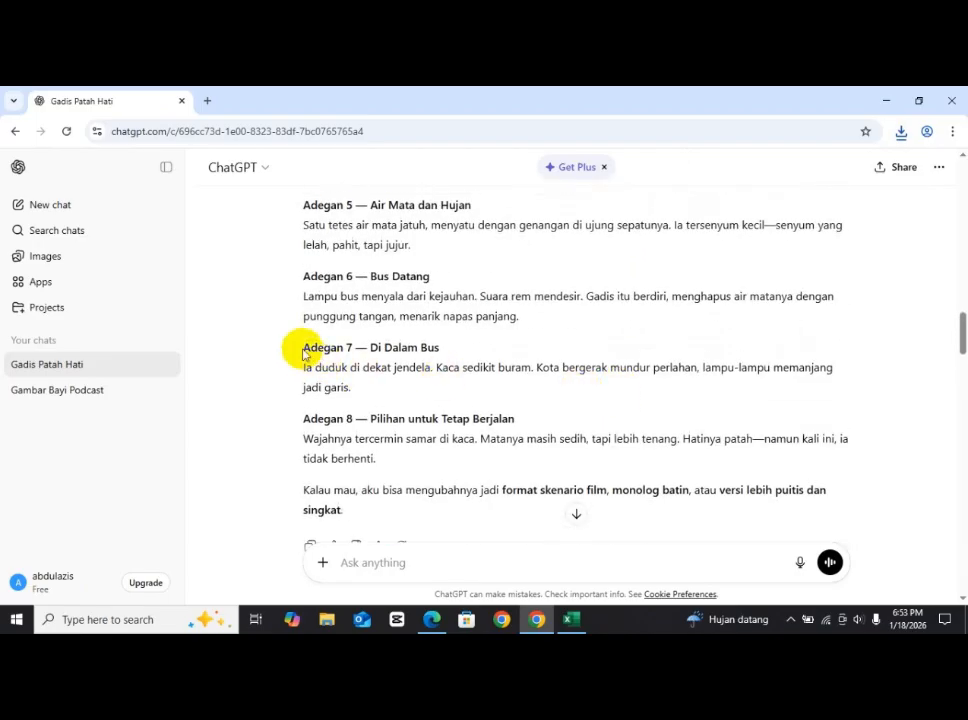
{"action": "left_click_drag", "start_coordinate": [302, 277], "coordinate": [547, 319]}
{"action": "key", "text": "ctrl+c"}
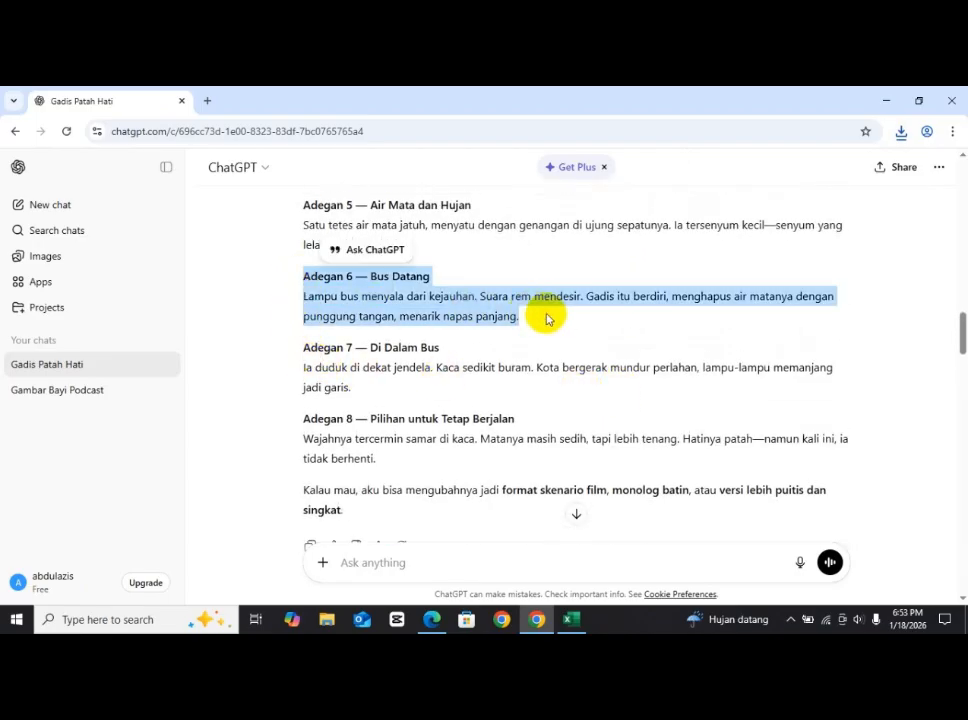
{"action": "scroll", "coordinate": [532, 402], "scroll_direction": "down", "scroll_amount": 5}
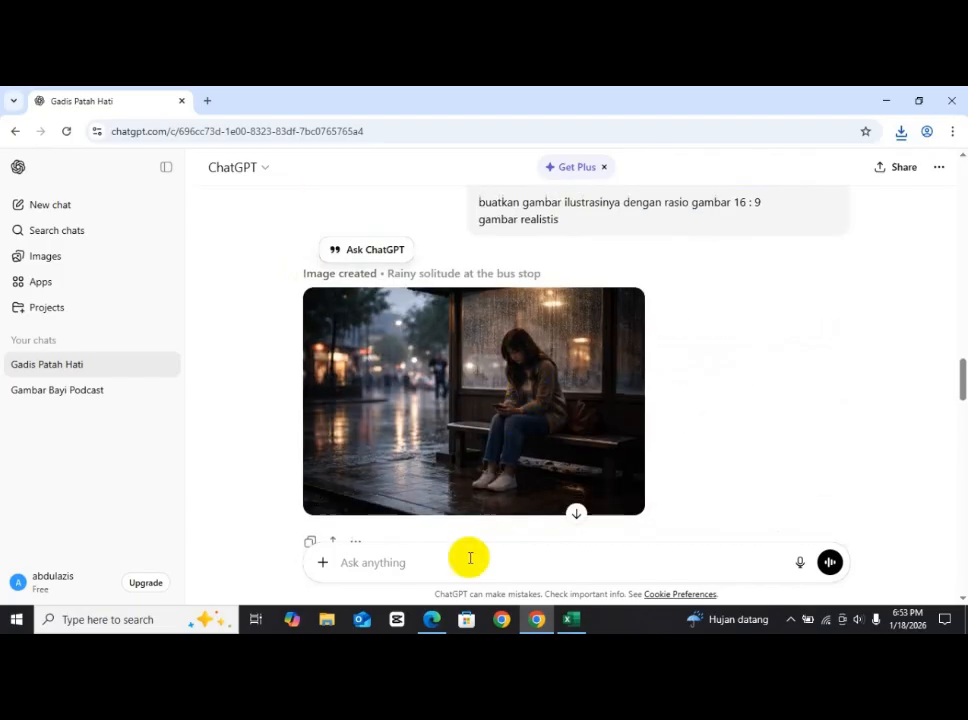
{"action": "left_click", "coordinate": [469, 561]}
{"action": "key", "text": "ctrl+v"}
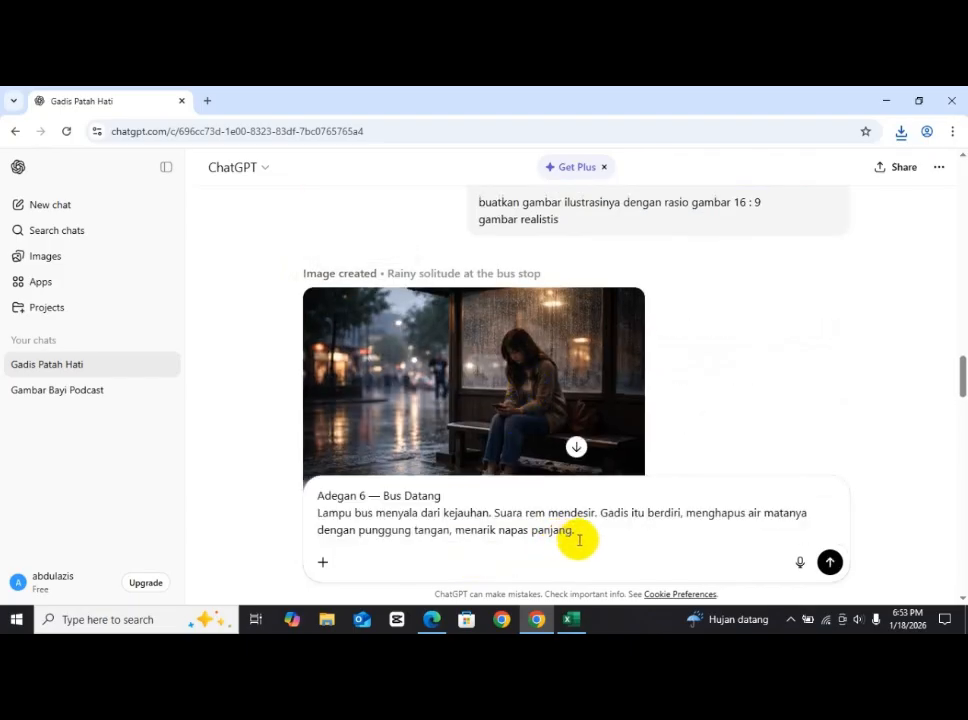
Append the Adegan 1 prompt's 16 : 9 realistic illustration request to the Adegan 6 text after a blank line and send the prompt
{"action": "left_click_drag", "start_coordinate": [478, 203], "coordinate": [575, 229]}
{"action": "key", "text": "ctrl+c"}
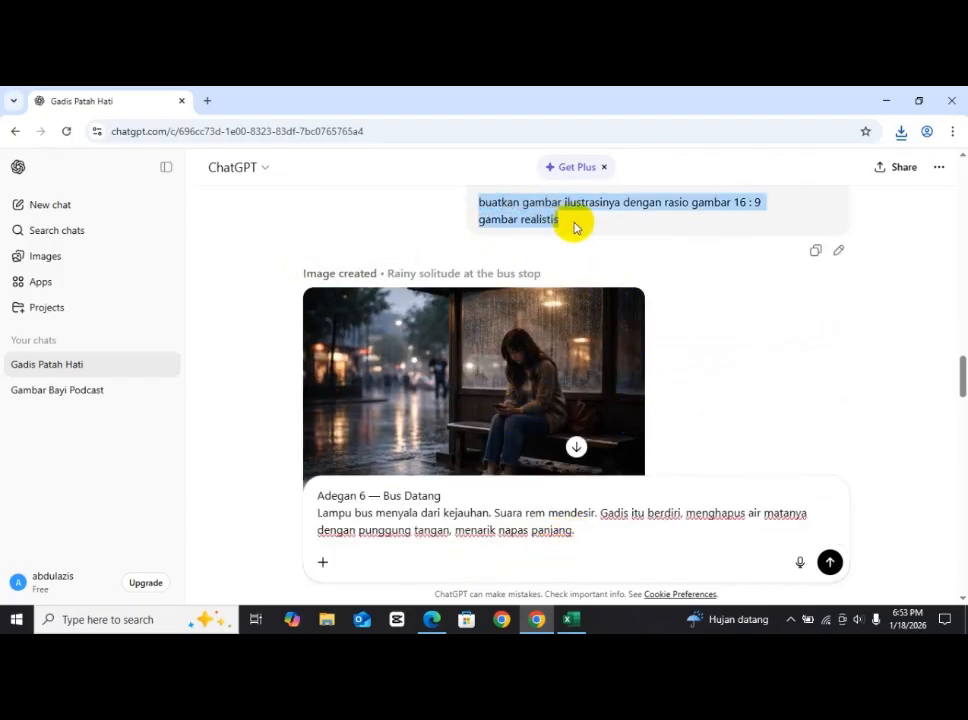
{"action": "left_click", "coordinate": [600, 537]}
{"action": "key", "text": "shift+Return"}
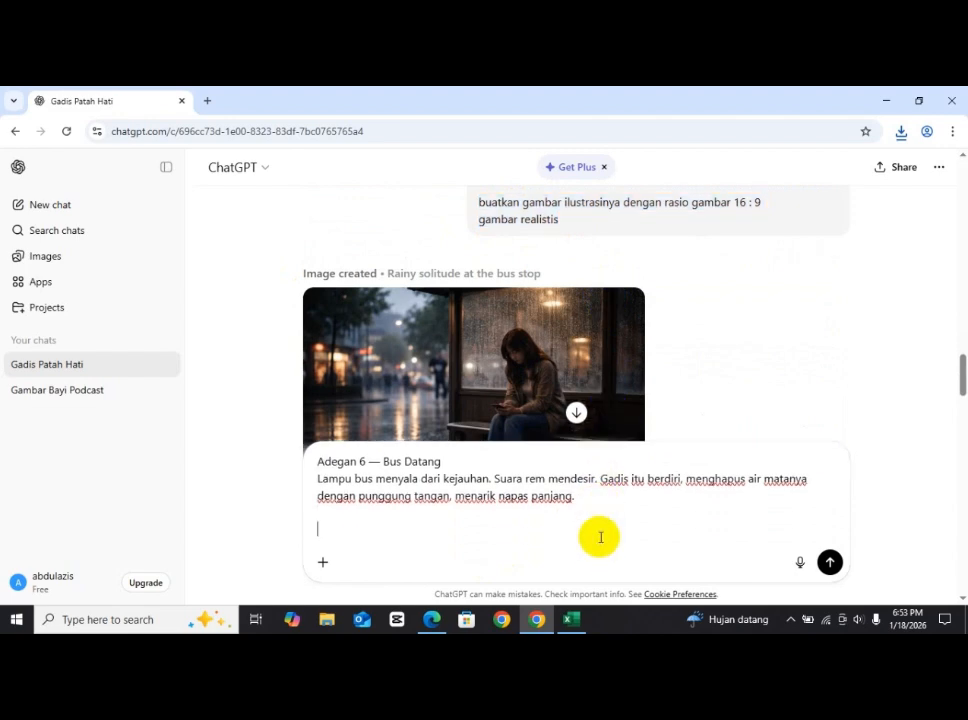
{"action": "key", "text": "ctrl+v"}
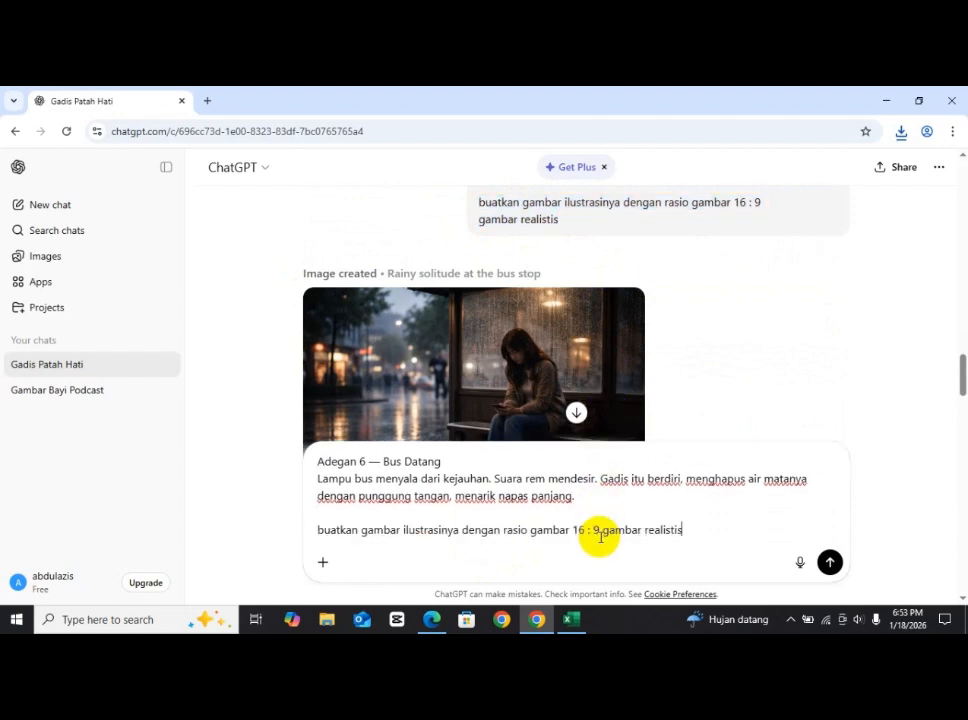
{"action": "left_click", "coordinate": [828, 566]}
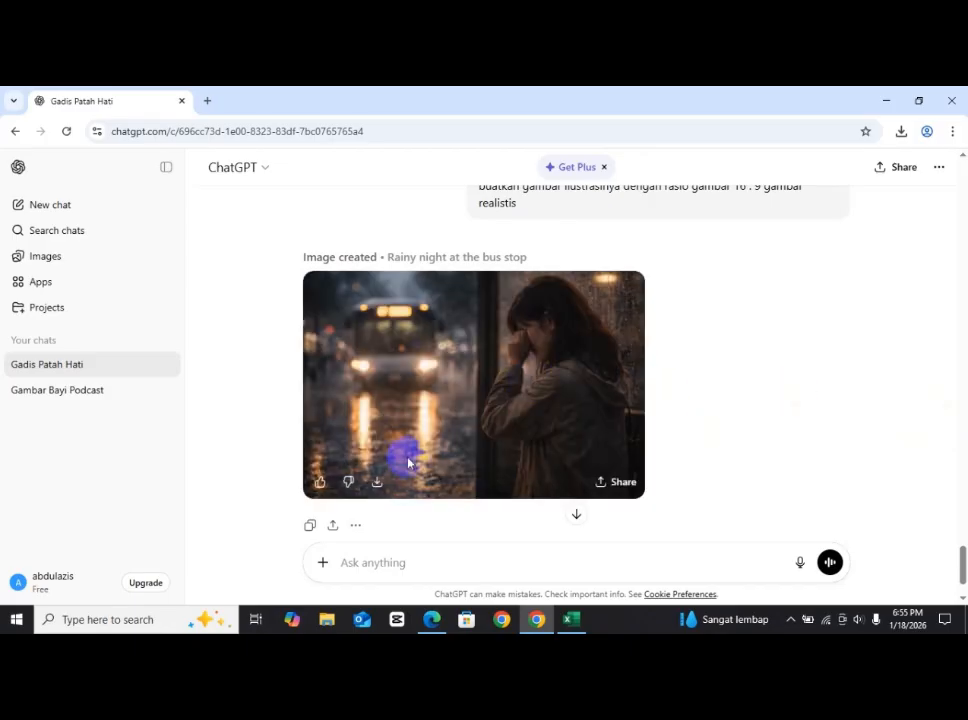
Download the generated Adegan 6 image and copy the heading and text of "Adegan 7 — Di Dalam Bus" into the message box, followed by a line break
{"action": "left_click", "coordinate": [378, 487]}
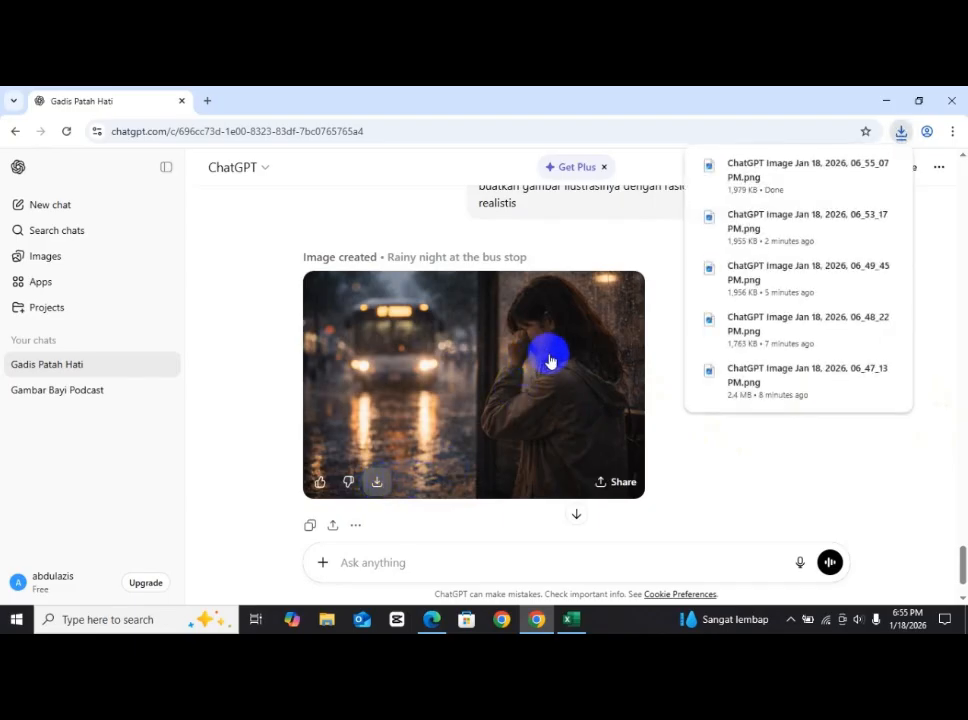
{"action": "scroll", "coordinate": [549, 361], "scroll_direction": "up", "scroll_amount": 15}
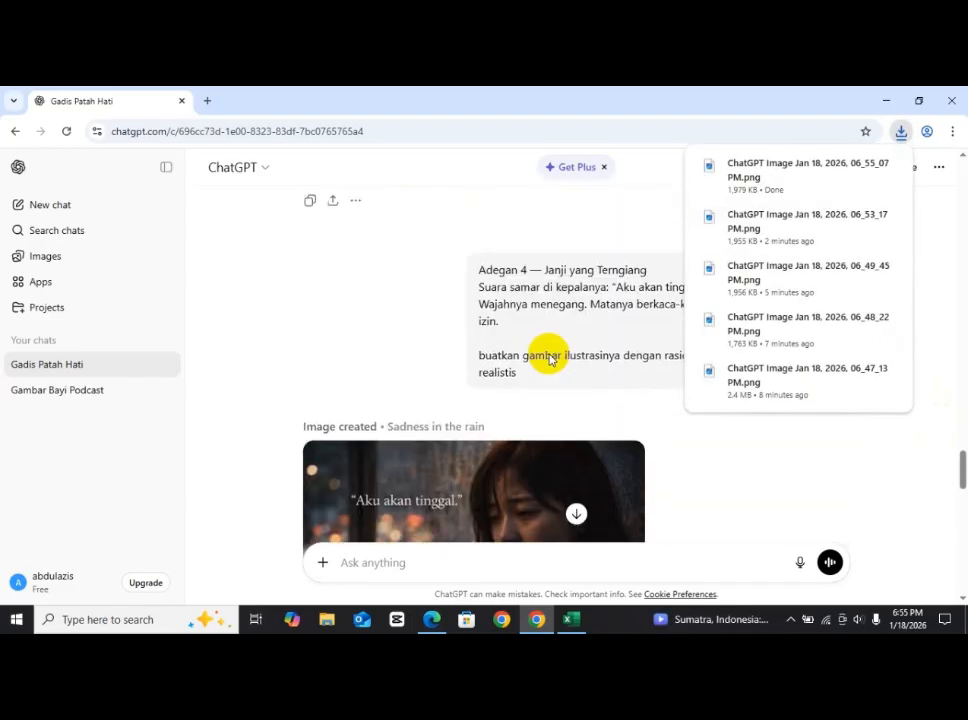
{"action": "scroll", "coordinate": [549, 359], "scroll_direction": "up", "scroll_amount": 15}
{"action": "left_click", "coordinate": [549, 350]}
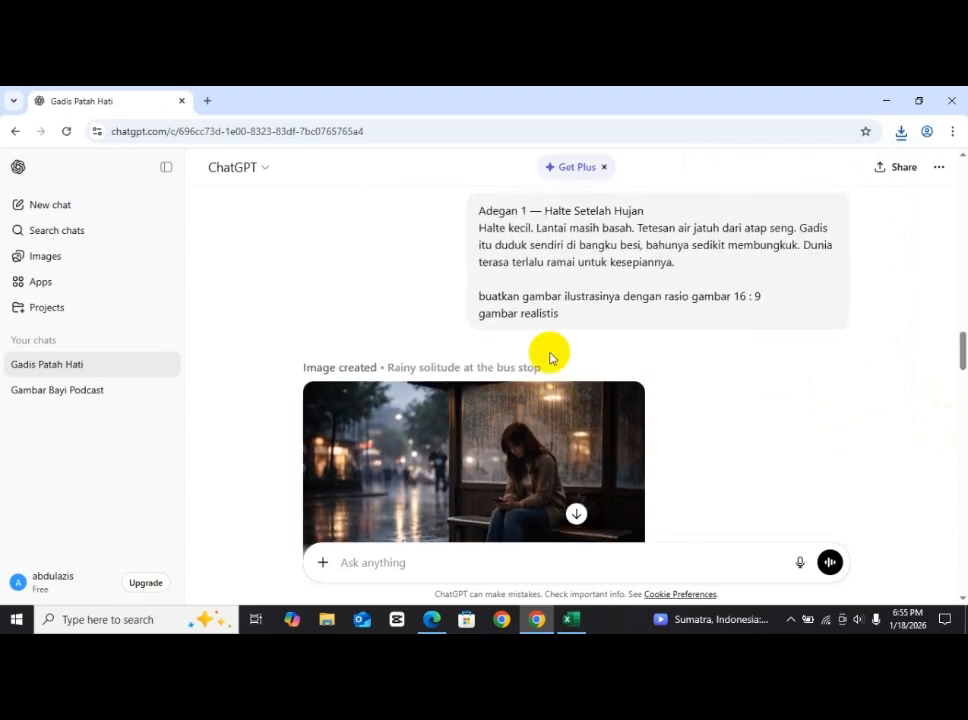
{"action": "scroll", "coordinate": [549, 358], "scroll_direction": "up", "scroll_amount": 5}
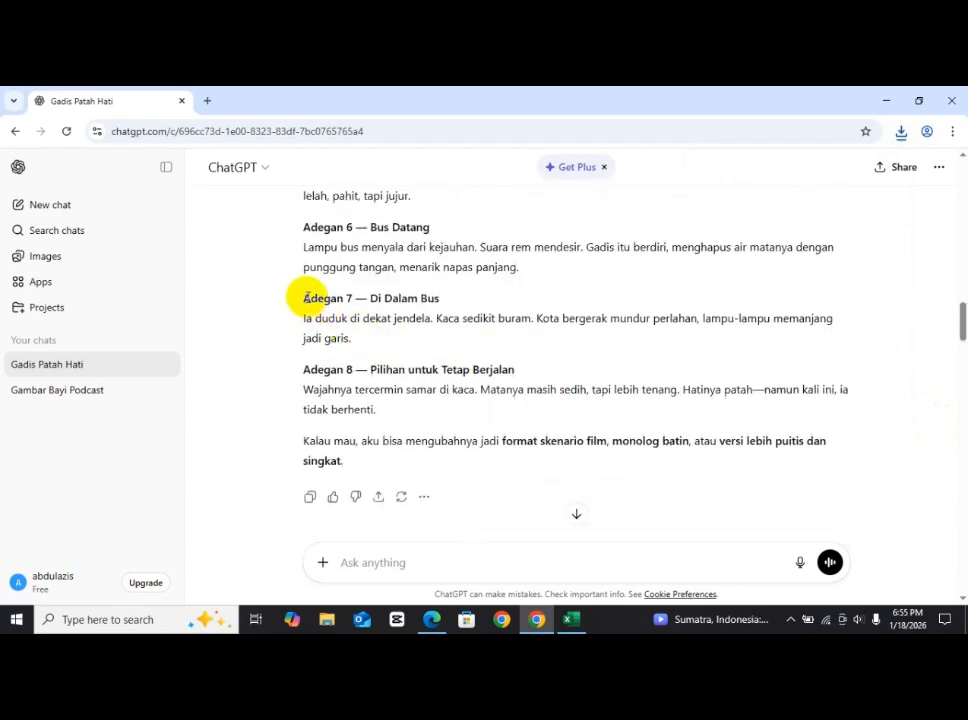
{"action": "left_click_drag", "start_coordinate": [305, 297], "coordinate": [409, 345]}
{"action": "key", "text": "ctrl+c"}
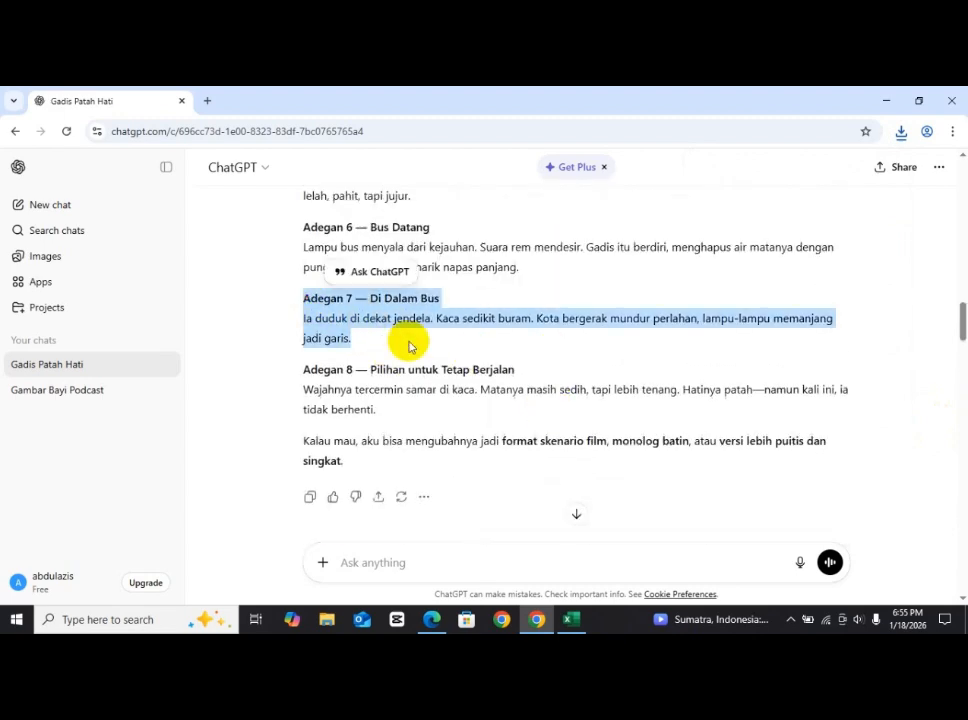
{"action": "left_click", "coordinate": [389, 558]}
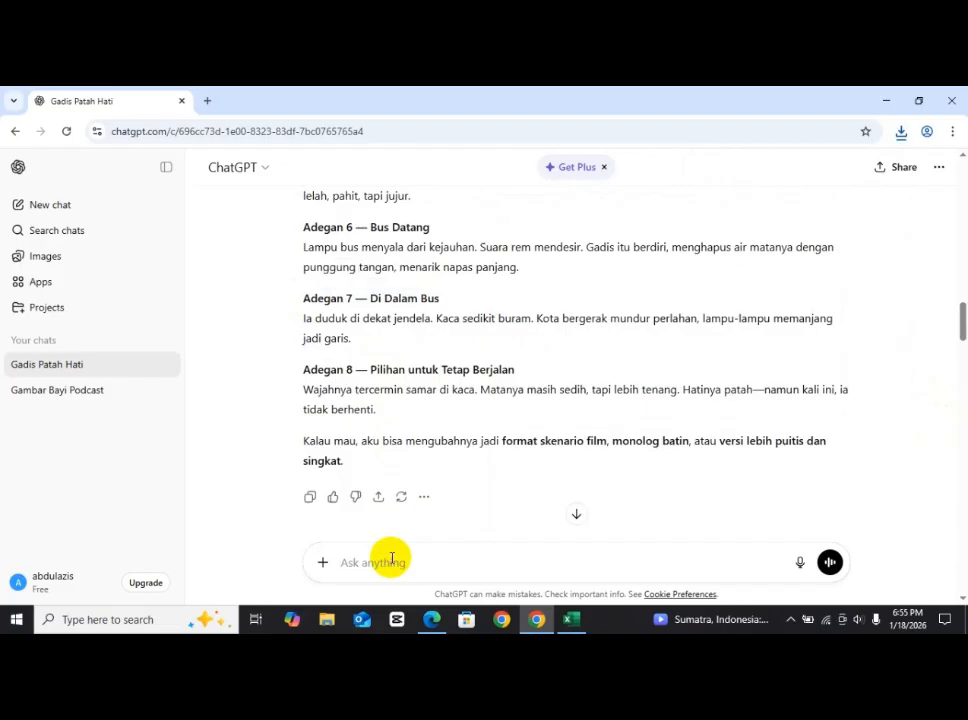
{"action": "key", "text": "ctrl+v"}
{"action": "key", "text": "shift+Return"}
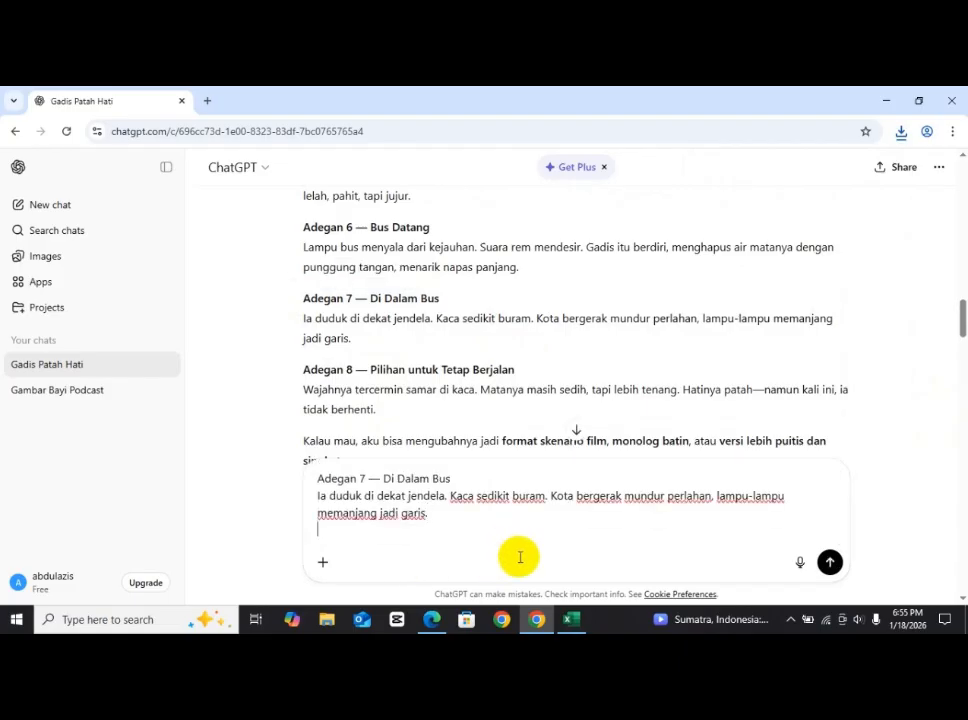
Append the request "buatkan gambar ilustrasinya dengan rasio gambar 16 : 9 gambar realistis" from the Adegan 1 prompt to the Adegan 7 text and send it
{"action": "key", "text": "shift+Return"}
{"action": "scroll", "coordinate": [622, 318], "scroll_direction": "down", "scroll_amount": 10}
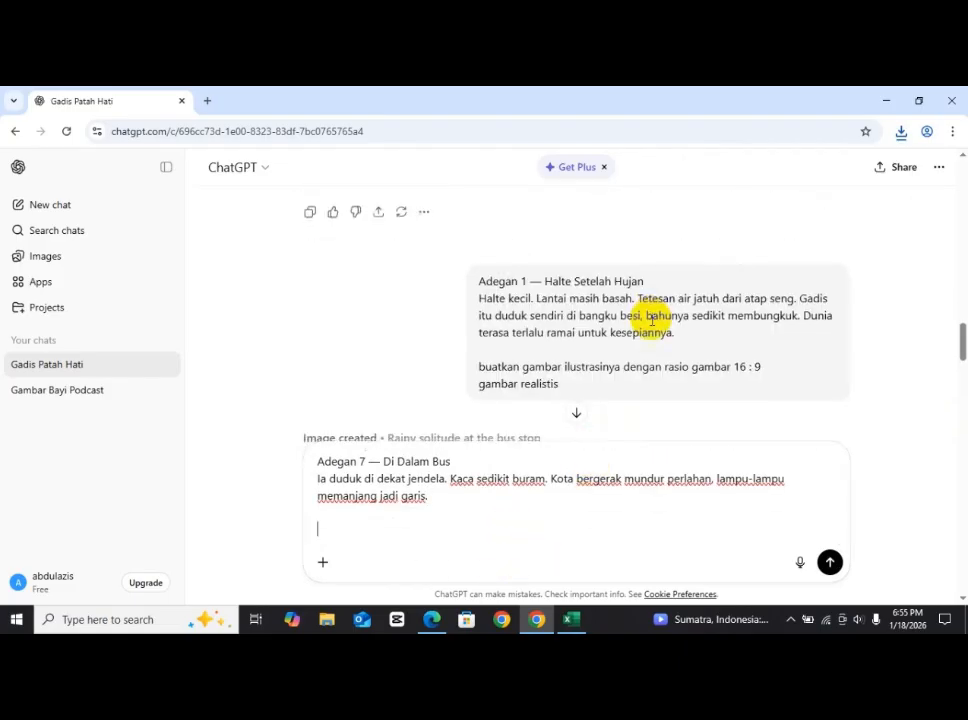
{"action": "scroll", "coordinate": [628, 320], "scroll_direction": "up", "scroll_amount": 5}
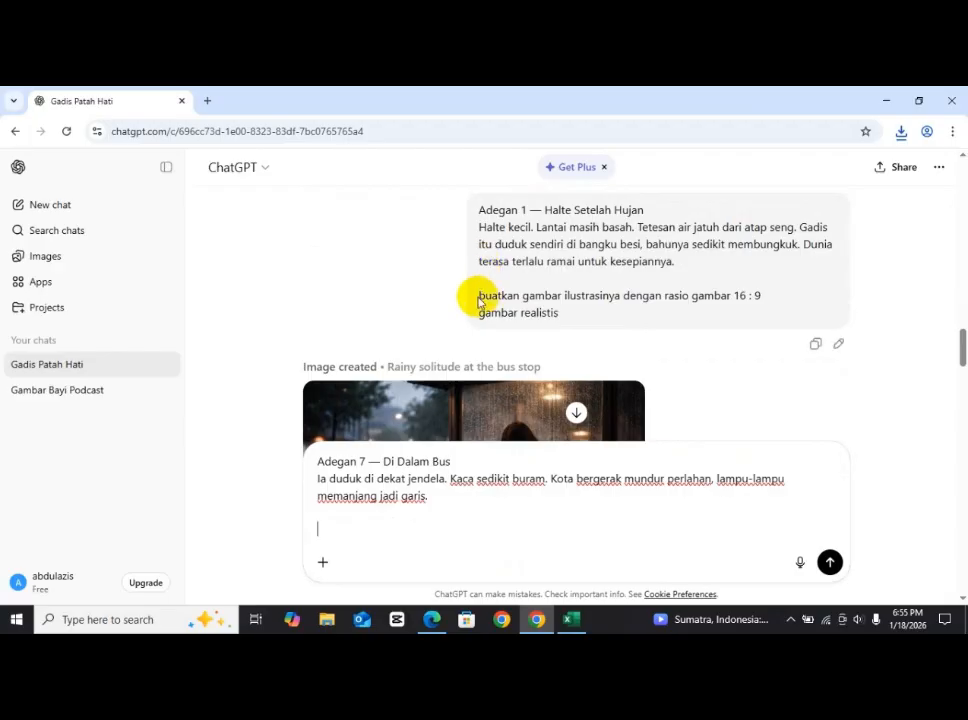
{"action": "left_click_drag", "start_coordinate": [480, 296], "coordinate": [562, 315]}
{"action": "key", "text": "ctrl+c"}
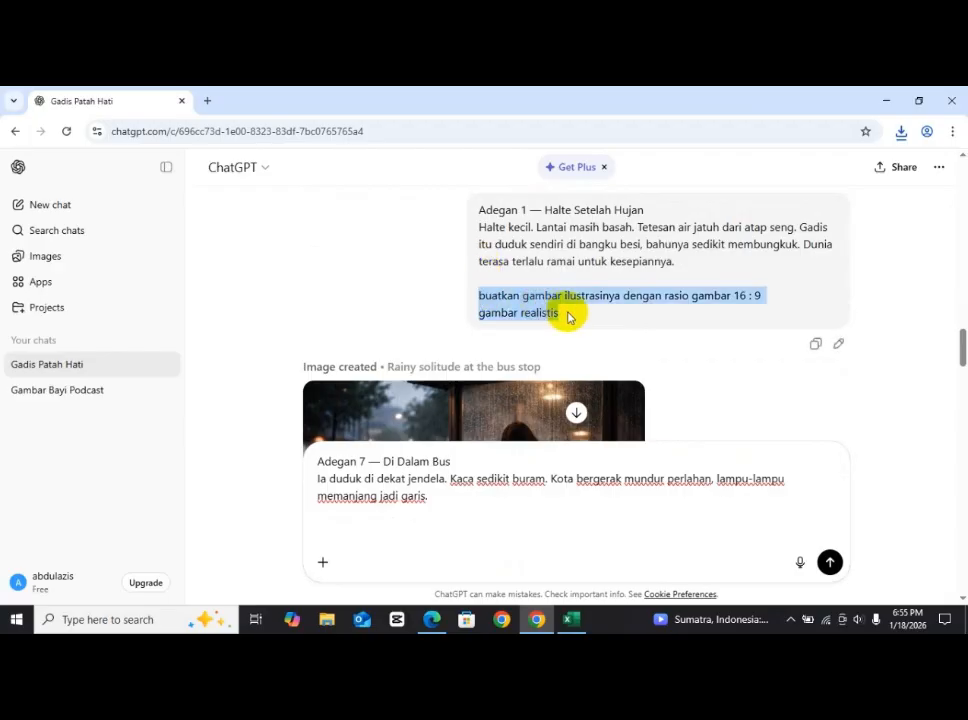
{"action": "left_click", "coordinate": [404, 535]}
{"action": "key", "text": "ctrl+v"}
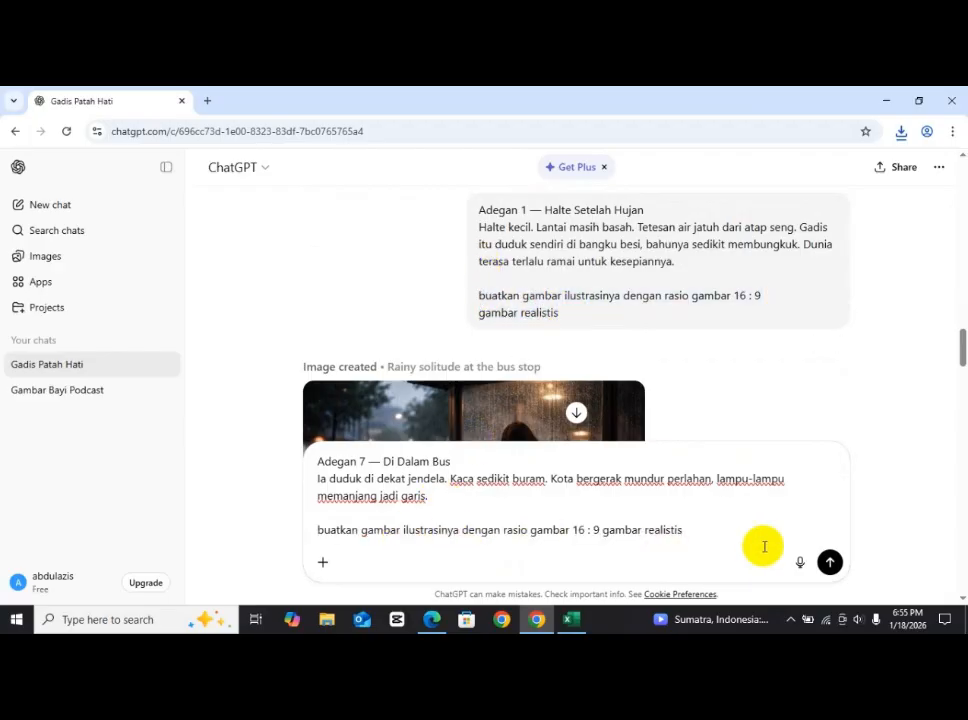
{"action": "left_click", "coordinate": [829, 562]}
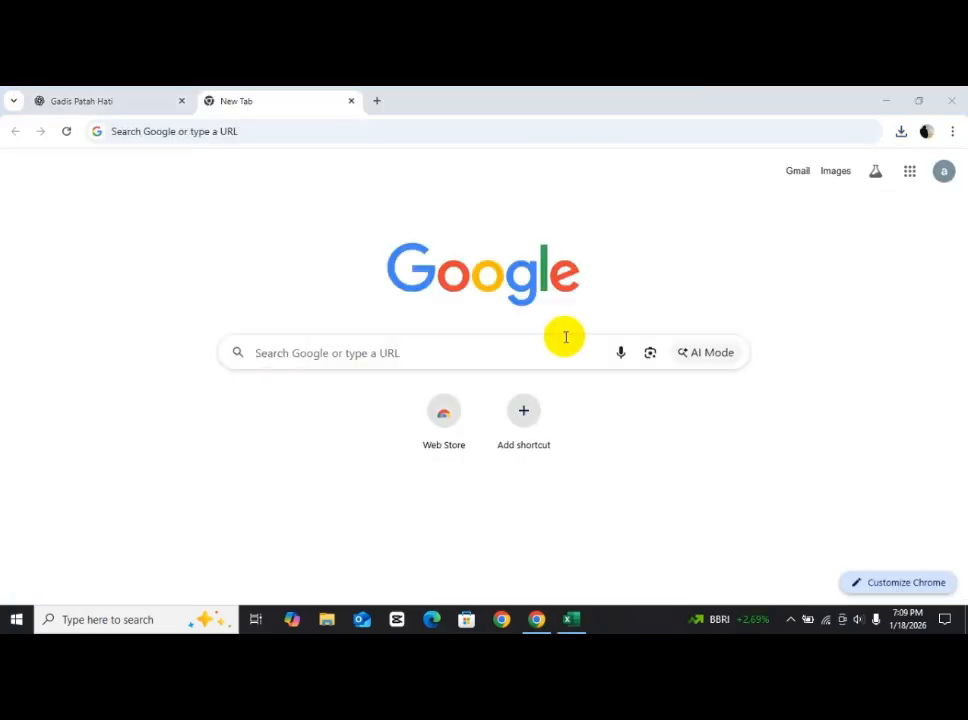
Search Google for "dreamina ai" and open the "Dreamina: Free AI Art" result on dreamina.capcut.com in a new tab
{"action": "left_click", "coordinate": [565, 340]}
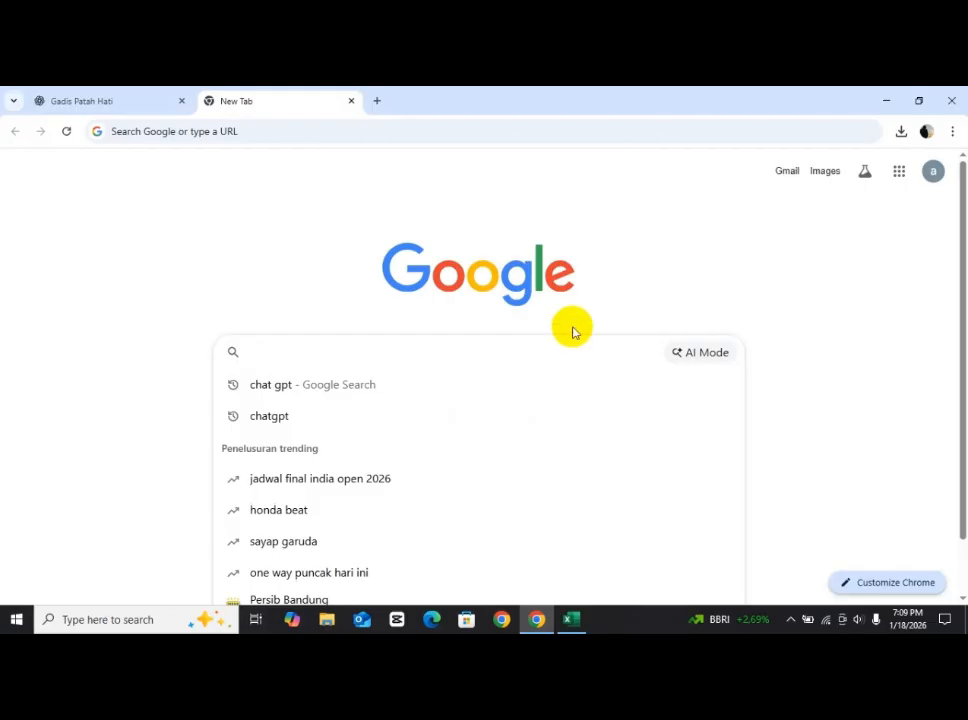
{"action": "type", "text": "drea"}
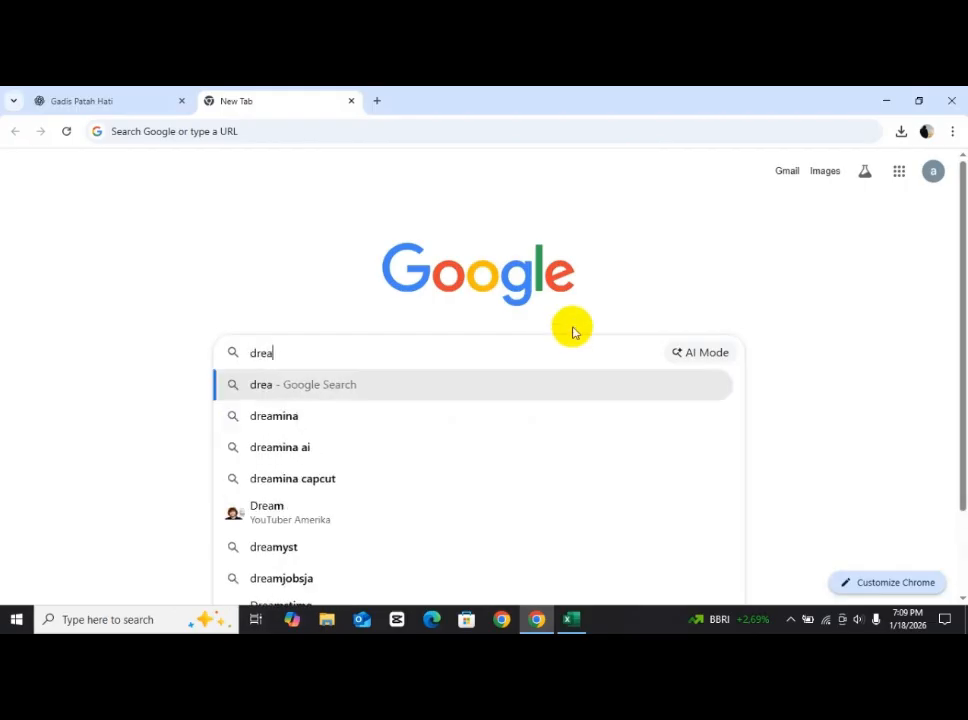
{"action": "type", "text": "mina ai"}
{"action": "key", "text": "Return"}
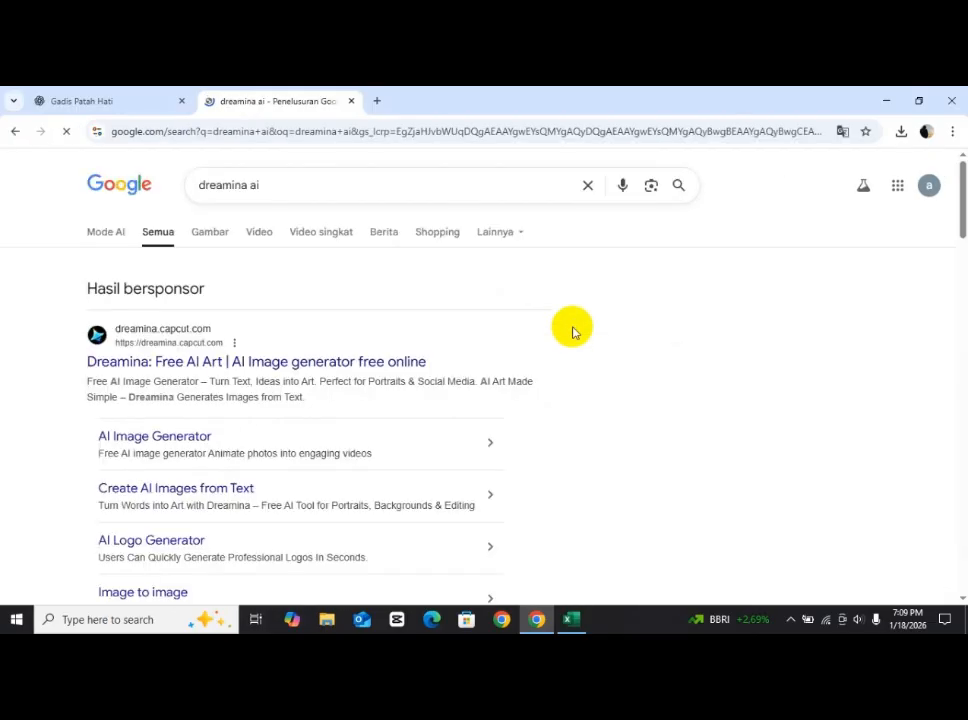
{"action": "right_click", "coordinate": [379, 363]}
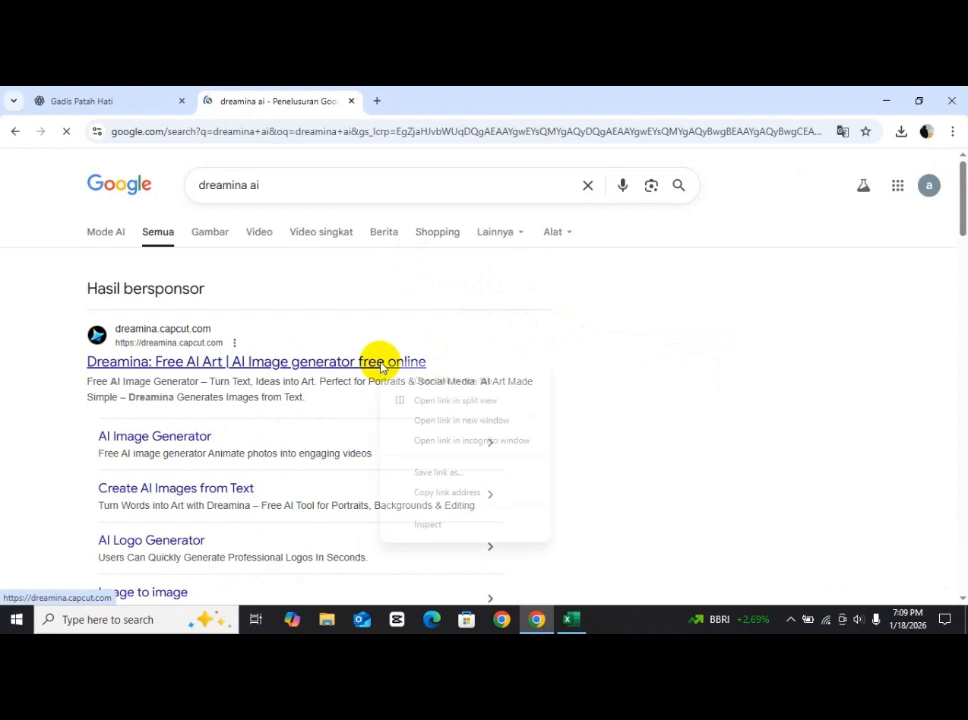
{"action": "left_click", "coordinate": [401, 381]}
{"action": "left_click", "coordinate": [434, 93]}
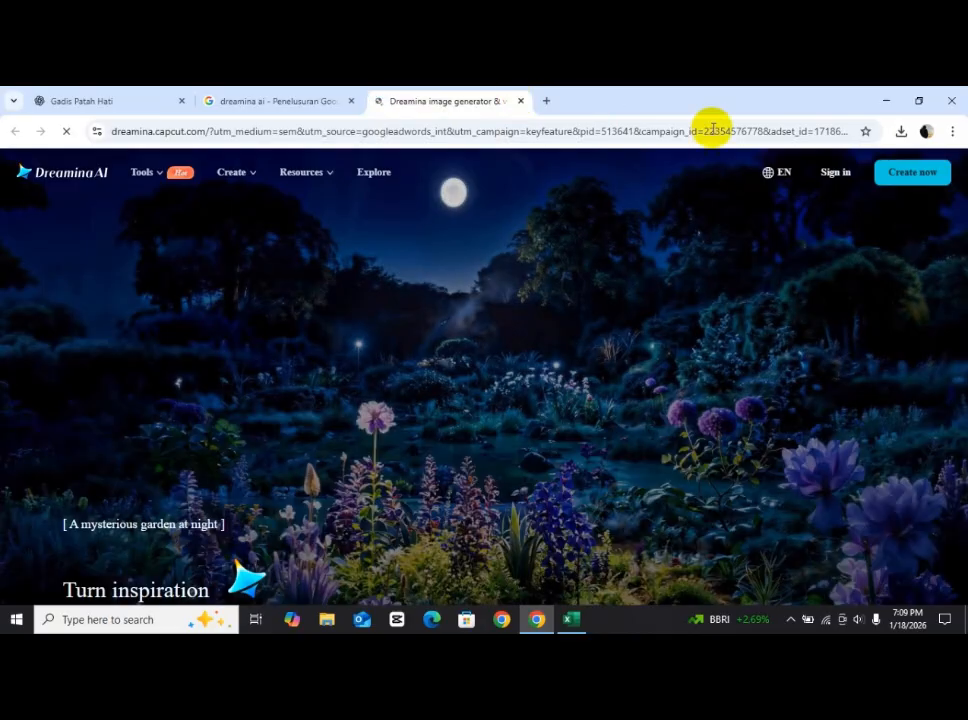
Sign in to Dreamina, agreeing to sign up with the CapCut account
{"action": "left_click", "coordinate": [845, 177]}
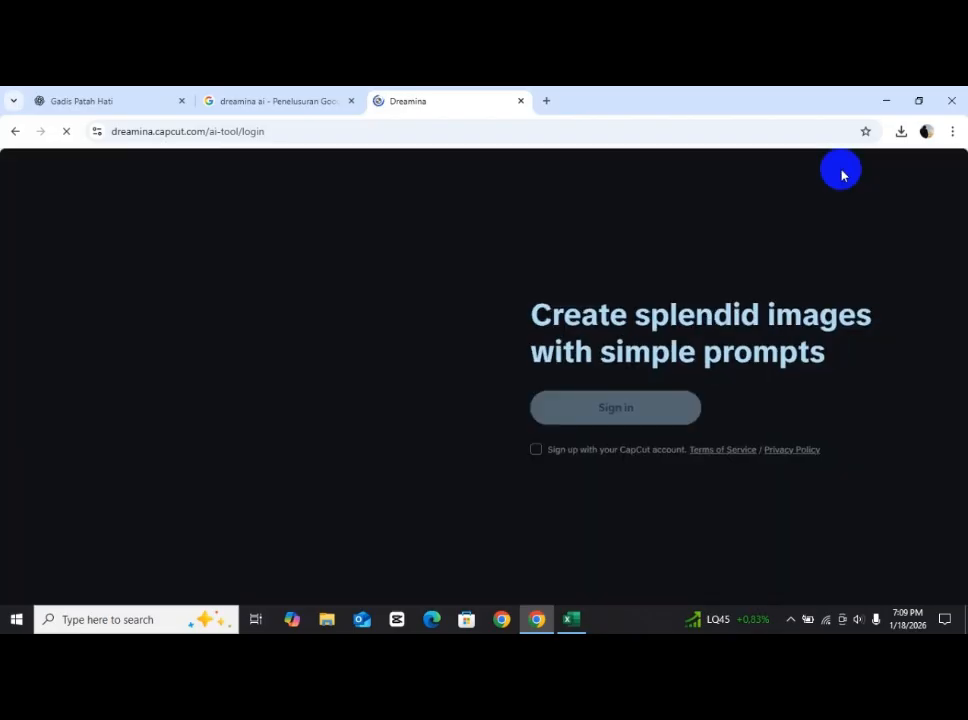
{"action": "left_click", "coordinate": [620, 412]}
{"action": "left_click", "coordinate": [556, 449]}
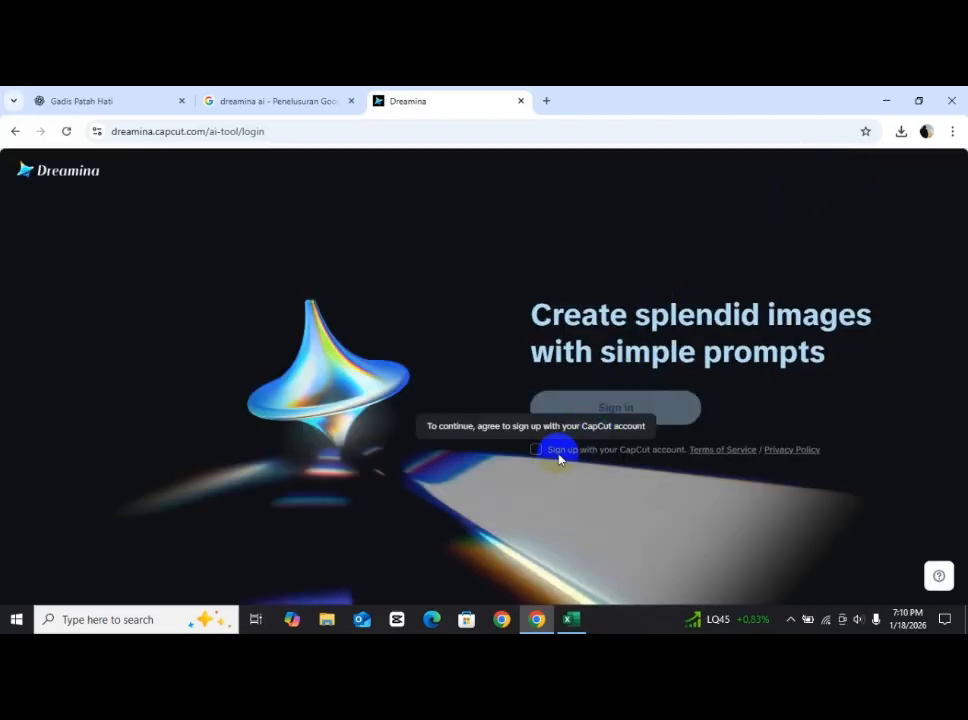
{"action": "left_click", "coordinate": [573, 413]}
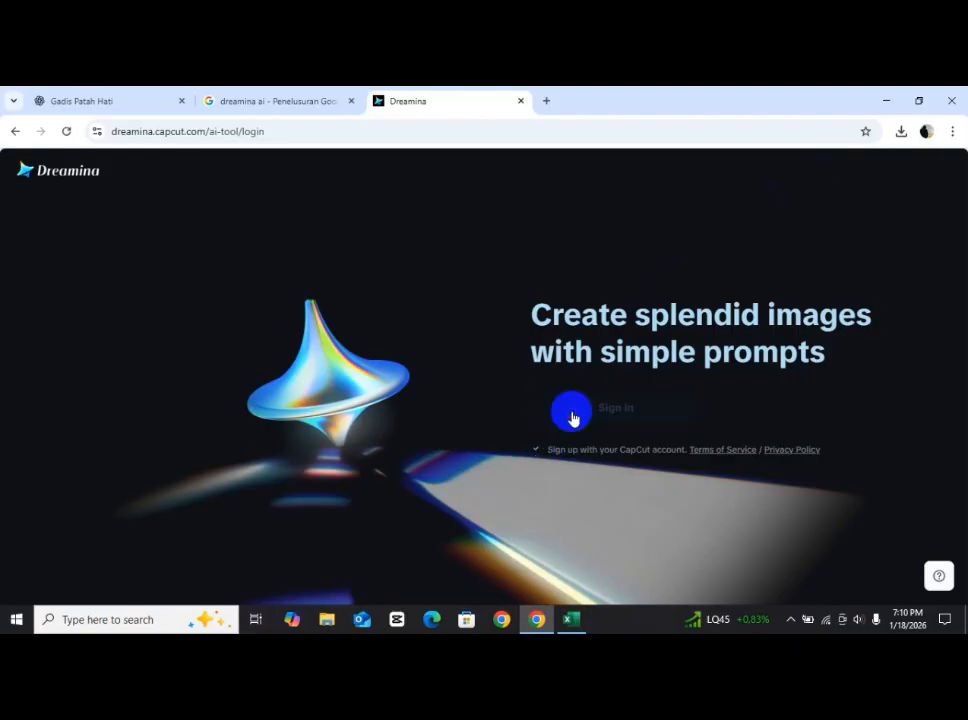
{"action": "left_click", "coordinate": [552, 326]}
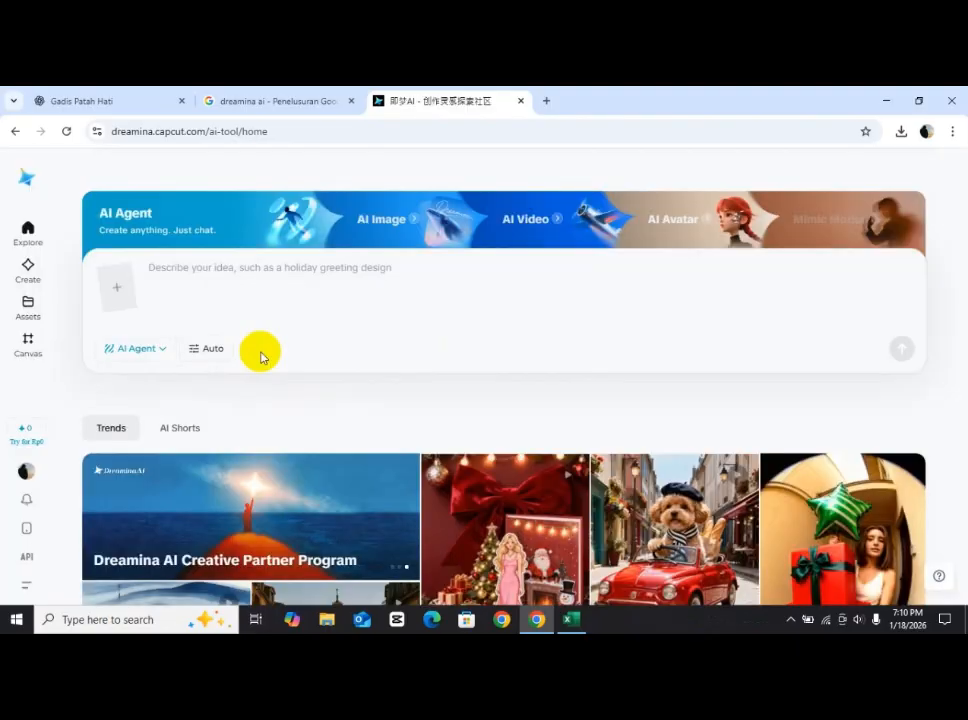
Switch the creation mode to AI Video and open the file selection for the first frame
{"action": "left_click", "coordinate": [536, 226]}
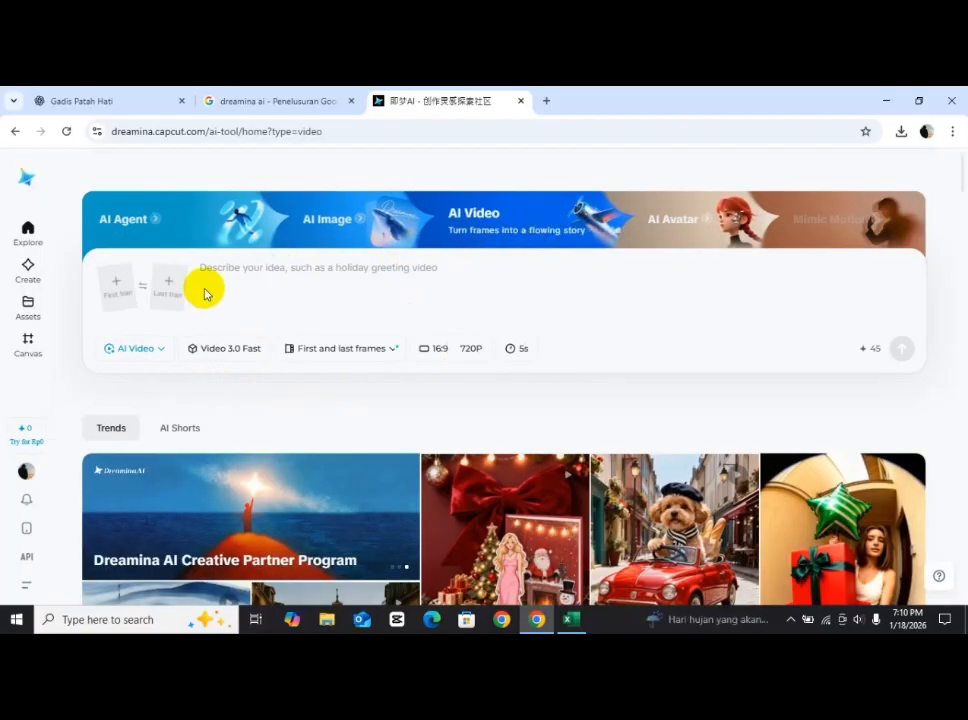
{"action": "left_click", "coordinate": [120, 299]}
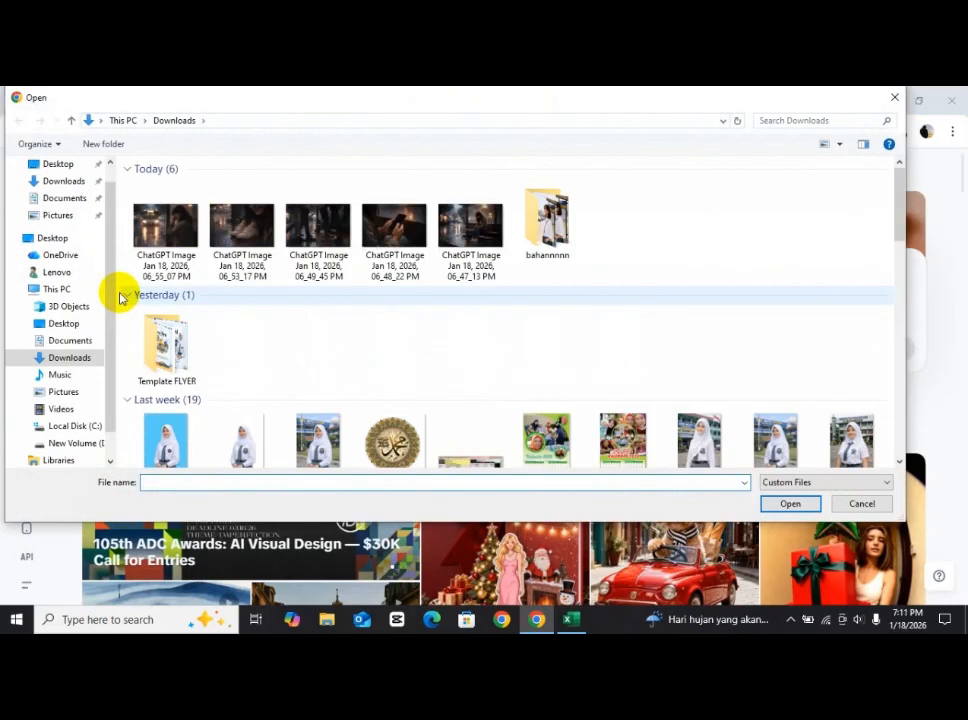
Switch to File Explorer and view the downloaded ChatGPT scene images in the Downloads folder at full window size
{"action": "left_click", "coordinate": [325, 621]}
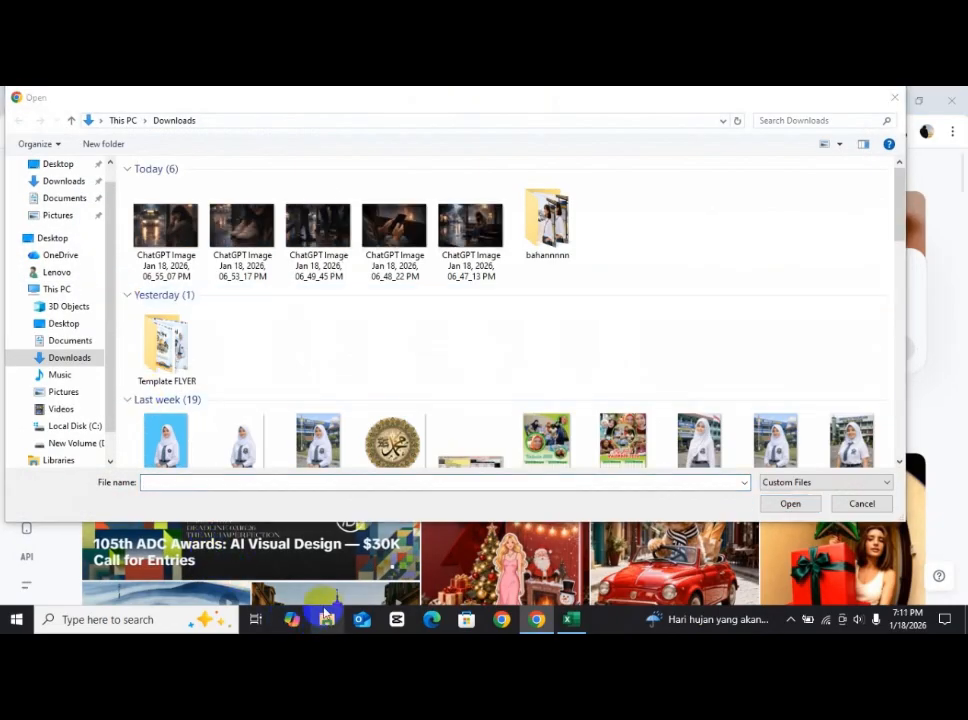
{"action": "left_click", "coordinate": [76, 264]}
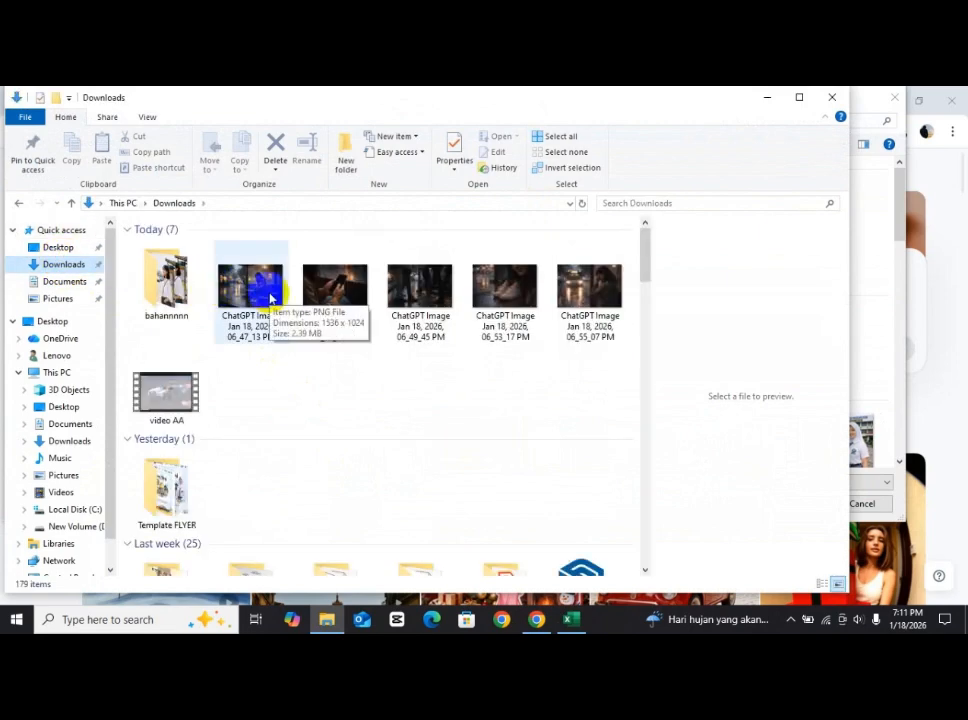
{"action": "left_click", "coordinate": [270, 298]}
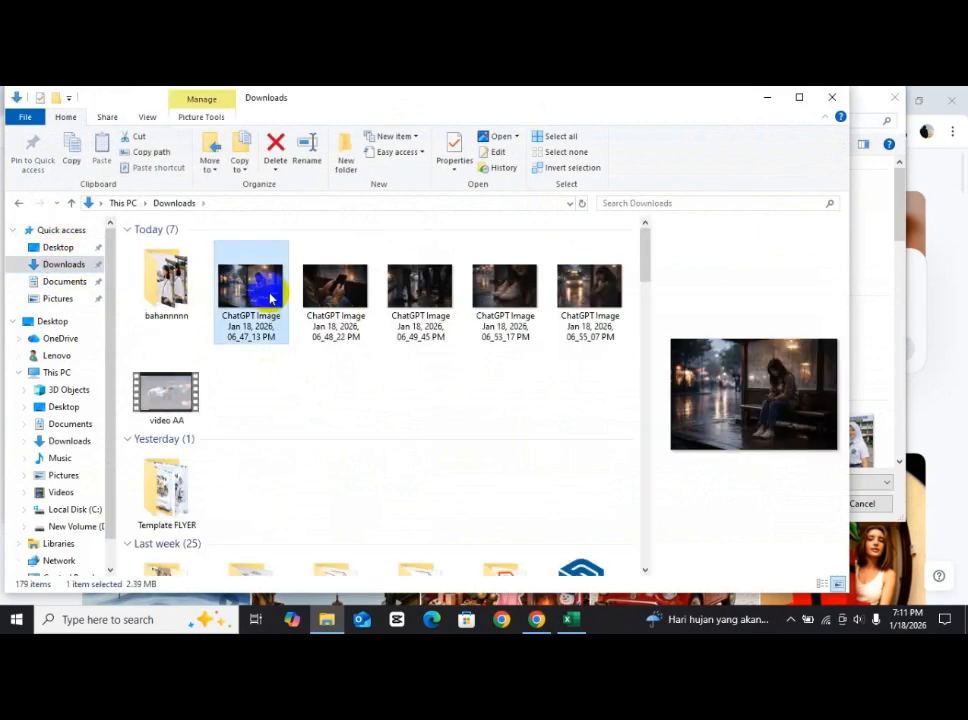
{"action": "double_click", "coordinate": [276, 290]}
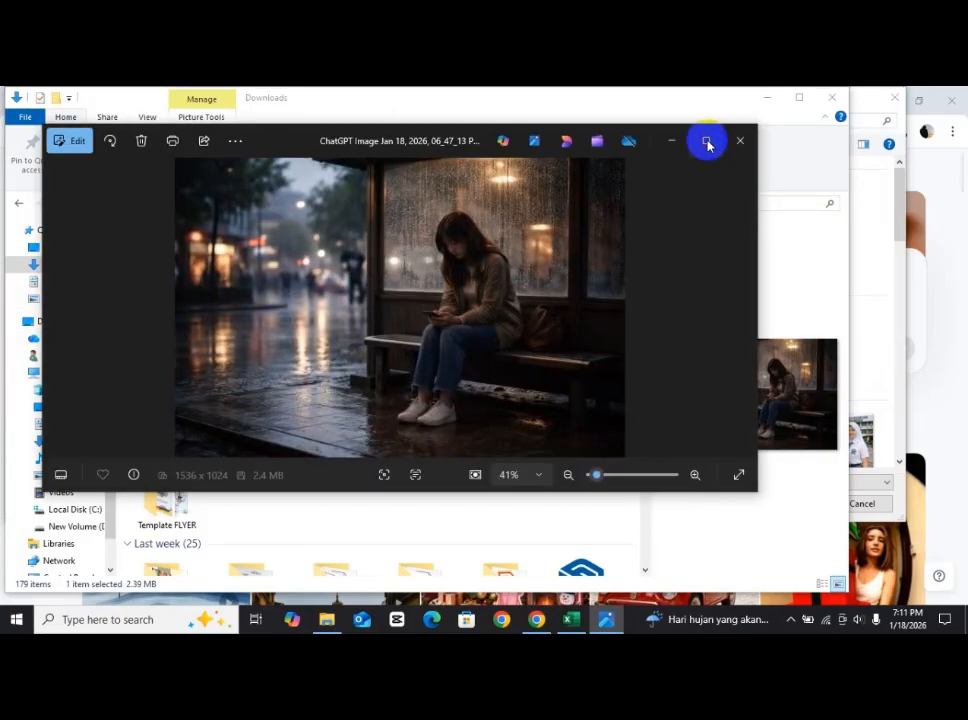
{"action": "left_click", "coordinate": [706, 142]}
{"action": "key", "text": "Right"}
{"action": "key", "text": "Right"}
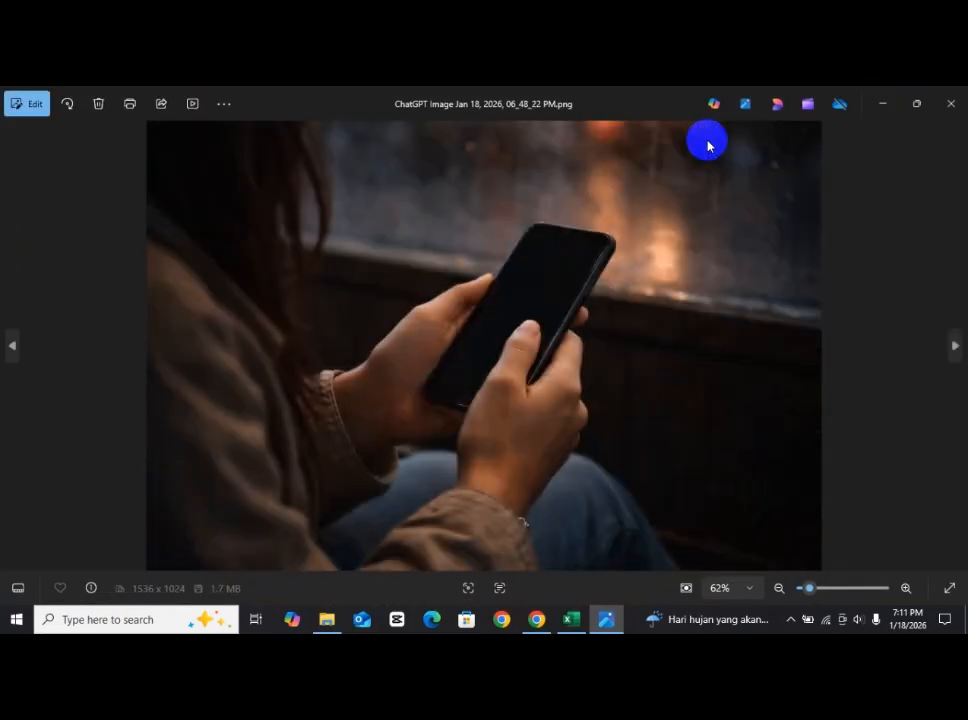
{"action": "key", "text": "Right"}
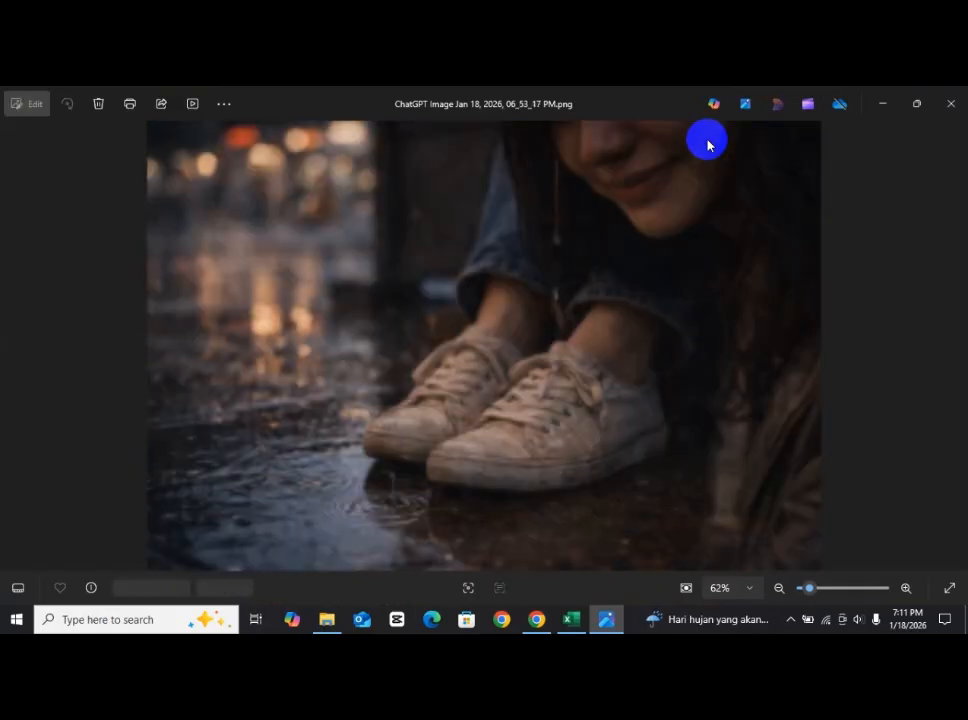
{"action": "key", "text": "Right"}
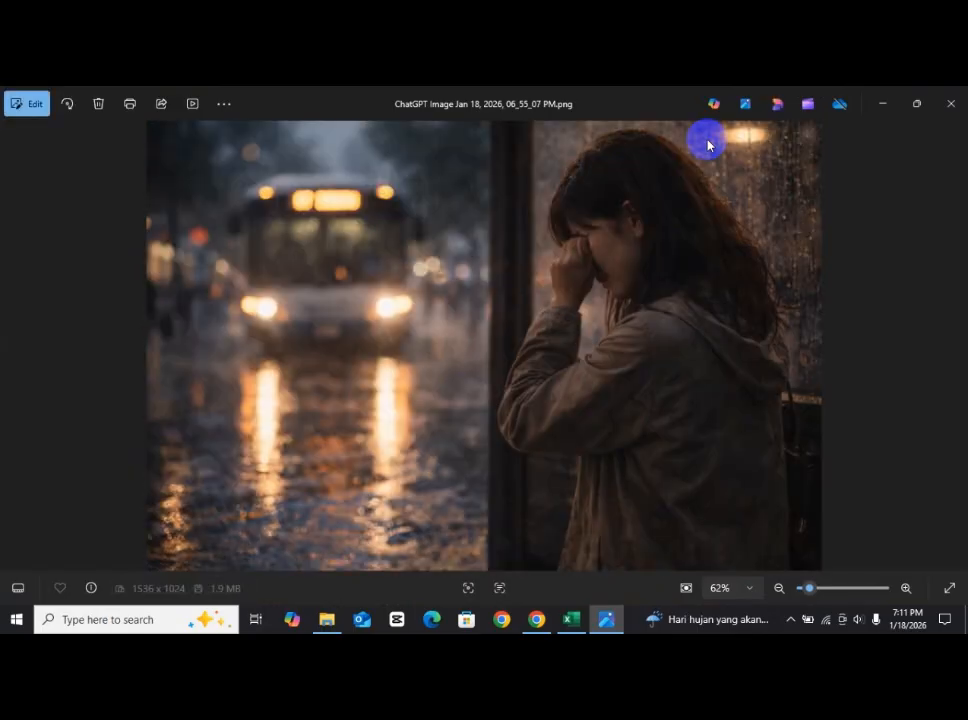
{"action": "key", "text": "Escape"}
Return to Chrome and load "ChatGPT Image Jan 18, 2026, 06_47_13 PM" from Downloads as the video's first frame
{"action": "left_click", "coordinate": [536, 620]}
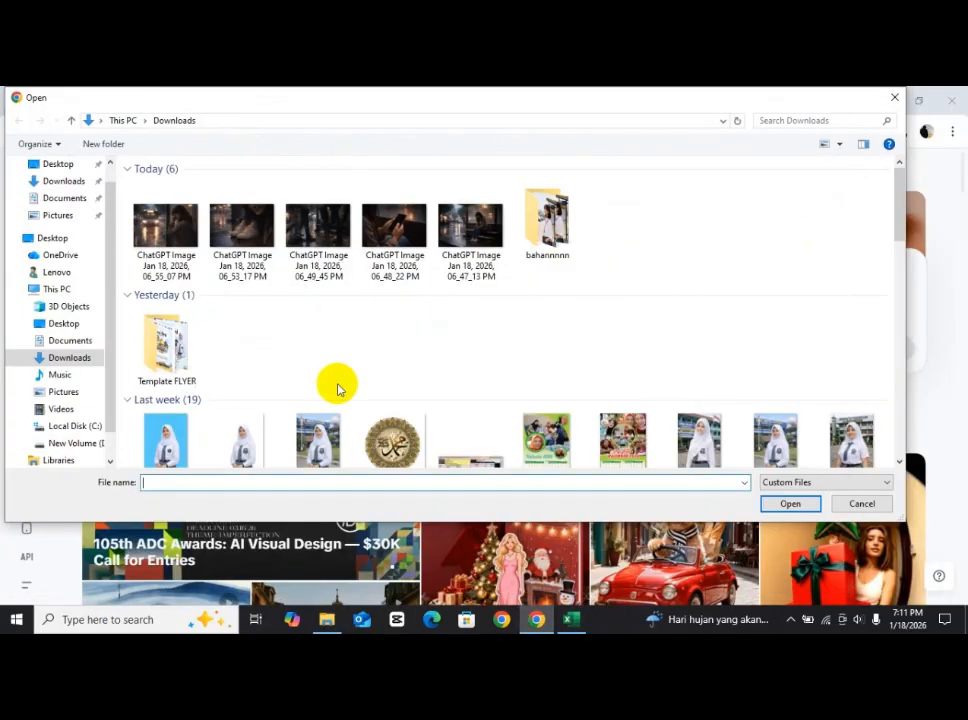
{"action": "left_click", "coordinate": [184, 223]}
{"action": "left_click", "coordinate": [481, 252]}
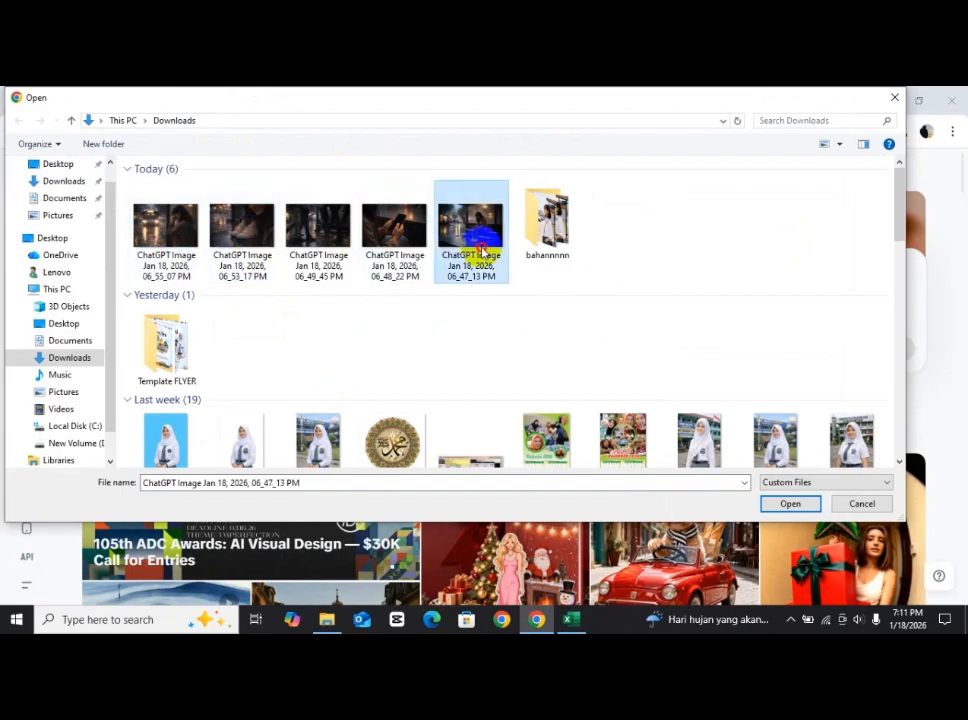
{"action": "left_click", "coordinate": [778, 503]}
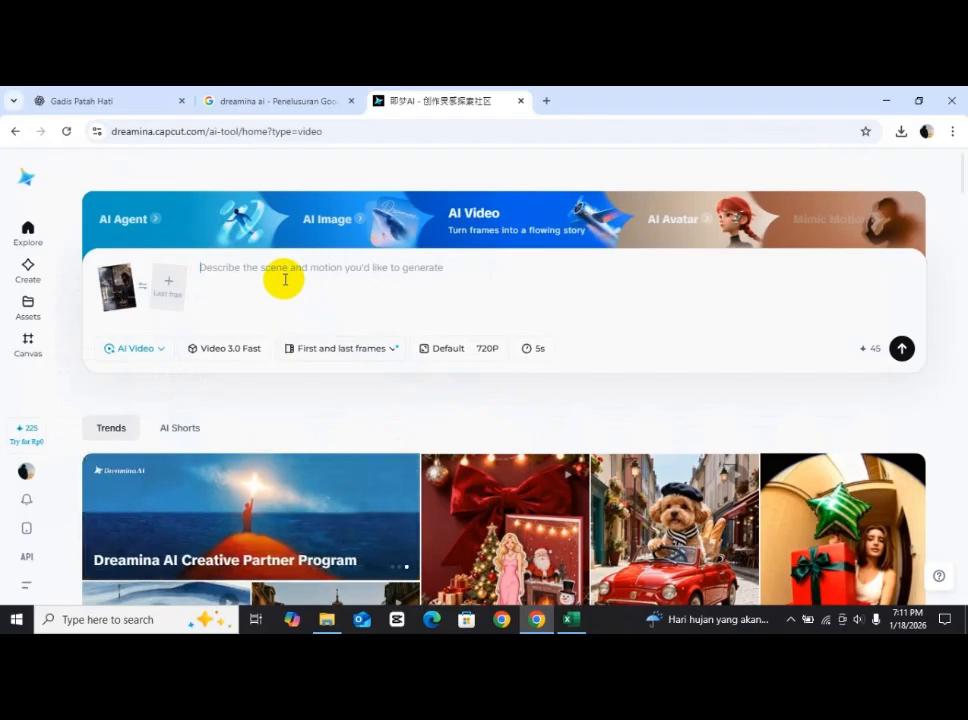
{"action": "type", "text": "mak"}
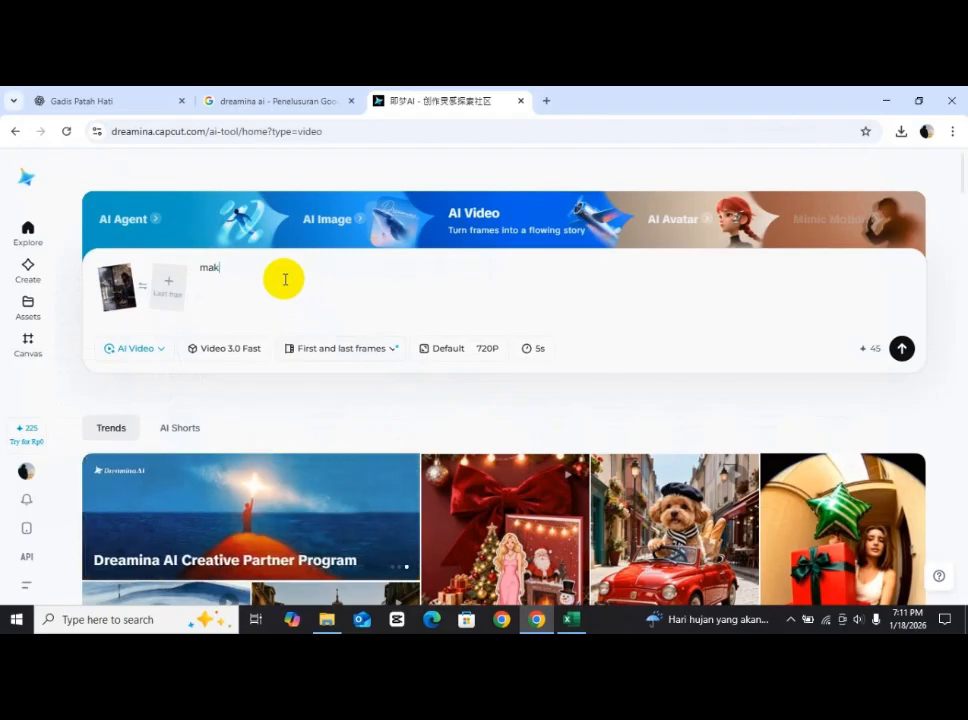
{"action": "type", "text": "e to v"}
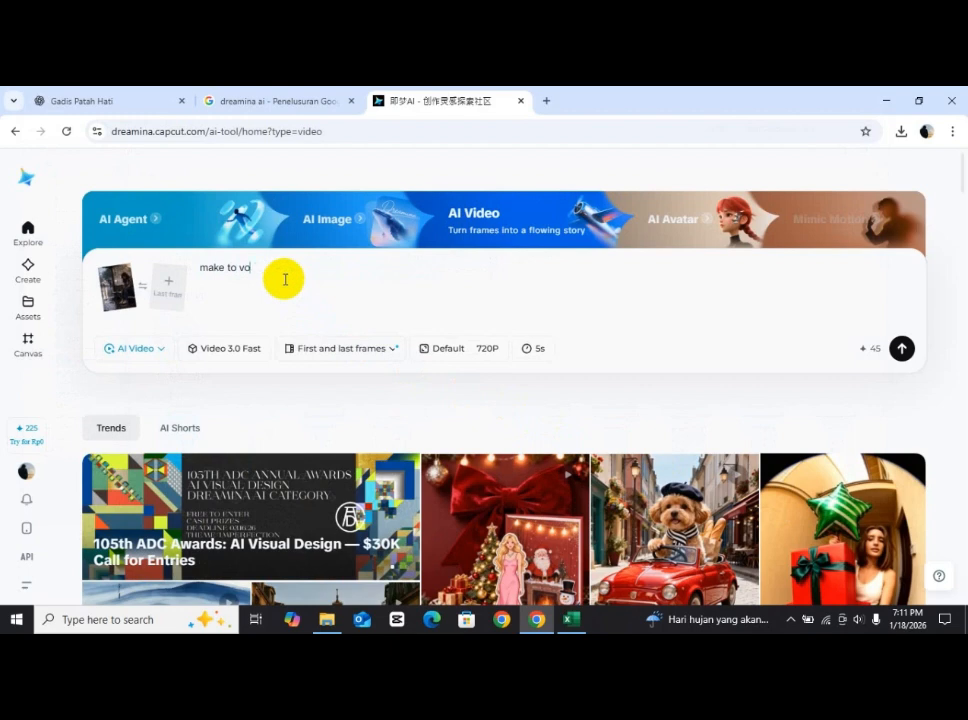
{"action": "type", "text": "ideo din"}
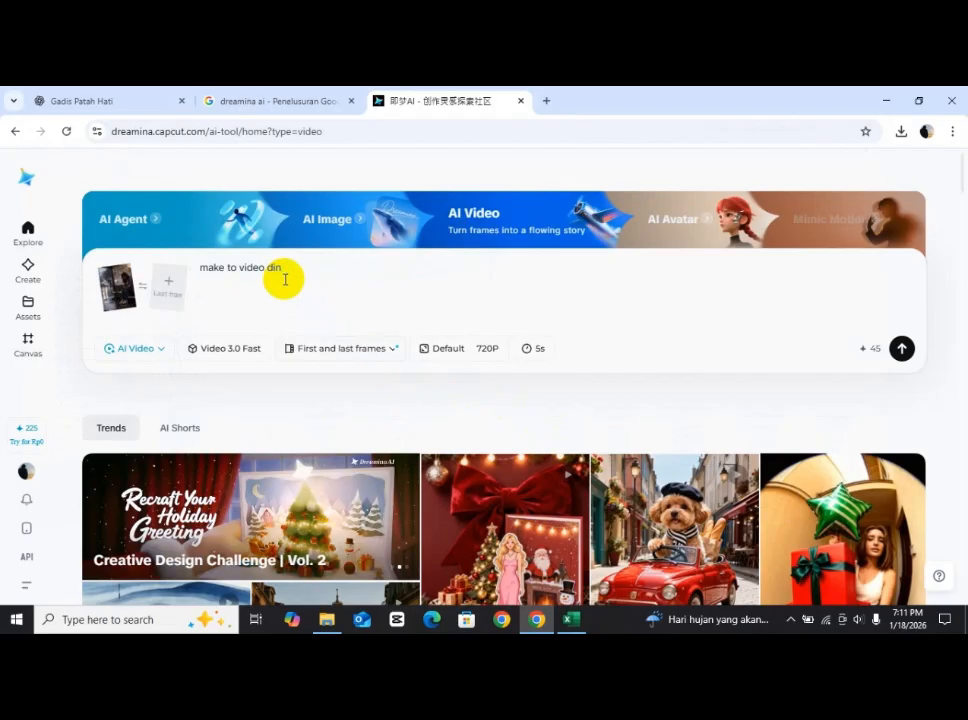
{"action": "key", "text": "BackSpace"}
Enter the video prompt "ubah menjadi video dinamis disertai dengan suara rintik hujan dan suara petir" and generate the video
{"action": "type", "text": "ubah menjadi"}
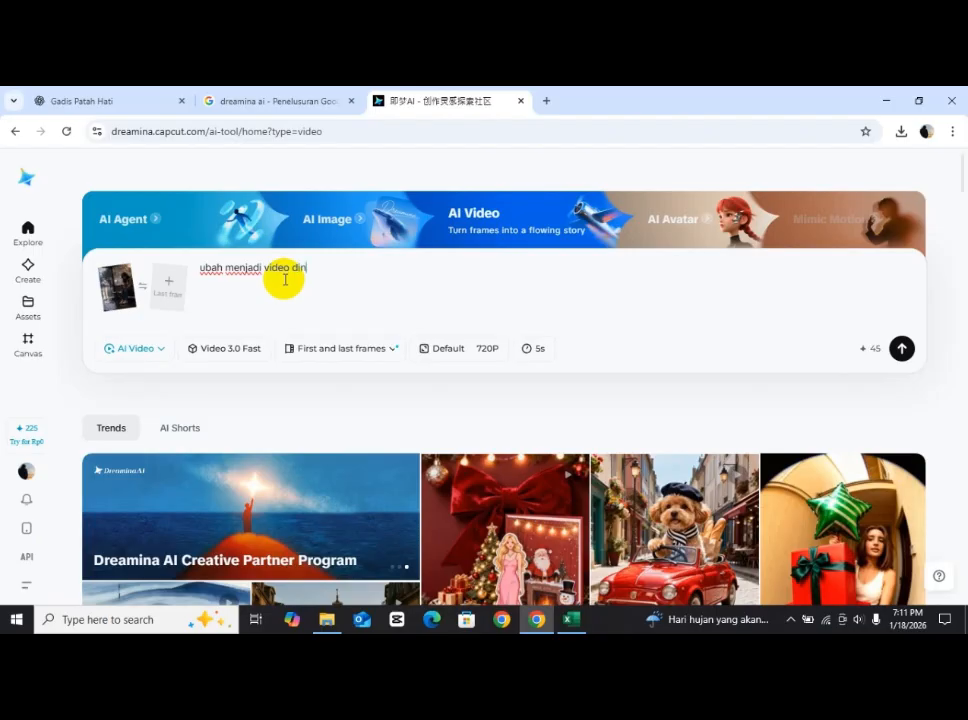
{"action": "type", "text": " video dinamis disertai dengan suara"}
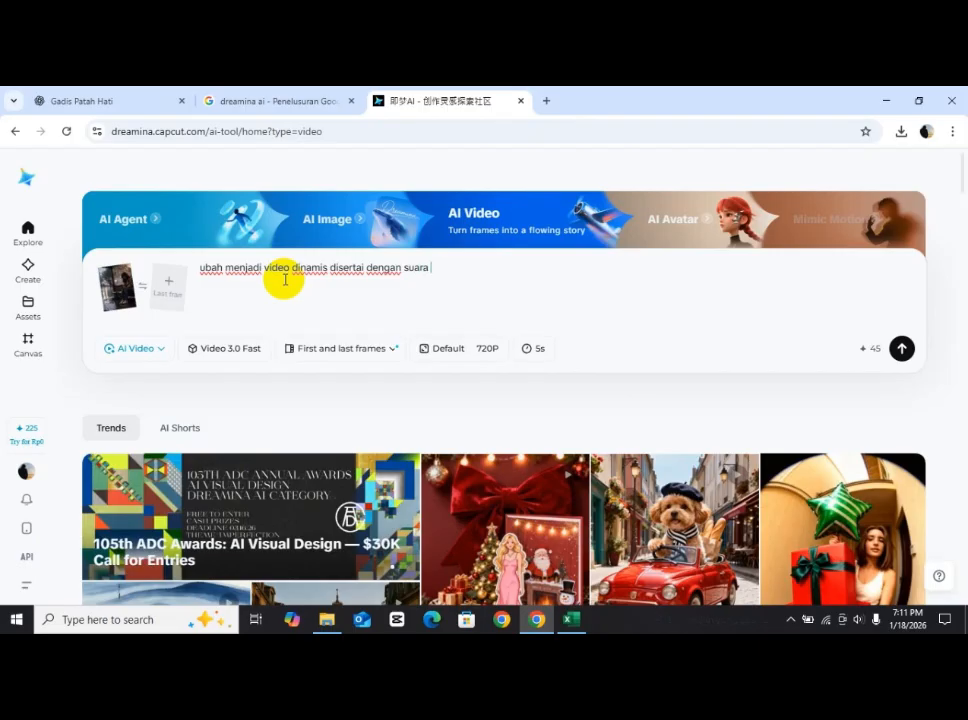
{"action": "type", "text": " rintik hujan dan"}
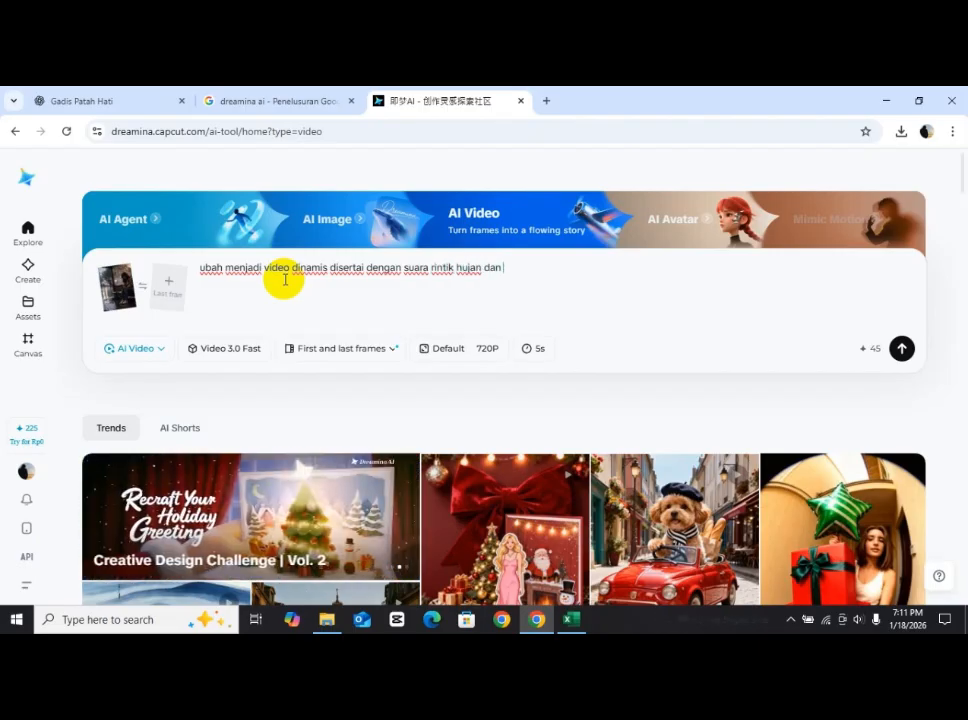
{"action": "key", "text": "BackSpace"}
{"action": "key", "text": "BackSpace"}
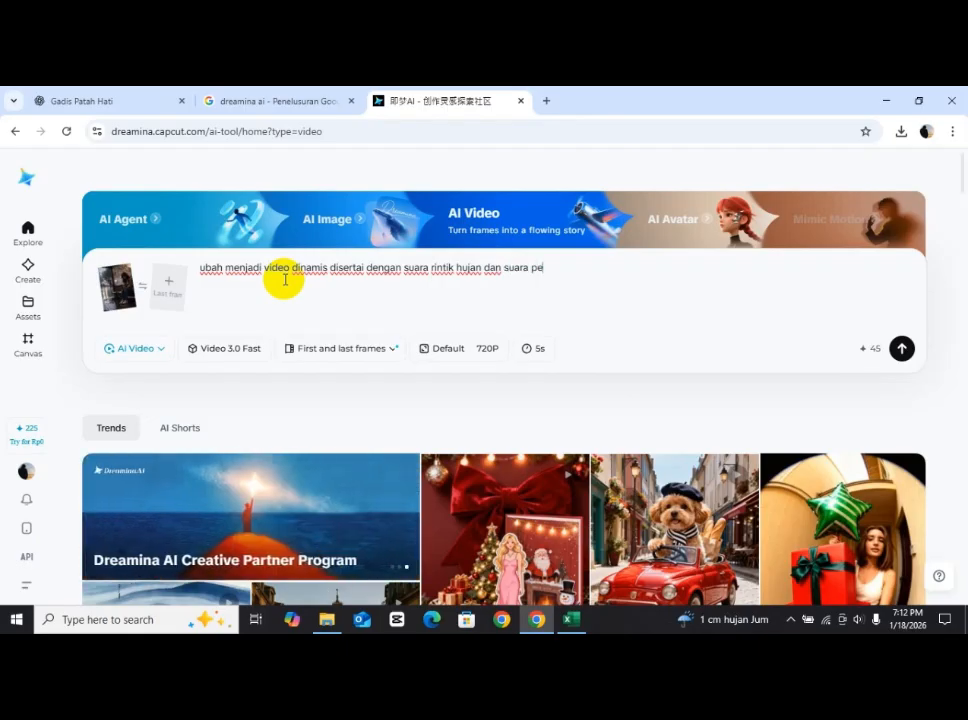
{"action": "type", "text": "tir"}
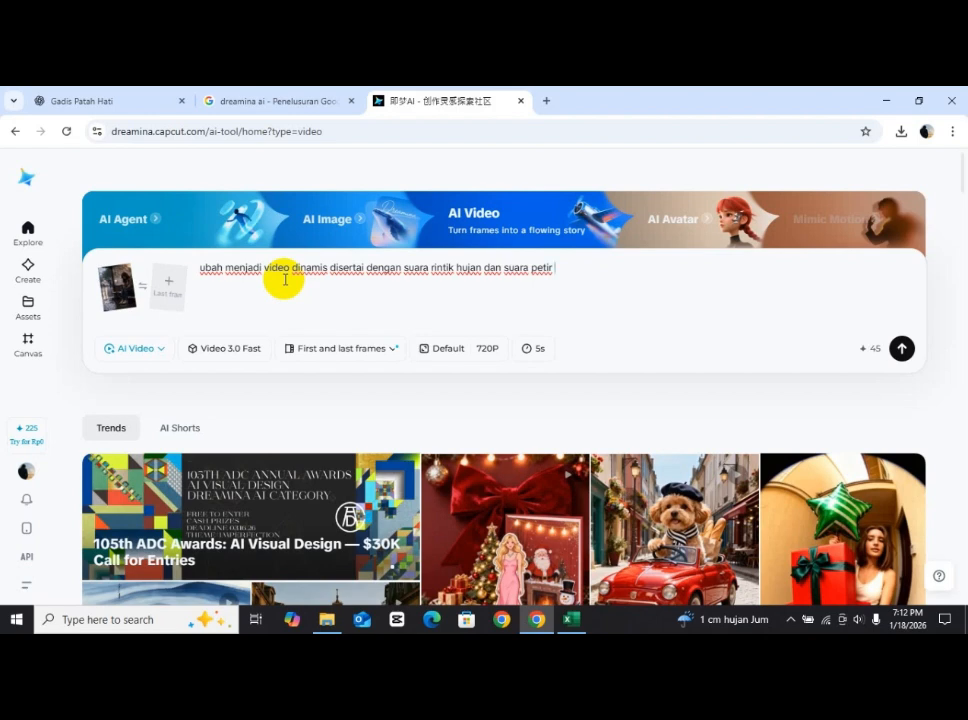
{"action": "left_click", "coordinate": [903, 348]}
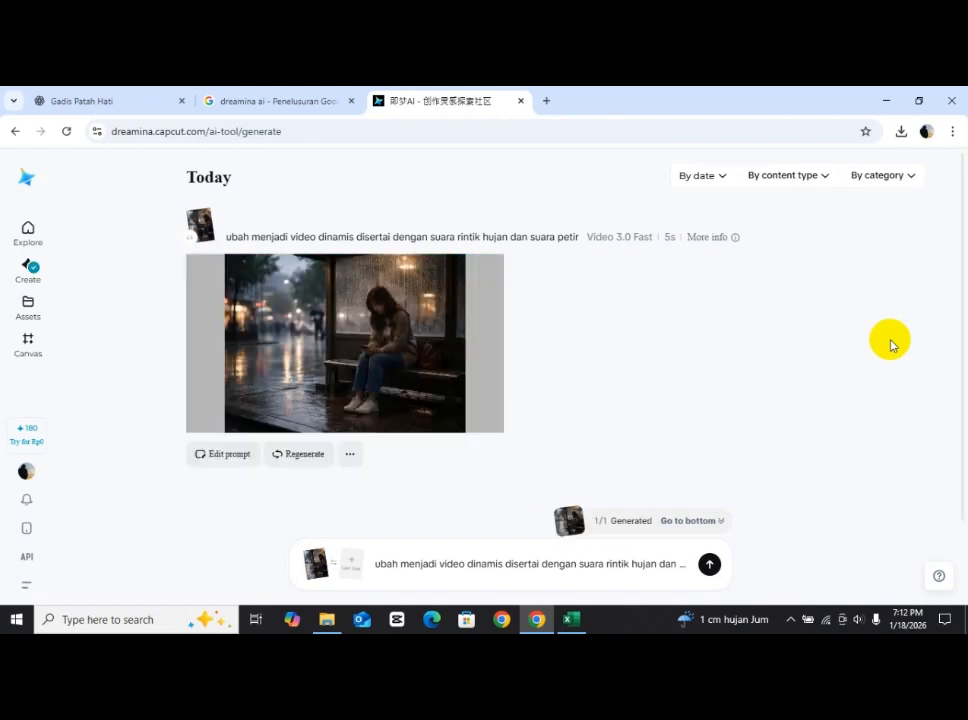
Download the generated rainy bus-stop video and dismiss the mobile app promotion
{"action": "mouse_move", "coordinate": [389, 384]}
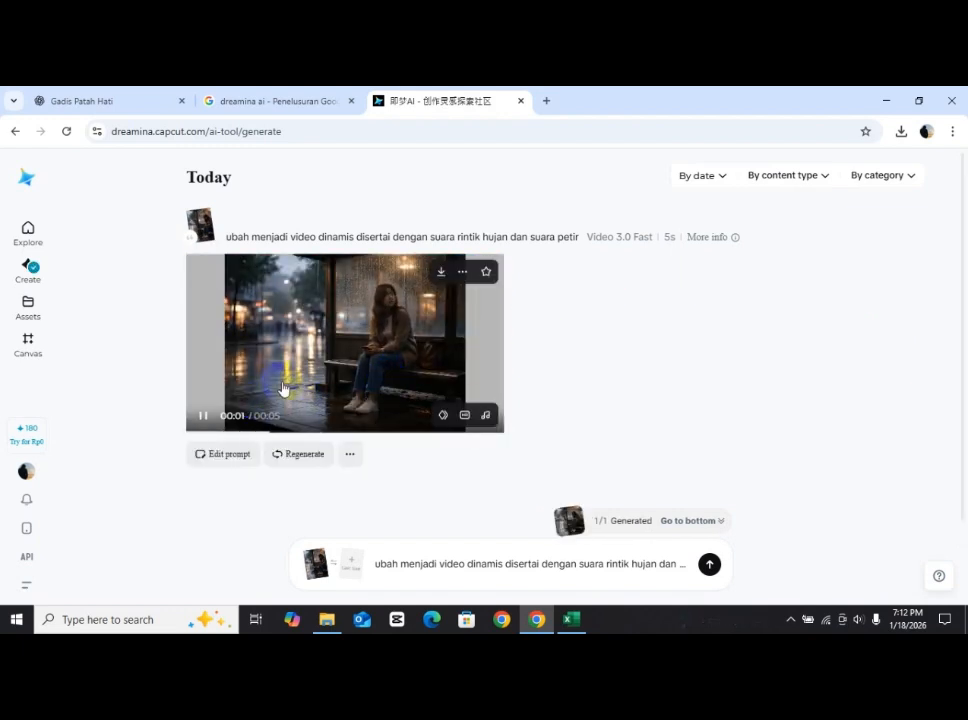
{"action": "left_click", "coordinate": [441, 272]}
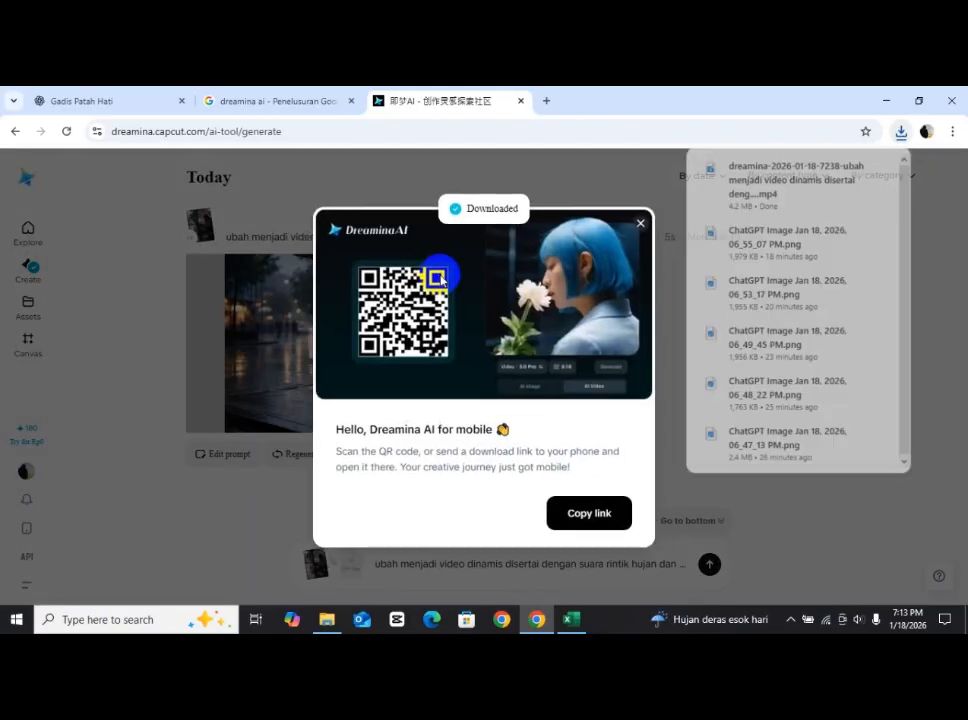
{"action": "left_click", "coordinate": [640, 223]}
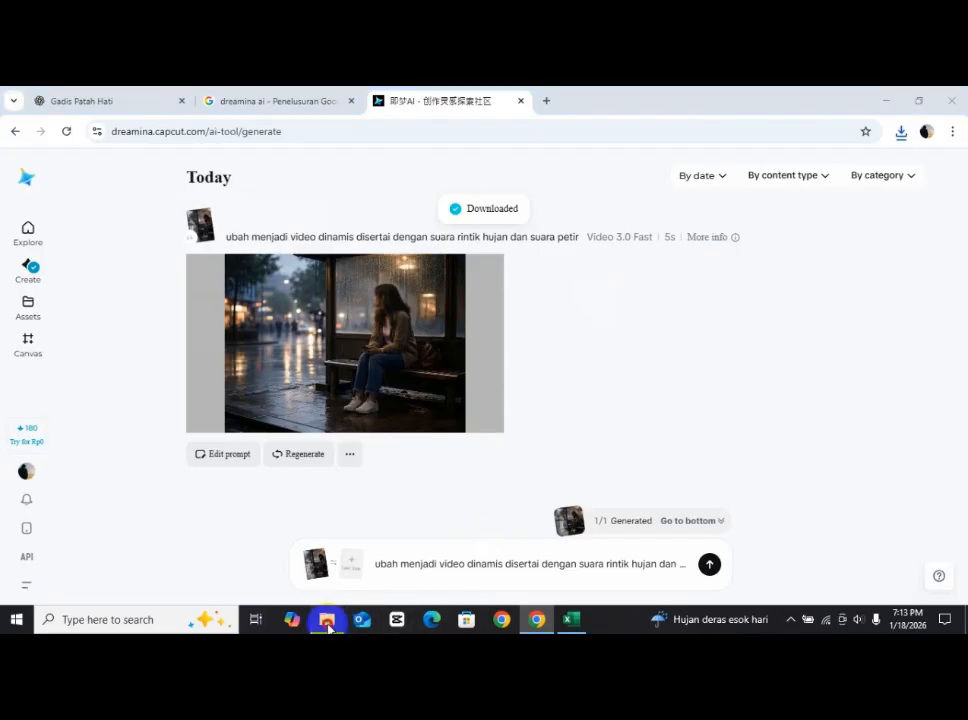
Switch to File Explorer and play the downloaded Dreamina bus-stop video from the Downloads folder
{"action": "left_click", "coordinate": [328, 622]}
{"action": "left_click", "coordinate": [268, 318]}
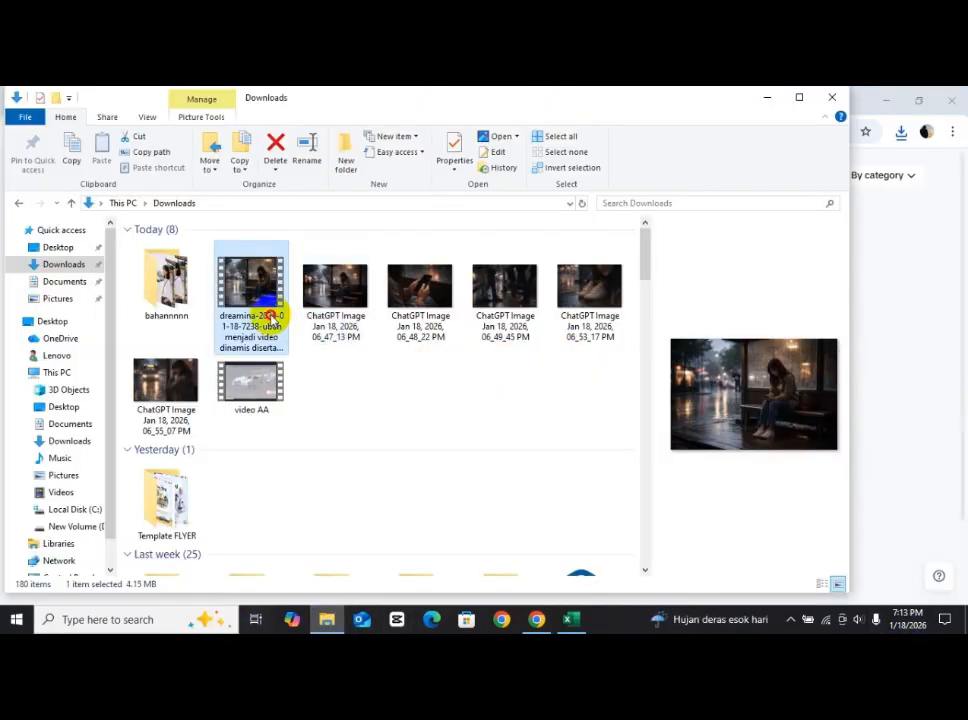
{"action": "double_click", "coordinate": [268, 318]}
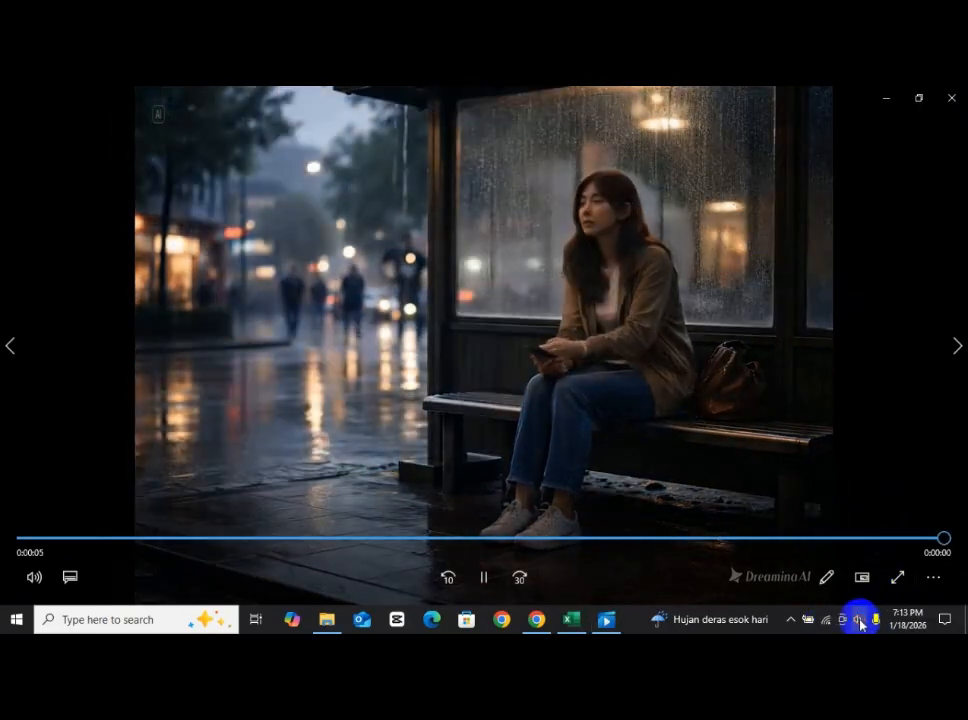
Raise the speaker volume to 82, replay the bus-stop video to hear its sound, and close the player
{"action": "left_click", "coordinate": [869, 622]}
{"action": "scroll", "coordinate": [864, 620], "scroll_direction": "up", "scroll_amount": 11}
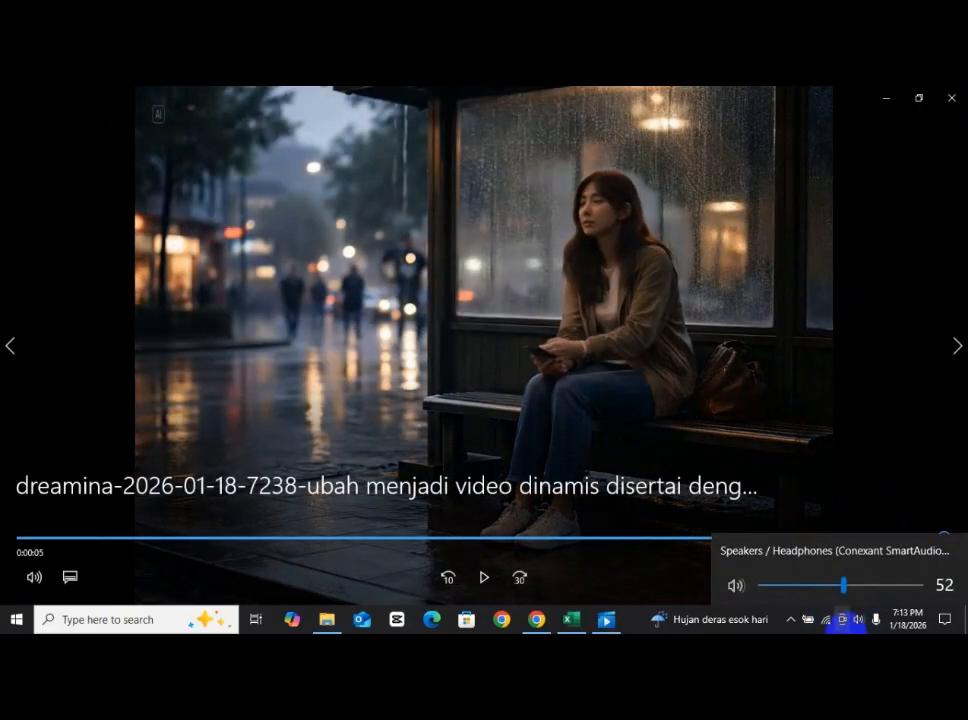
{"action": "scroll", "coordinate": [845, 620], "scroll_direction": "up", "scroll_amount": 6}
{"action": "left_click", "coordinate": [484, 577]}
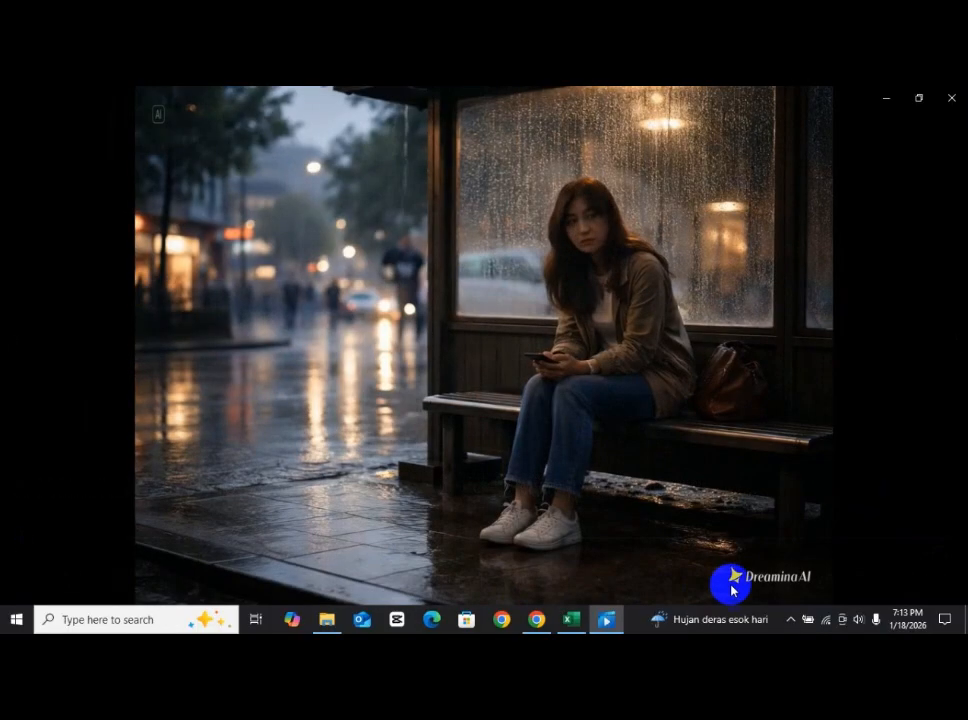
{"action": "left_click", "coordinate": [853, 618]}
{"action": "scroll", "coordinate": [850, 616], "scroll_direction": "up", "scroll_amount": 9}
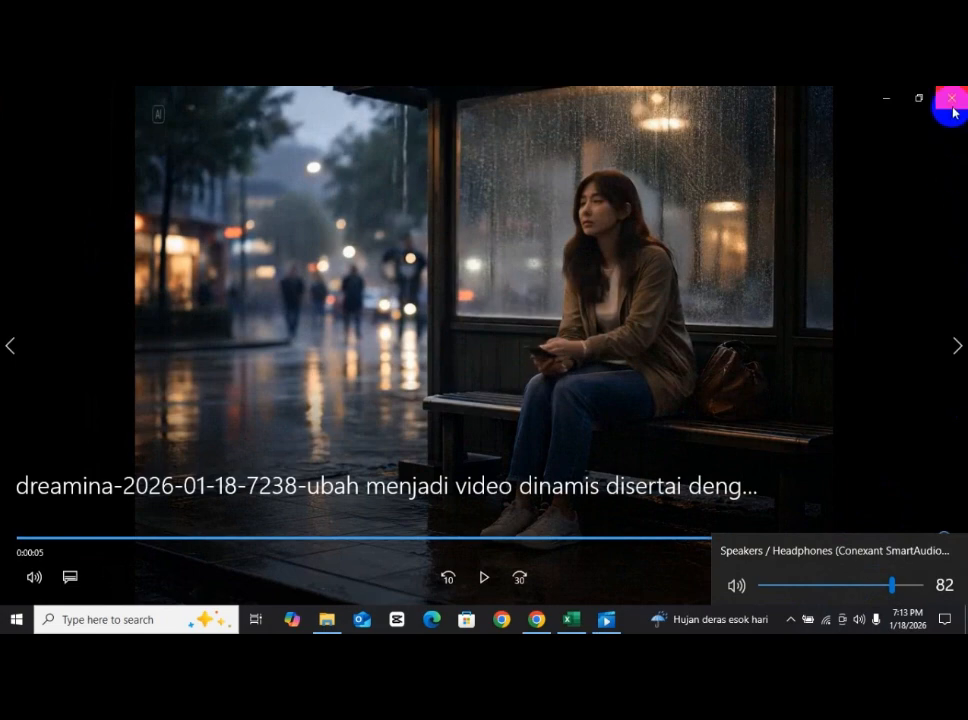
{"action": "left_click", "coordinate": [951, 100]}
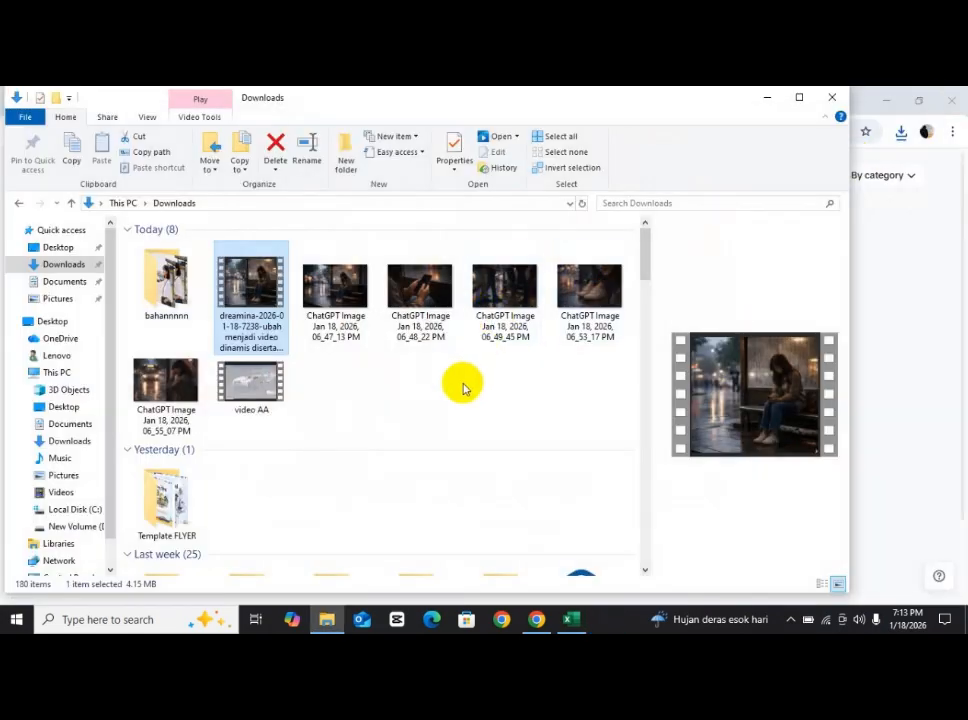
Return to Chrome and replace the video's first frame with "ChatGPT Image Jan 18, 2026, 06_48_22 PM" from Downloads
{"action": "left_click", "coordinate": [538, 614]}
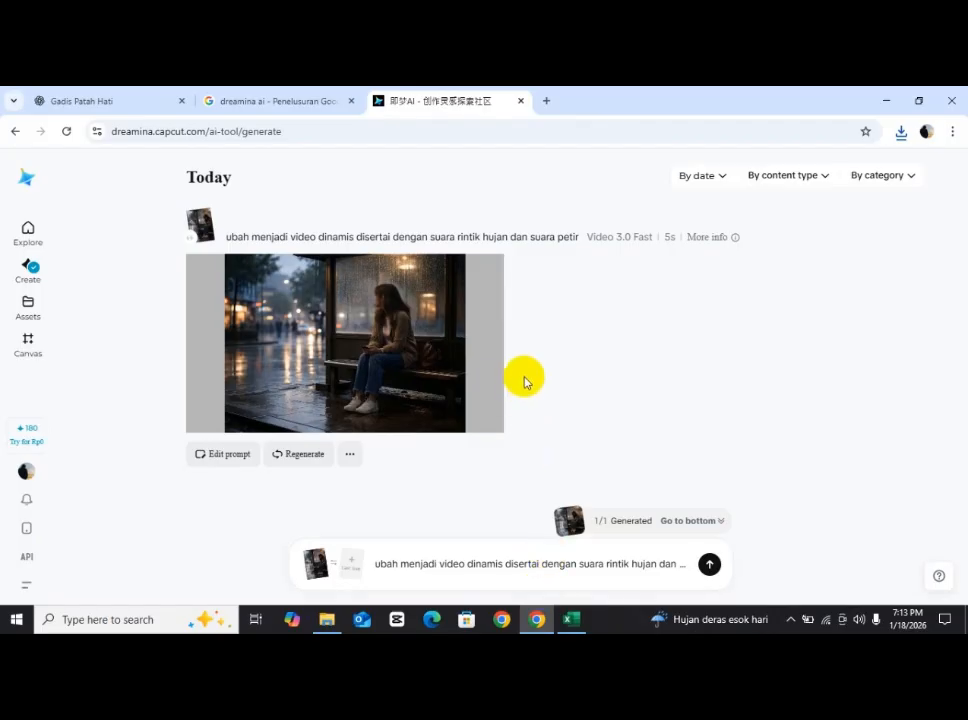
{"action": "scroll", "coordinate": [530, 407], "scroll_direction": "down", "scroll_amount": 2}
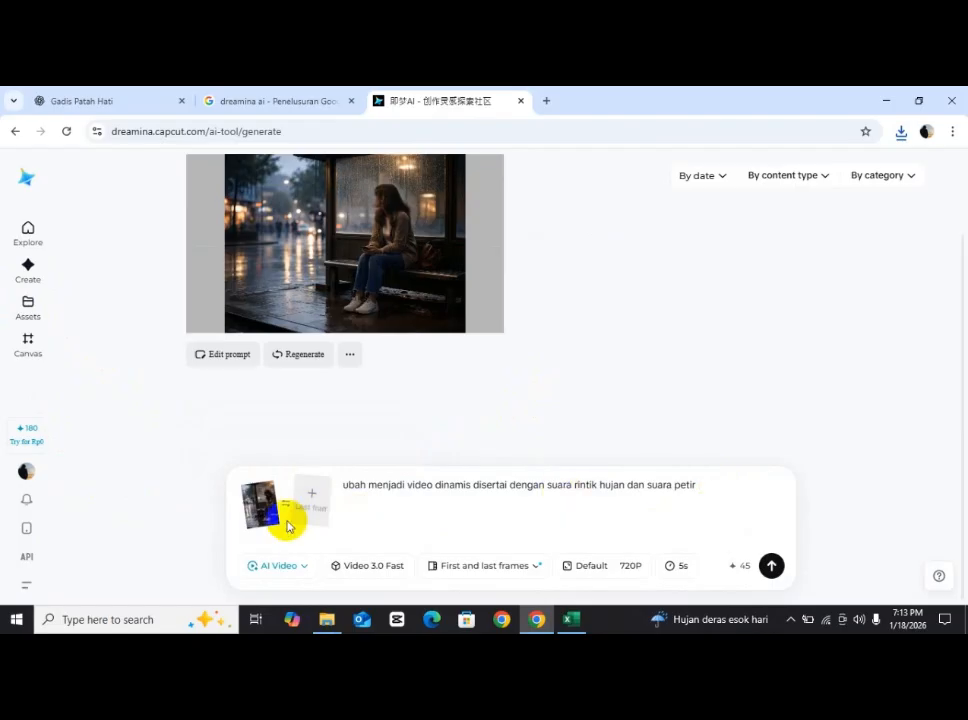
{"action": "left_click", "coordinate": [274, 476]}
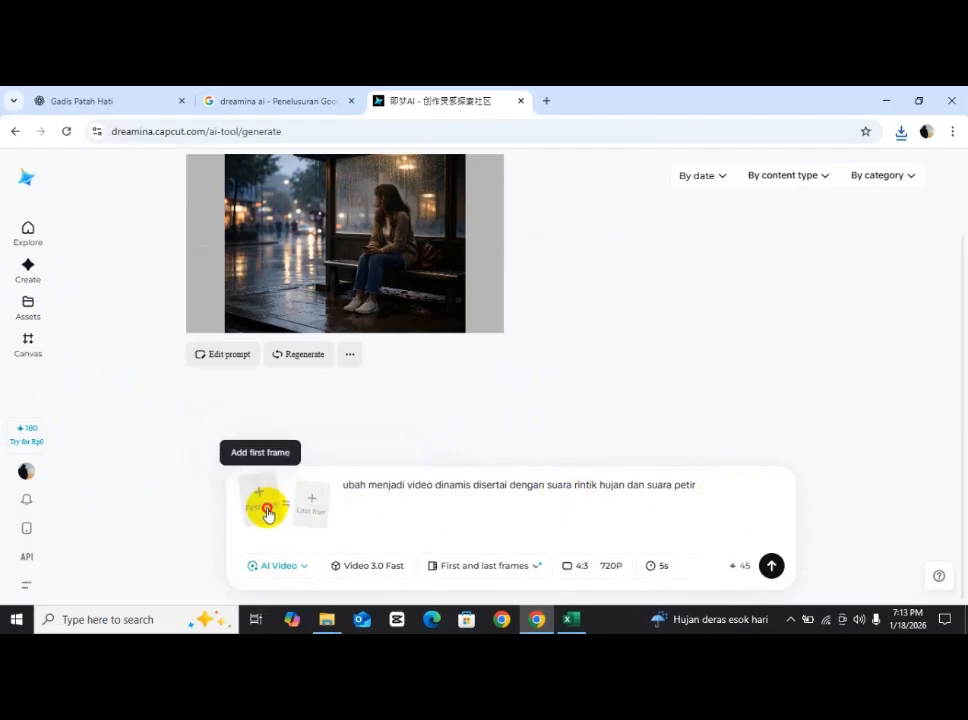
{"action": "left_click", "coordinate": [266, 508]}
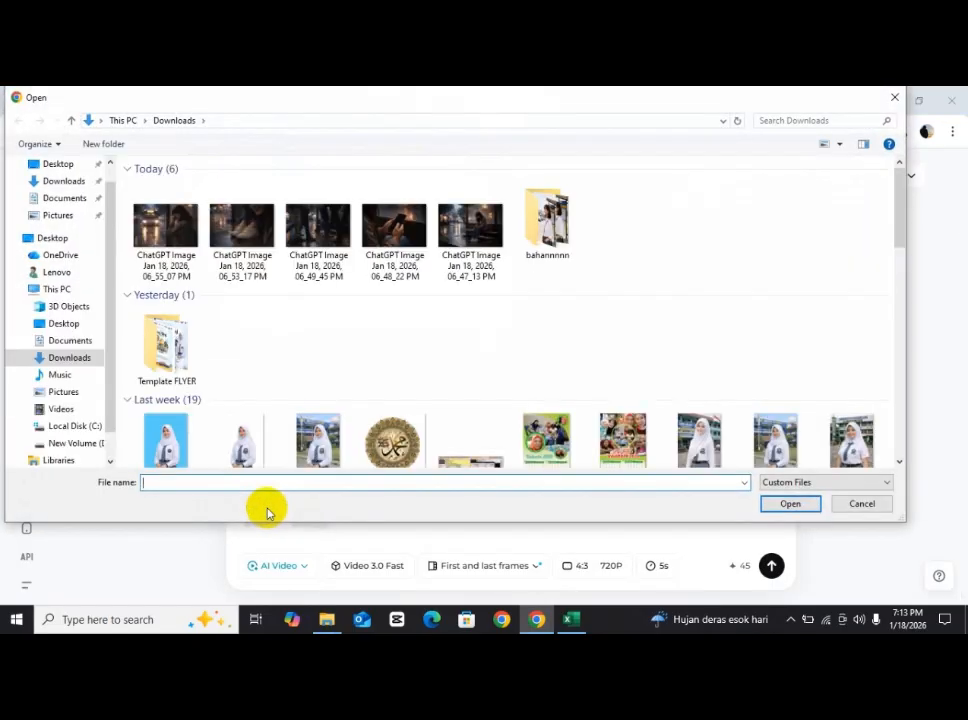
{"action": "left_click", "coordinate": [394, 228]}
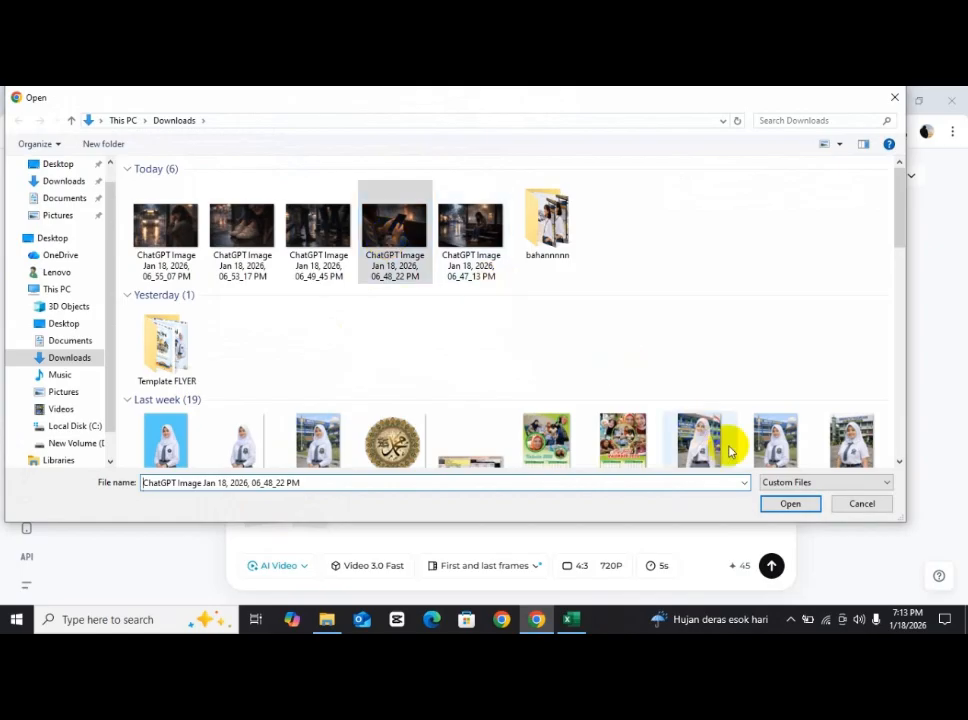
{"action": "left_click", "coordinate": [789, 503]}
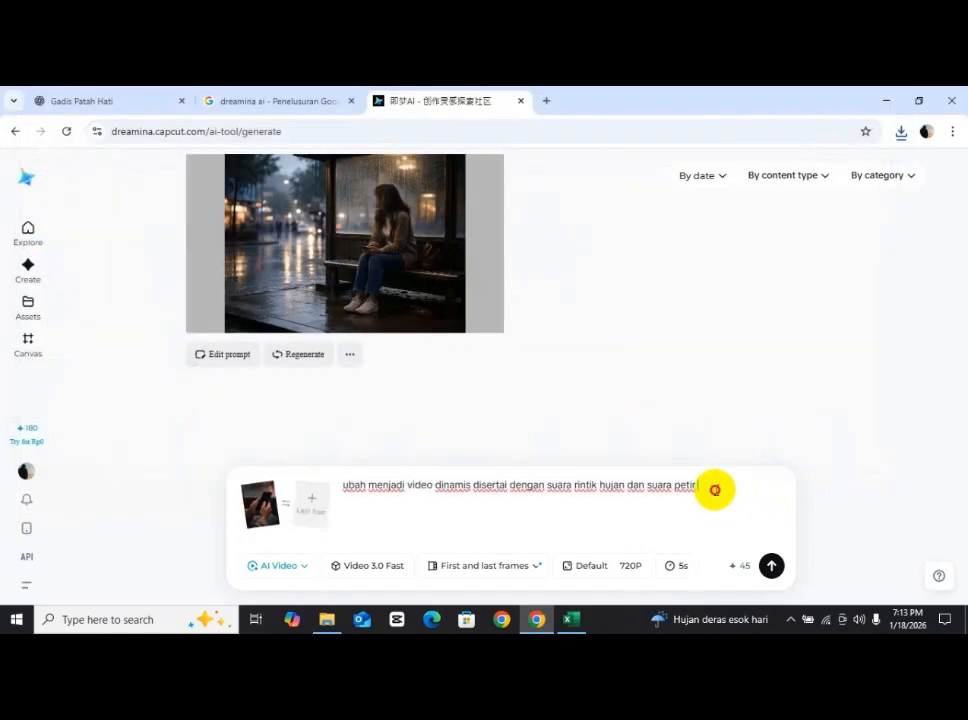
Replace the prompt with "tiba tiba suara hp berdering, ada telpon masuk, sebuah panggilan telepon" and generate three versions of the video
{"action": "left_click_drag", "start_coordinate": [716, 482], "coordinate": [296, 482]}
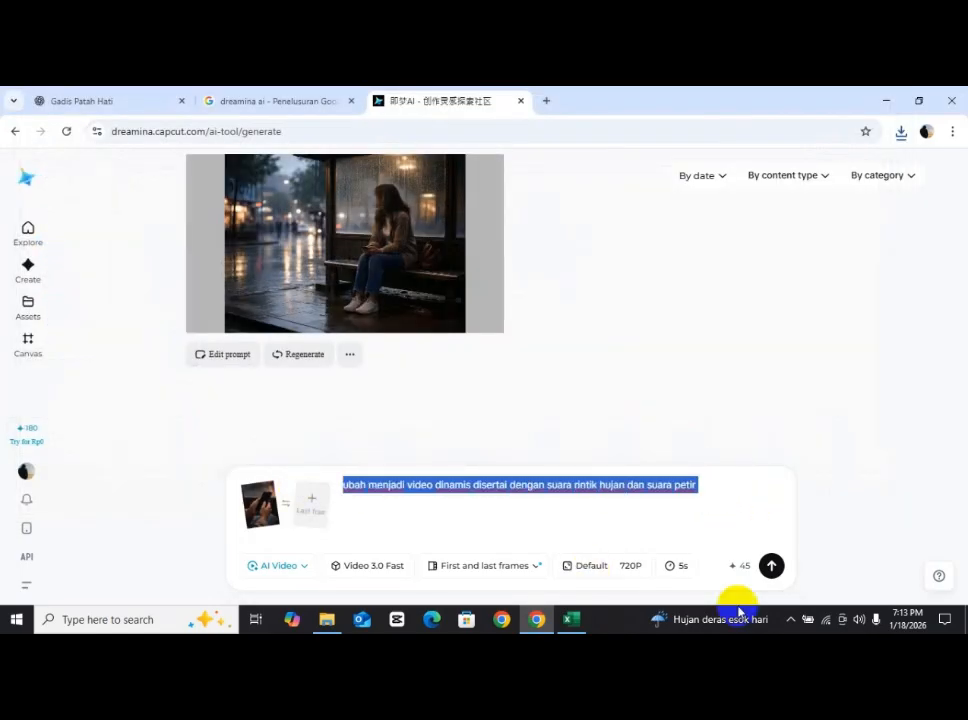
{"action": "type", "text": "ti"}
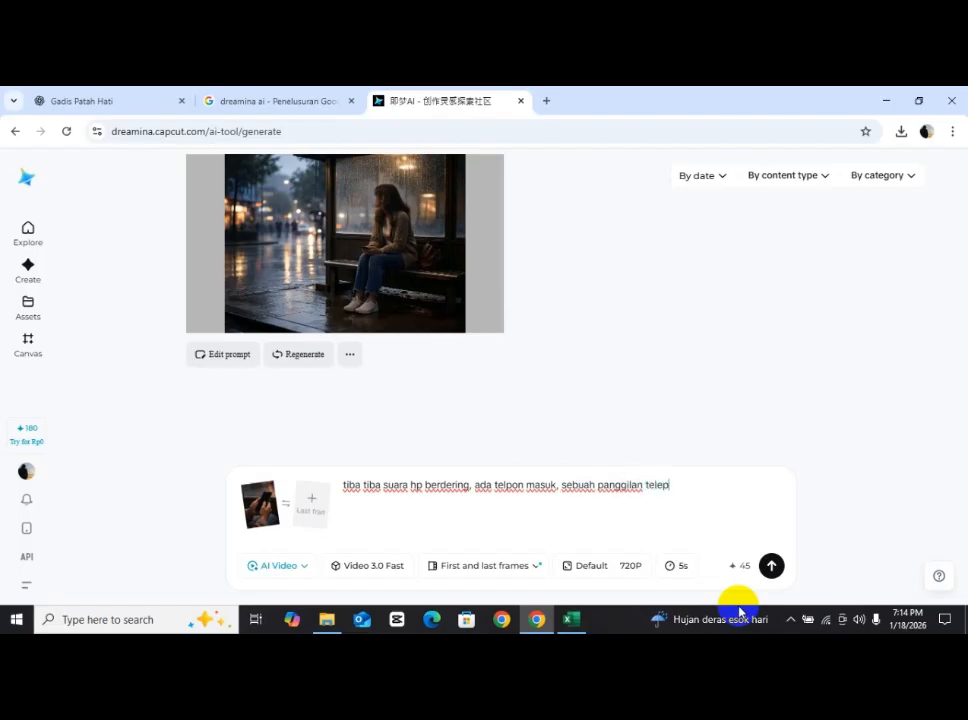
{"action": "type", "text": "on"}
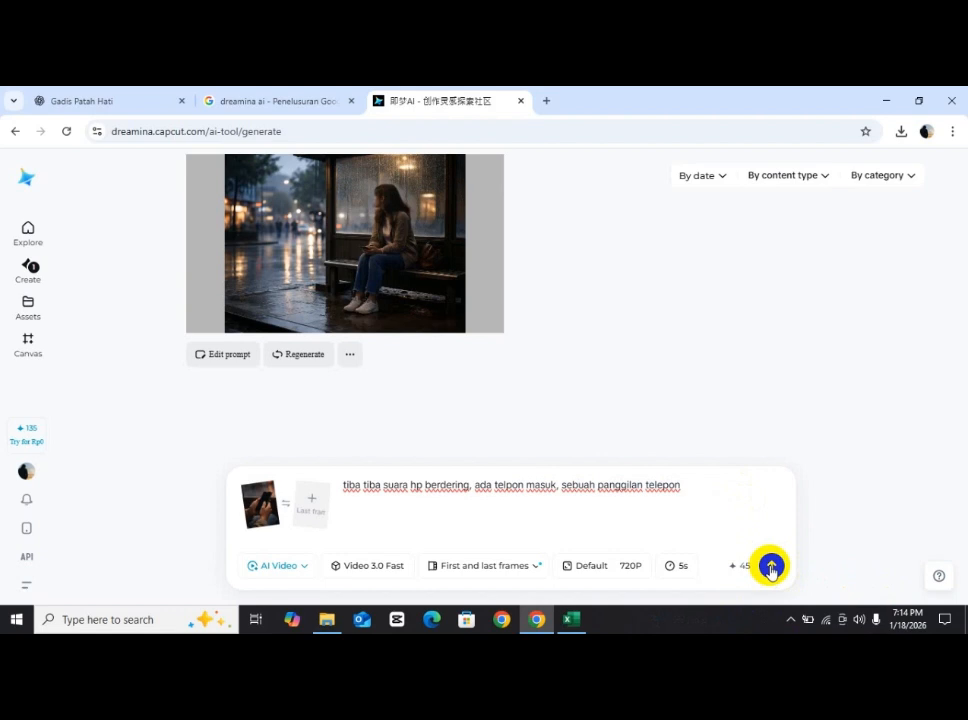
{"action": "left_click", "coordinate": [285, 575]}
{"action": "left_click", "coordinate": [402, 525]}
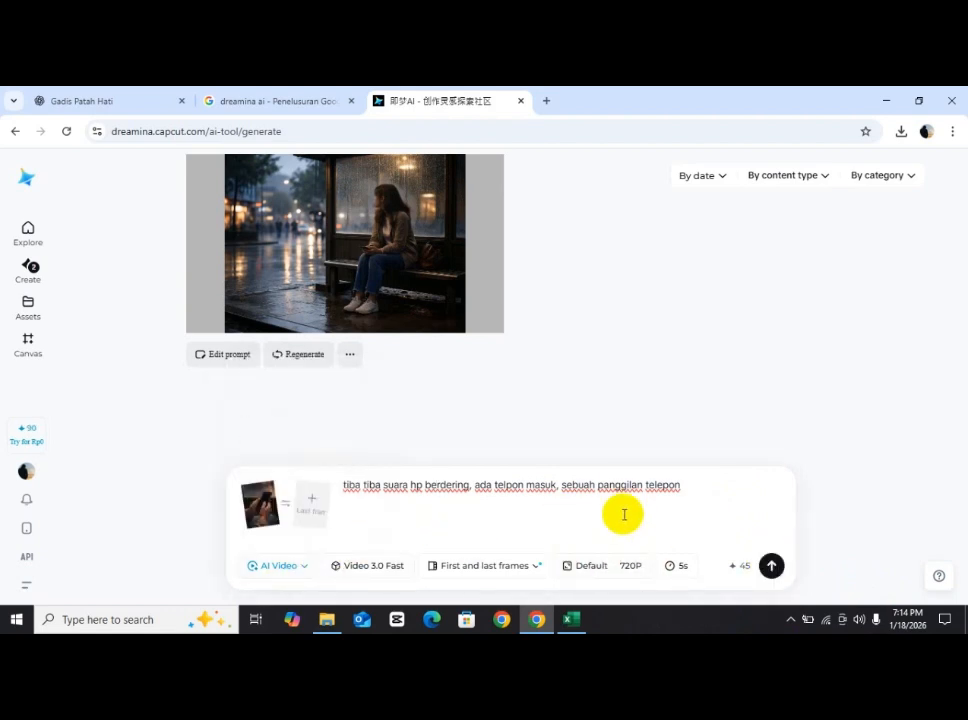
{"action": "left_click", "coordinate": [772, 569]}
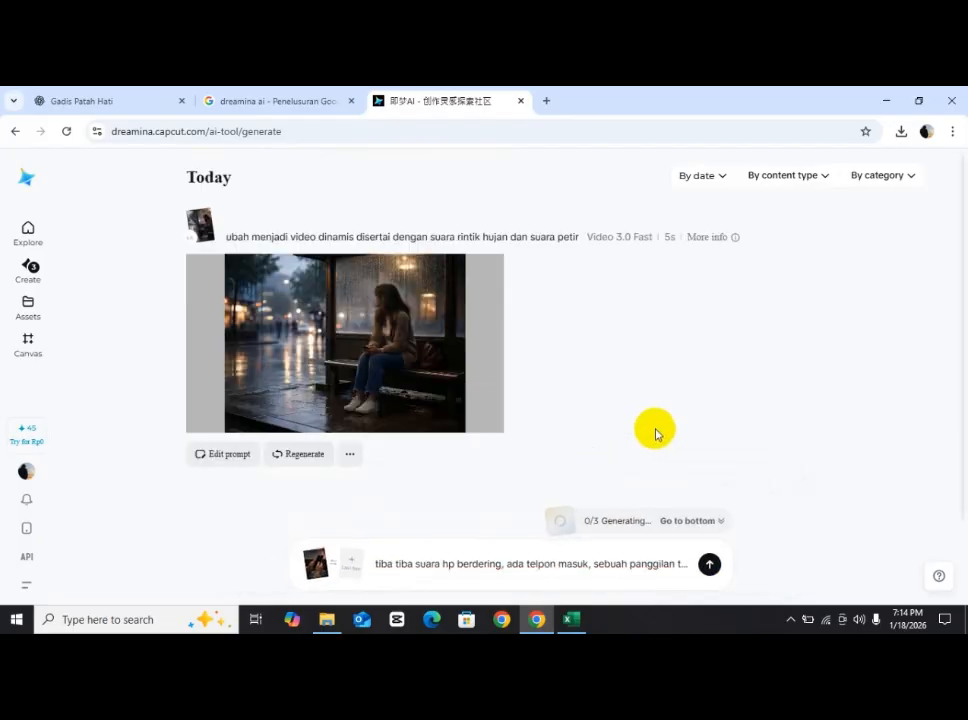
Check the generation progress of the phone-call videos in the results feed
{"action": "left_click", "coordinate": [714, 521]}
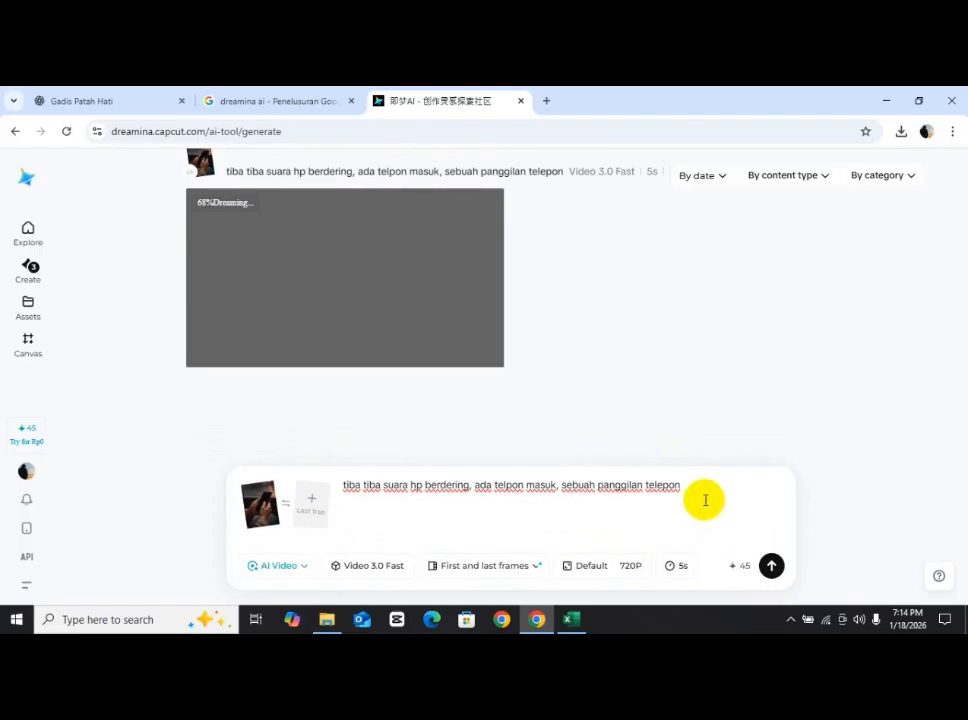
{"action": "scroll", "coordinate": [610, 365], "scroll_direction": "up", "scroll_amount": 3}
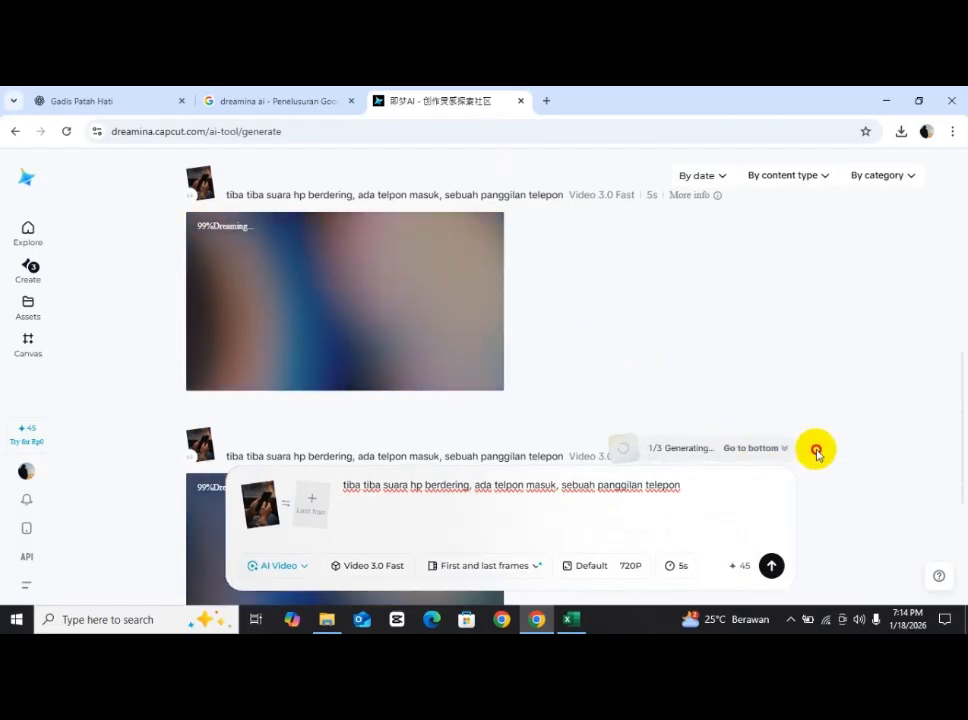
{"action": "scroll", "coordinate": [830, 395], "scroll_direction": "down", "scroll_amount": 1}
{"action": "scroll", "coordinate": [830, 395], "scroll_direction": "down", "scroll_amount": 1}
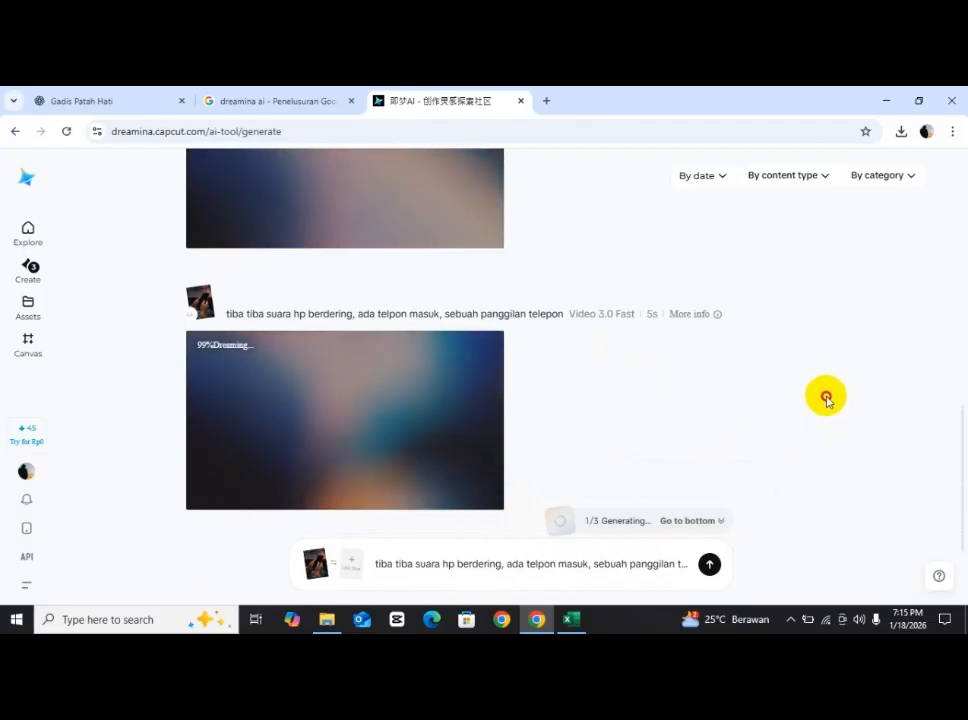
{"action": "scroll", "coordinate": [596, 346], "scroll_direction": "up", "scroll_amount": 2}
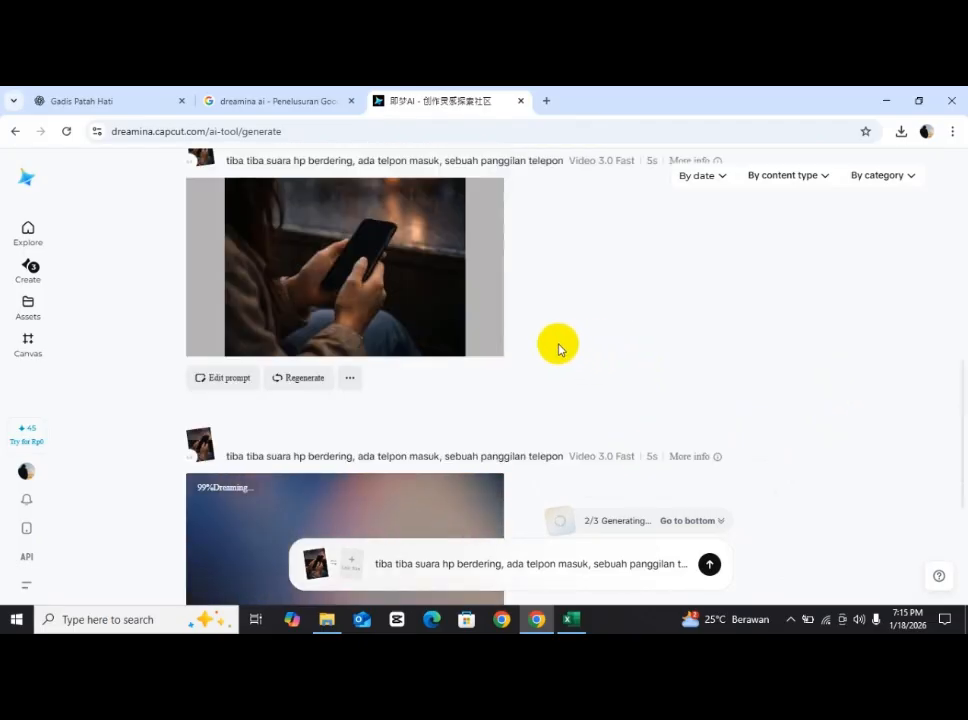
{"action": "scroll", "coordinate": [536, 337], "scroll_direction": "down", "scroll_amount": 3}
Preview the generated phone-call video versions and compare how each one shows the incoming call
{"action": "left_click", "coordinate": [376, 380]}
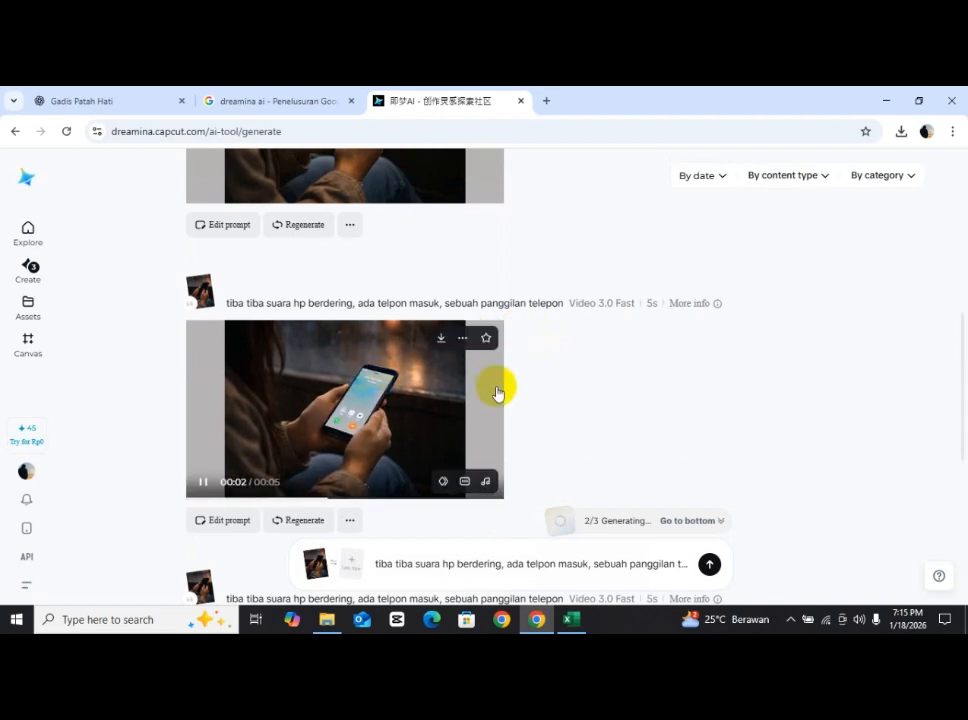
{"action": "scroll", "coordinate": [497, 389], "scroll_direction": "down", "scroll_amount": 3}
{"action": "scroll", "coordinate": [497, 392], "scroll_direction": "down", "scroll_amount": 3}
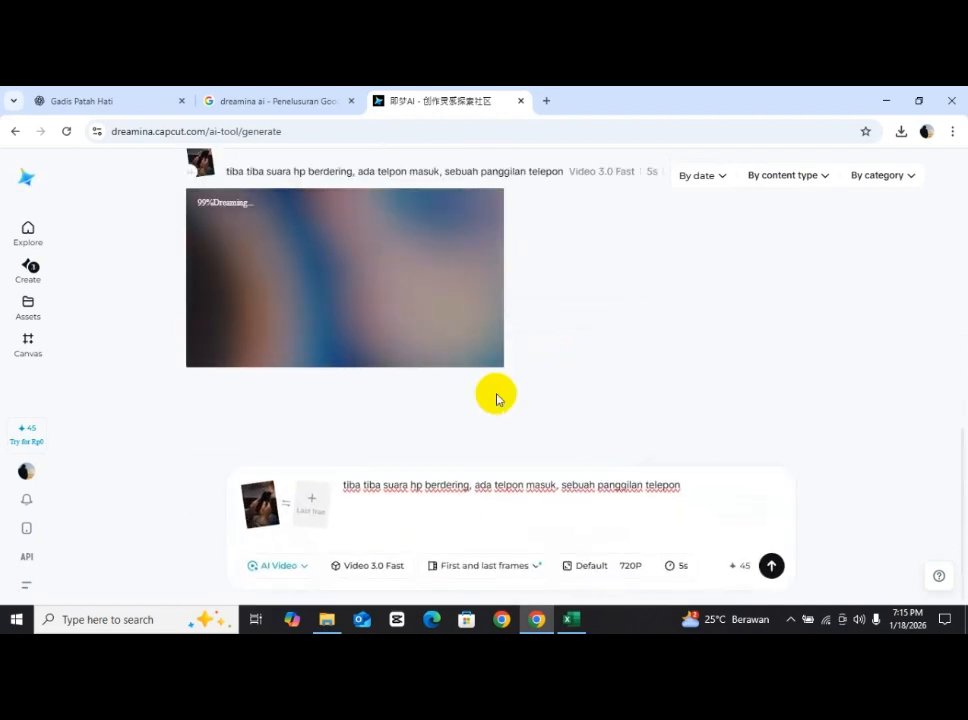
{"action": "scroll", "coordinate": [497, 395], "scroll_direction": "up", "scroll_amount": 3}
{"action": "left_click", "coordinate": [415, 441]}
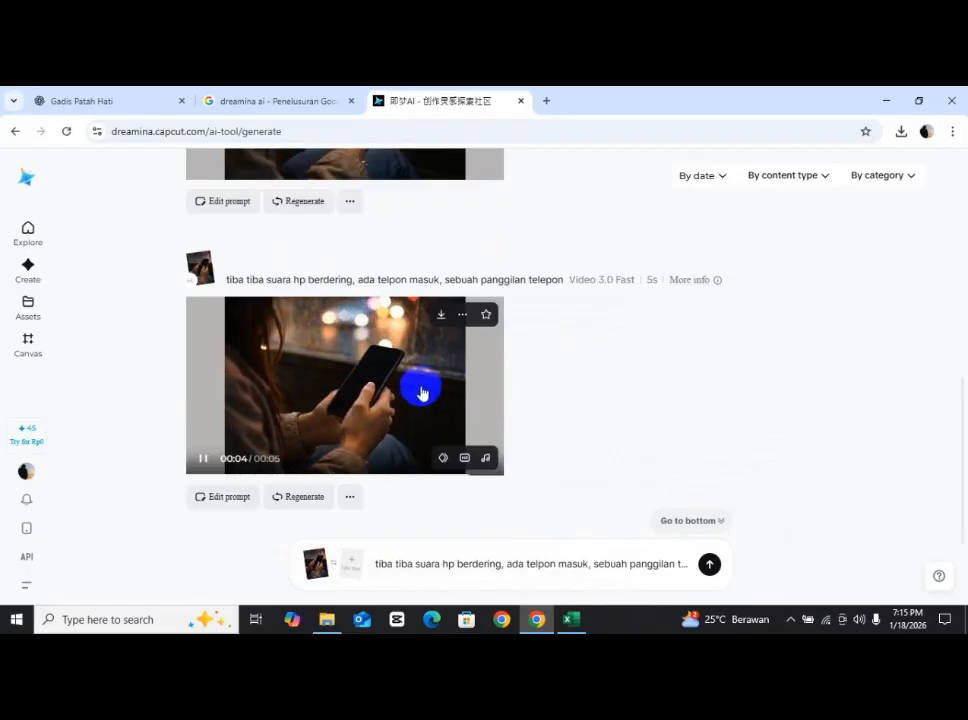
{"action": "scroll", "coordinate": [406, 270], "scroll_direction": "down", "scroll_amount": 5}
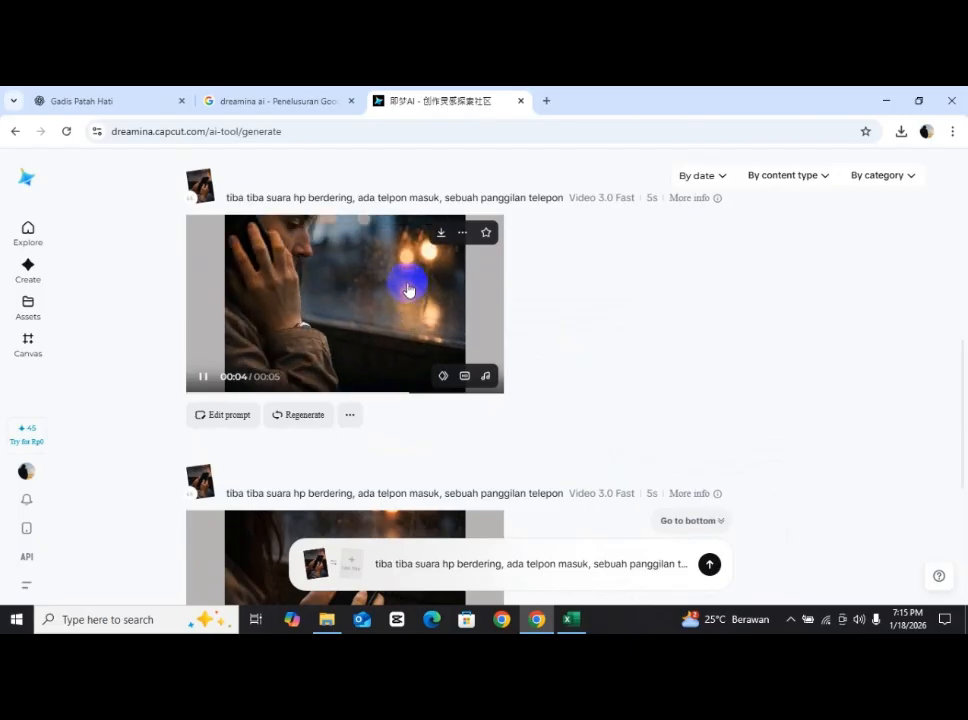
{"action": "scroll", "coordinate": [409, 291], "scroll_direction": "down", "scroll_amount": 3}
{"action": "scroll", "coordinate": [409, 291], "scroll_direction": "up", "scroll_amount": 2}
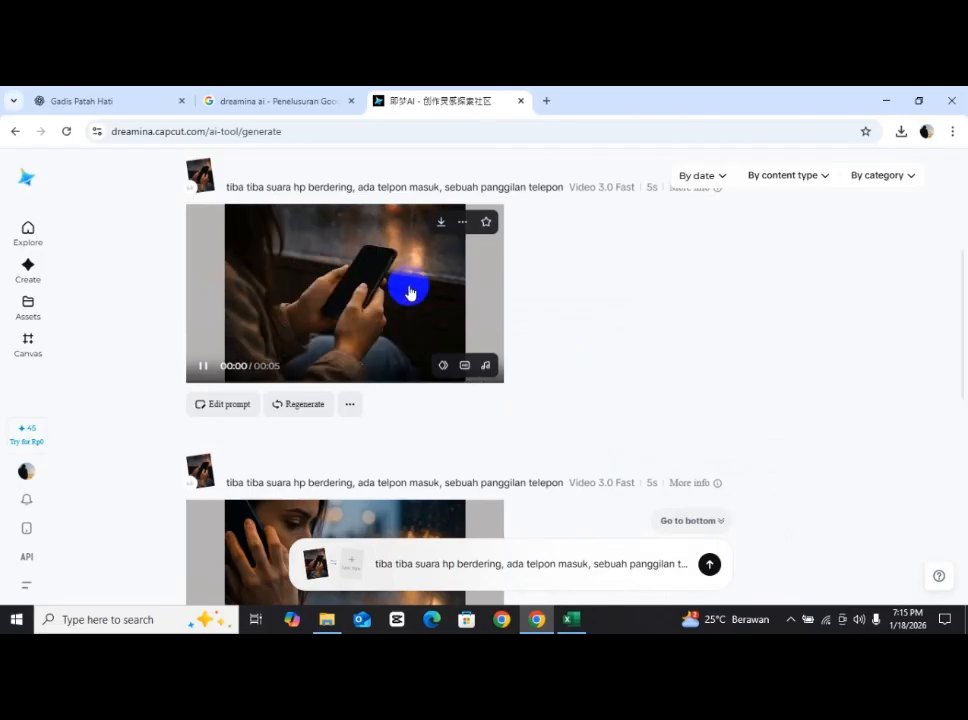
{"action": "scroll", "coordinate": [409, 291], "scroll_direction": "down", "scroll_amount": 2}
{"action": "scroll", "coordinate": [416, 289], "scroll_direction": "down", "scroll_amount": 2}
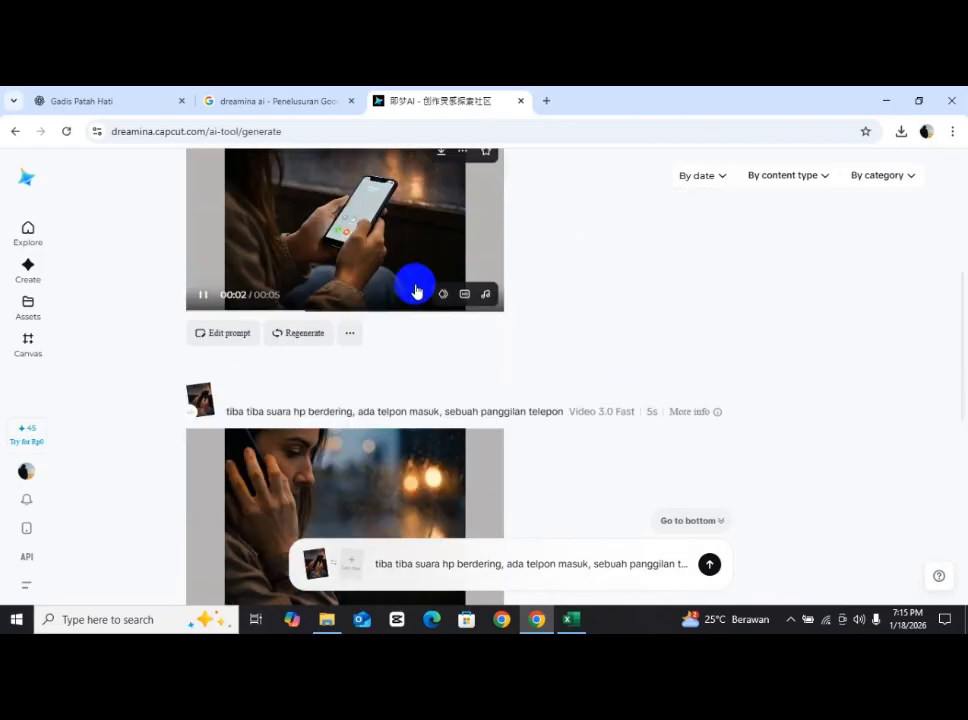
{"action": "scroll", "coordinate": [416, 291], "scroll_direction": "down", "scroll_amount": 2}
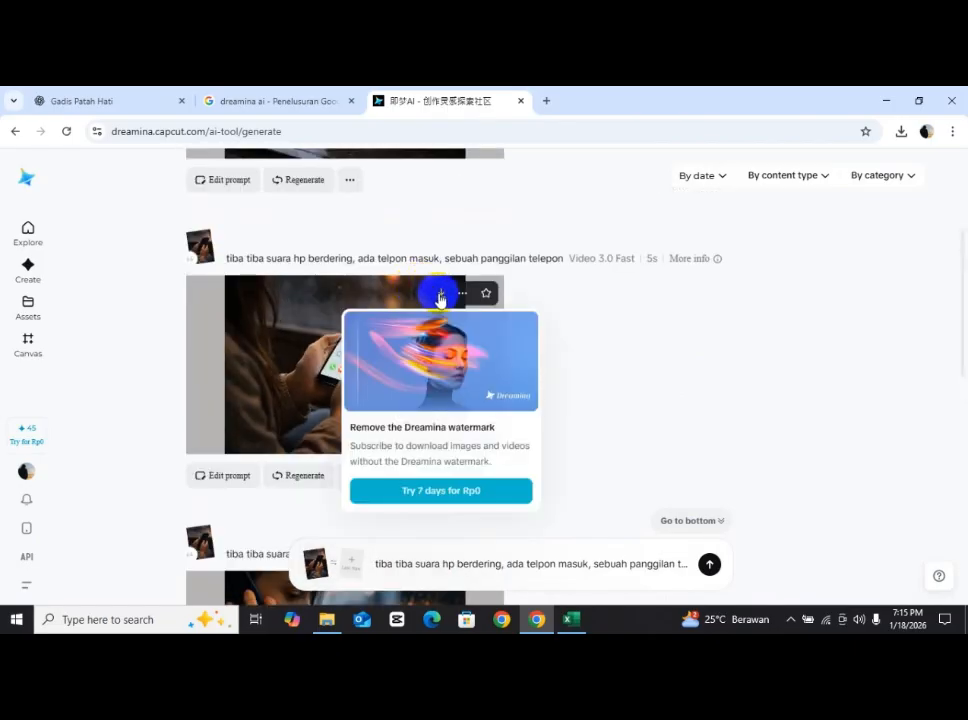
Download the first phone-call video, dismiss the mobile app promotion, and return to the video prompt form
{"action": "left_click", "coordinate": [441, 294]}
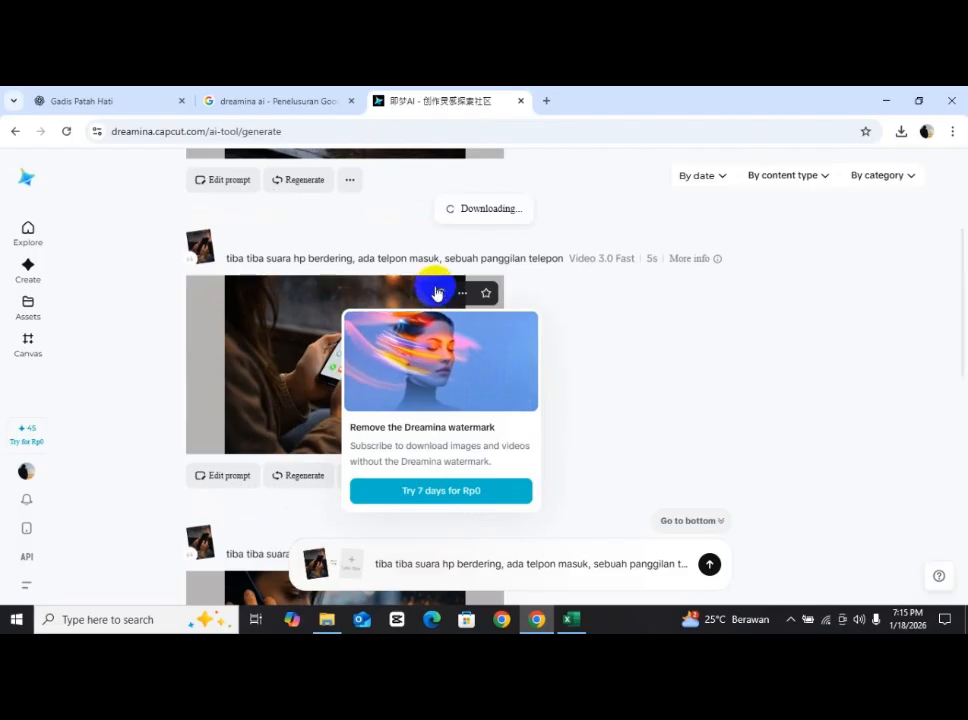
{"action": "scroll", "coordinate": [434, 285], "scroll_direction": "up", "scroll_amount": 2}
{"action": "scroll", "coordinate": [432, 287], "scroll_direction": "down", "scroll_amount": 3}
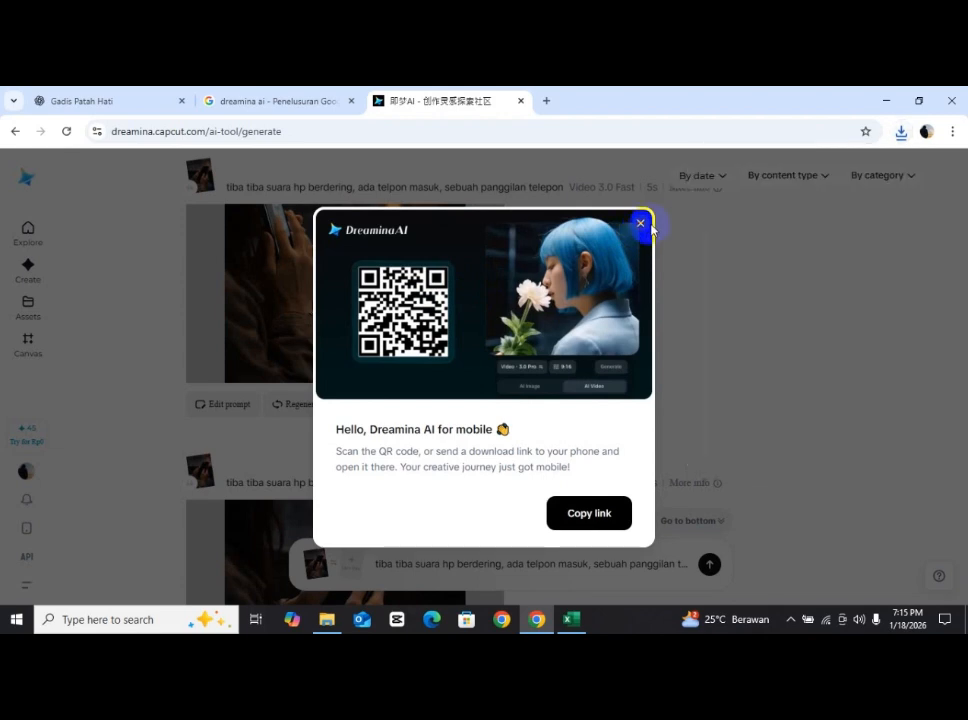
{"action": "left_click", "coordinate": [641, 228]}
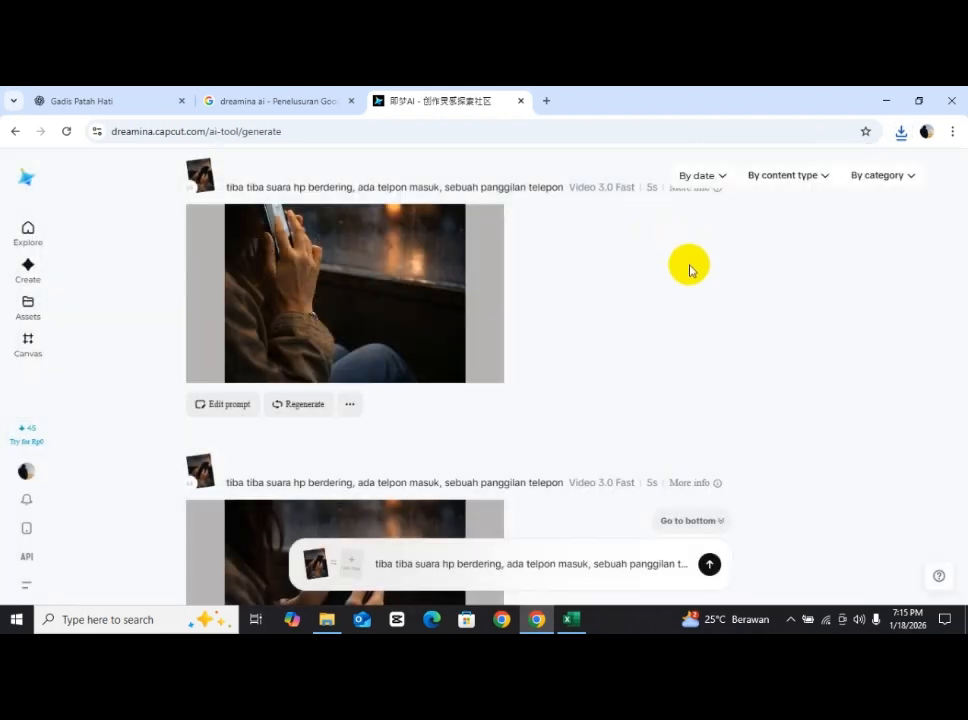
{"action": "scroll", "coordinate": [520, 400], "scroll_direction": "down", "scroll_amount": 5}
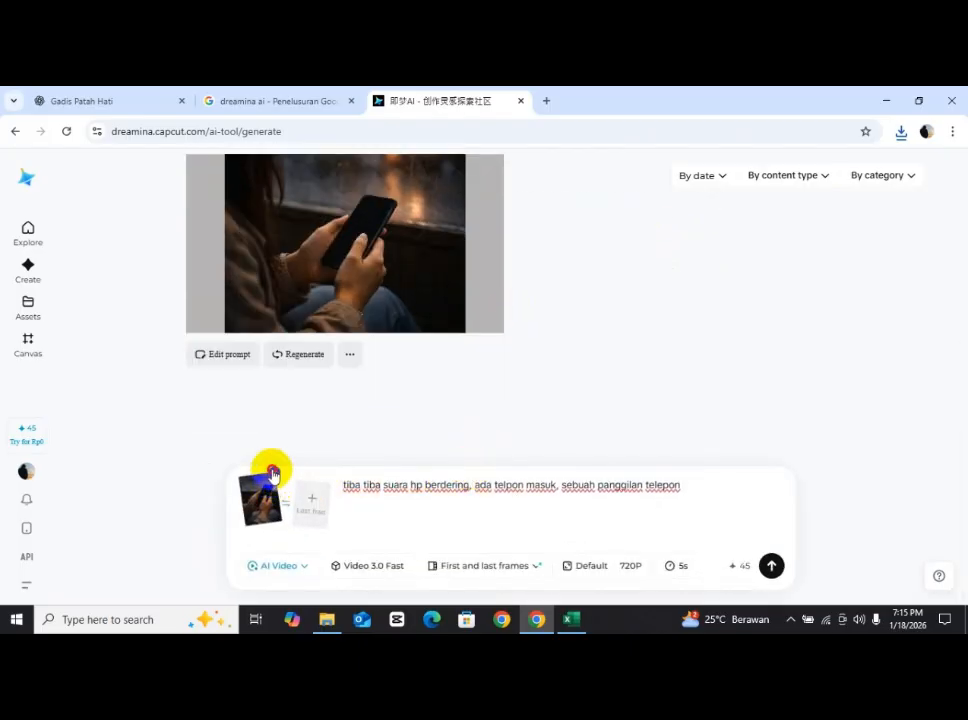
Replace the first-frame image with "ChatGPT Image Jan 18, 2026, 06_49_45 PM" from the Downloads folder
{"action": "left_click", "coordinate": [272, 479]}
{"action": "left_click", "coordinate": [265, 510]}
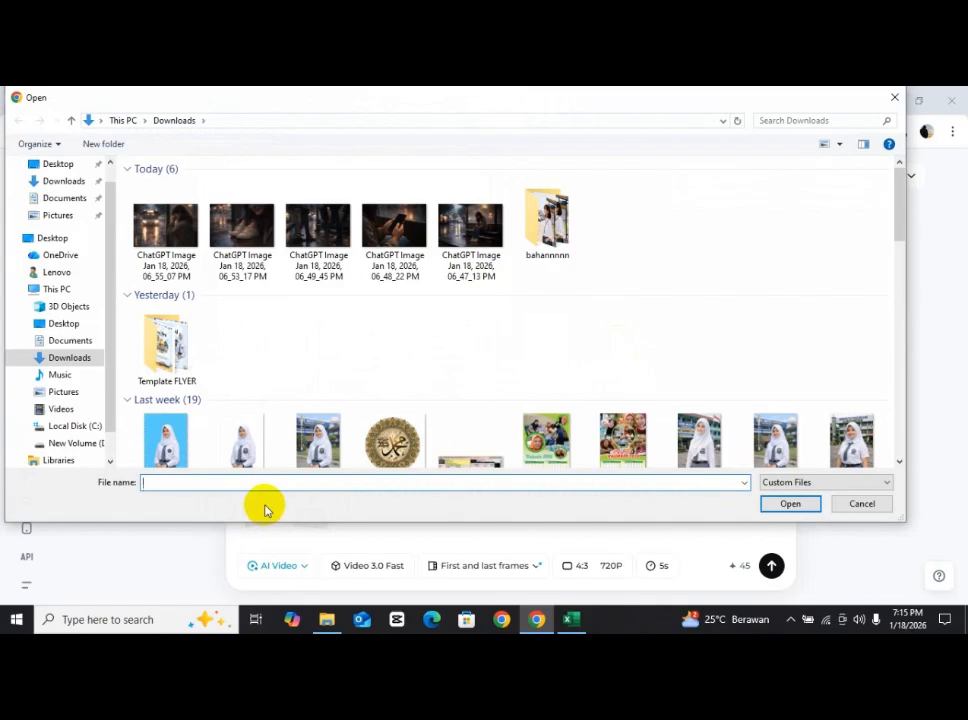
{"action": "left_click", "coordinate": [323, 258]}
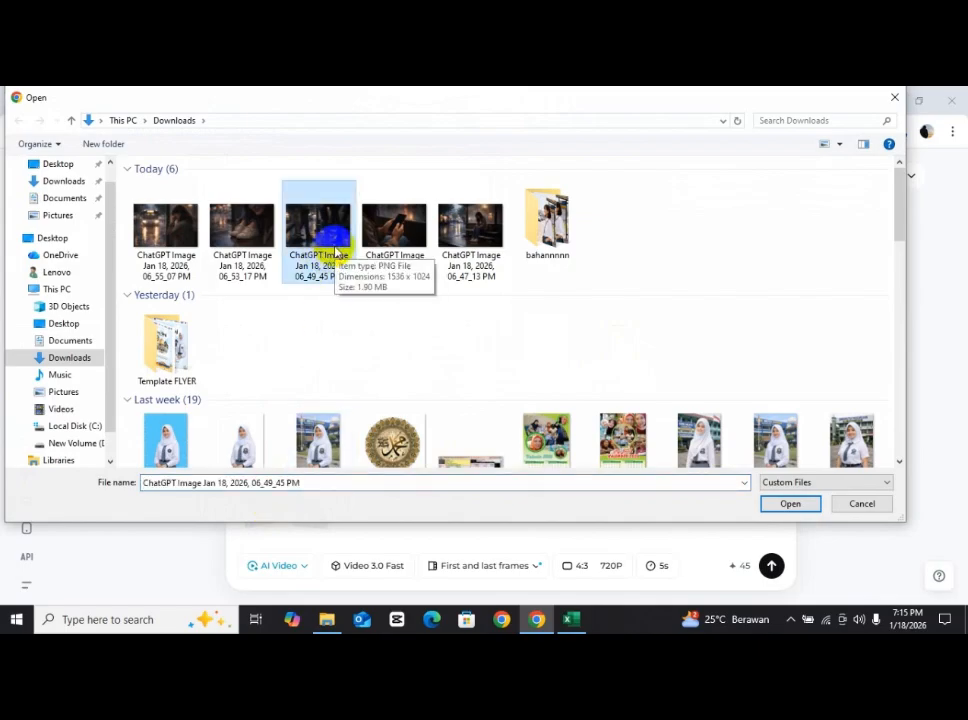
{"action": "left_click", "coordinate": [778, 504]}
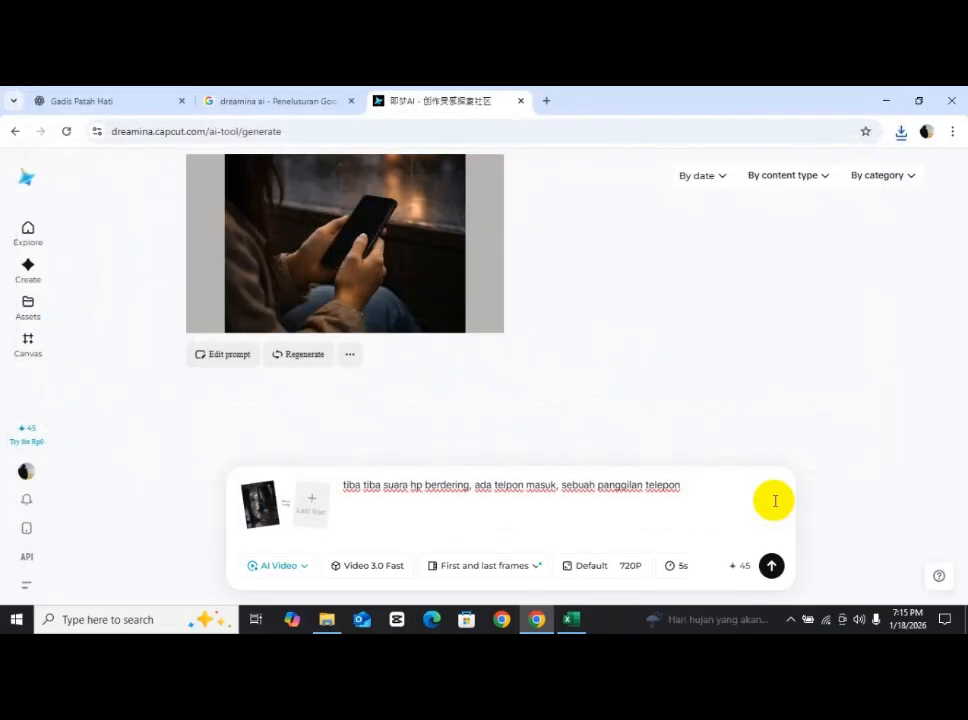
View "ChatGPT Image Jan 18, 2026, 06_49_45 PM" from File Explorer, close the viewer, and return to Dreamina in Chrome
{"action": "left_click", "coordinate": [326, 619]}
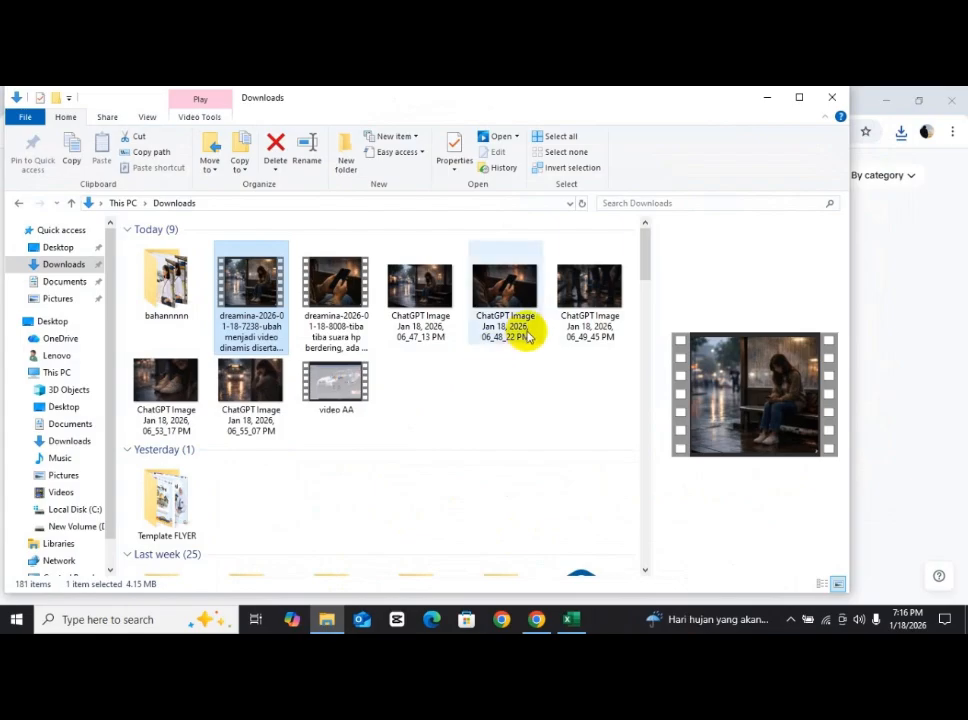
{"action": "left_click", "coordinate": [597, 296]}
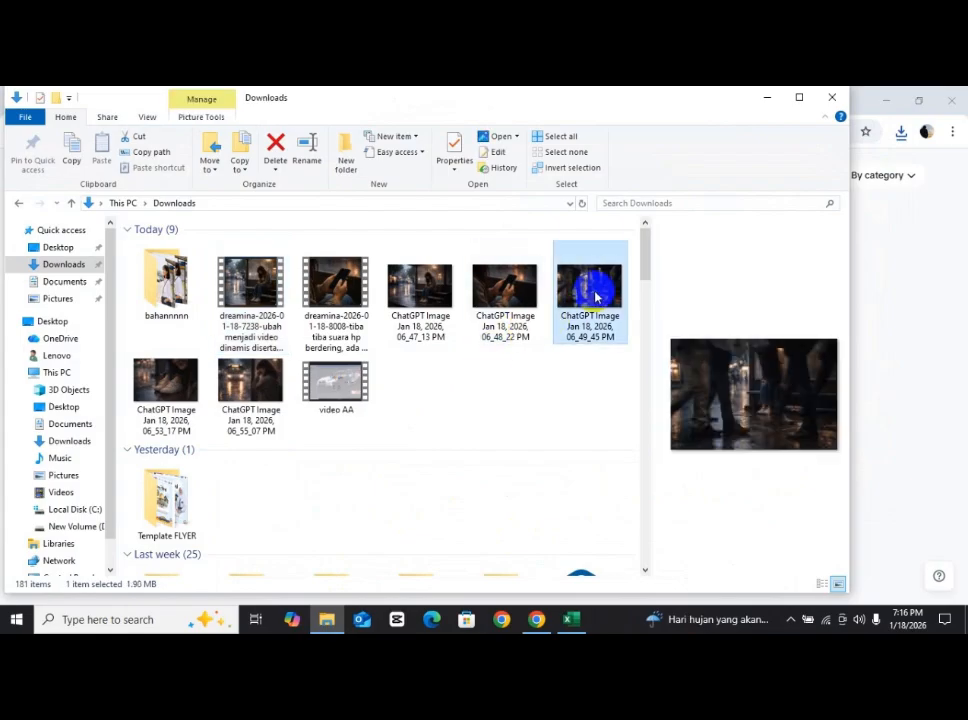
{"action": "double_click", "coordinate": [597, 296]}
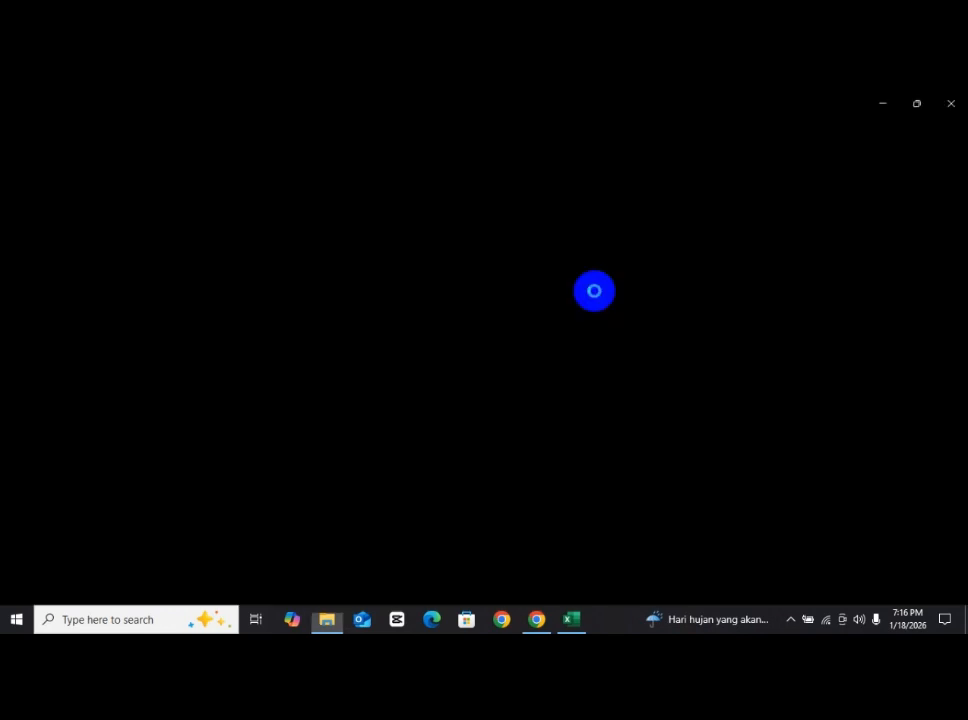
{"action": "left_click", "coordinate": [952, 105]}
{"action": "left_click", "coordinate": [537, 620]}
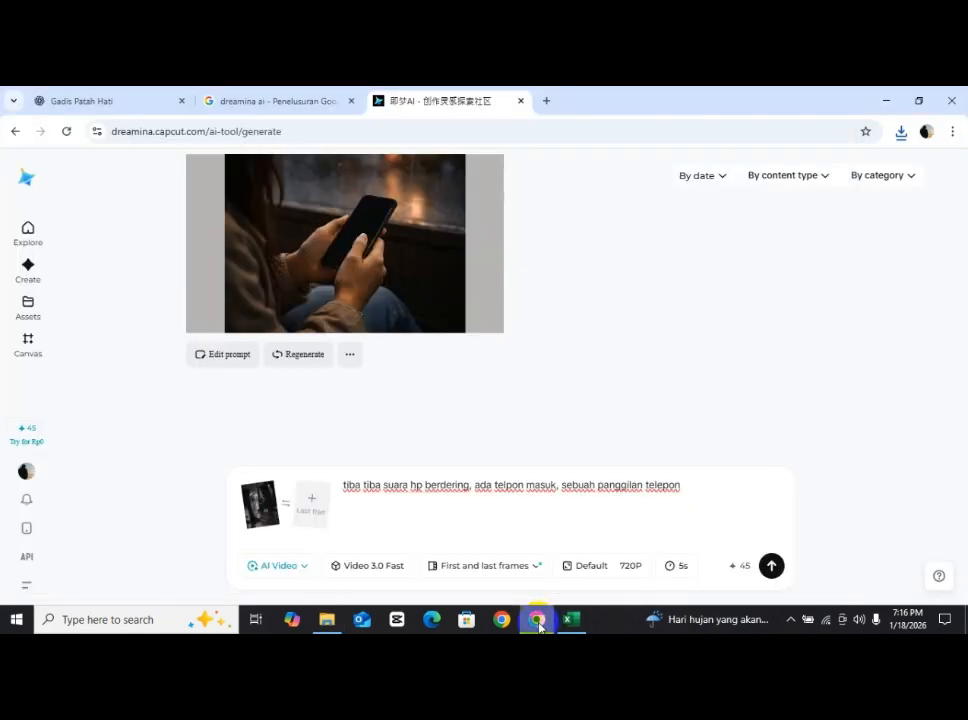
Replace the prompt with "banyak yang lalu lalang didepan seorang gadis yang sedang duduk" and generate the video
{"action": "left_click_drag", "start_coordinate": [681, 486], "coordinate": [845, 570]}
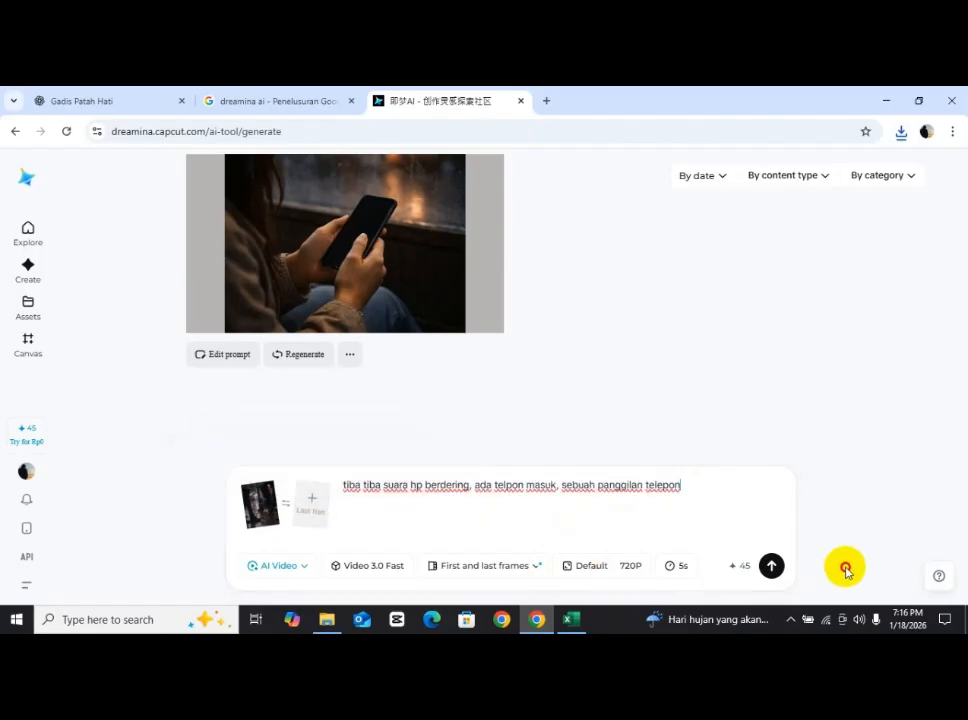
{"action": "left_click_drag", "start_coordinate": [845, 570], "coordinate": [298, 441]}
{"action": "type", "text": "b"}
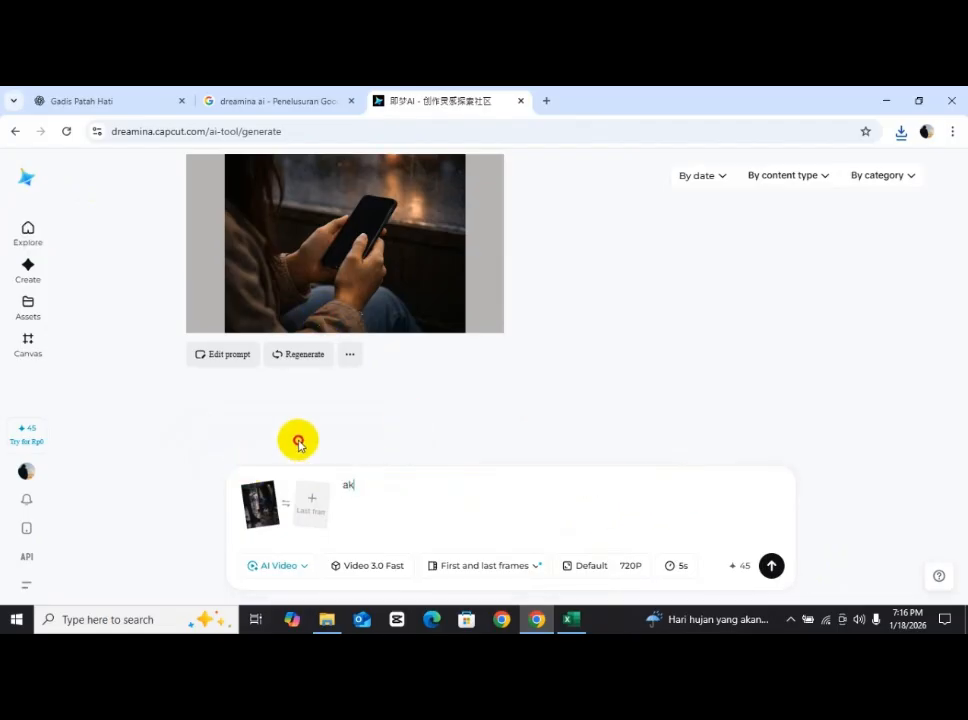
{"action": "type", "text": "k"}
{"action": "key", "text": "BackSpace"}
{"action": "key", "text": "BackSpace"}
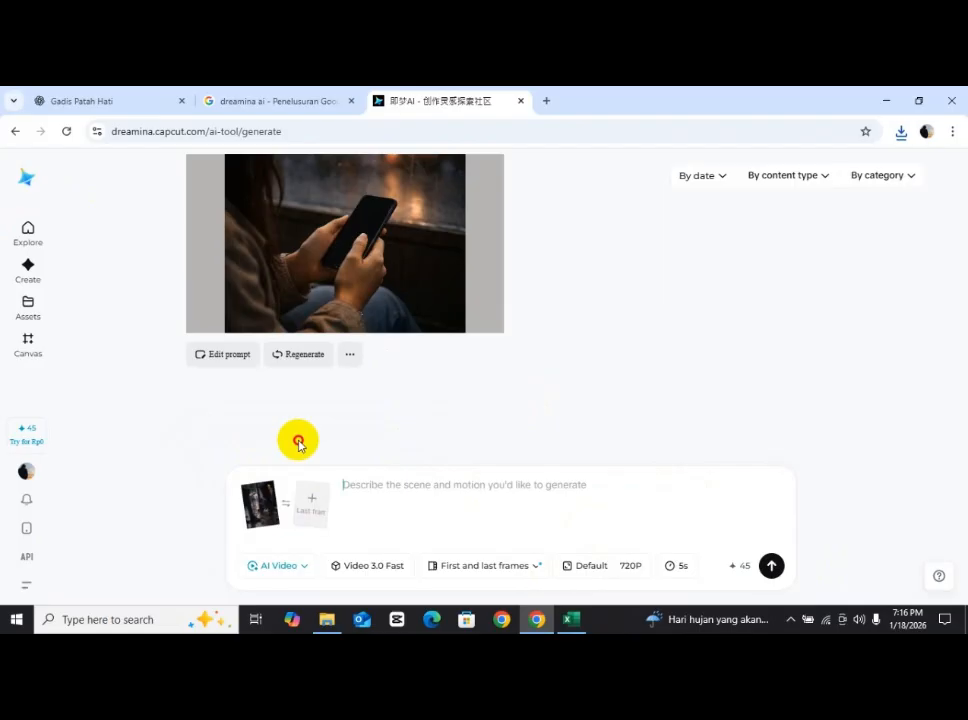
{"action": "type", "text": "a"}
{"action": "key", "text": "BackSpace"}
{"action": "key", "text": "BackSpace"}
{"action": "type", "text": "ba"}
{"action": "key", "text": "ctrl+a"}
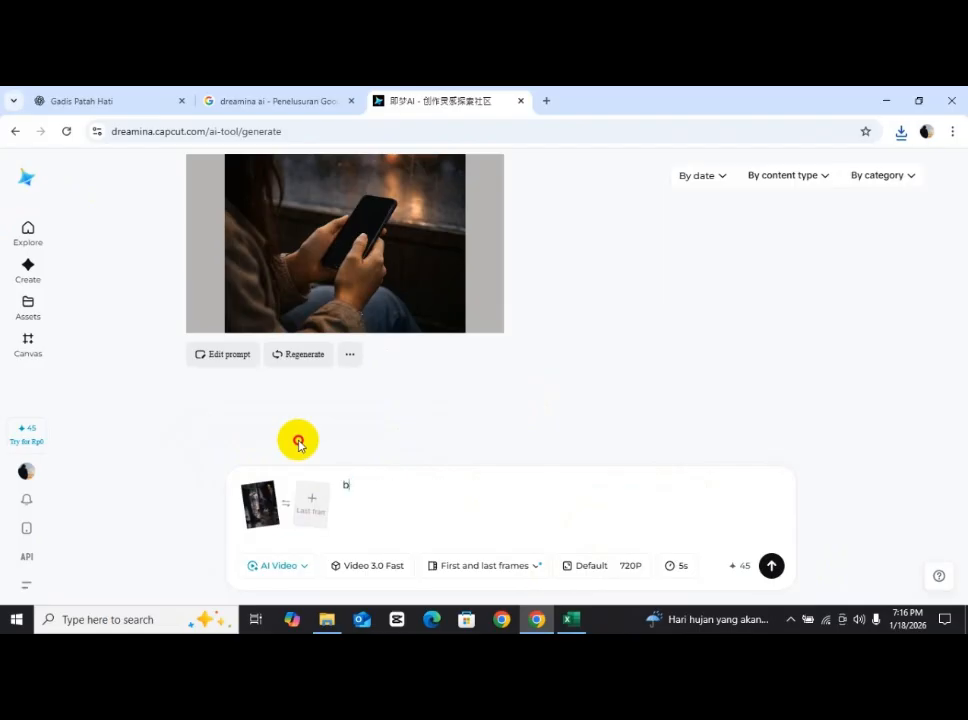
{"action": "key", "text": "ctrl+a"}
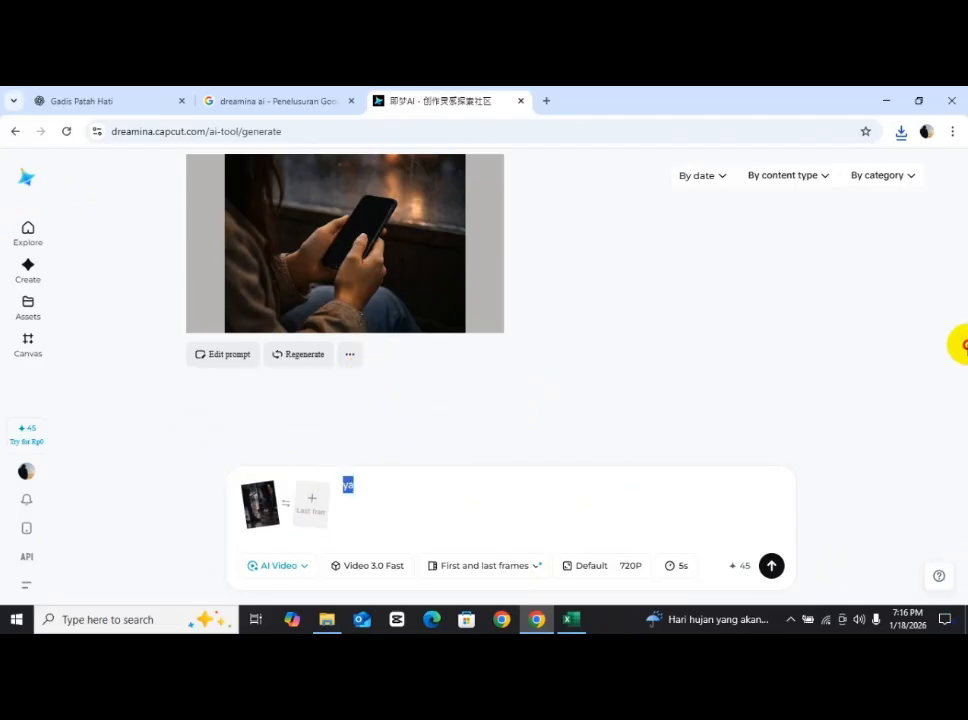
{"action": "type", "text": "ya"}
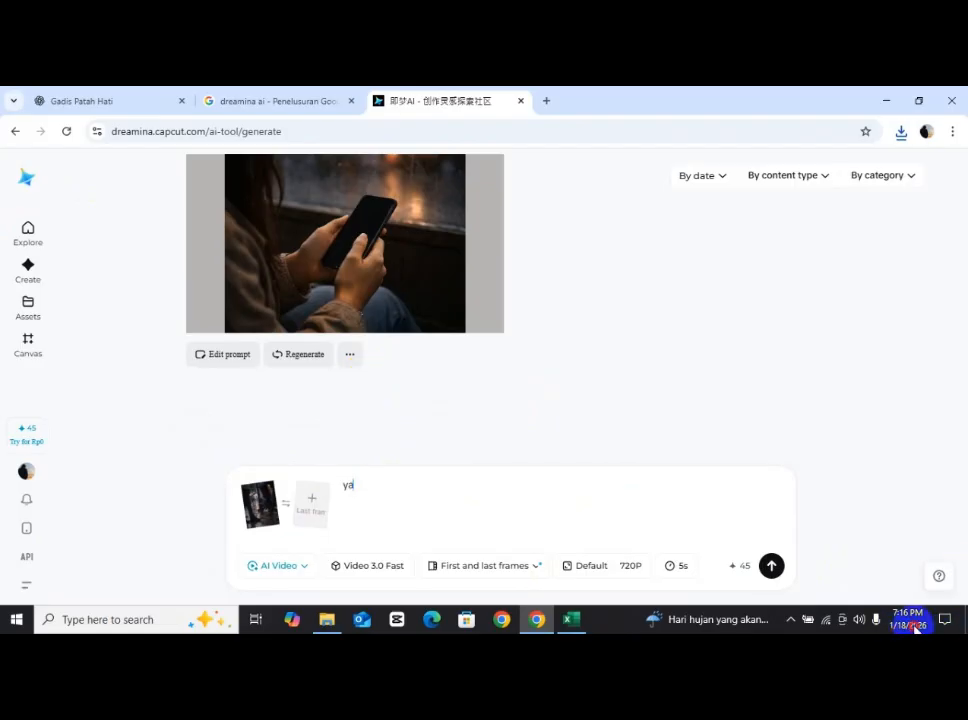
{"action": "key", "text": "BackSpace"}
{"action": "type", "text": "ba"}
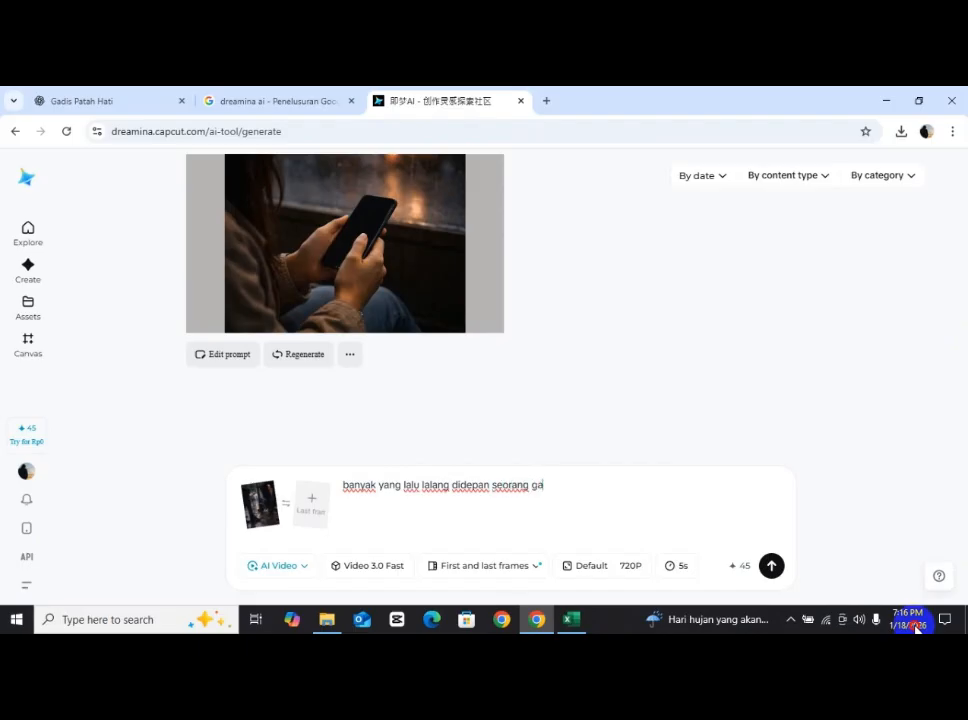
{"action": "type", "text": "yang sedang duduk"}
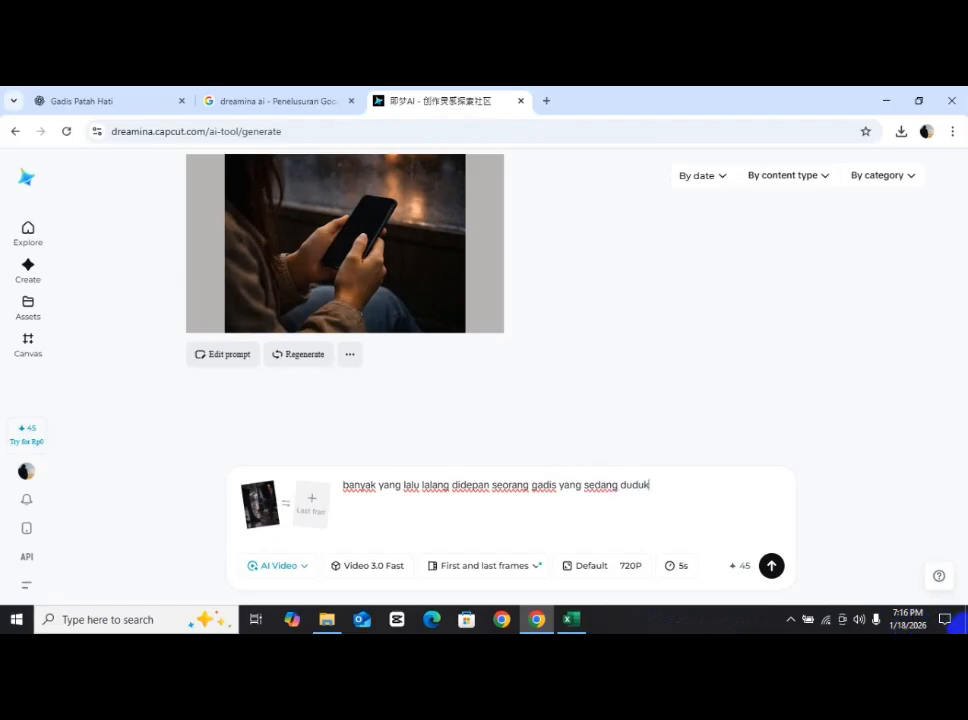
{"action": "left_click", "coordinate": [771, 566]}
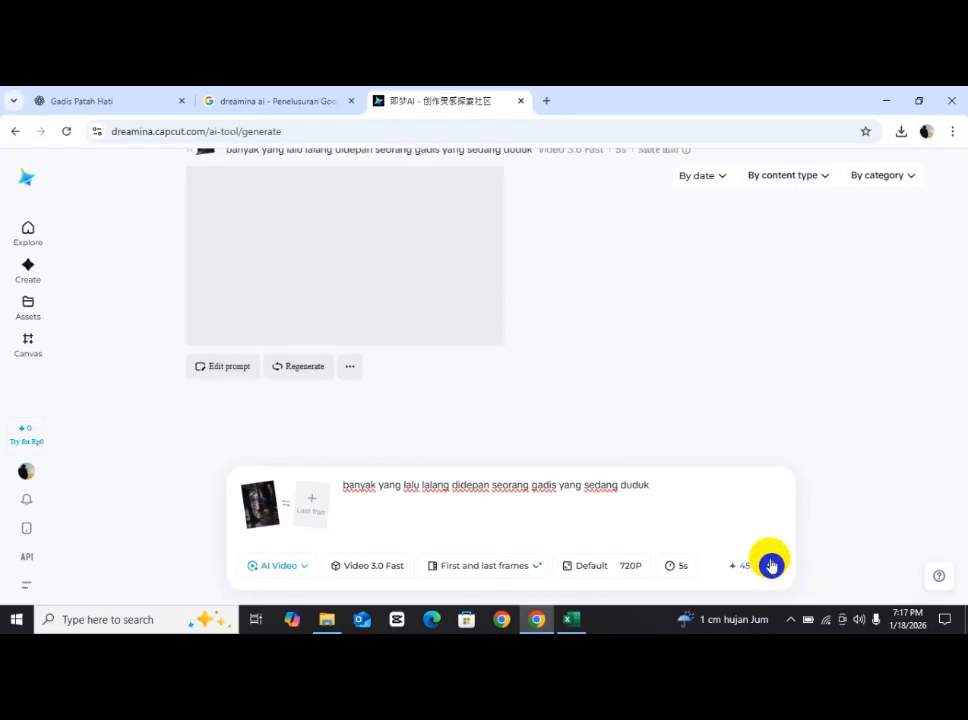
Preview the generated video of people walking past the seated girl and download it
{"action": "scroll", "coordinate": [432, 335], "scroll_direction": "up", "scroll_amount": 1}
{"action": "mouse_move", "coordinate": [432, 335]}
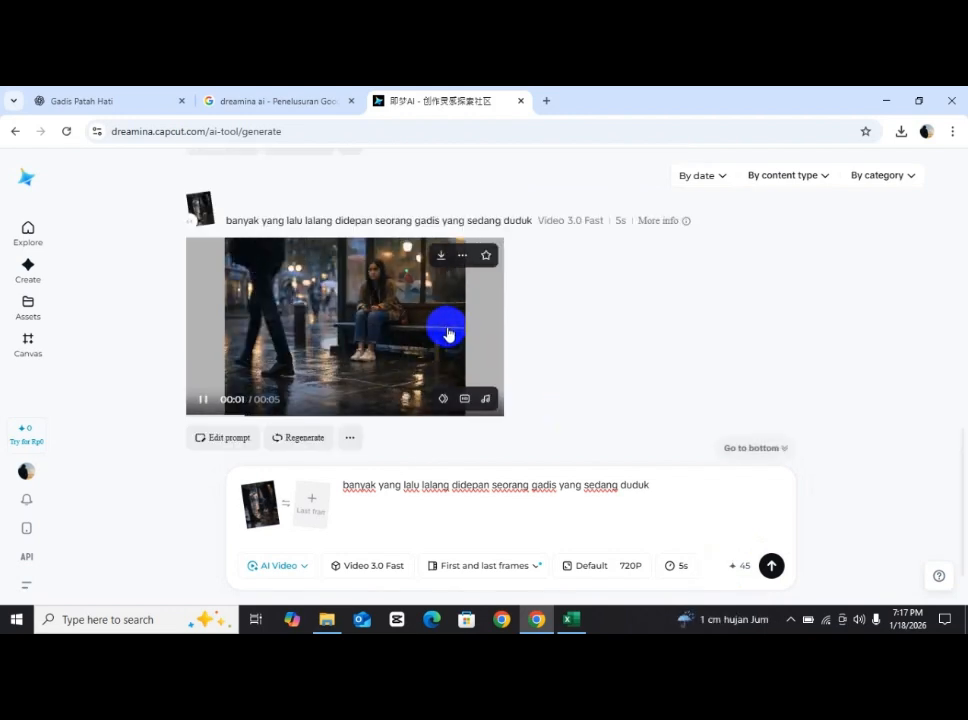
{"action": "left_click", "coordinate": [441, 257]}
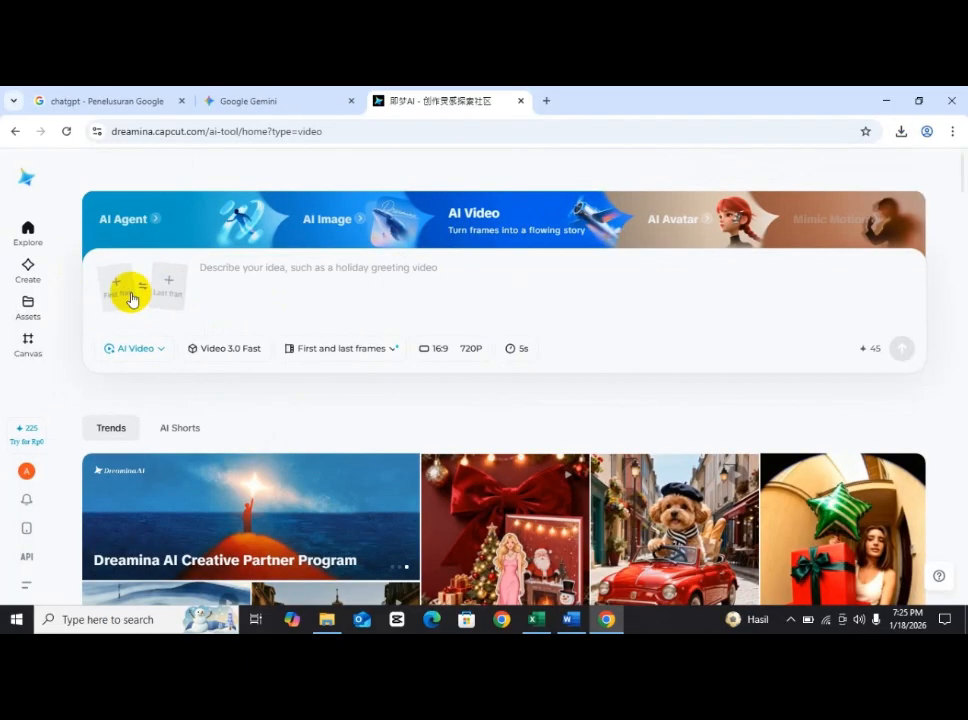
Upload Gemini_Generated_Image_5e5s0z5e5s0z5e5s from the Downloads folder as the first frame of a new AI video
{"action": "left_click", "coordinate": [129, 296]}
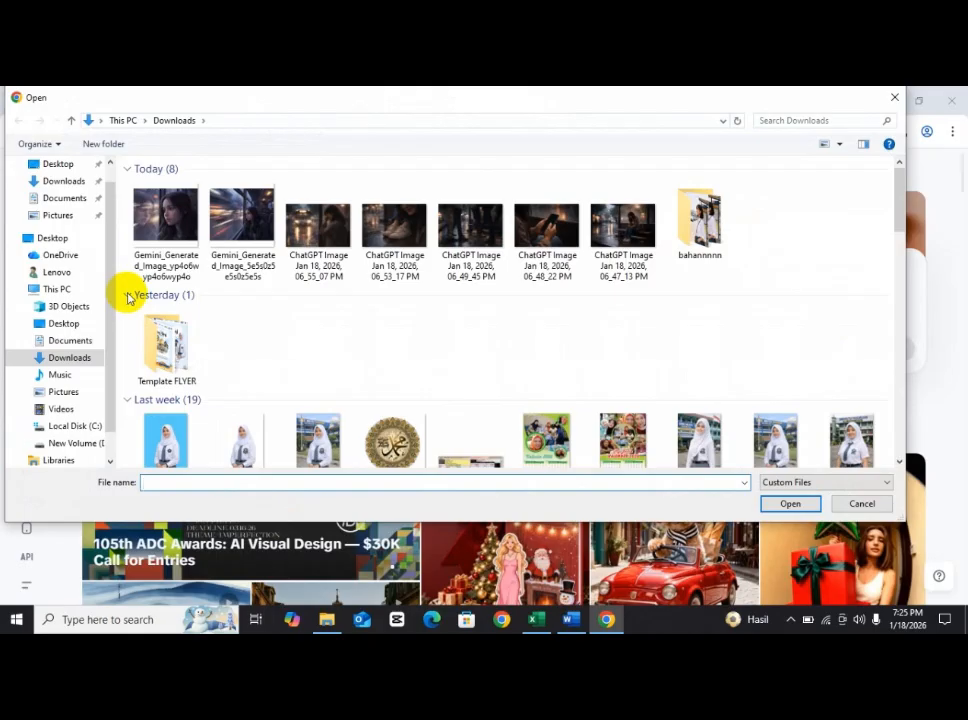
{"action": "left_click", "coordinate": [231, 254]}
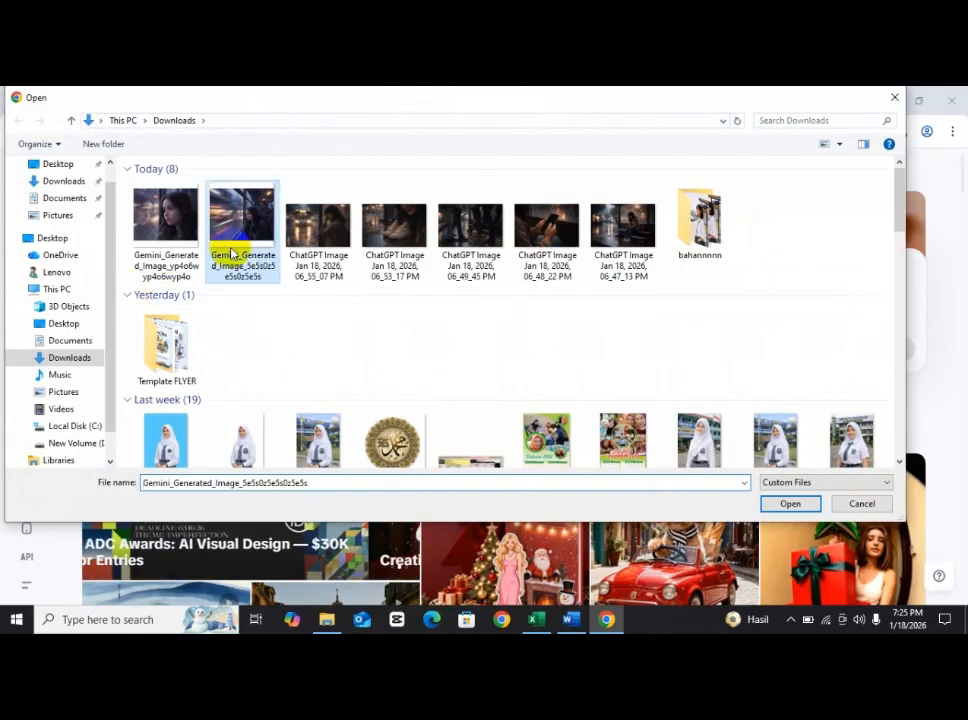
{"action": "left_click", "coordinate": [788, 504]}
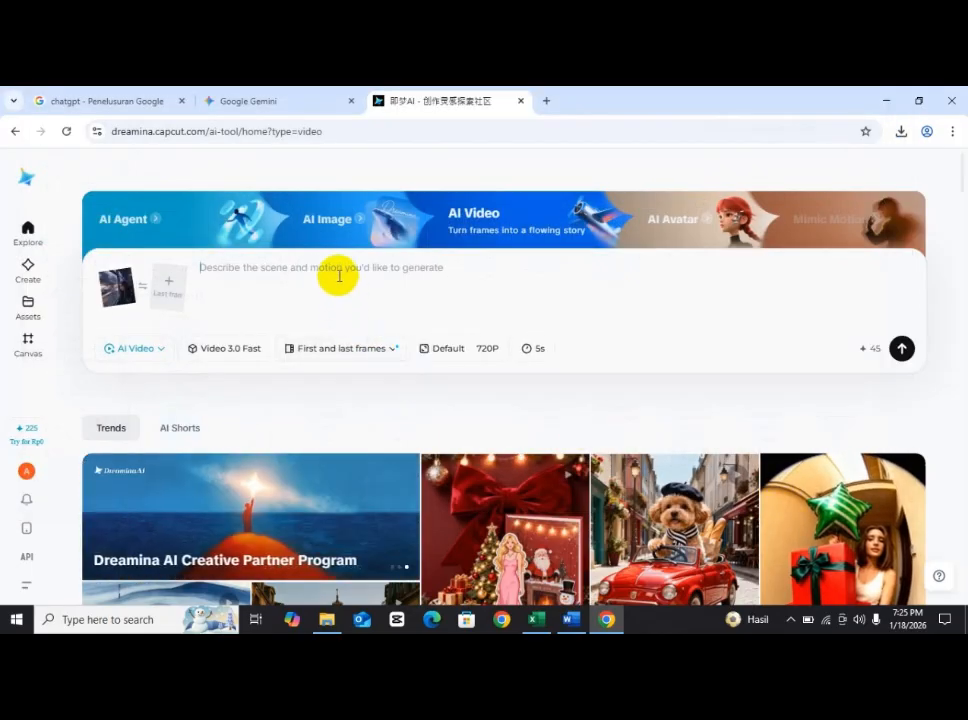
Enter the prompt "ubah menjadi video realistis" and generate the video
{"action": "type", "text": "ubah men"}
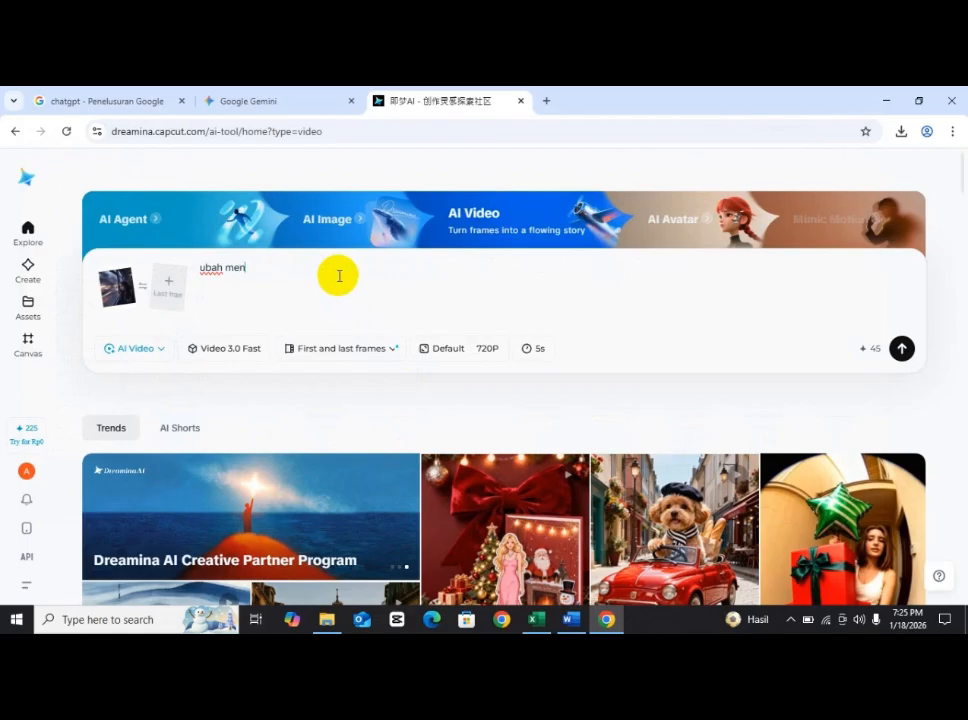
{"action": "type", "text": "jadi video realist"}
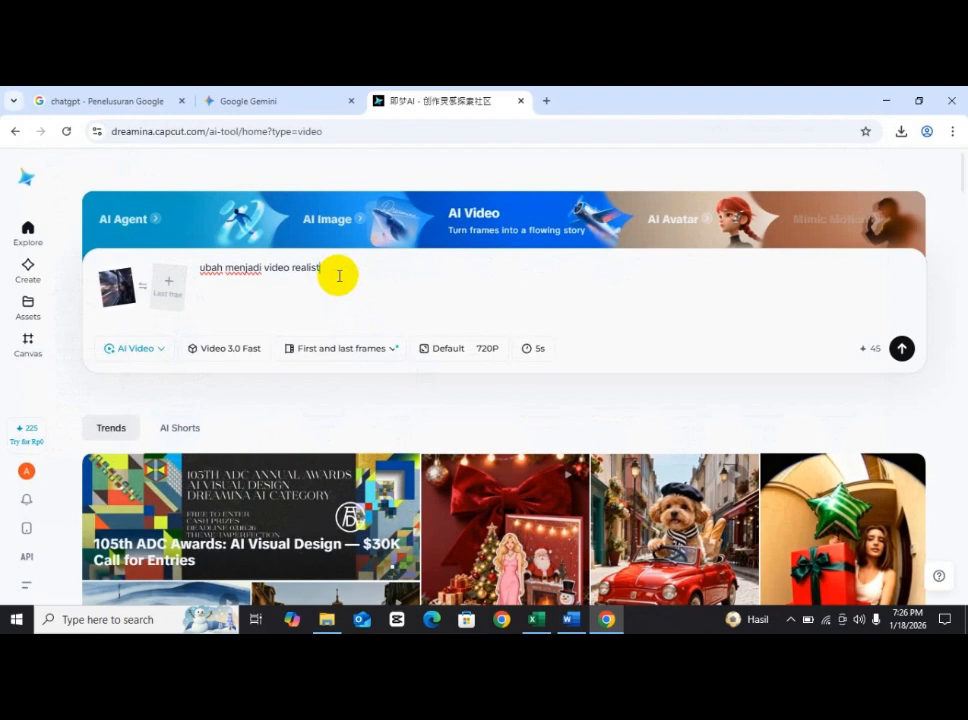
{"action": "type", "text": "is"}
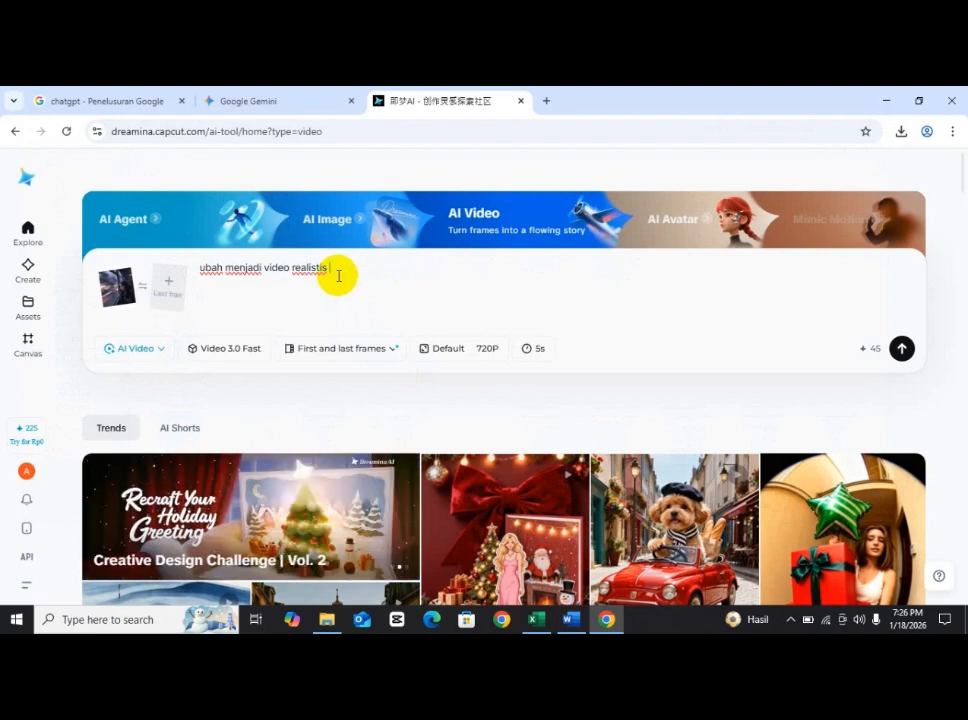
{"action": "left_click", "coordinate": [901, 348]}
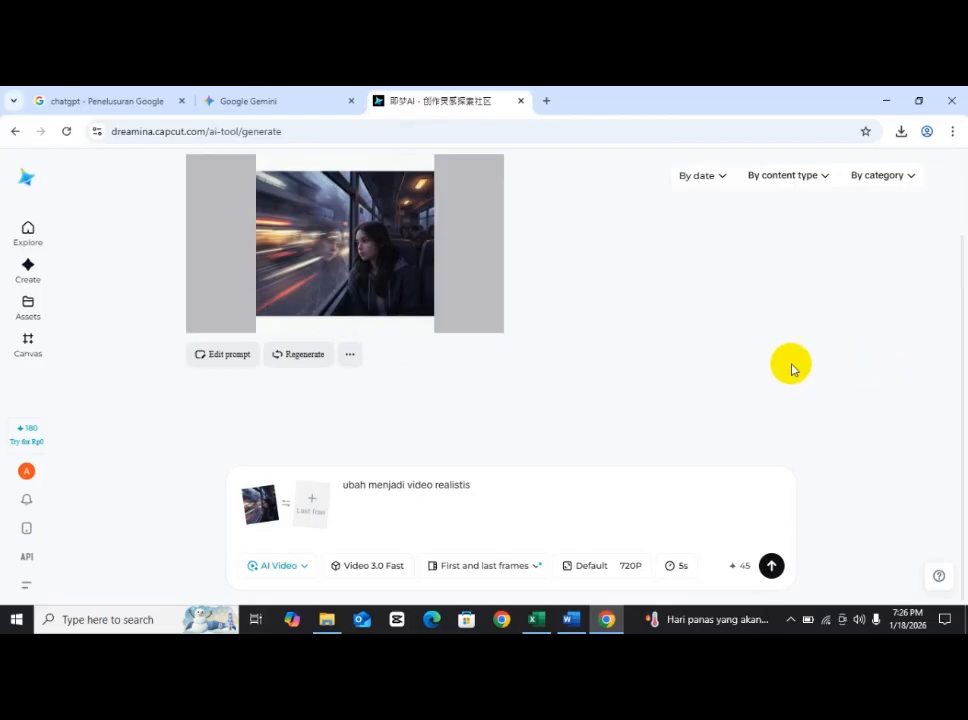
Preview and download the generated video of the girl at the bus window, and dismiss the mobile app promotion
{"action": "left_click", "coordinate": [487, 313]}
{"action": "left_click", "coordinate": [448, 246]}
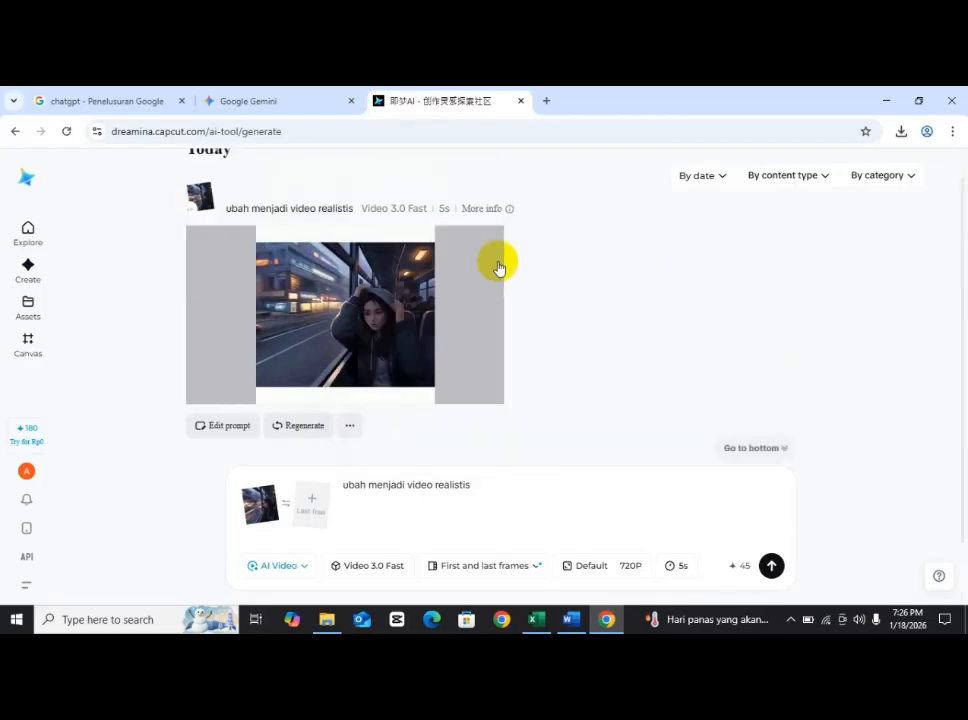
{"action": "left_click", "coordinate": [436, 243]}
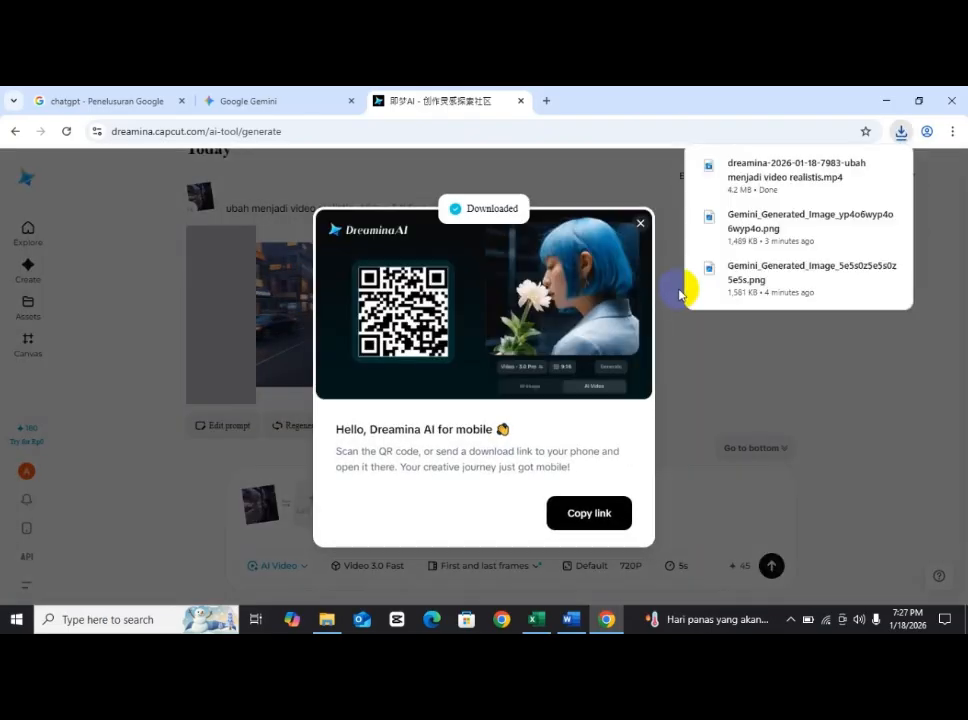
{"action": "left_click", "coordinate": [640, 226]}
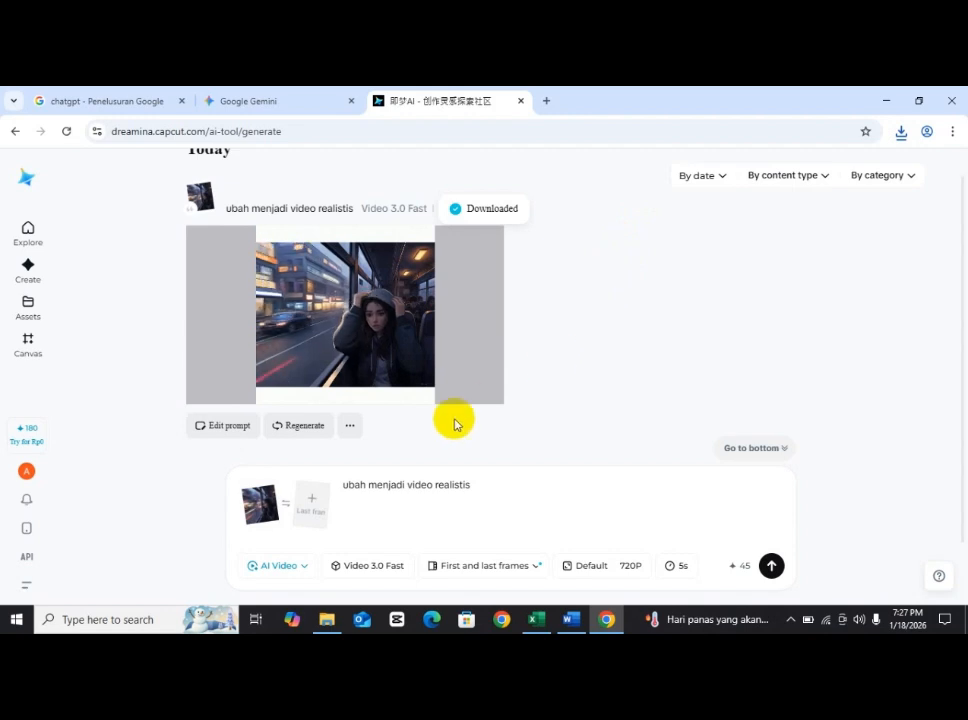
Remove the bus-window image from the first frame and open the file selection for a replacement image
{"action": "scroll", "coordinate": [406, 462], "scroll_direction": "down", "scroll_amount": 2}
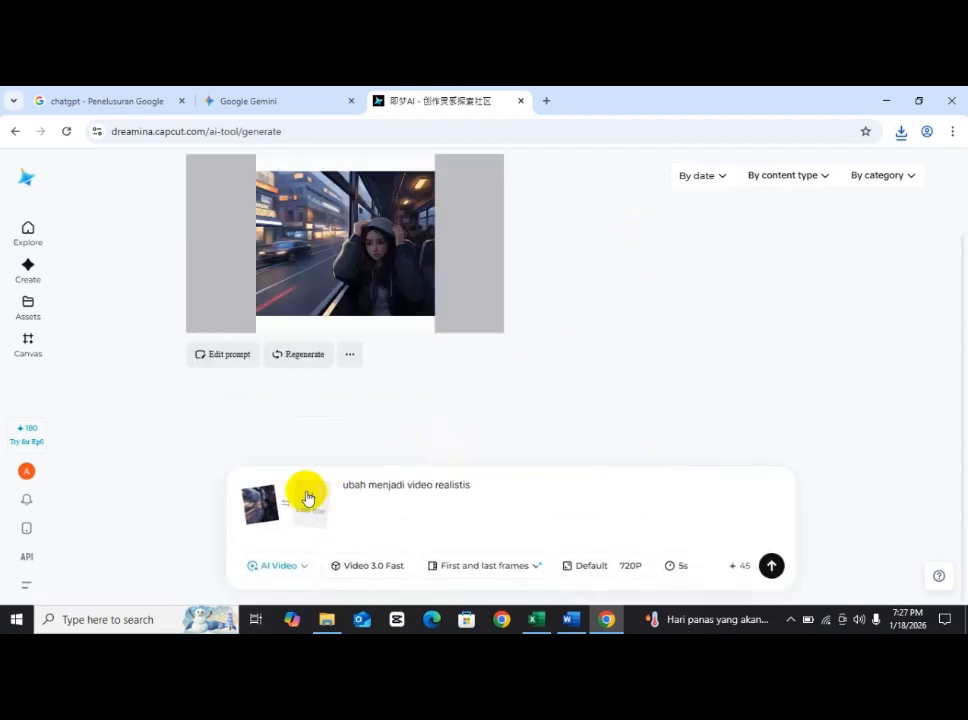
{"action": "left_click", "coordinate": [273, 474]}
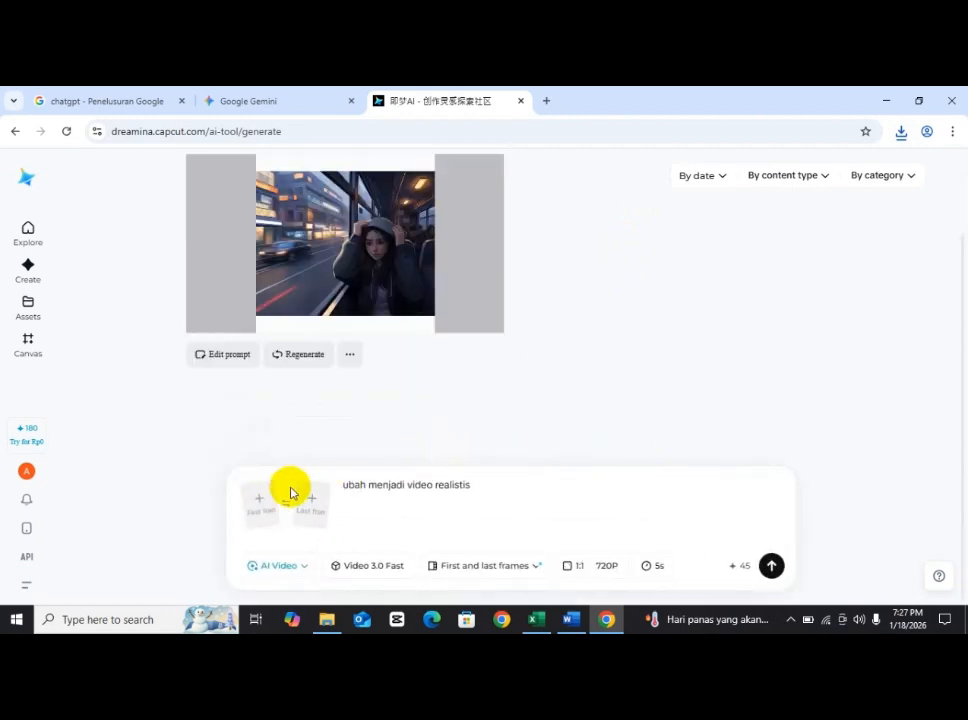
{"action": "left_click", "coordinate": [265, 508]}
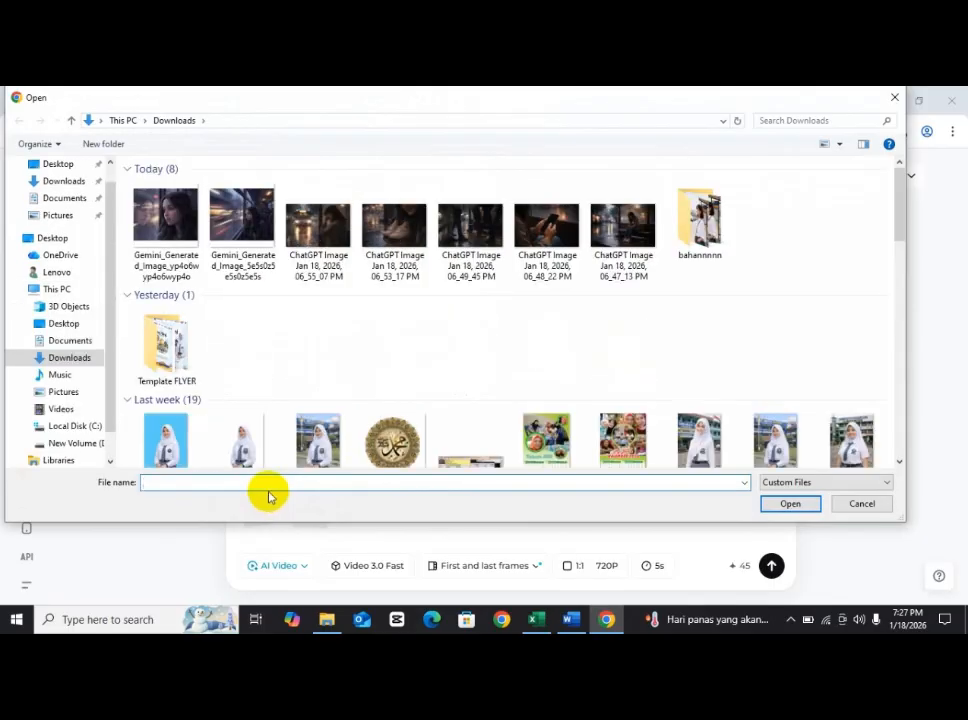
Cancel the pending image selection and compare the downloaded videos with the source images in the Downloads folder
{"action": "left_click", "coordinate": [326, 620]}
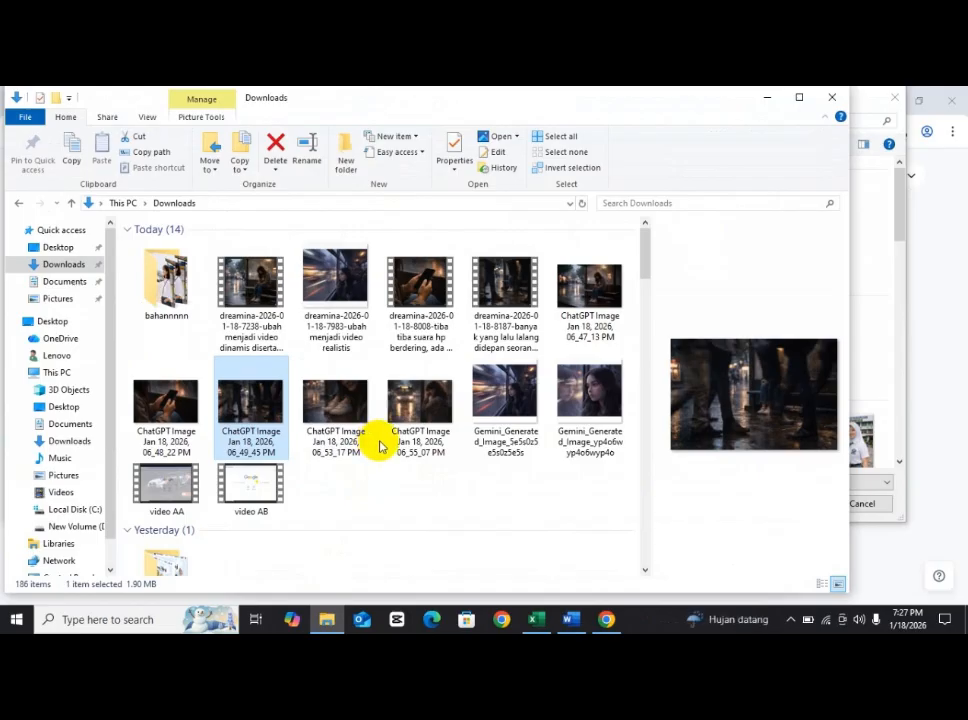
{"action": "left_click", "coordinate": [606, 619]}
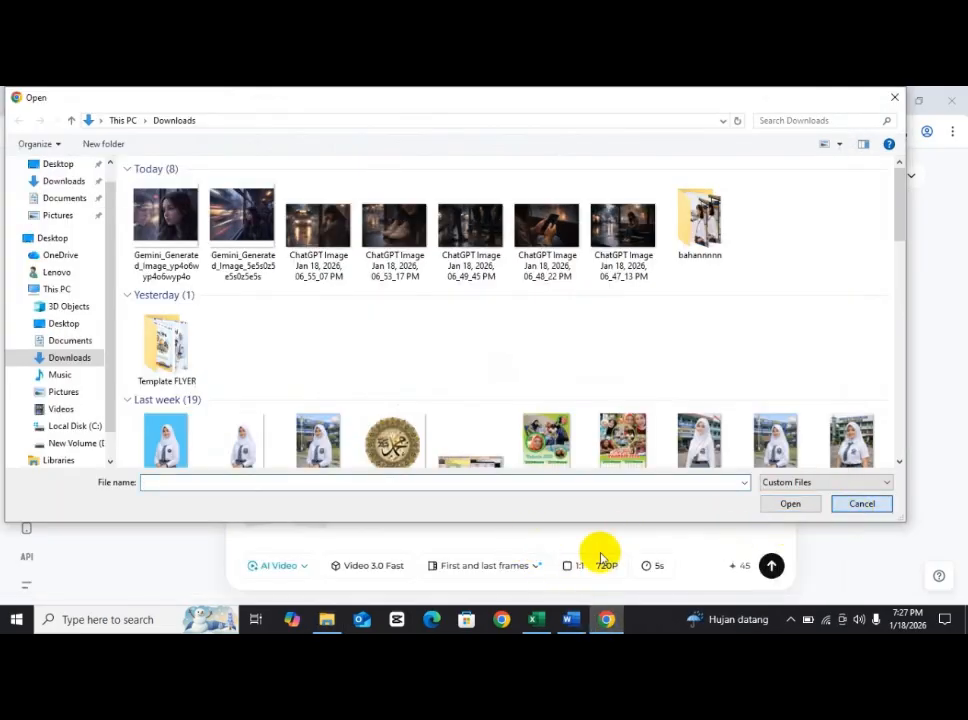
{"action": "left_click", "coordinate": [862, 504]}
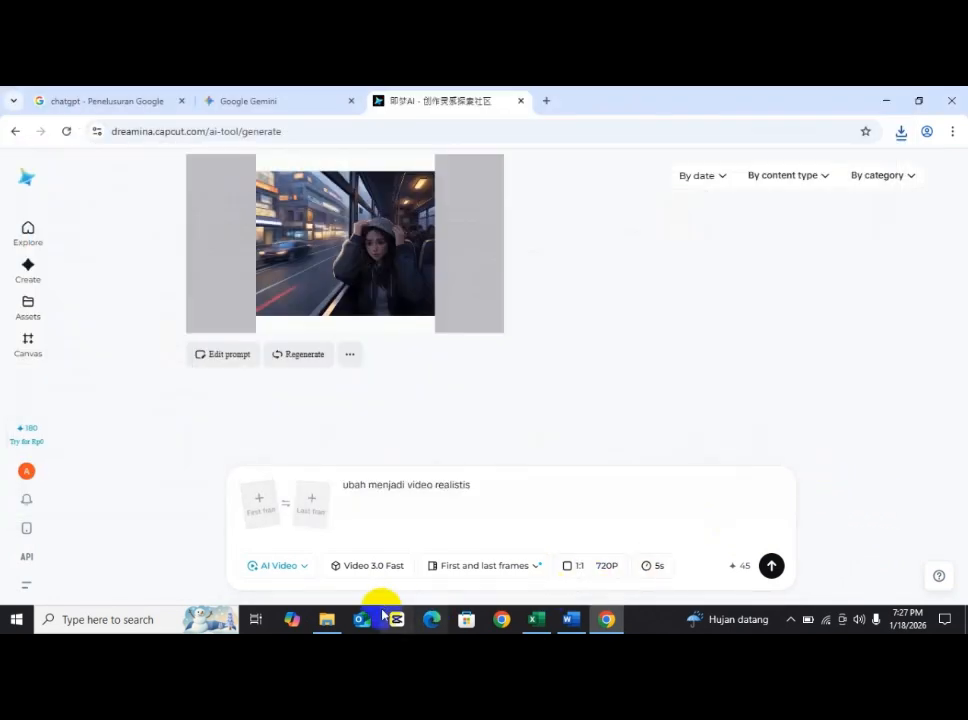
{"action": "left_click", "coordinate": [323, 622]}
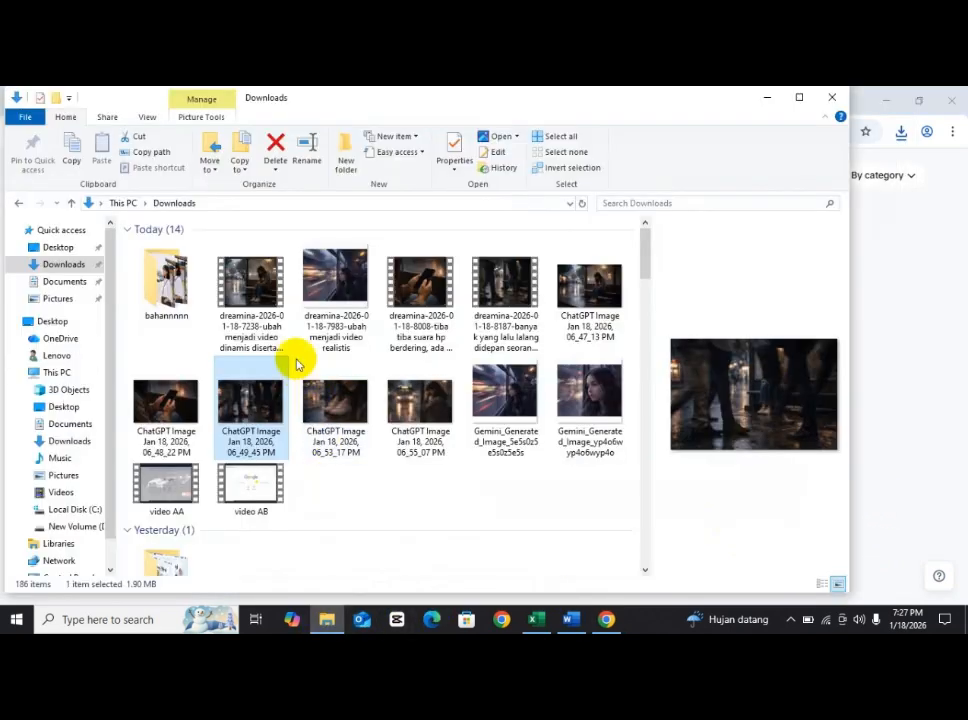
{"action": "left_click", "coordinate": [328, 325]}
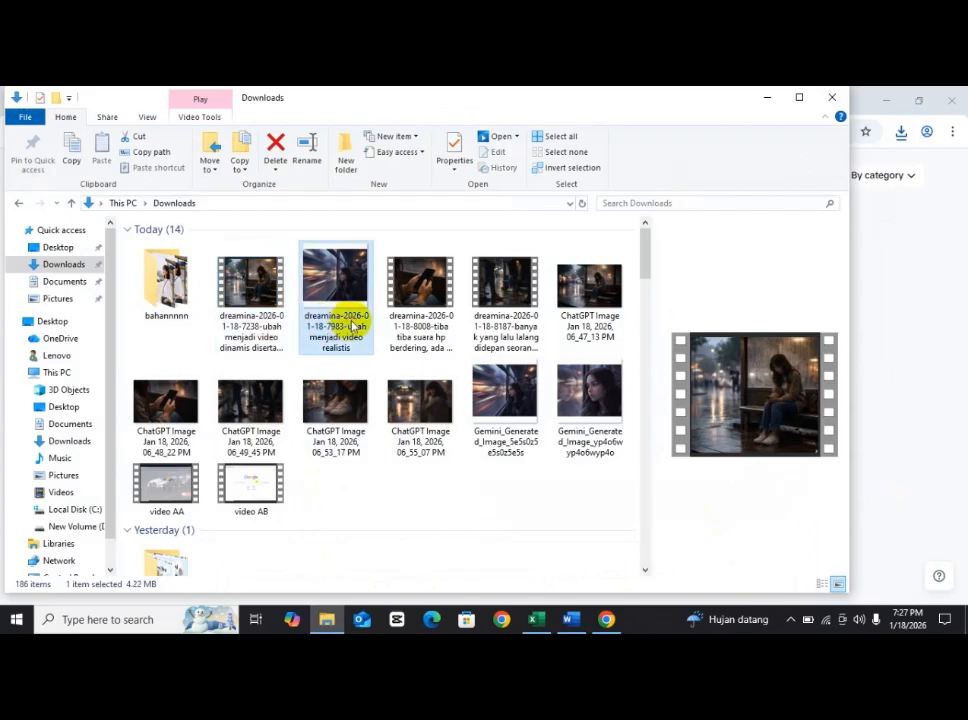
{"action": "left_click", "coordinate": [594, 425]}
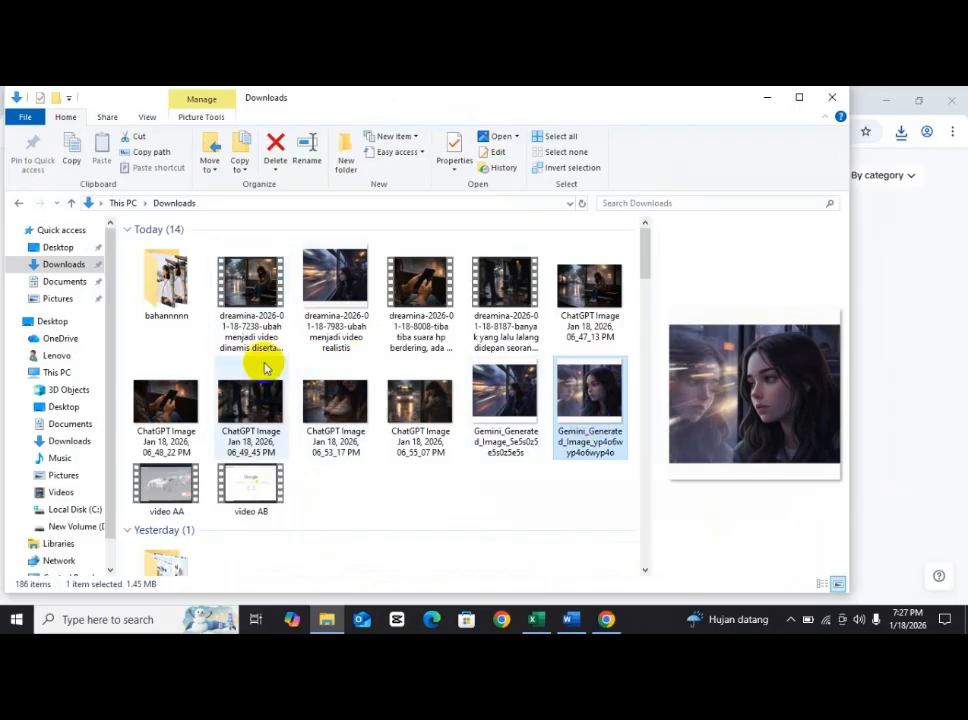
{"action": "left_click", "coordinate": [605, 622]}
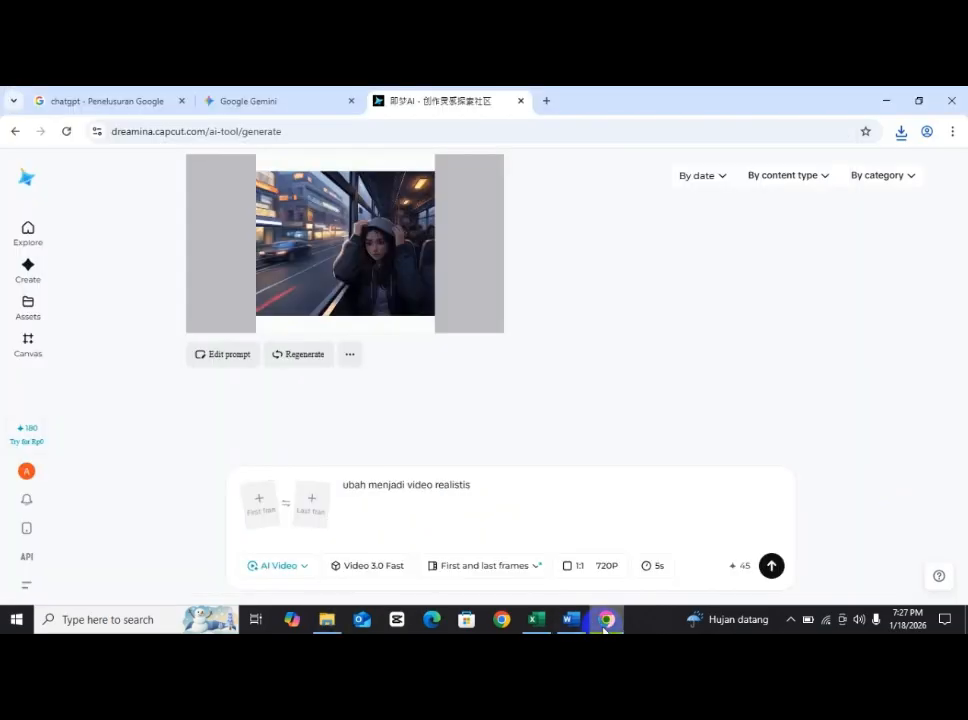
Upload Gemini_Generated_Image_yp4o6wyp4o6wyp4o as the first frame and generate its video with the existing prompt "ubah menjadi video realistis"
{"action": "left_click", "coordinate": [264, 505]}
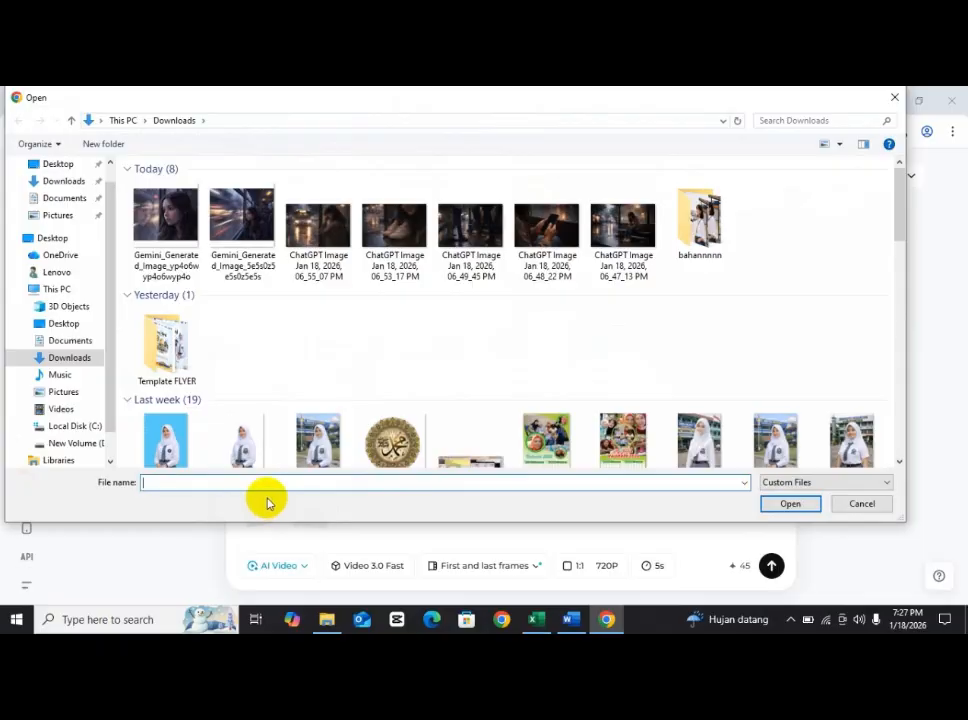
{"action": "left_click", "coordinate": [186, 220]}
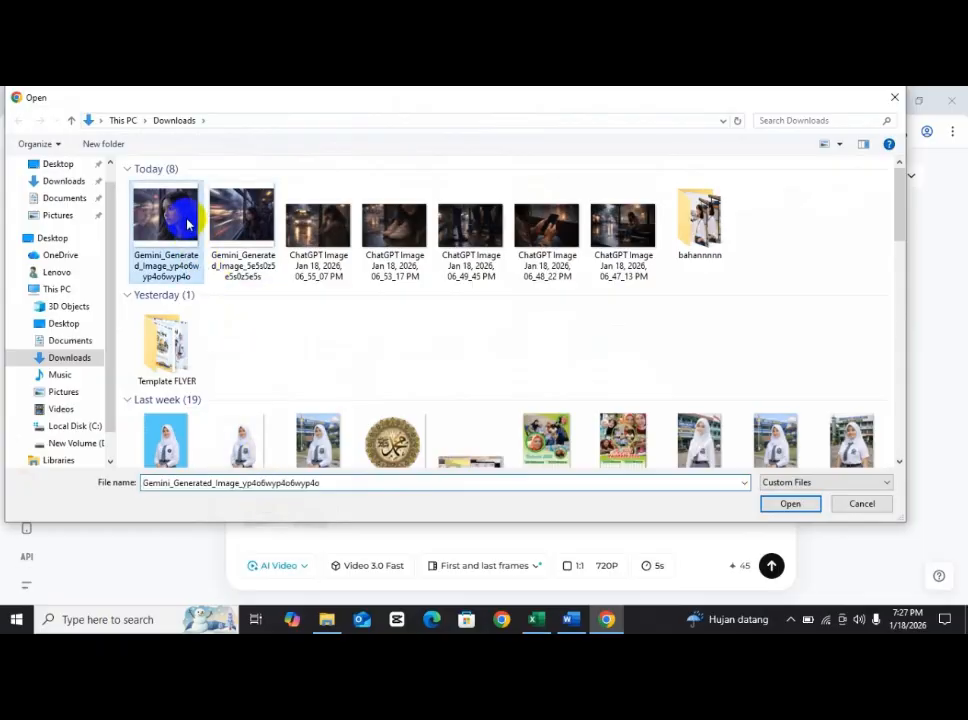
{"action": "left_click", "coordinate": [790, 504]}
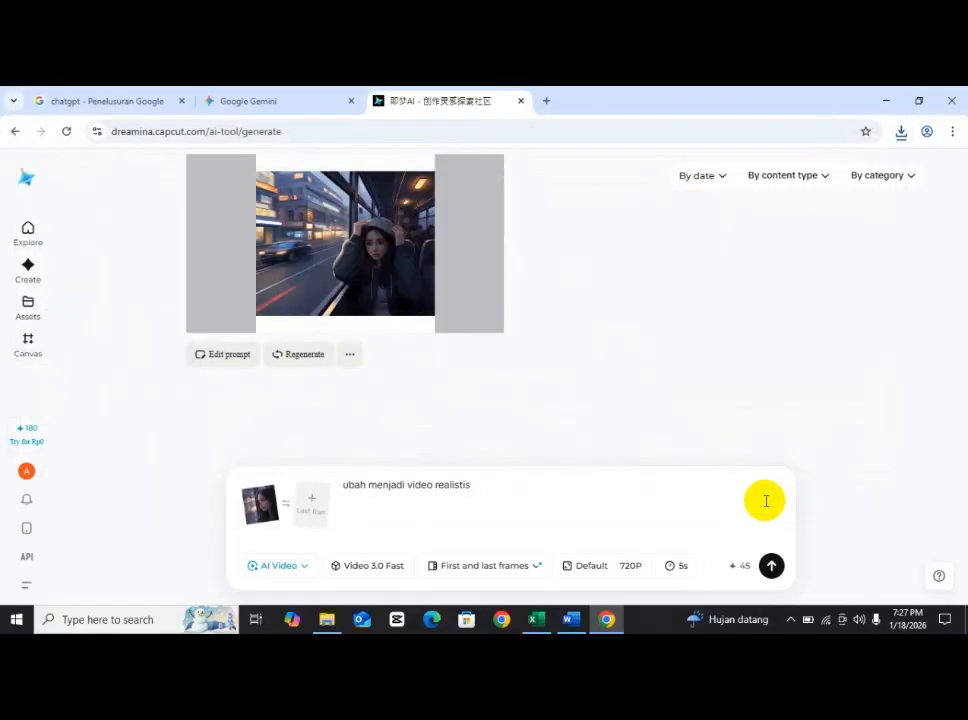
{"action": "left_click", "coordinate": [771, 566]}
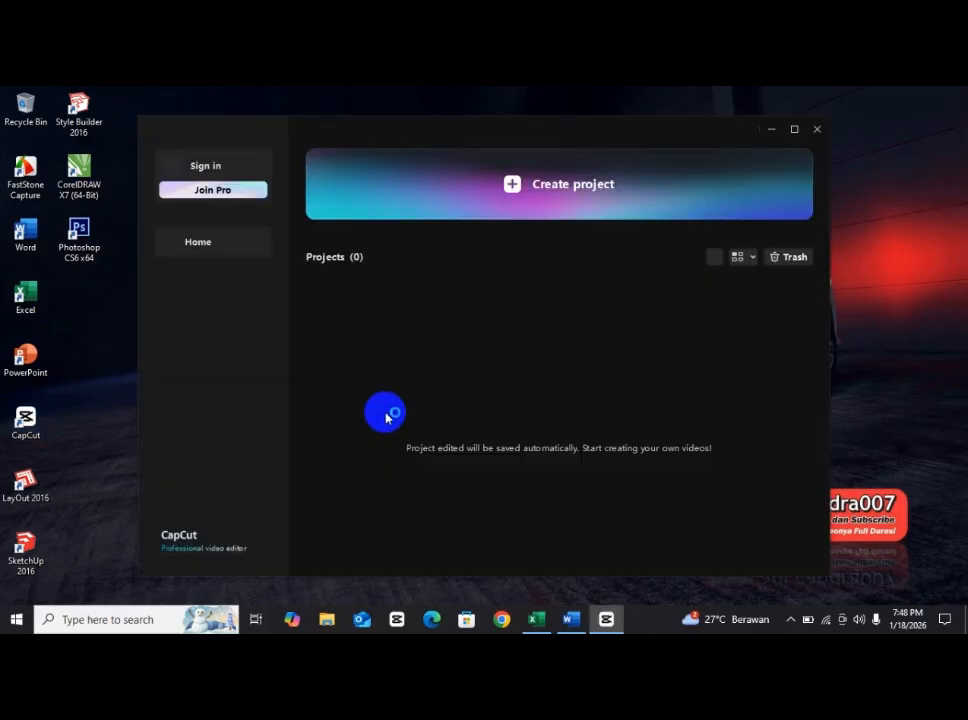
{"action": "left_click", "coordinate": [511, 196]}
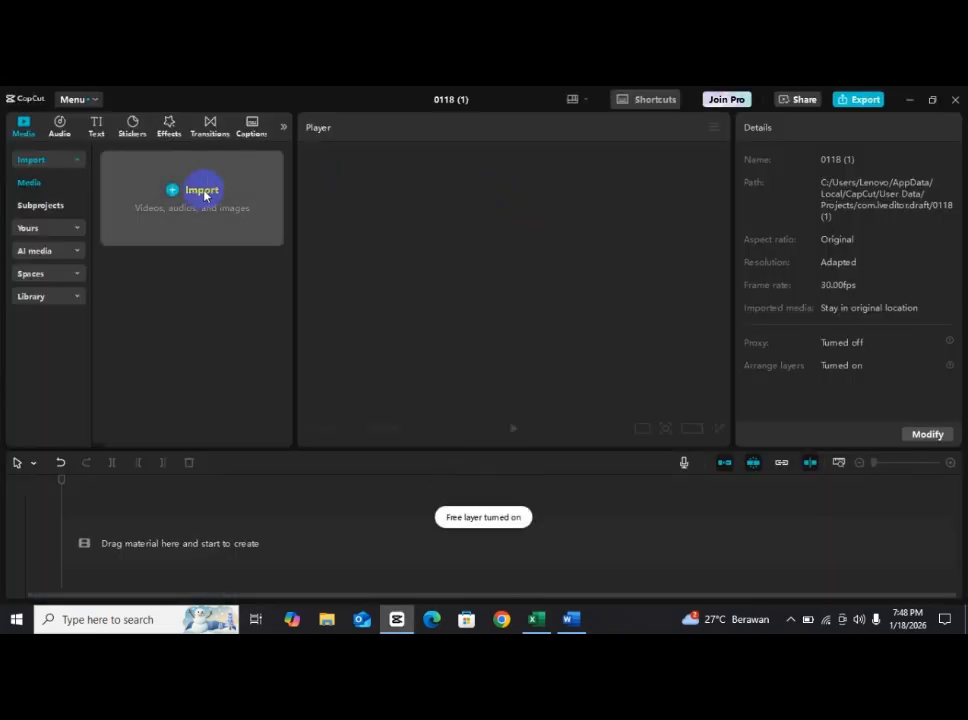
{"action": "left_click", "coordinate": [202, 190]}
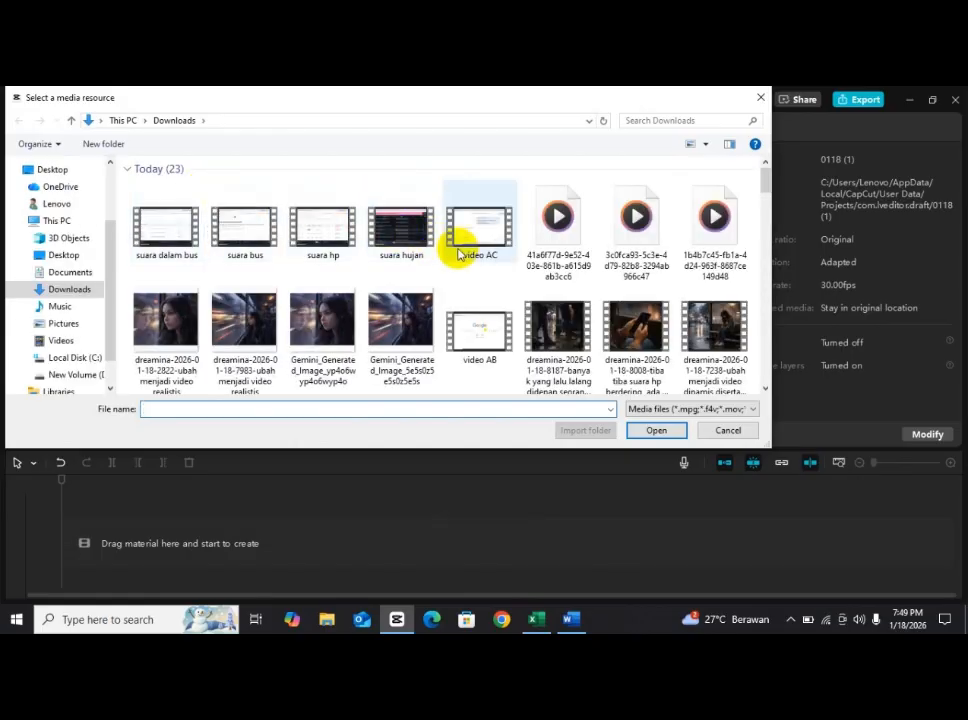
{"action": "scroll", "coordinate": [684, 318], "scroll_direction": "down", "scroll_amount": 2}
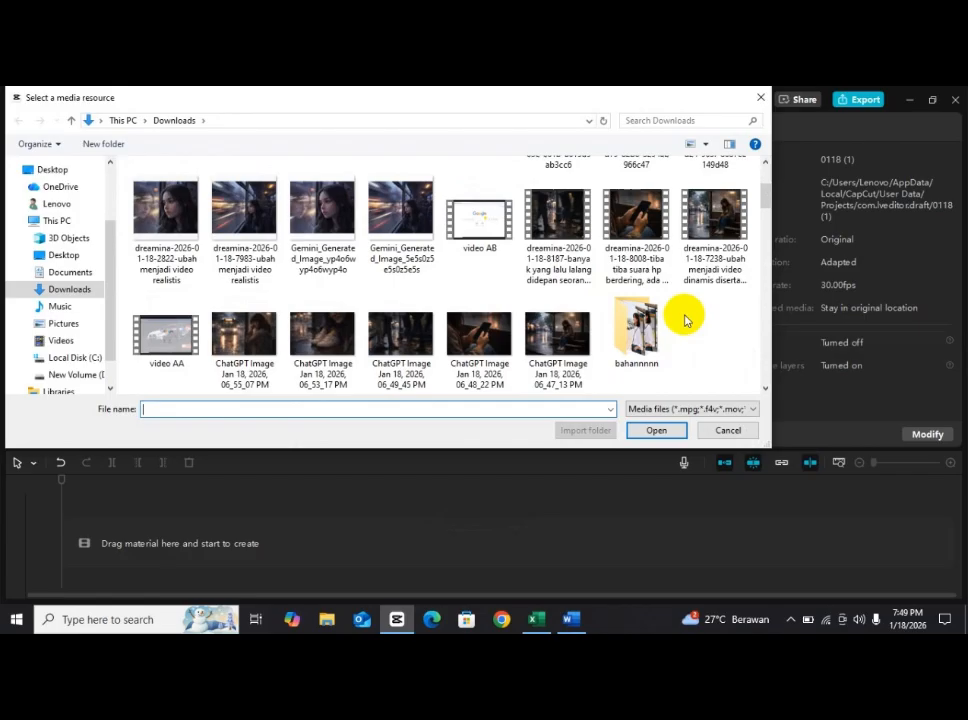
{"action": "left_click", "coordinate": [704, 266]}
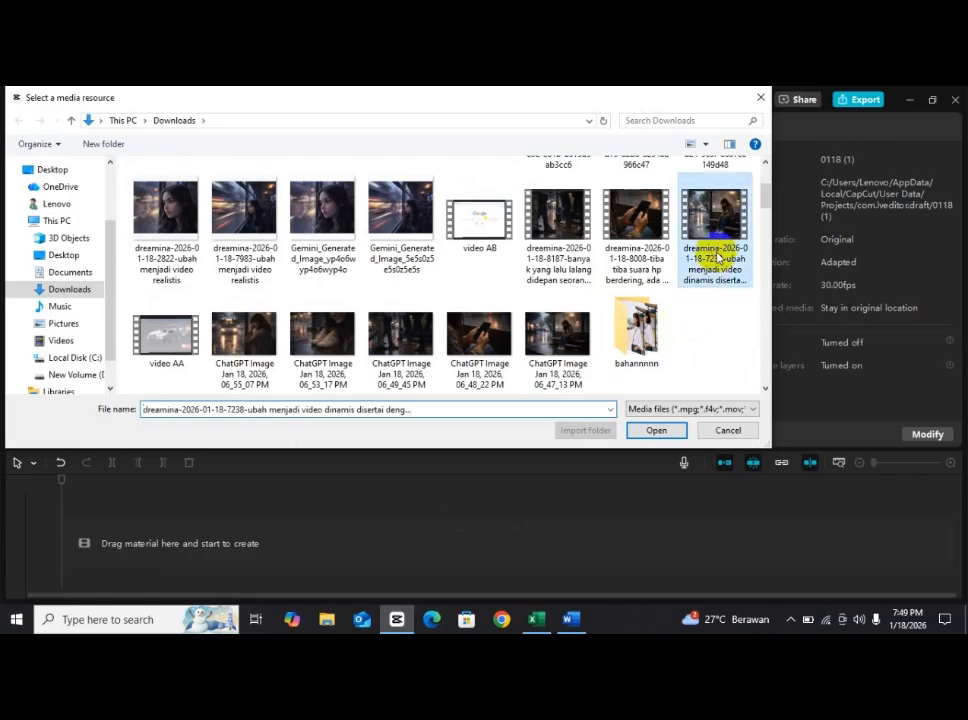
{"action": "left_click", "coordinate": [658, 431]}
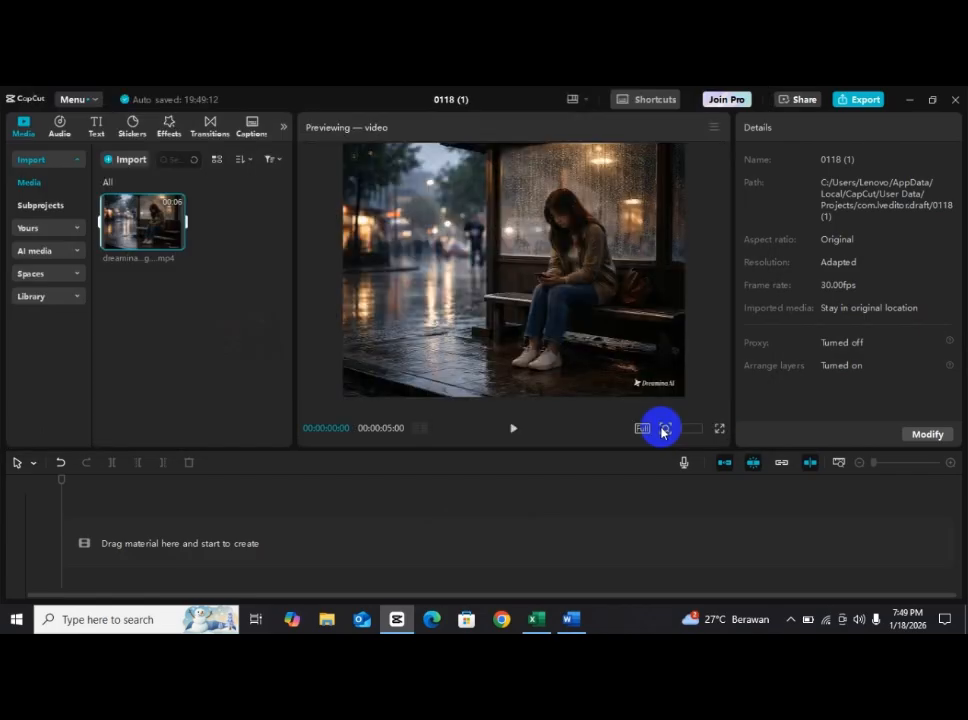
Place the bench video on the empty timeline and enlarge it to 118% so the Dreamina watermark falls outside the frame
{"action": "left_click_drag", "start_coordinate": [145, 245], "coordinate": [143, 537]}
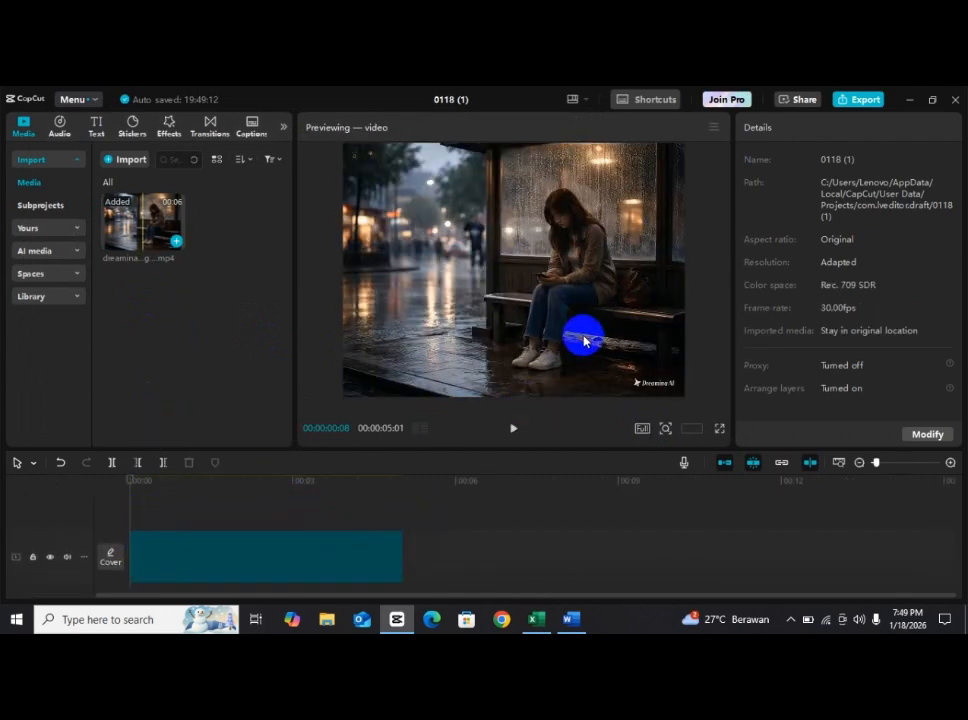
{"action": "left_click", "coordinate": [585, 341]}
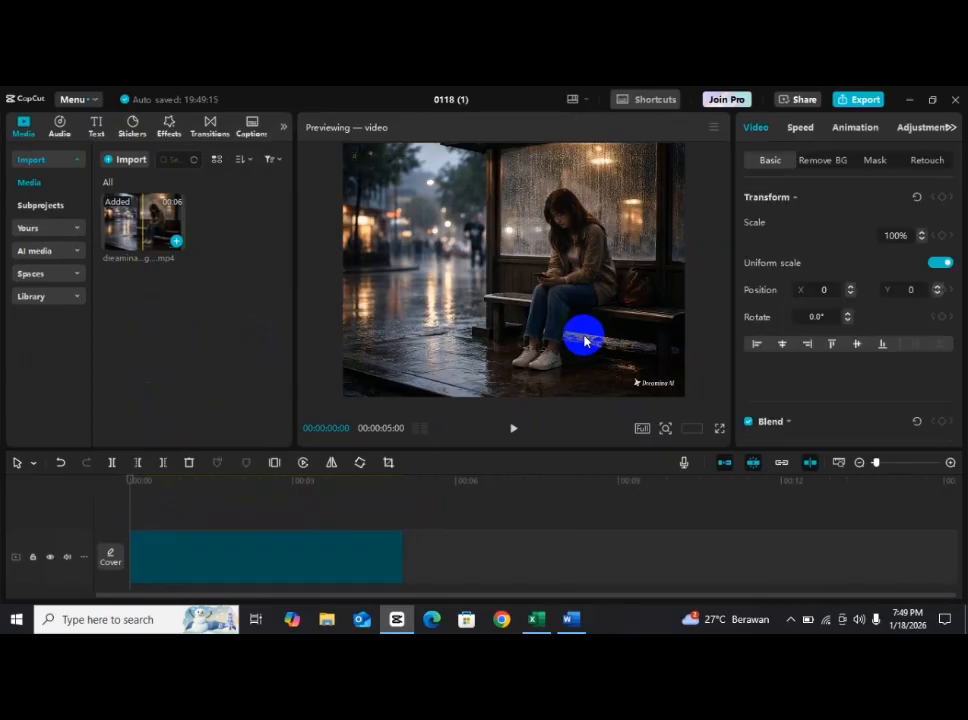
{"action": "left_click", "coordinate": [590, 311]}
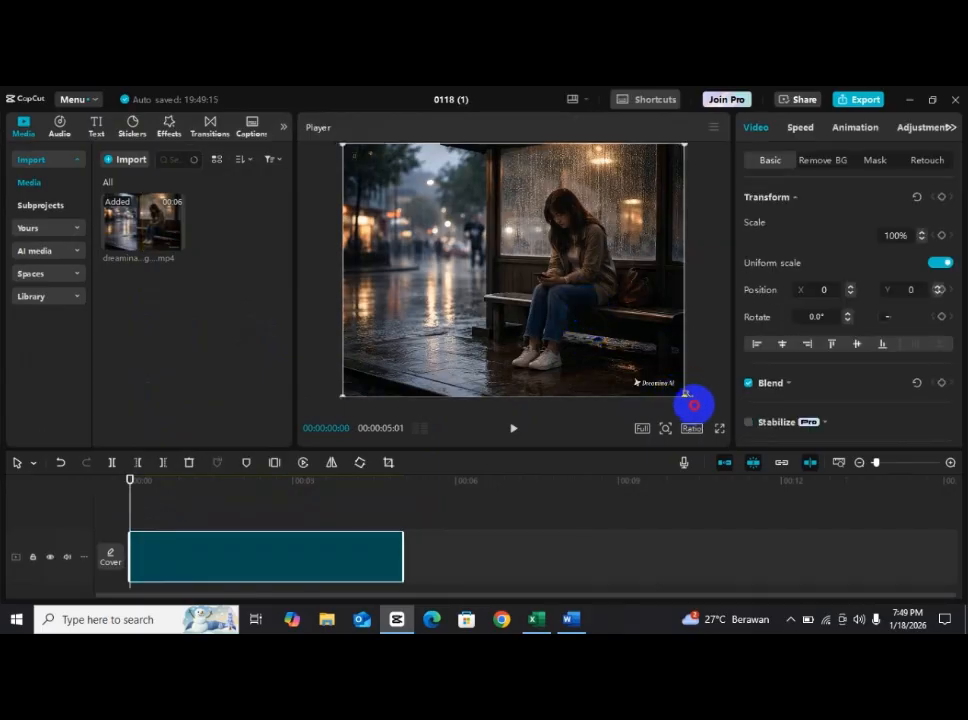
{"action": "left_click_drag", "start_coordinate": [687, 395], "coordinate": [720, 440]}
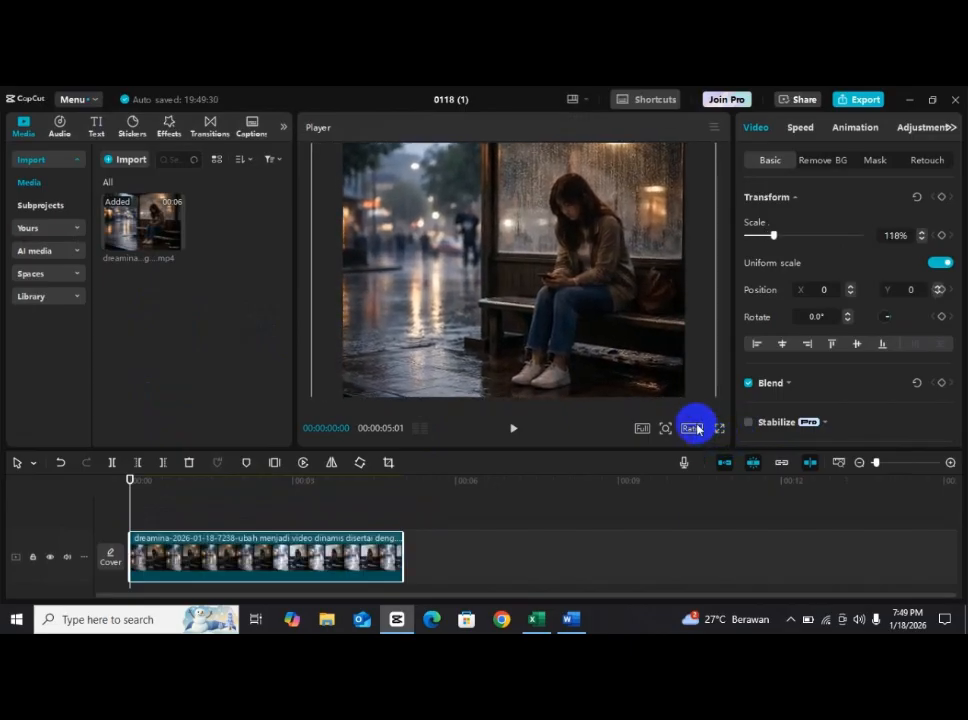
{"action": "left_click", "coordinate": [140, 161]}
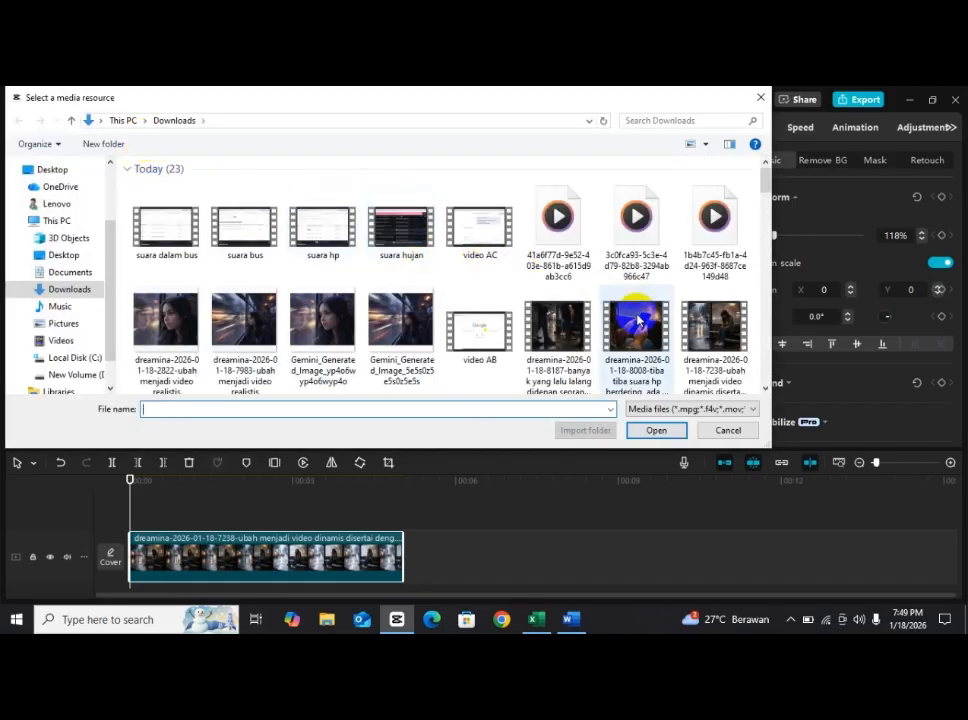
{"action": "left_click", "coordinate": [566, 335]}
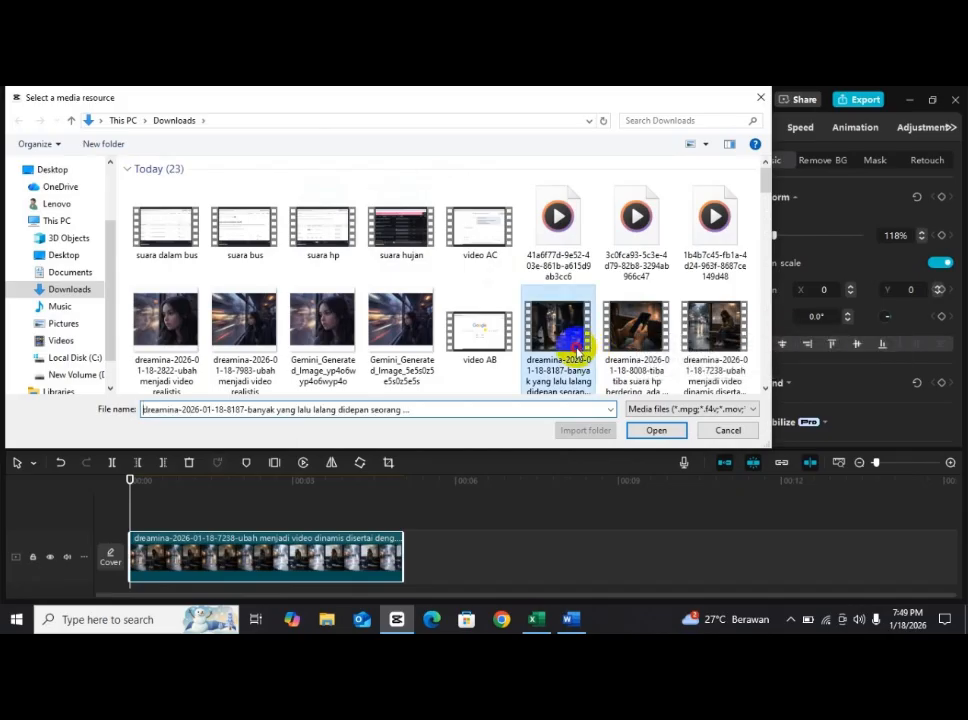
{"action": "left_click", "coordinate": [652, 431]}
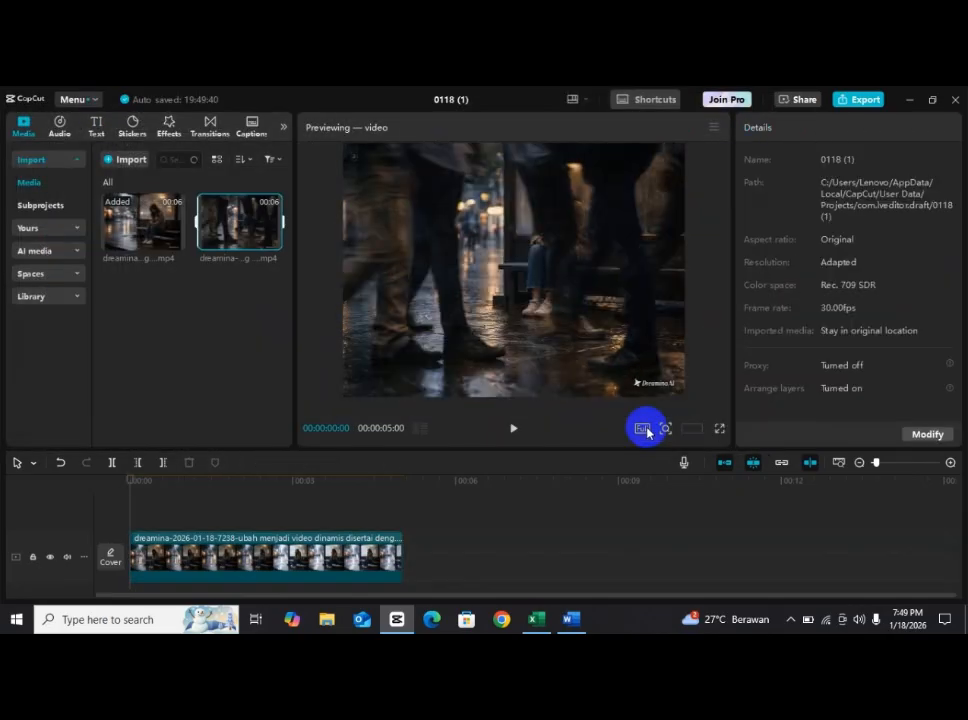
{"action": "left_click_drag", "start_coordinate": [270, 238], "coordinate": [420, 566]}
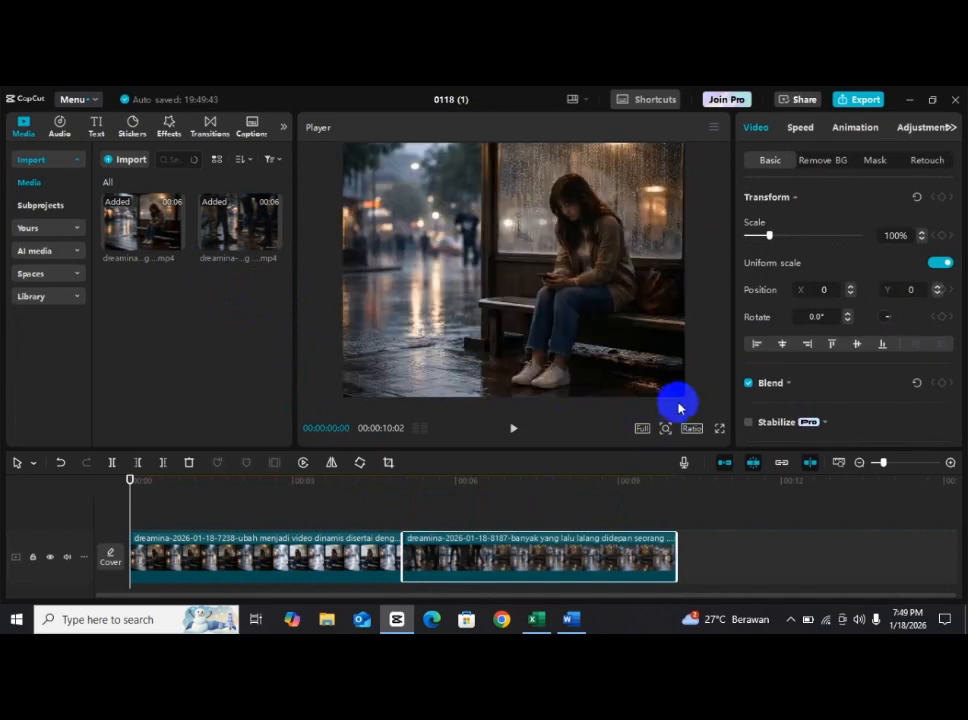
Select the passers-by clip, move the playhead to 00:00:08:12 within it, and enlarge the clip to 114%
{"action": "left_click", "coordinate": [680, 395]}
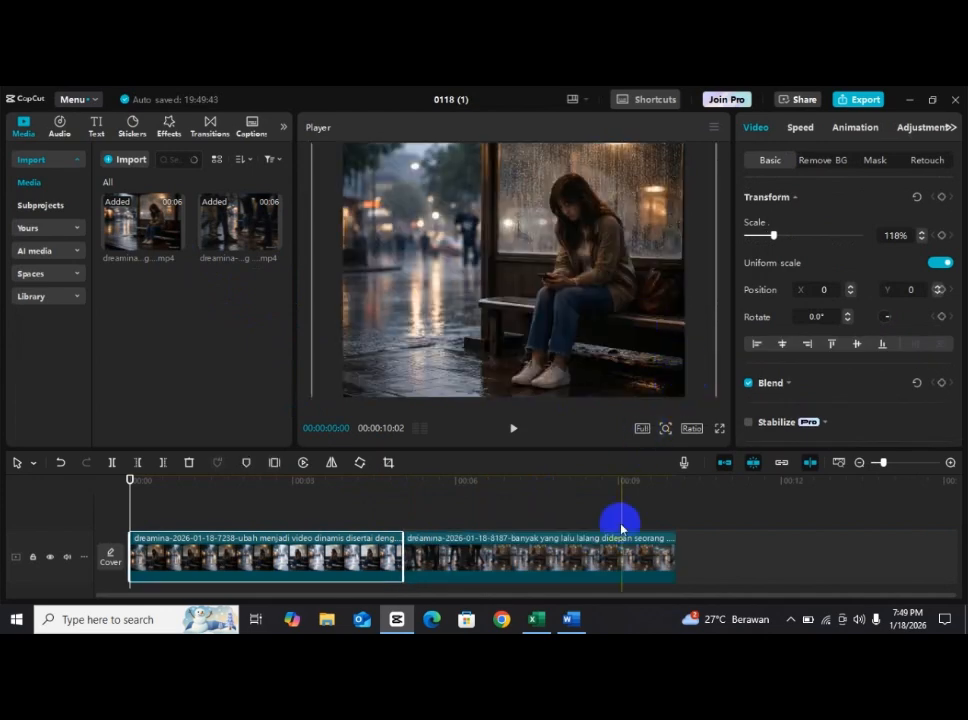
{"action": "left_click", "coordinate": [614, 549]}
{"action": "left_click", "coordinate": [680, 396]}
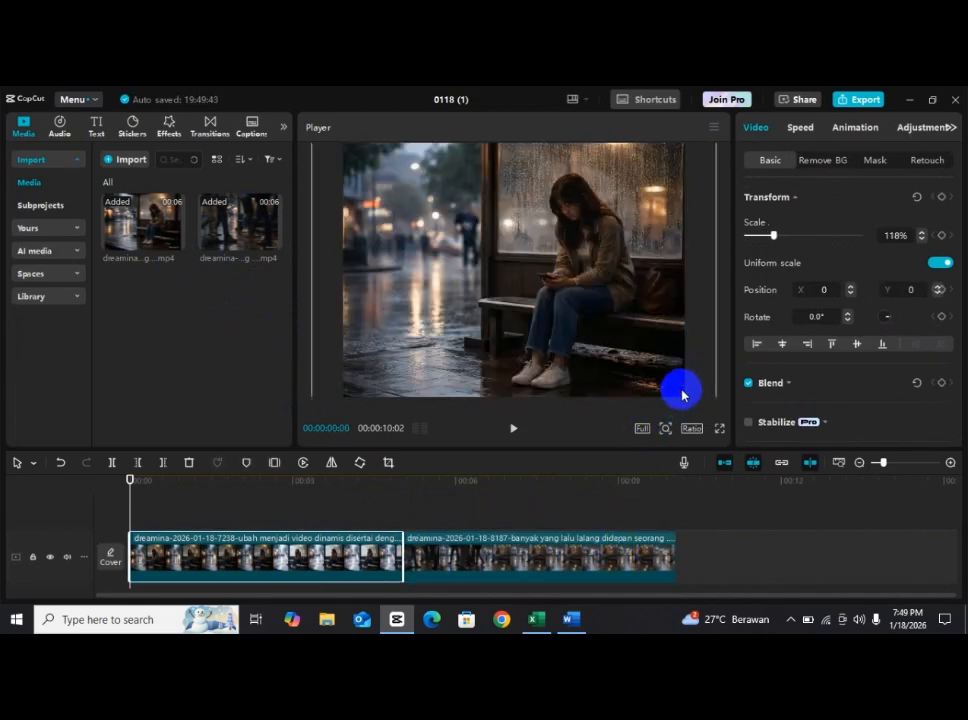
{"action": "left_click", "coordinate": [633, 535]}
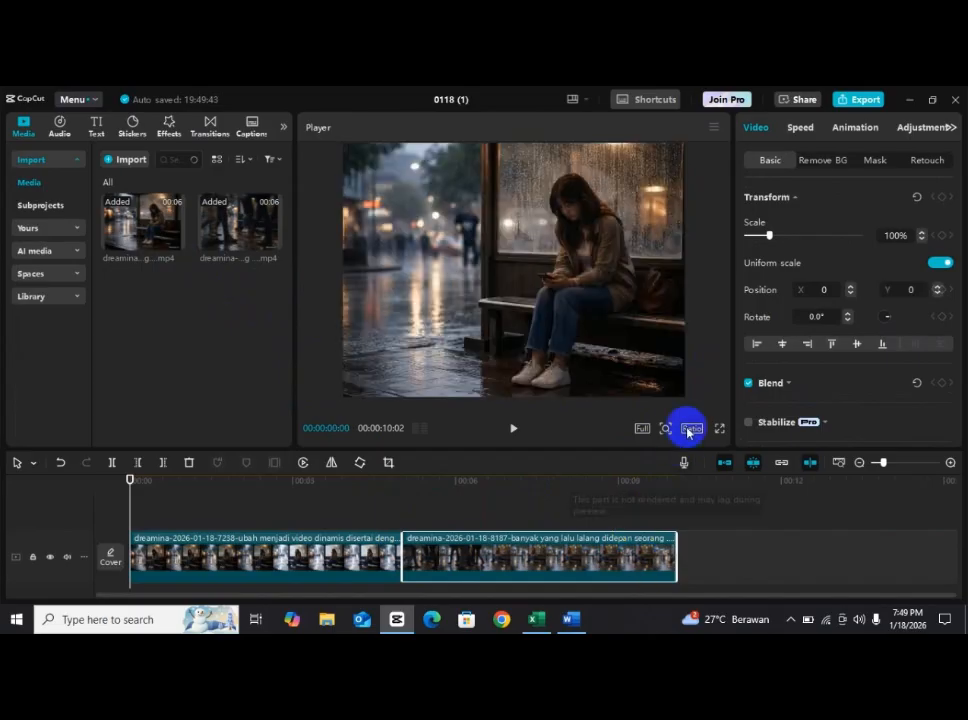
{"action": "left_click_drag", "start_coordinate": [443, 486], "coordinate": [585, 486]}
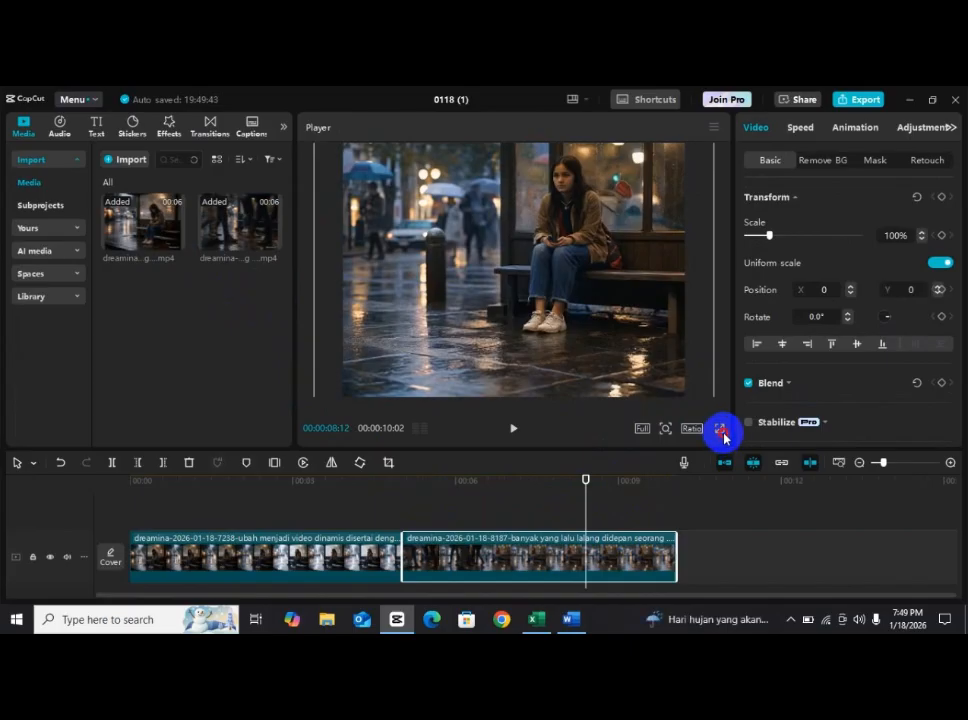
{"action": "left_click_drag", "start_coordinate": [724, 438], "coordinate": [719, 434]}
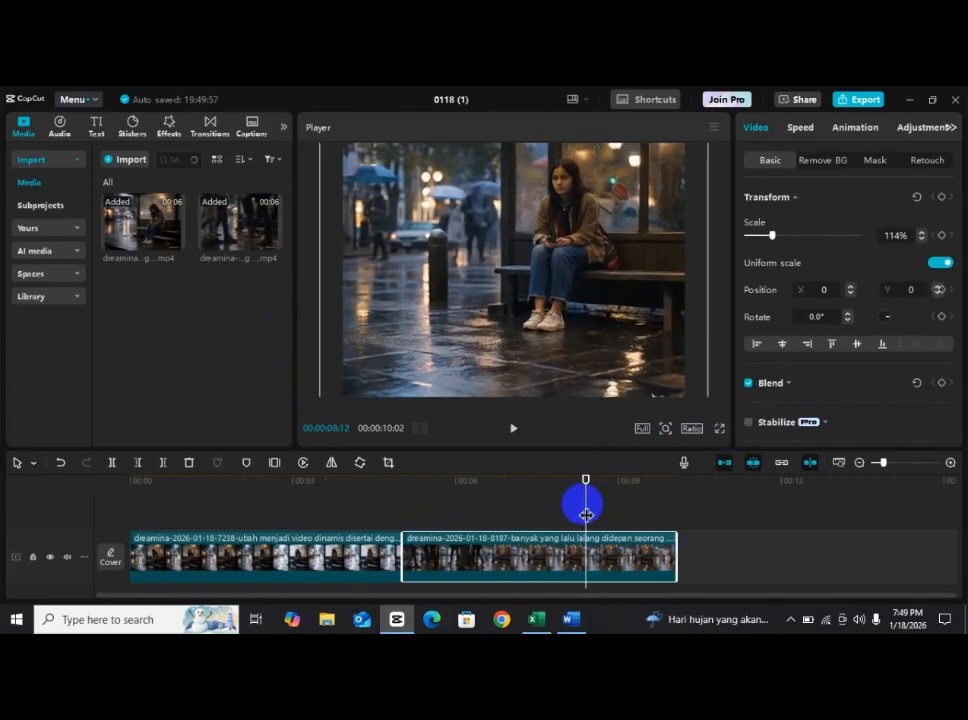
Scrub to the end of the passers-by clip, enlarge it to 117% and reposition it to X -108, Y -188
{"action": "left_click_drag", "start_coordinate": [586, 514], "coordinate": [290, 519]}
{"action": "left_click", "coordinate": [596, 533]}
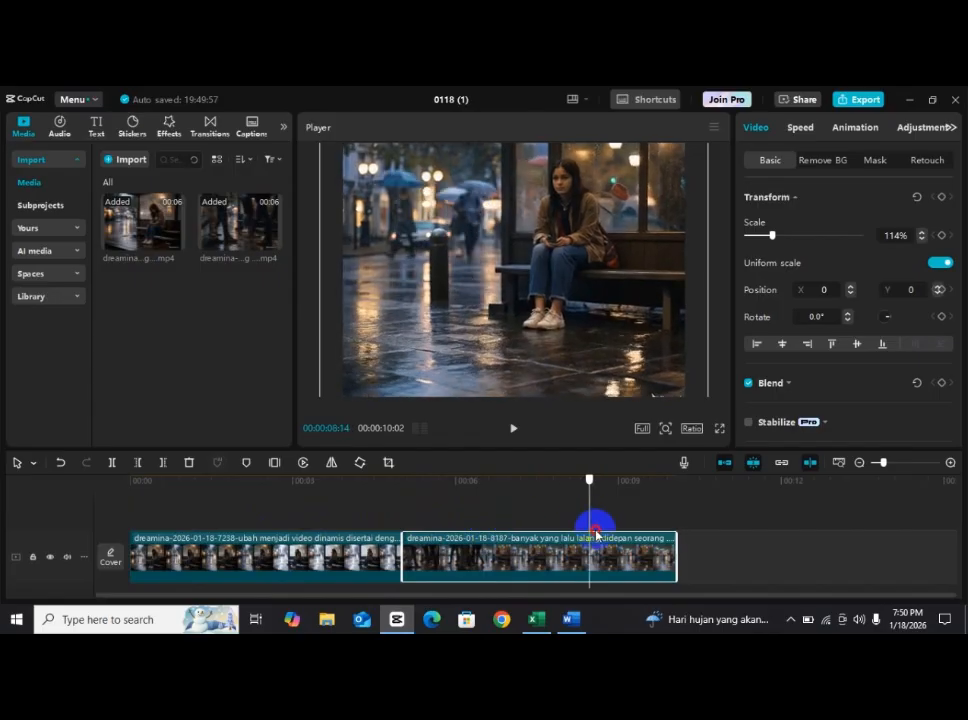
{"action": "left_click_drag", "start_coordinate": [596, 533], "coordinate": [678, 533]}
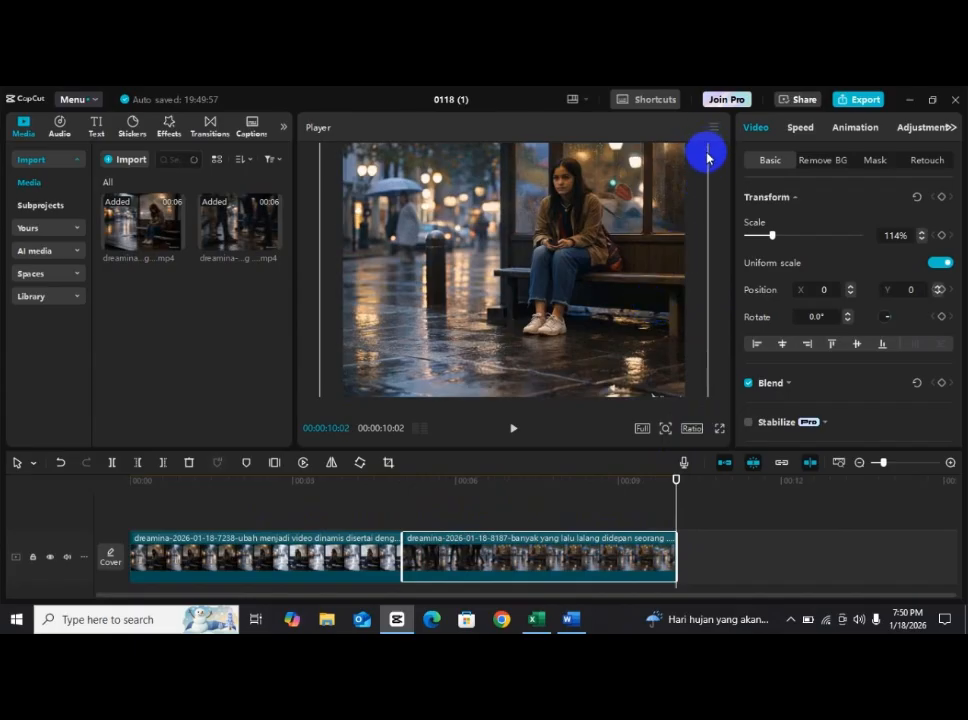
{"action": "mouse_move", "coordinate": [707, 156]}
{"action": "left_mouse_down"}
{"action": "mouse_move", "coordinate": [686, 186]}
{"action": "mouse_move", "coordinate": [703, 149]}
{"action": "left_mouse_up"}
{"action": "left_click_drag", "start_coordinate": [592, 263], "coordinate": [629, 378]}
{"action": "left_click_drag", "start_coordinate": [676, 486], "coordinate": [678, 525]}
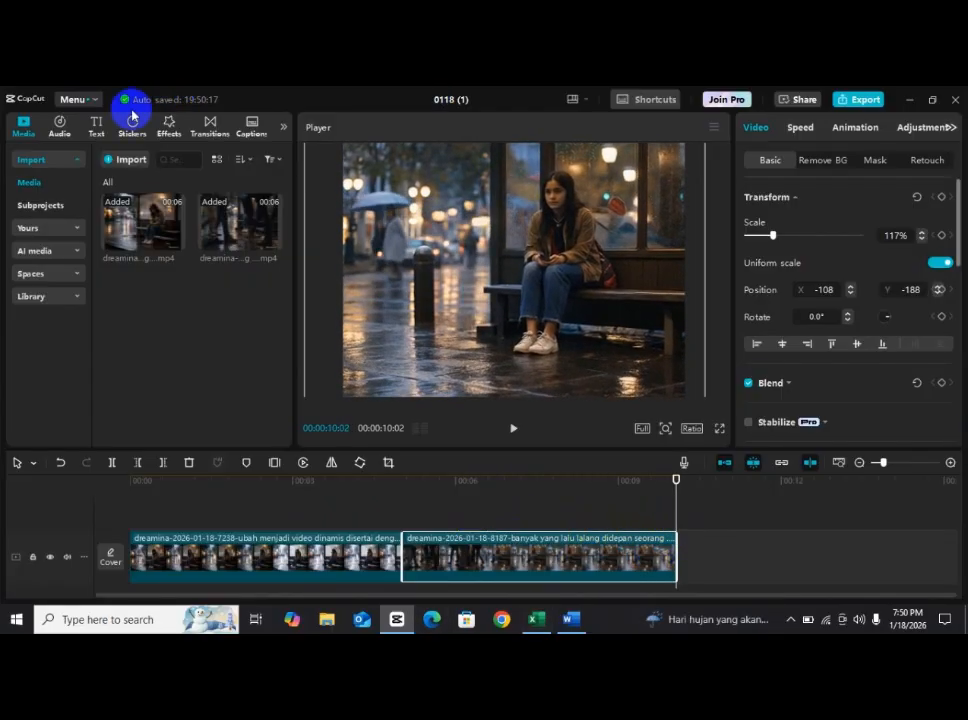
{"action": "left_click", "coordinate": [129, 160]}
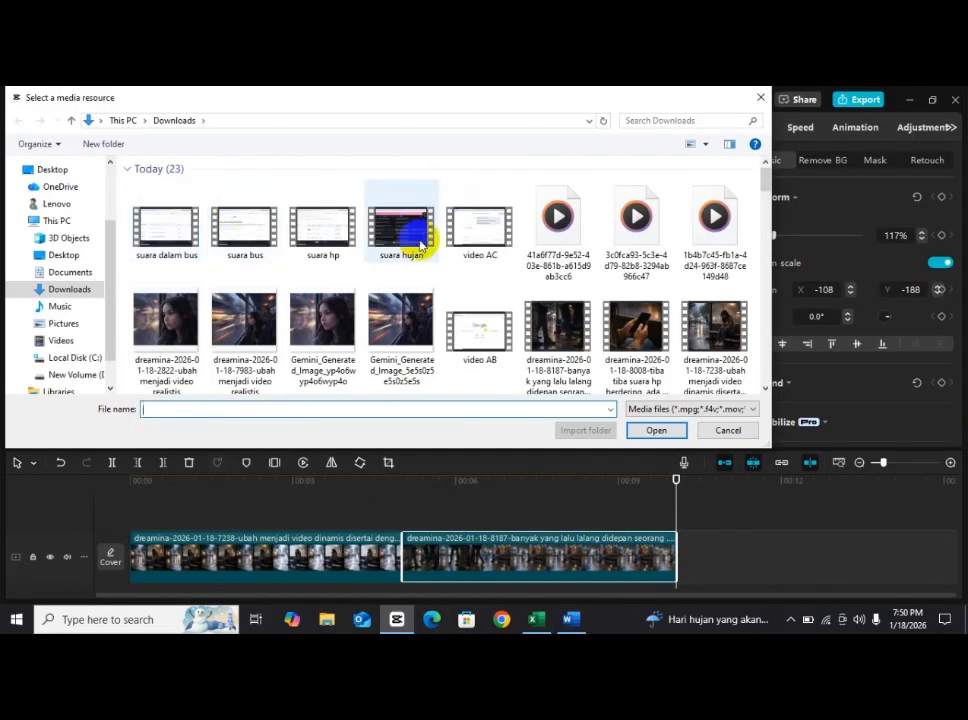
{"action": "left_click", "coordinate": [621, 336]}
{"action": "left_click", "coordinate": [652, 431]}
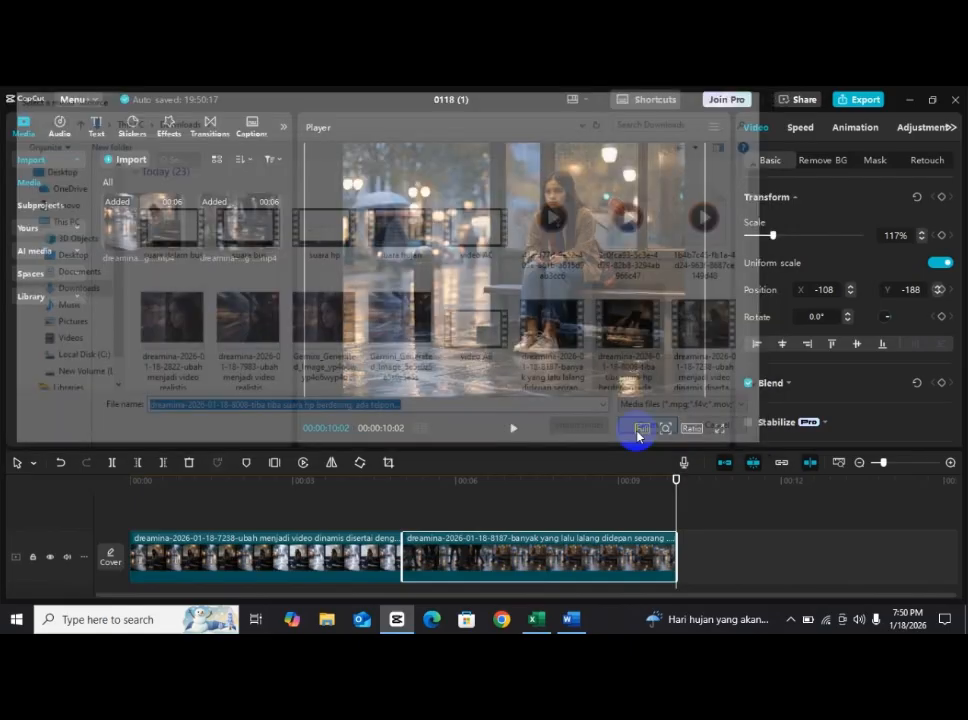
{"action": "left_click_drag", "start_coordinate": [143, 300], "coordinate": [685, 550]}
{"action": "left_click_drag", "start_coordinate": [890, 467], "coordinate": [888, 478]}
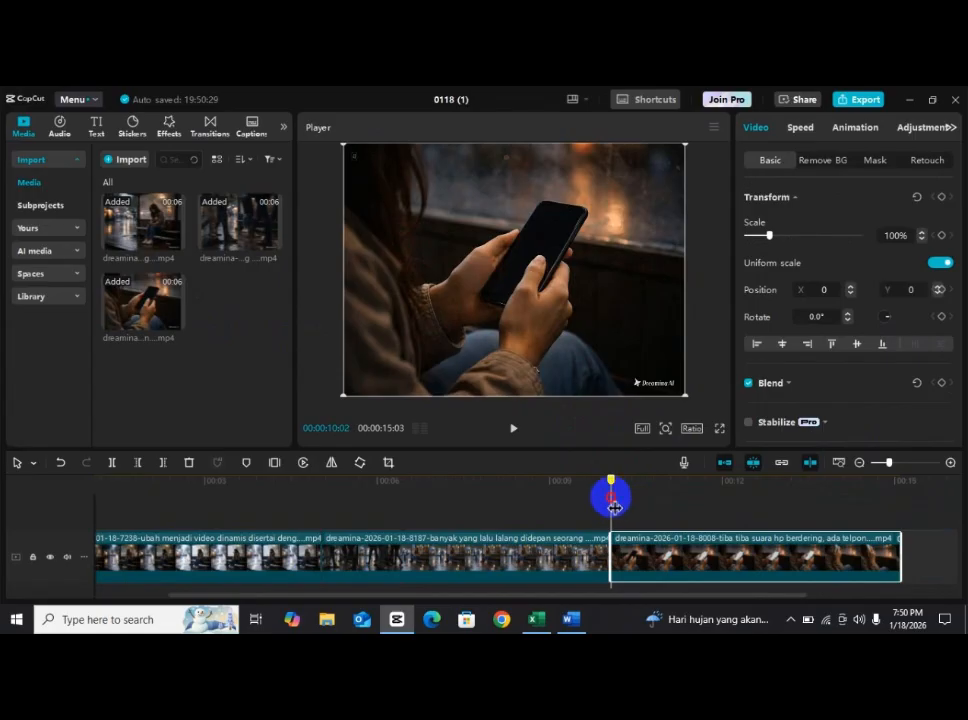
Enlarge the ringing-phone clip to 119% and scrub through to its end
{"action": "left_click_drag", "start_coordinate": [614, 507], "coordinate": [631, 501]}
{"action": "left_click_drag", "start_coordinate": [683, 397], "coordinate": [722, 431]}
{"action": "left_click_drag", "start_coordinate": [633, 506], "coordinate": [911, 526]}
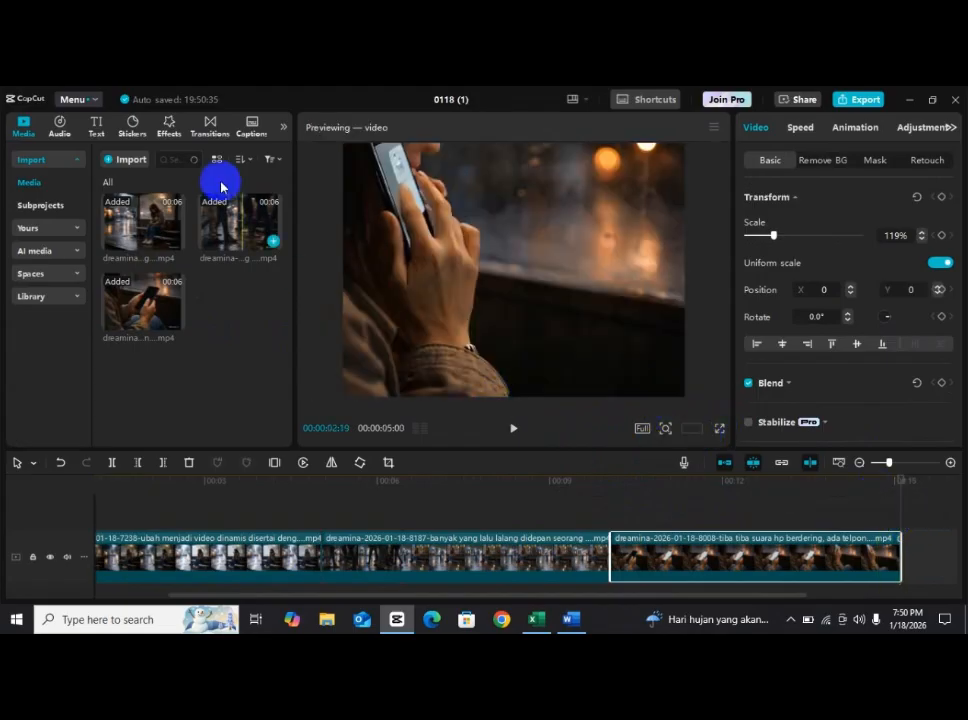
{"action": "left_click", "coordinate": [130, 160]}
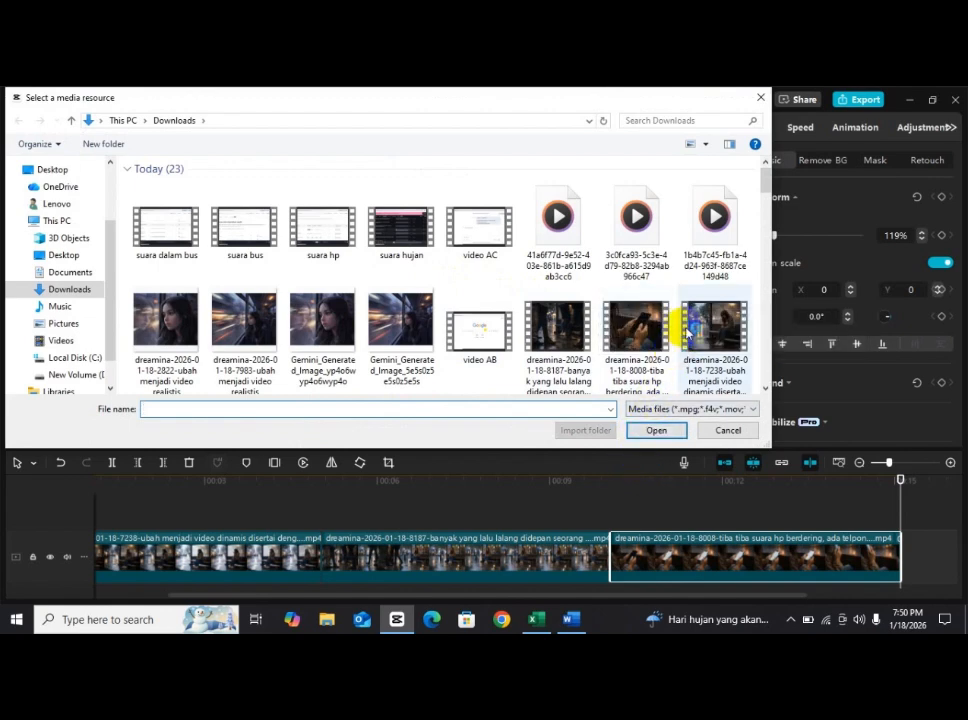
{"action": "scroll", "coordinate": [676, 345], "scroll_direction": "down", "scroll_amount": 1}
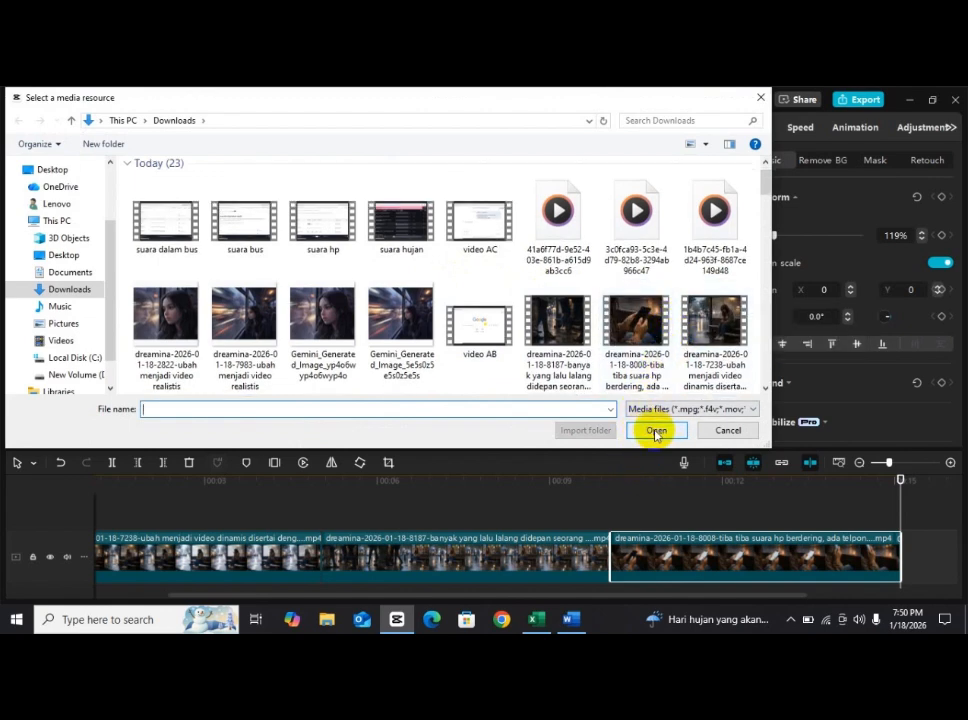
{"action": "left_click", "coordinate": [713, 352]}
{"action": "scroll", "coordinate": [687, 341], "scroll_direction": "down", "scroll_amount": 3}
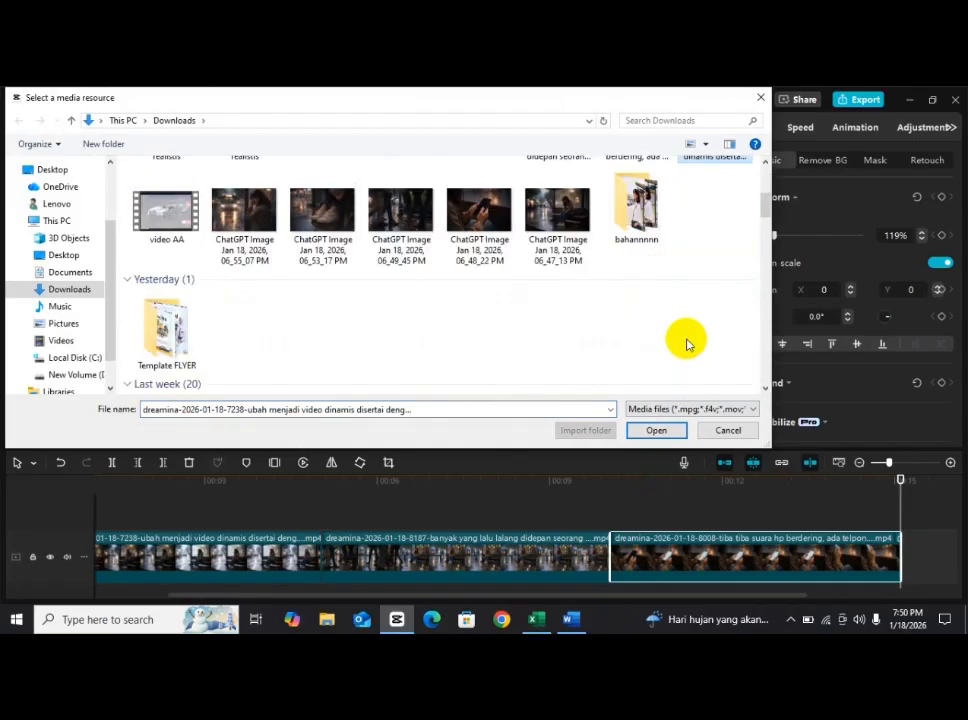
{"action": "scroll", "coordinate": [687, 342], "scroll_direction": "up", "scroll_amount": 3}
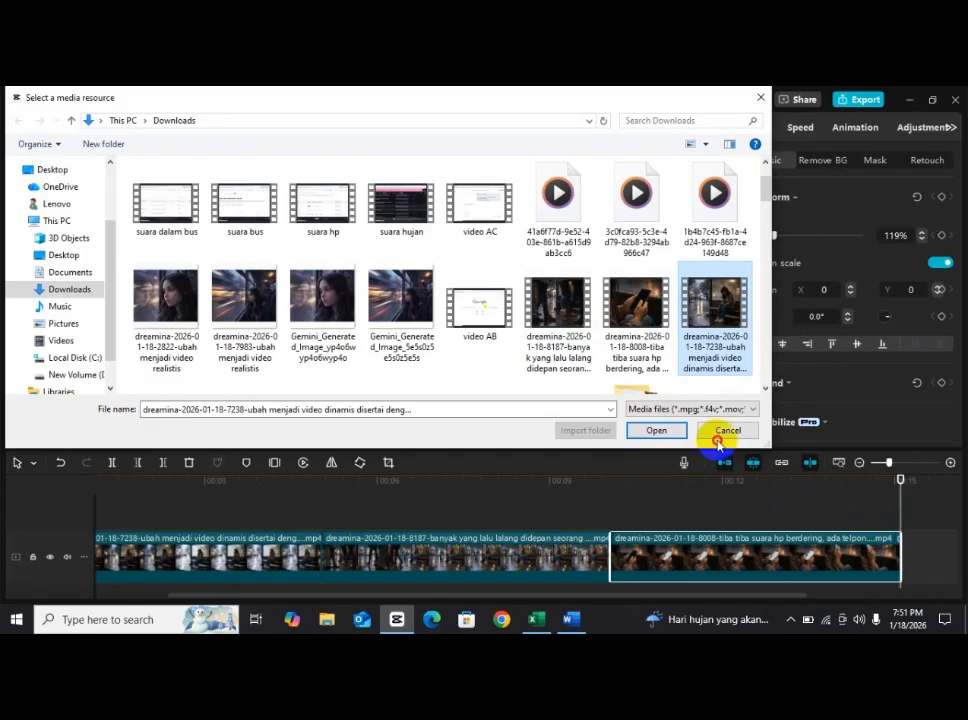
{"action": "left_click", "coordinate": [714, 432]}
Import the image ChatGPT Image Jan 18, 2026, 06_55_07 PM, append it after the ringing-phone clip and enlarge it to 119%
{"action": "left_click_drag", "start_coordinate": [682, 484], "coordinate": [929, 523]}
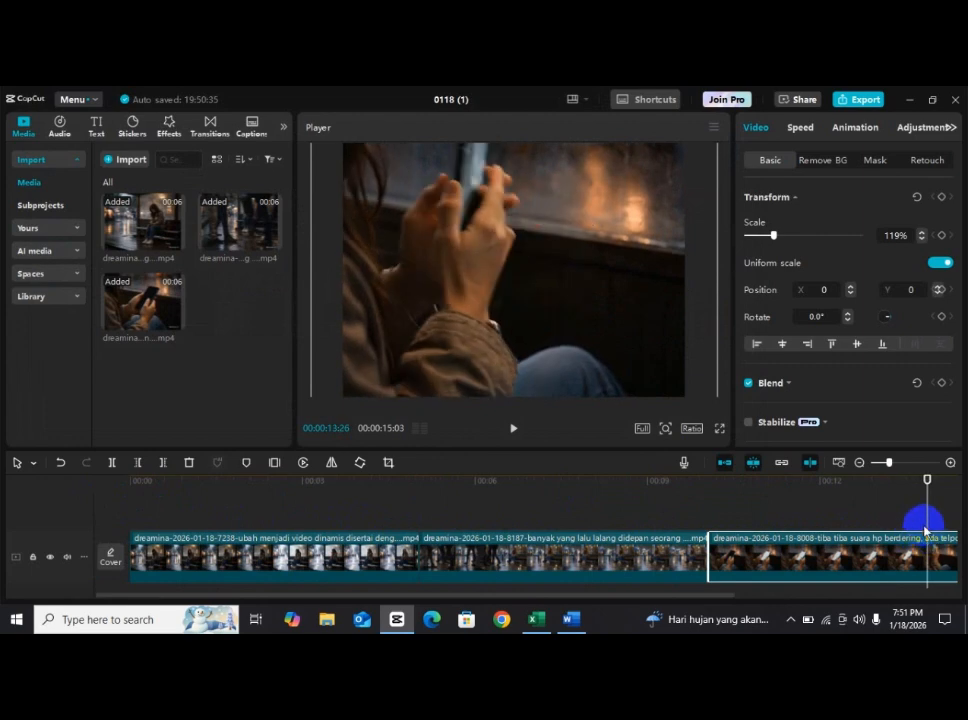
{"action": "left_click_drag", "start_coordinate": [892, 462], "coordinate": [877, 462]}
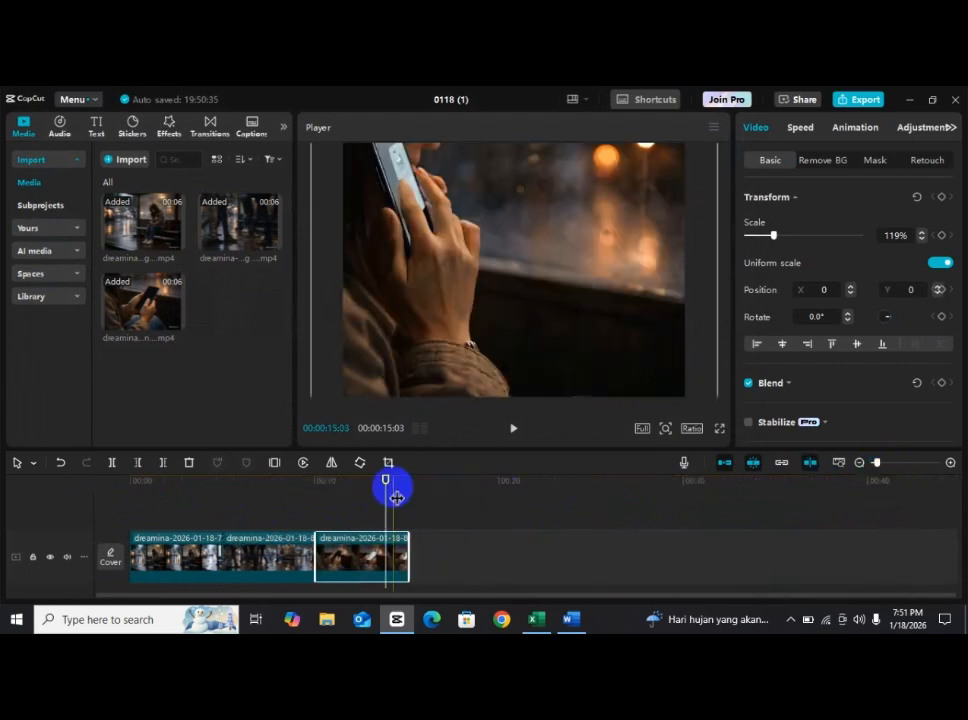
{"action": "left_click_drag", "start_coordinate": [386, 504], "coordinate": [406, 493]}
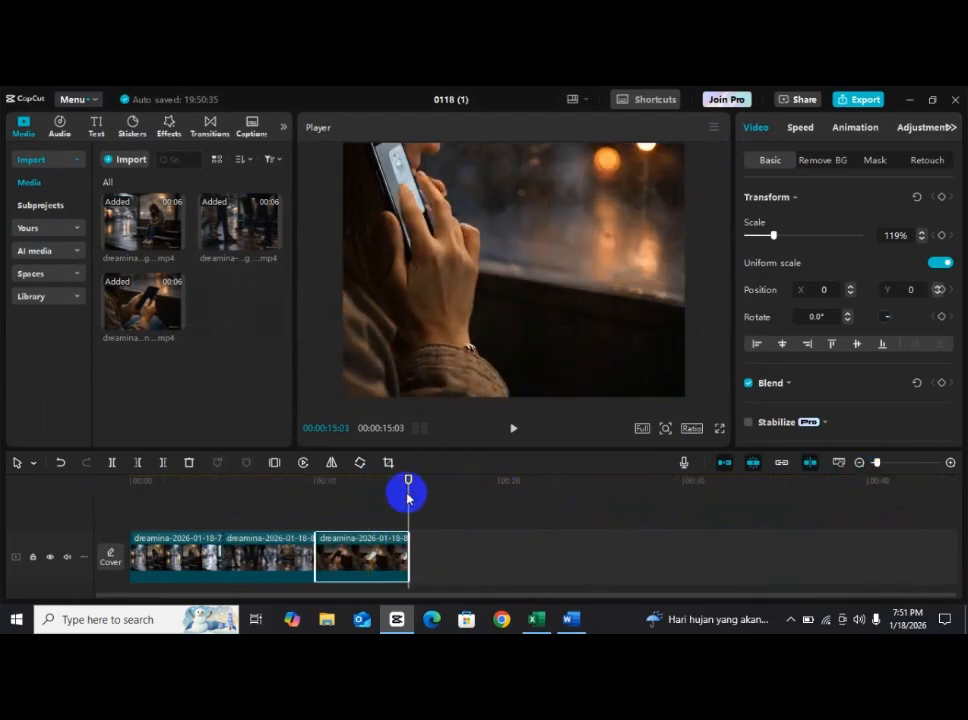
{"action": "left_click", "coordinate": [128, 160]}
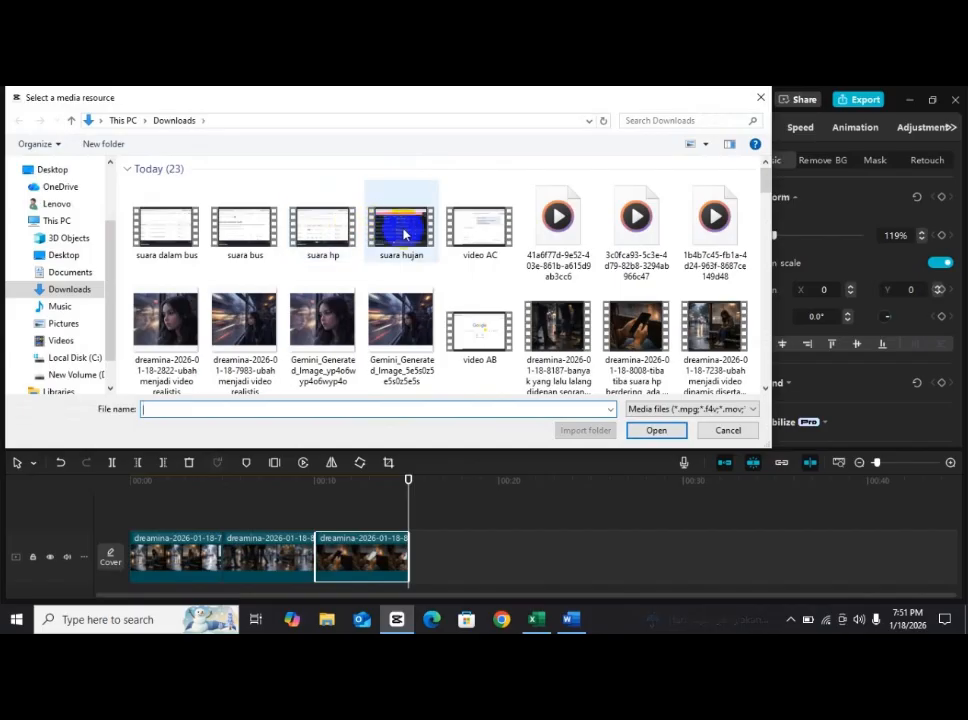
{"action": "scroll", "coordinate": [550, 285], "scroll_direction": "down", "scroll_amount": 2}
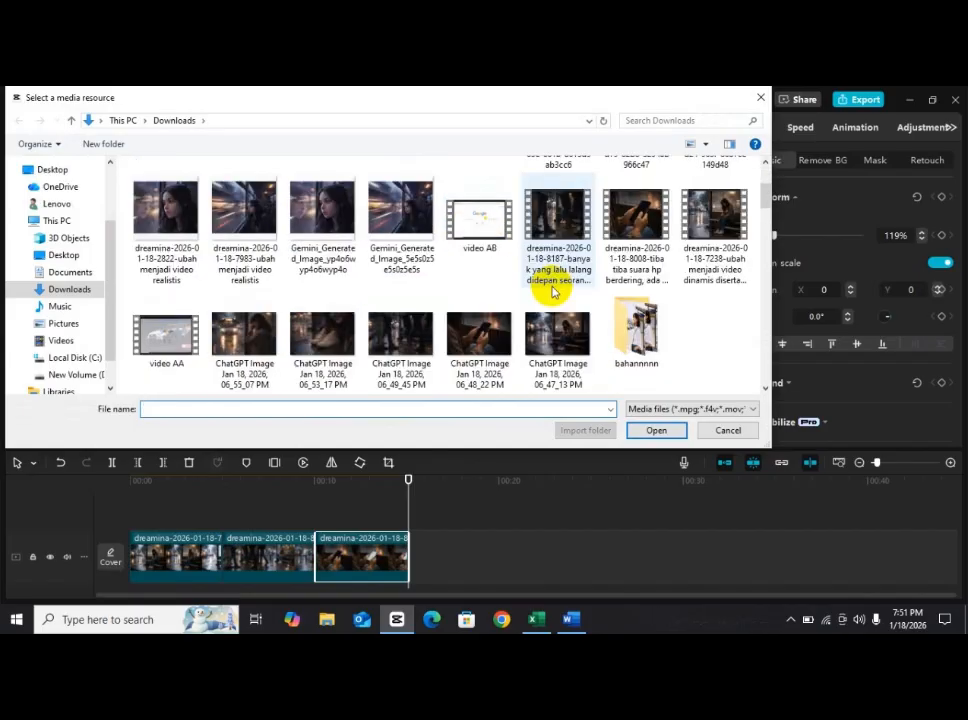
{"action": "left_click", "coordinate": [254, 342]}
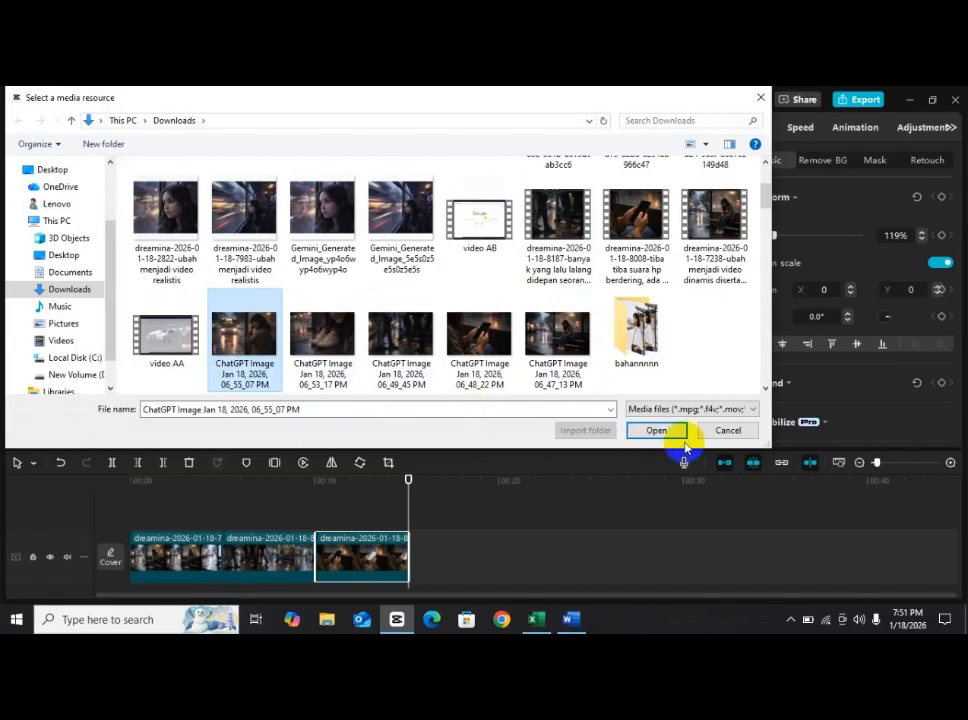
{"action": "left_click", "coordinate": [658, 430]}
{"action": "left_click_drag", "start_coordinate": [242, 302], "coordinate": [408, 558]}
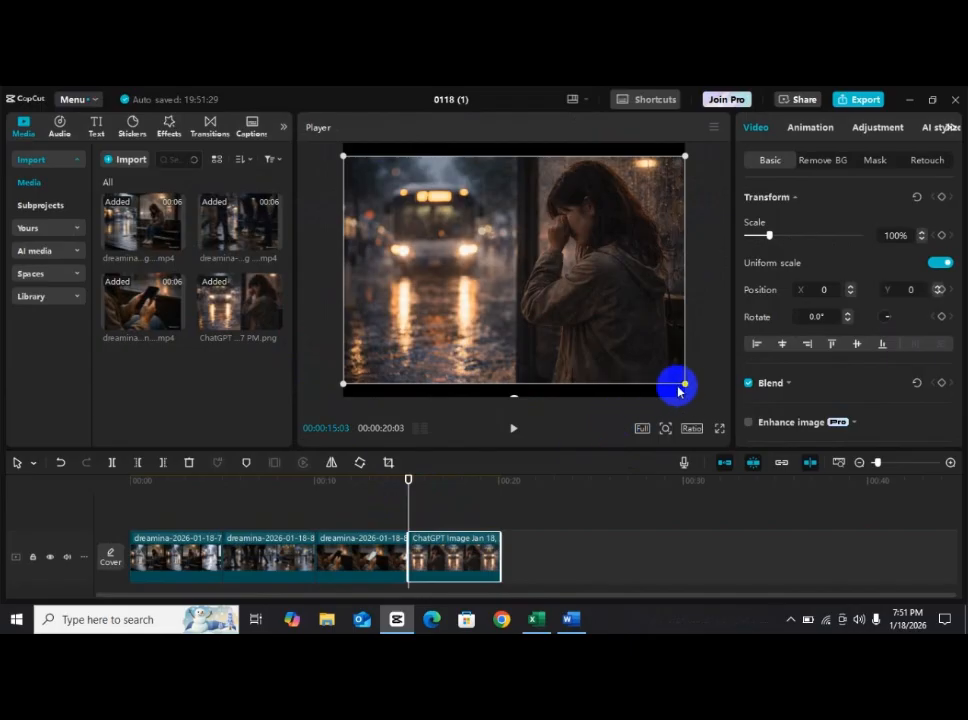
{"action": "left_click_drag", "start_coordinate": [681, 382], "coordinate": [720, 424]}
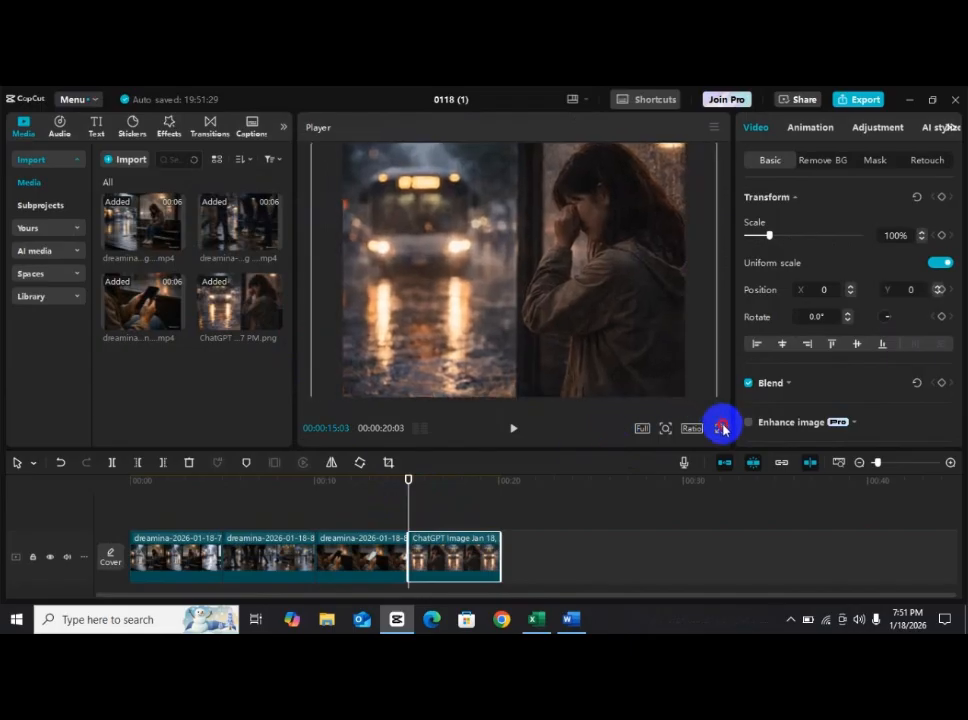
{"action": "left_click_drag", "start_coordinate": [414, 510], "coordinate": [503, 521]}
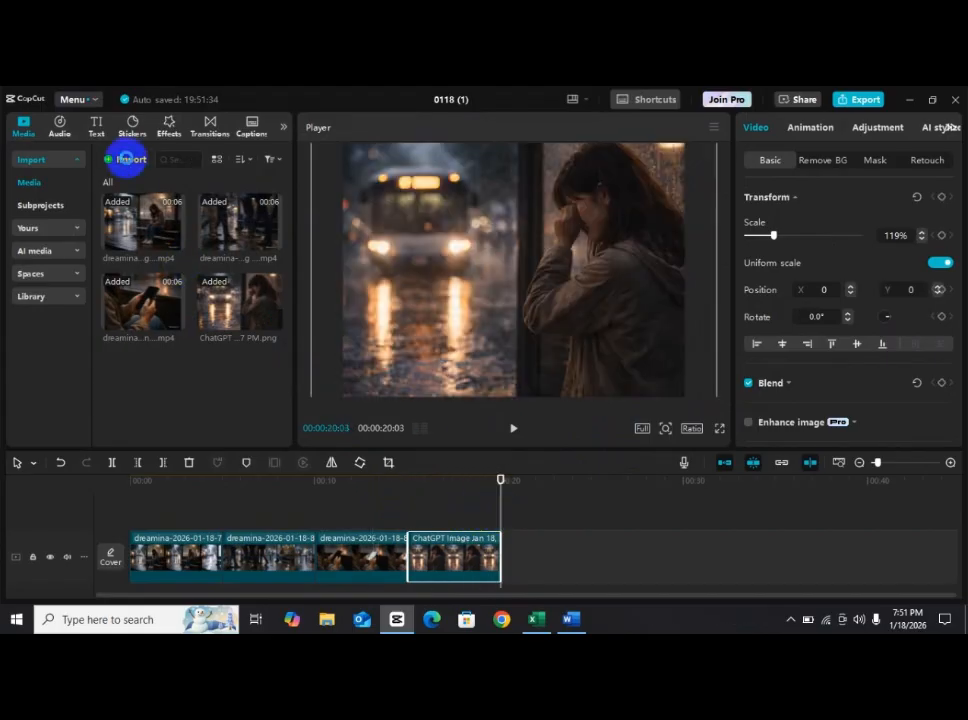
{"action": "left_click", "coordinate": [127, 158]}
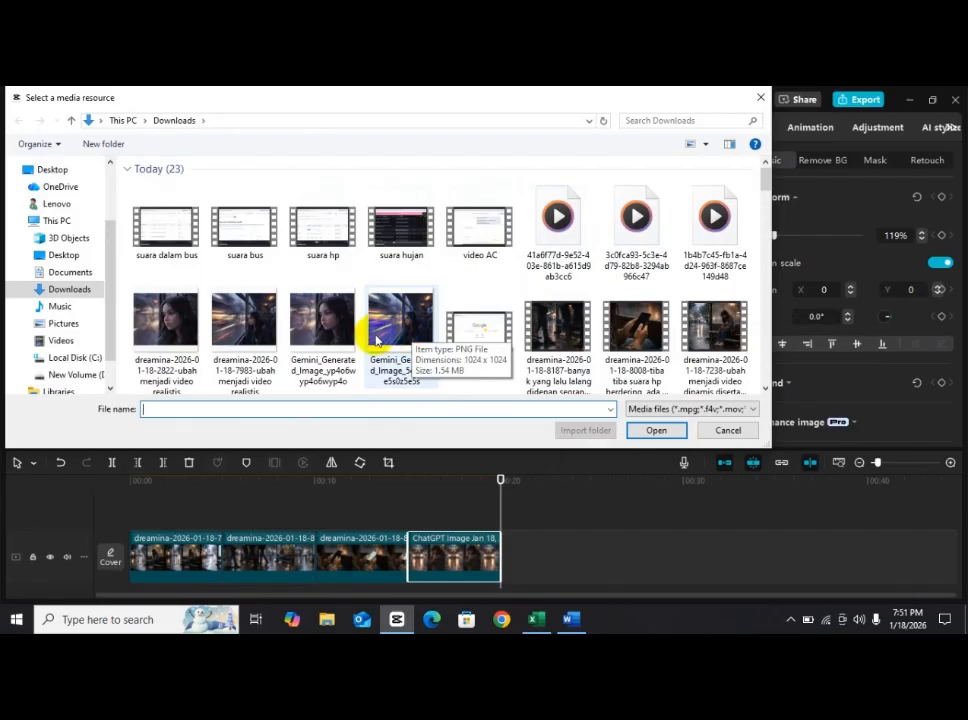
{"action": "left_click", "coordinate": [165, 322]}
{"action": "left_click", "coordinate": [640, 430]}
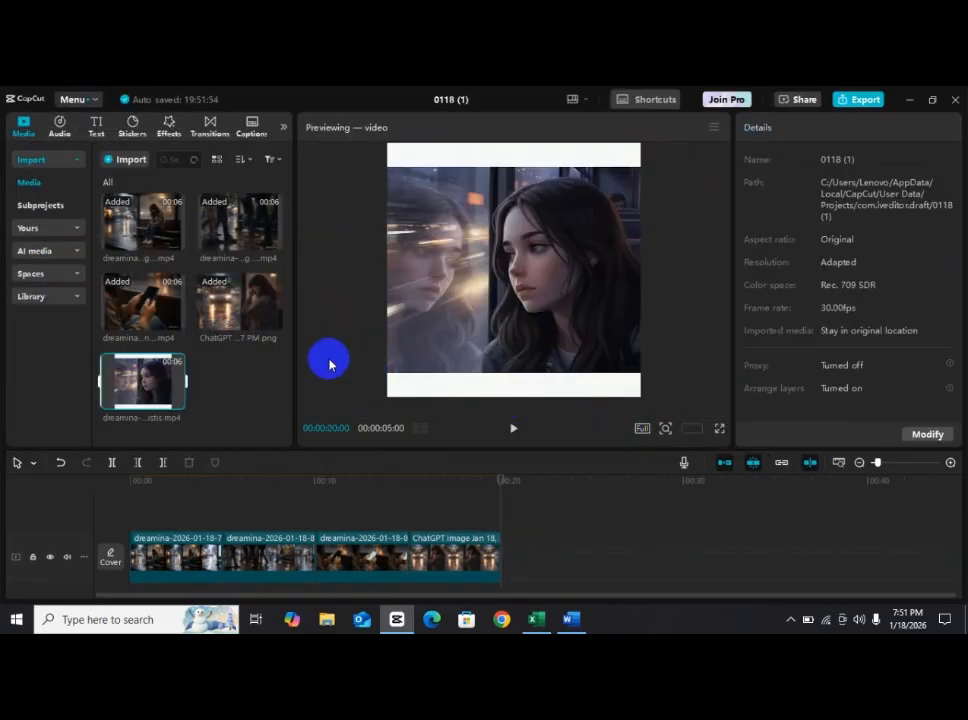
{"action": "left_click_drag", "start_coordinate": [151, 380], "coordinate": [531, 558]}
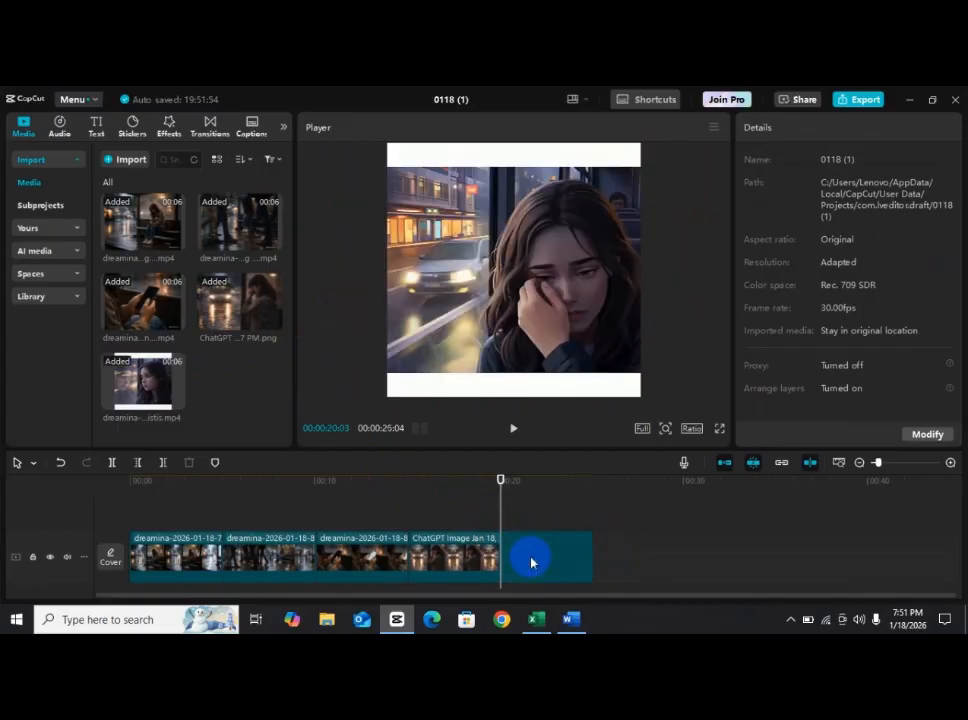
{"action": "left_click_drag", "start_coordinate": [642, 395], "coordinate": [713, 460]}
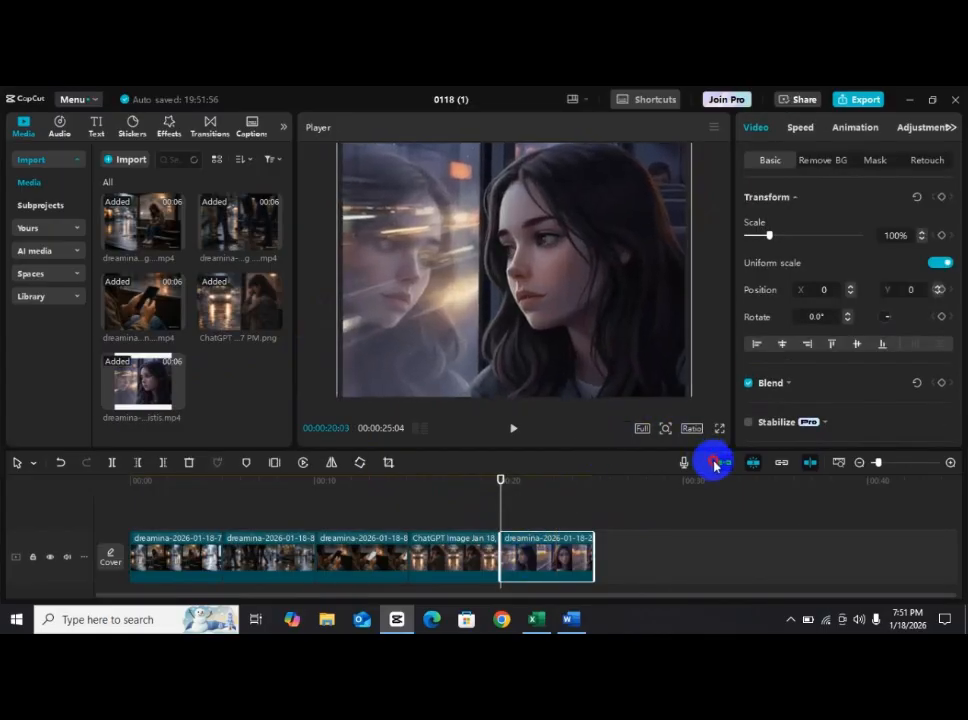
{"action": "left_click", "coordinate": [520, 523]}
{"action": "left_click_drag", "start_coordinate": [521, 523], "coordinate": [600, 536]}
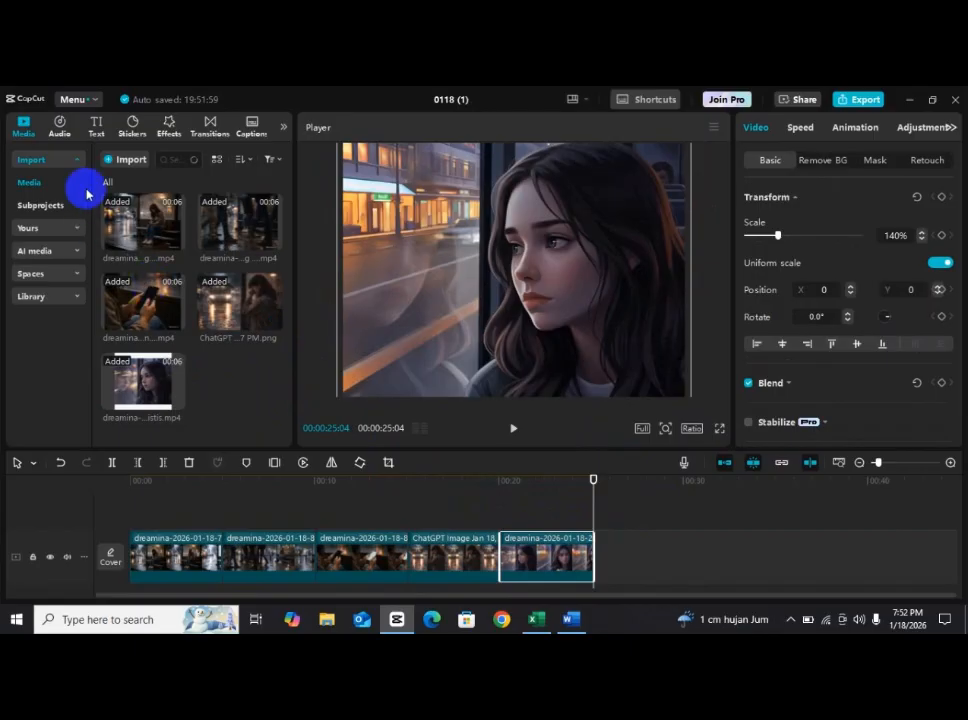
{"action": "left_click", "coordinate": [127, 158]}
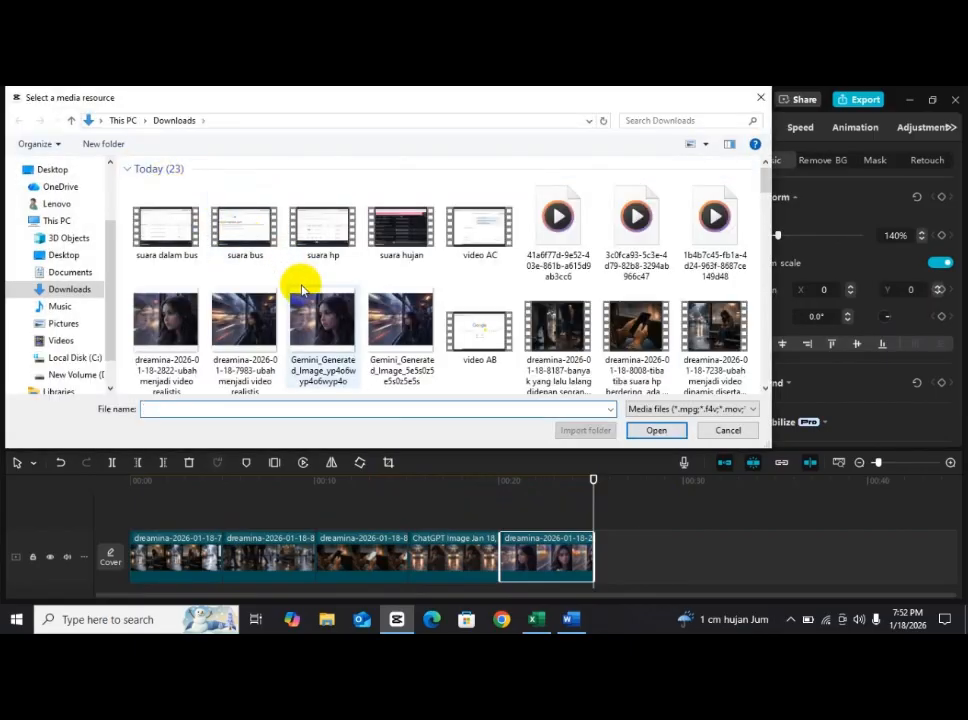
{"action": "left_click", "coordinate": [250, 340]}
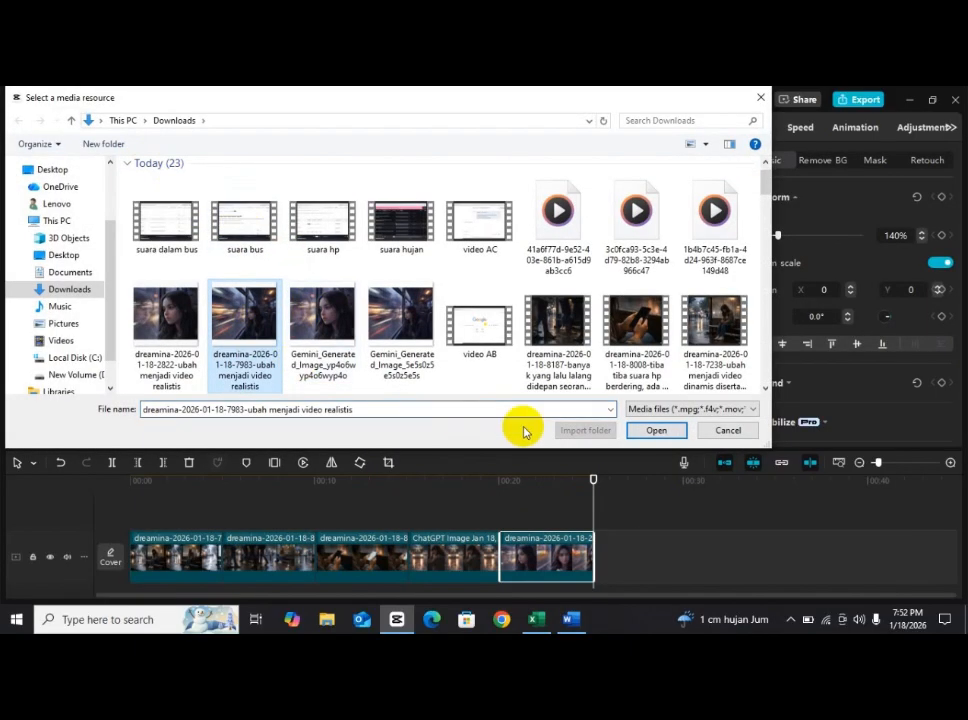
{"action": "left_click", "coordinate": [644, 430]}
{"action": "left_click_drag", "start_coordinate": [276, 392], "coordinate": [605, 553]}
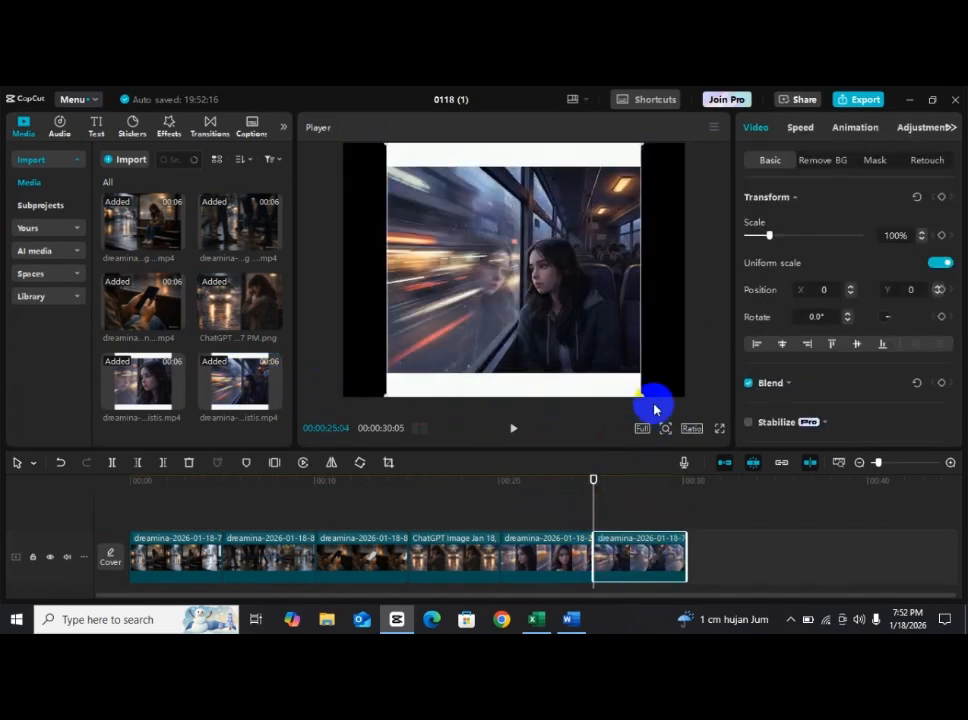
{"action": "left_click_drag", "start_coordinate": [641, 394], "coordinate": [729, 492]}
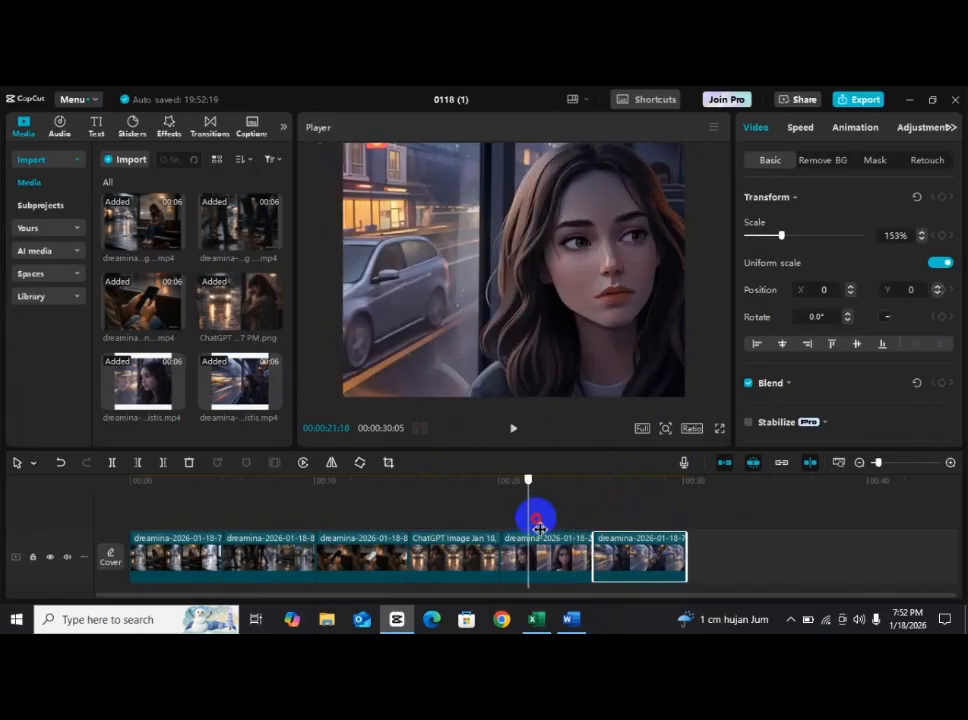
Play the assembled timeline from the very start to review the sequence of clips
{"action": "left_click_drag", "start_coordinate": [597, 523], "coordinate": [101, 517]}
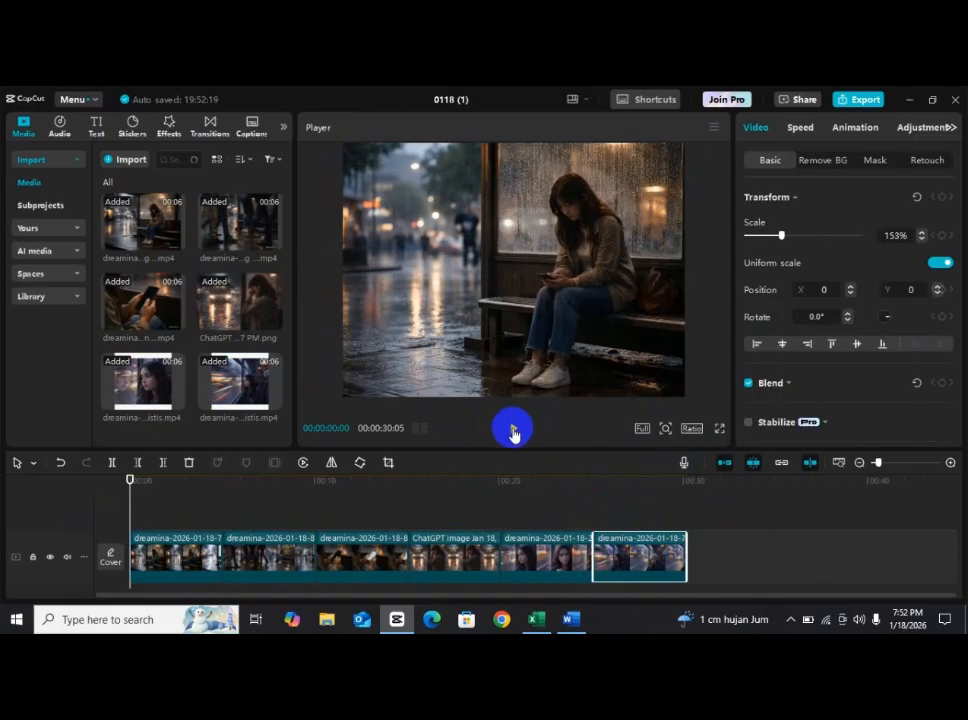
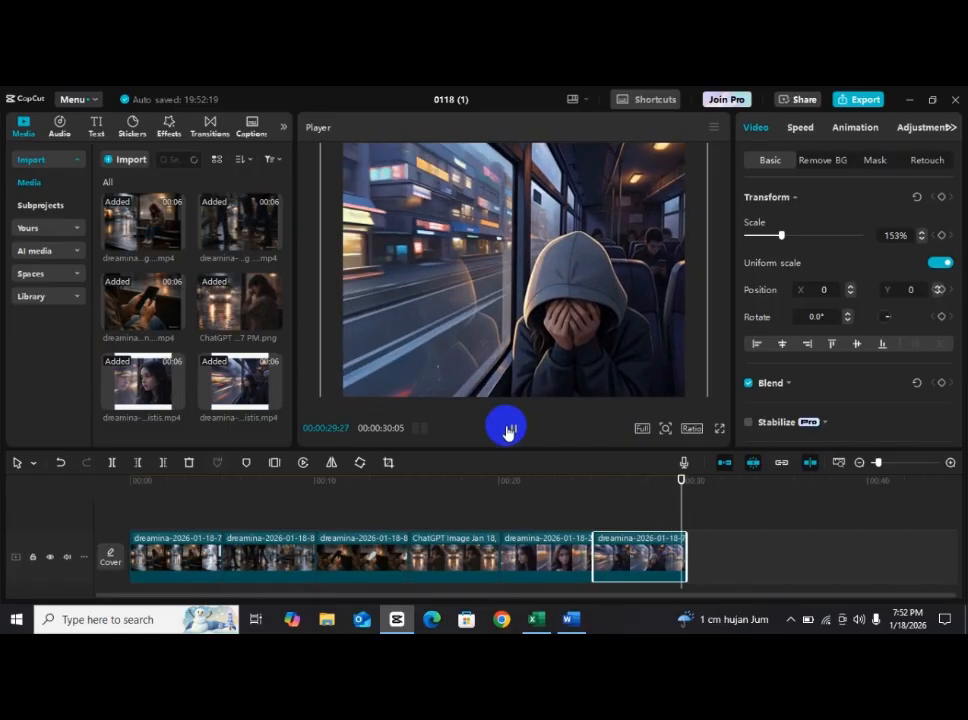
Import the suara hujan recording and append it after the last clip, without transcoding it
{"action": "left_click", "coordinate": [131, 160]}
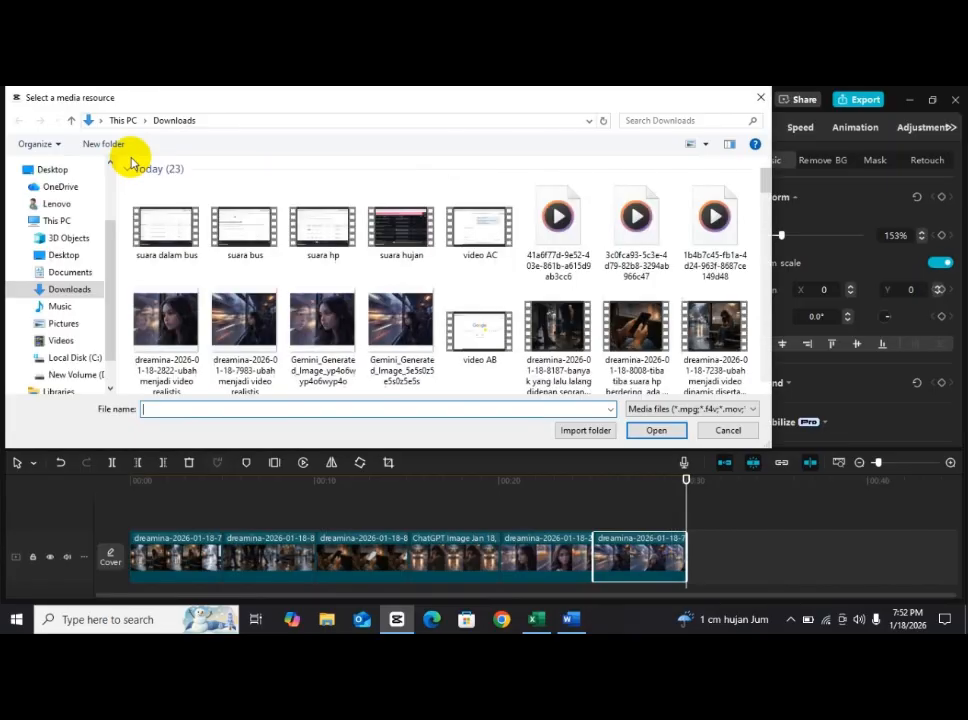
{"action": "left_click", "coordinate": [378, 243]}
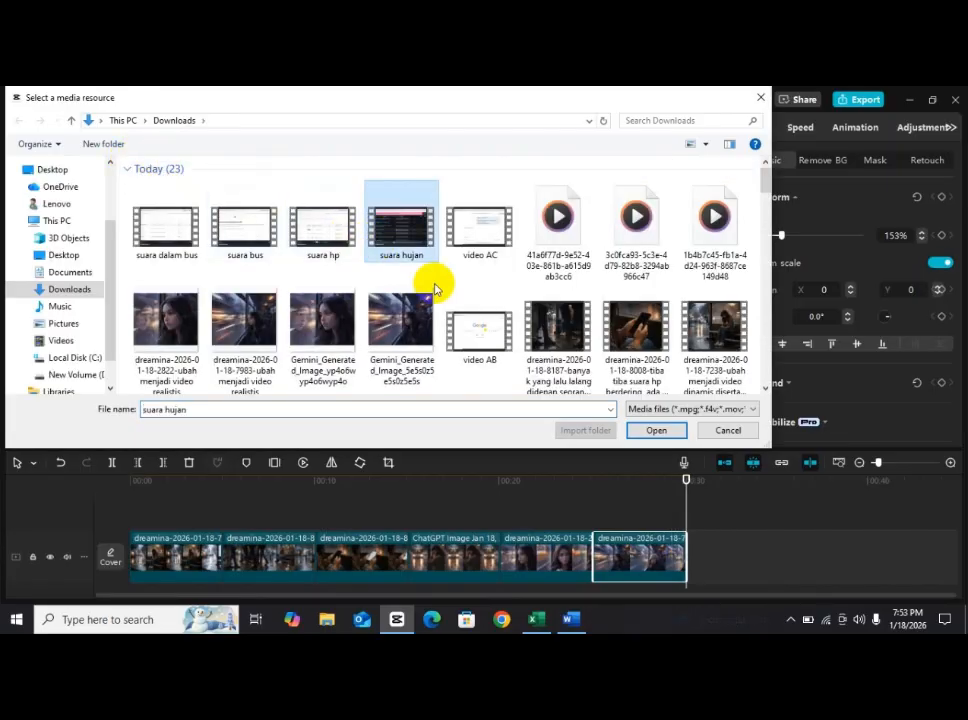
{"action": "left_click", "coordinate": [643, 432]}
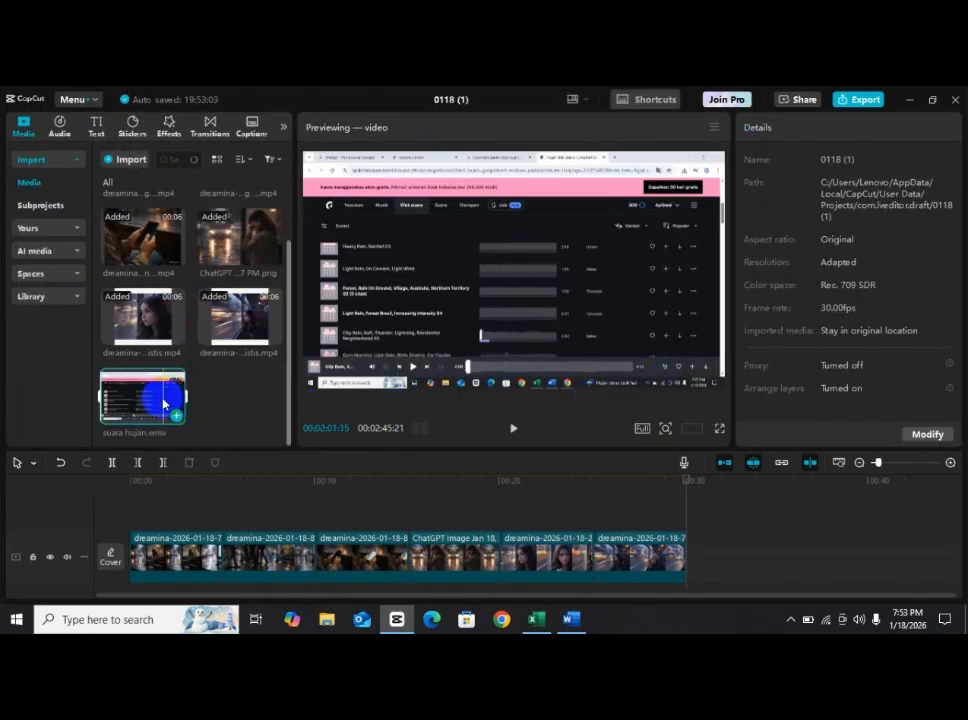
{"action": "left_click_drag", "start_coordinate": [160, 400], "coordinate": [692, 558]}
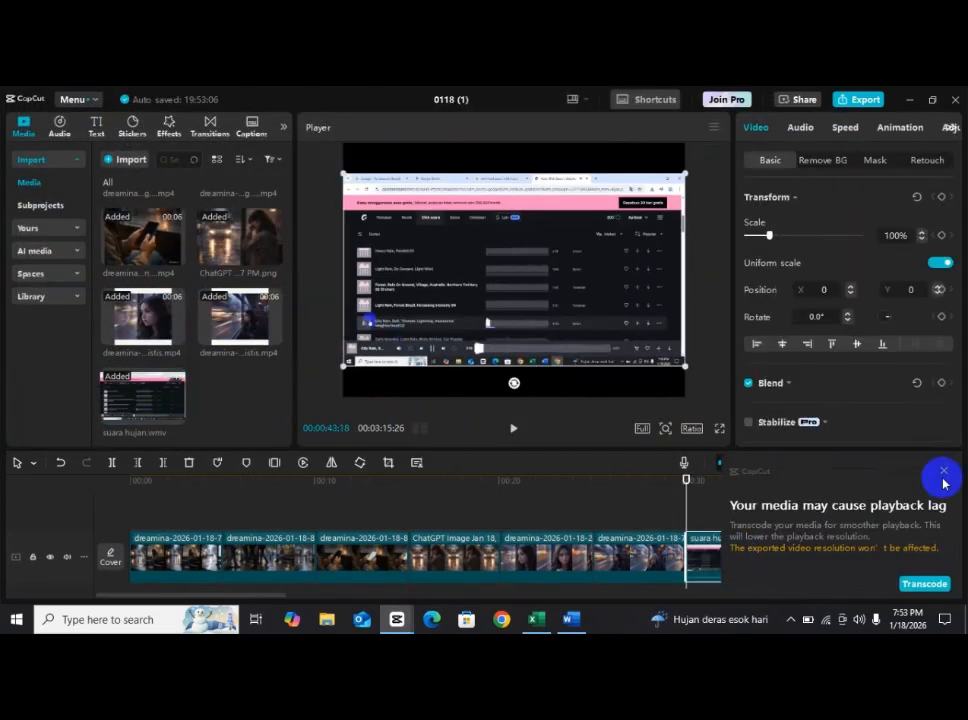
{"action": "left_click", "coordinate": [943, 472]}
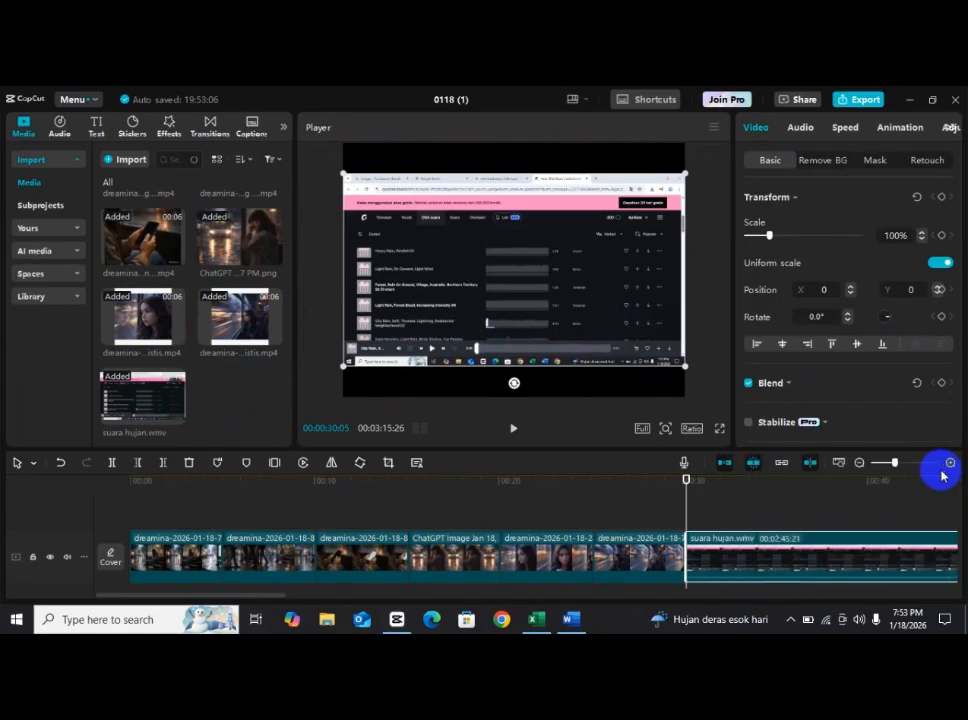
Extract the audio of the suara hujan clip to its own track and delete the clip's video part
{"action": "right_click", "coordinate": [853, 575]}
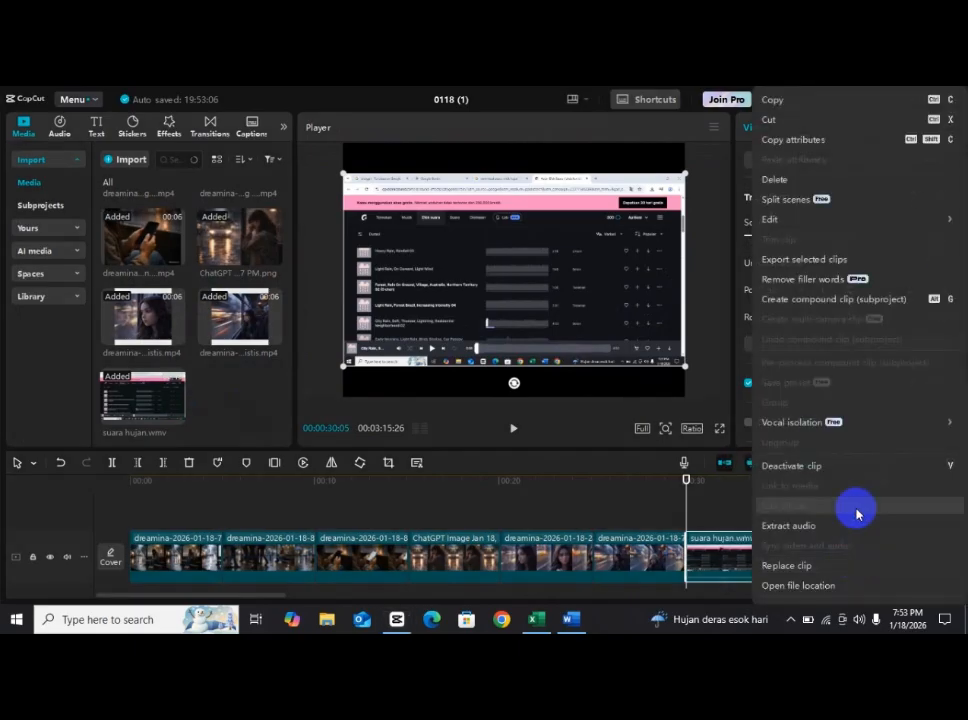
{"action": "mouse_move", "coordinate": [848, 422]}
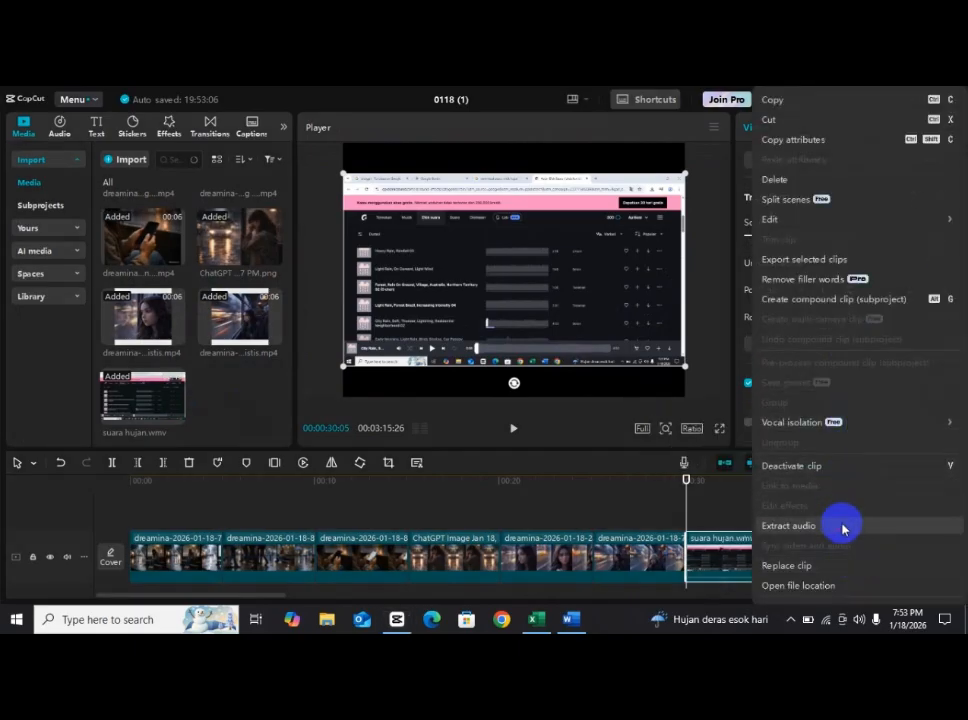
{"action": "left_click", "coordinate": [843, 525]}
{"action": "scroll", "coordinate": [838, 535], "scroll_direction": "up", "scroll_amount": 3}
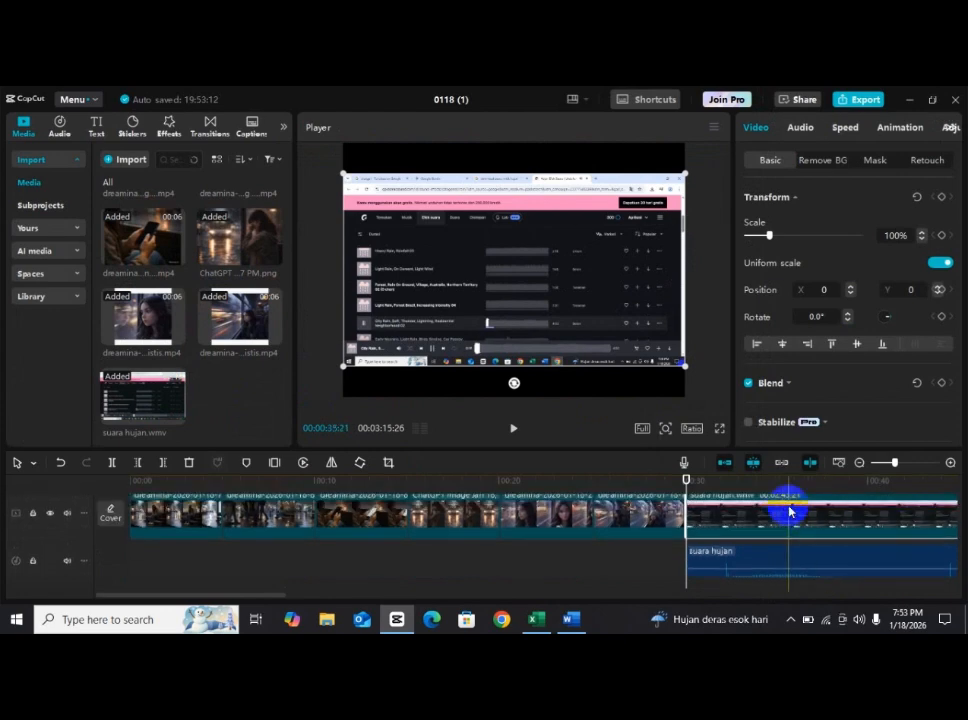
{"action": "key", "text": "Delete"}
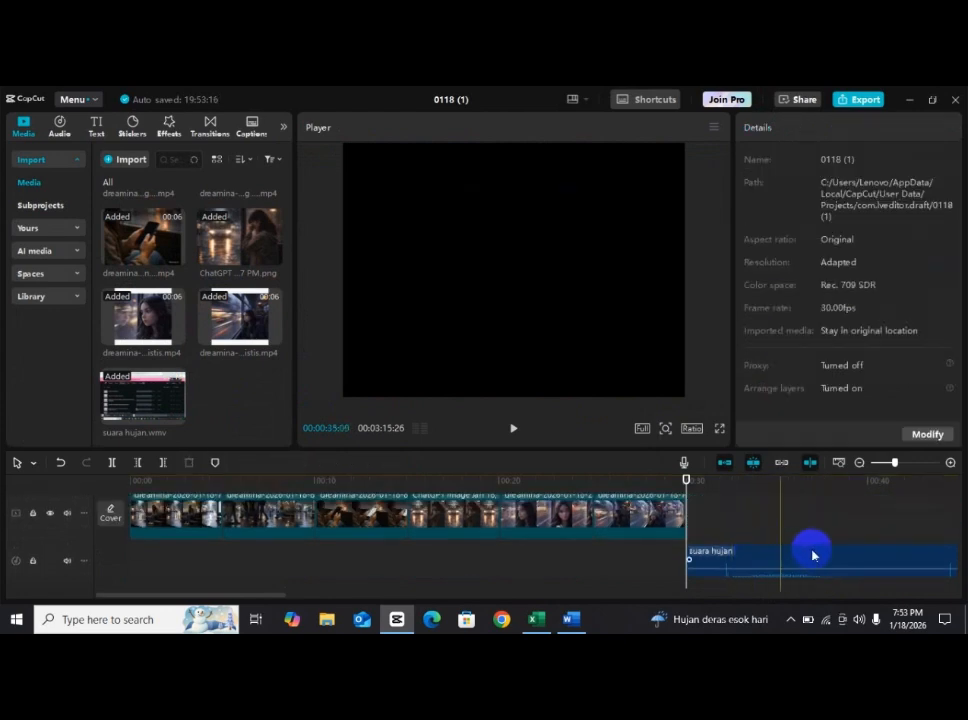
Move the extracted suara hujan audio to the start of the timeline, beneath the first clip
{"action": "left_click", "coordinate": [775, 558]}
{"action": "left_click_drag", "start_coordinate": [775, 558], "coordinate": [208, 554]}
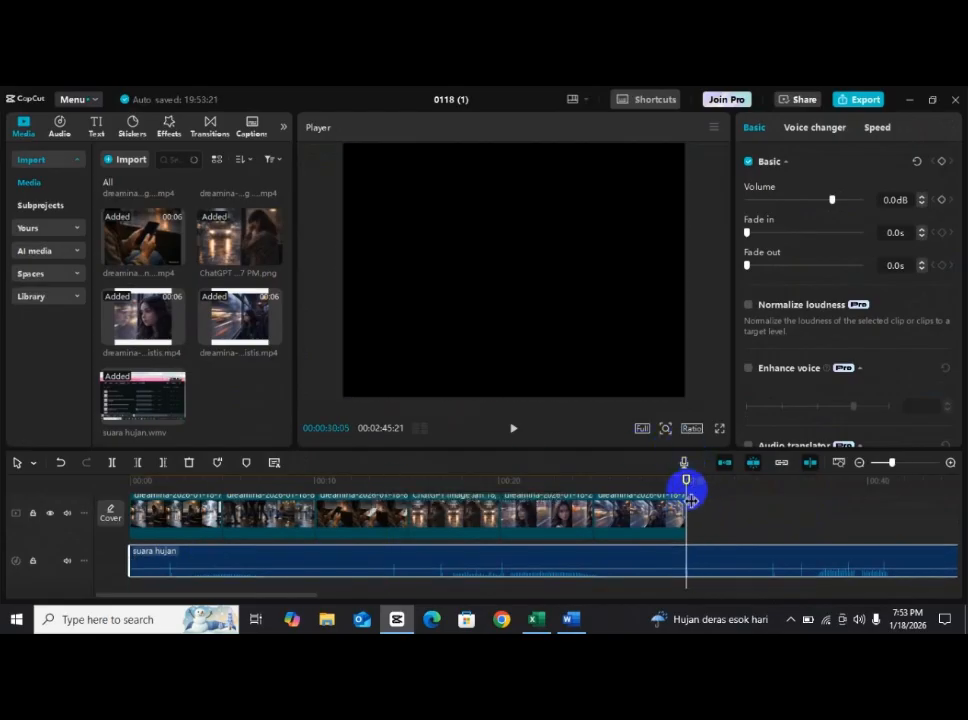
Play the timeline from the very start to check the suara hujan audio against the clips
{"action": "left_click_drag", "start_coordinate": [690, 500], "coordinate": [128, 503]}
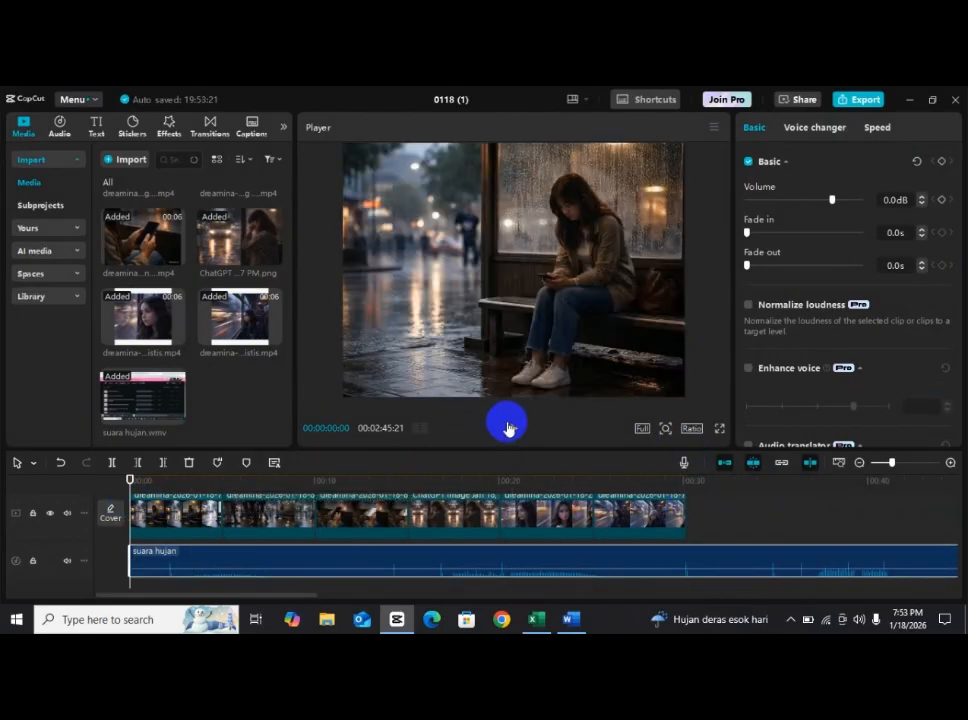
{"action": "left_click", "coordinate": [508, 428]}
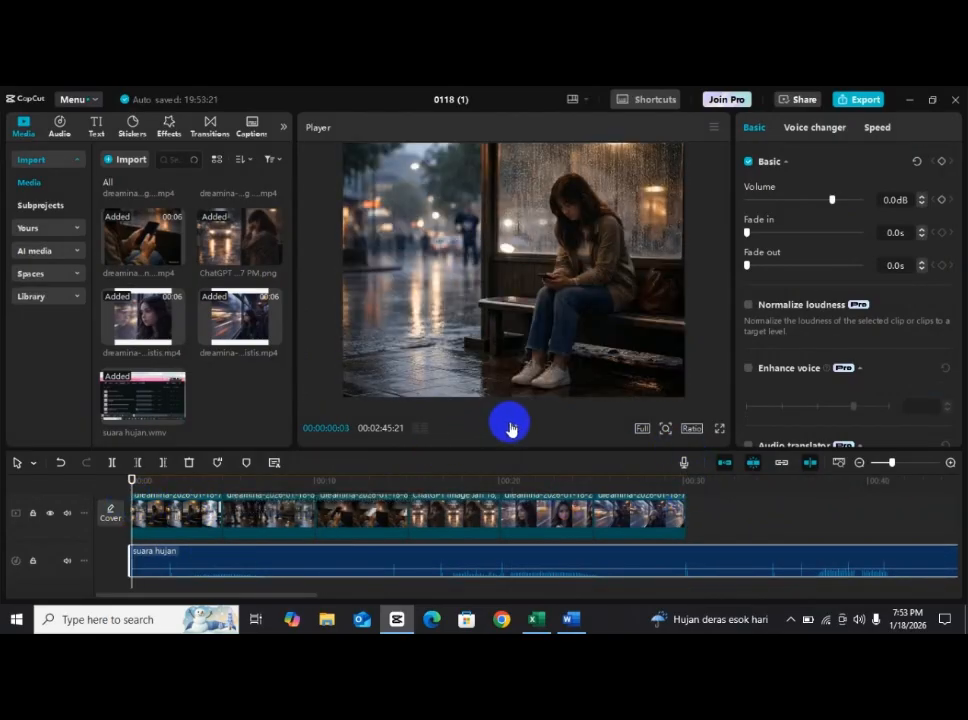
{"action": "left_click", "coordinate": [858, 619]}
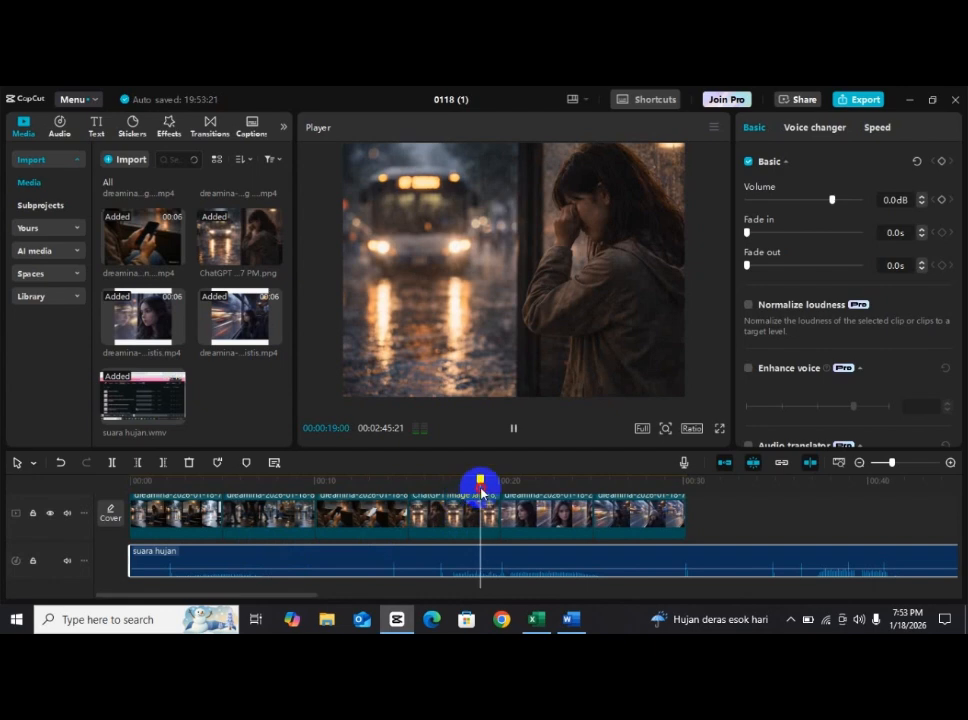
Split the suara hujan audio at about 17.5 seconds, delete the part before the cut and move the rest to the timeline start
{"action": "left_click_drag", "start_coordinate": [481, 490], "coordinate": [452, 492]}
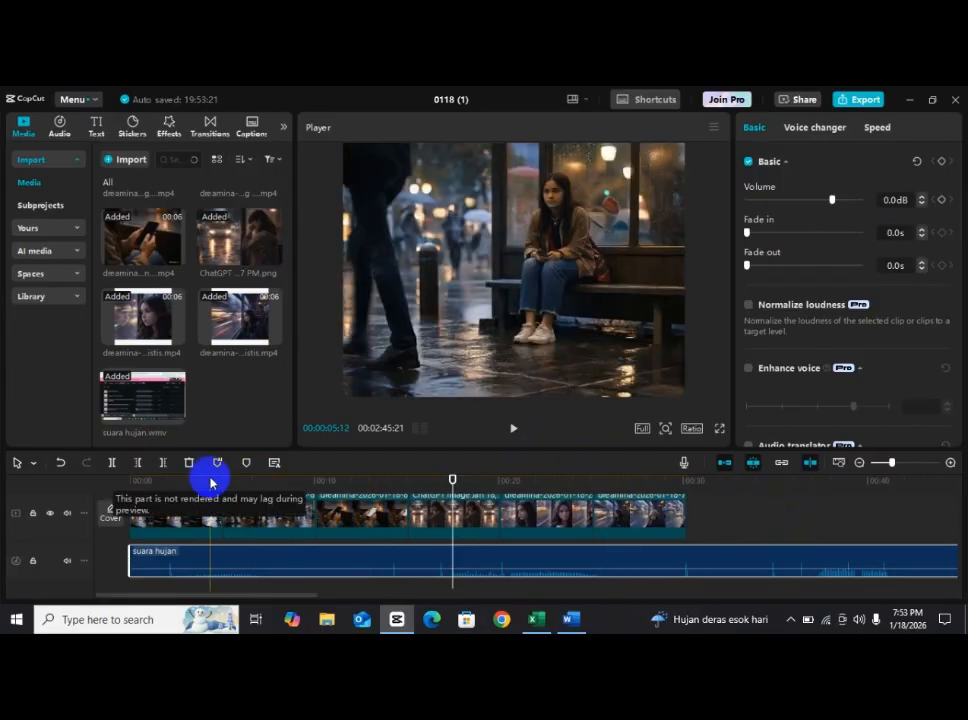
{"action": "left_click", "coordinate": [113, 462]}
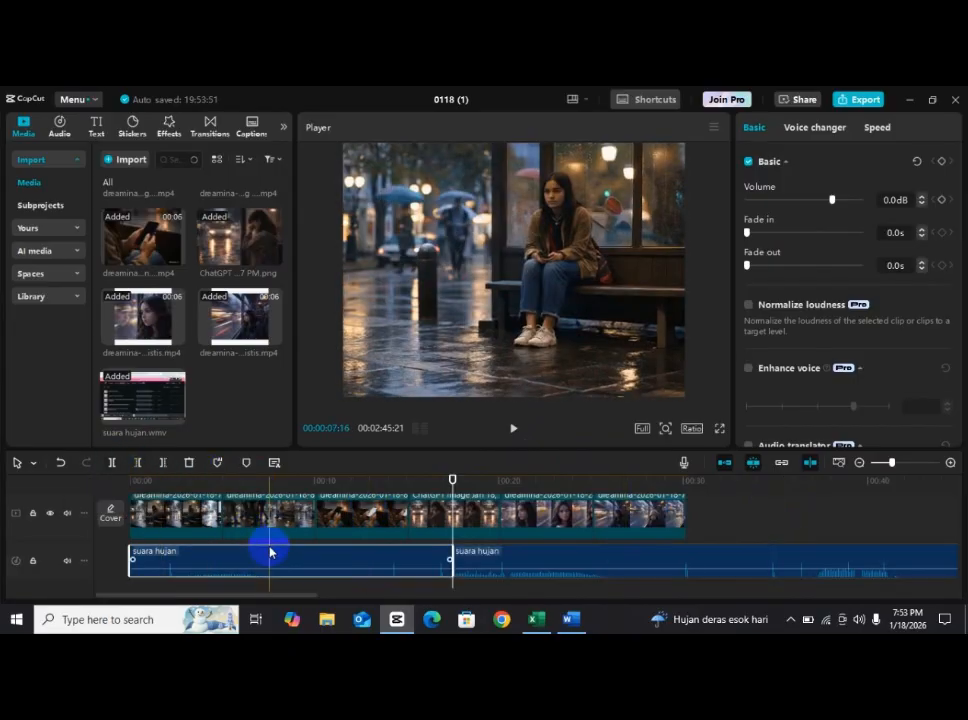
{"action": "key", "text": "Delete"}
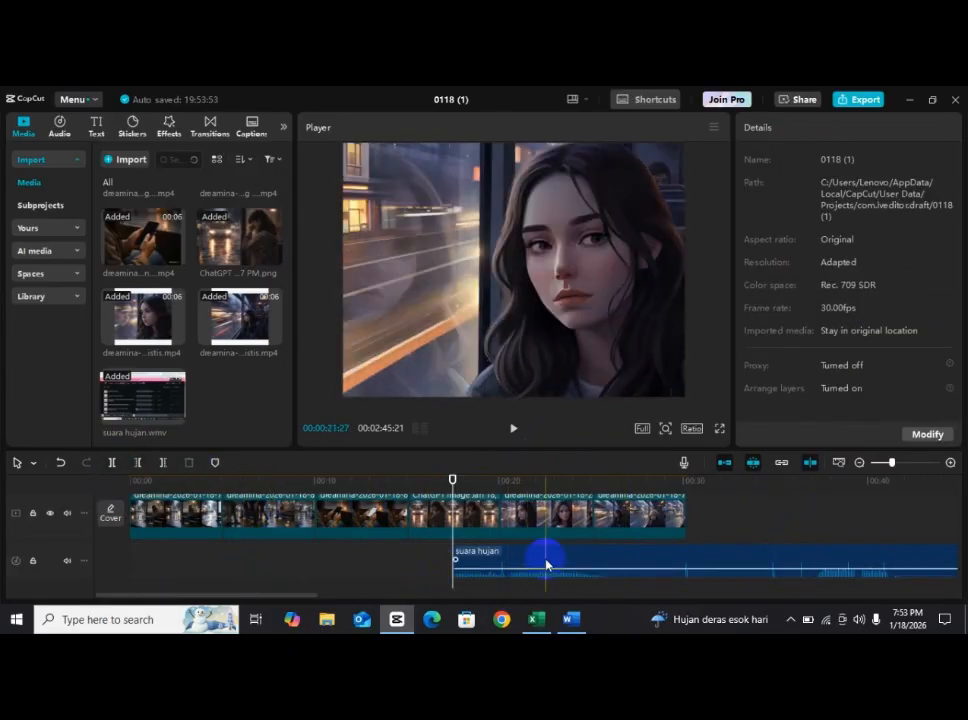
{"action": "left_click_drag", "start_coordinate": [545, 566], "coordinate": [194, 562]}
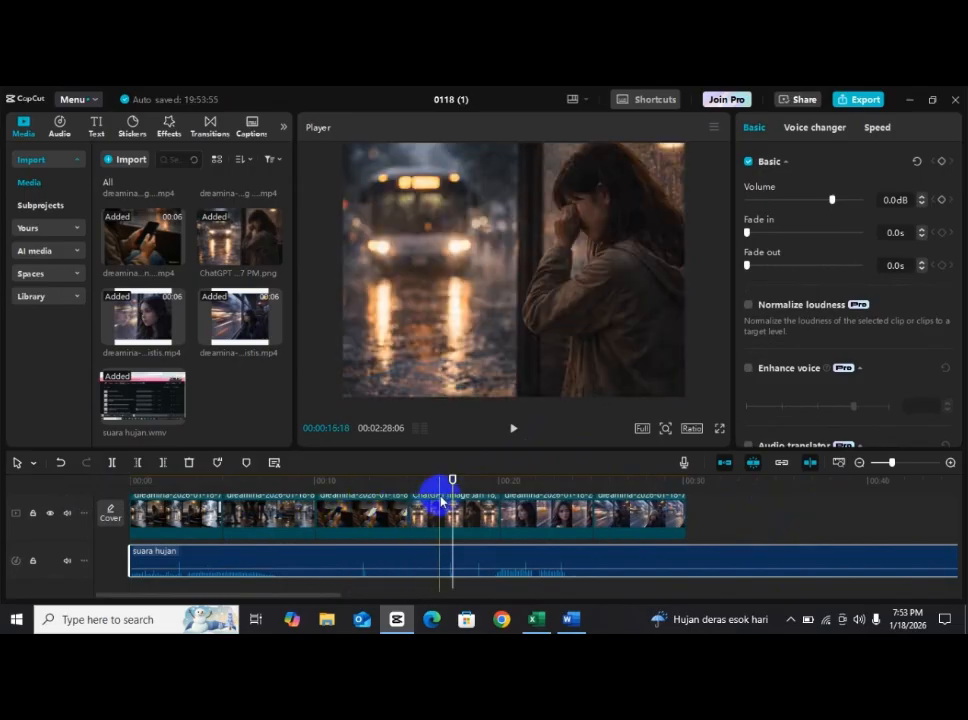
Play from the start, split the suara hujan audio at 00:00:03:04, delete the opening piece and move the remainder to the start
{"action": "left_click", "coordinate": [131, 482]}
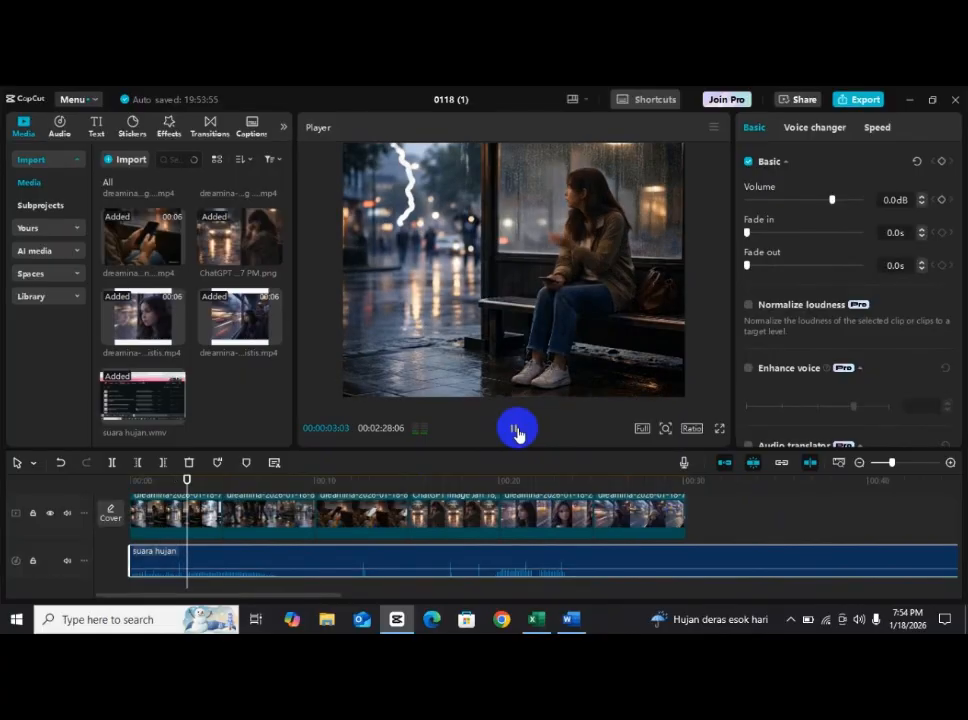
{"action": "left_click", "coordinate": [517, 432]}
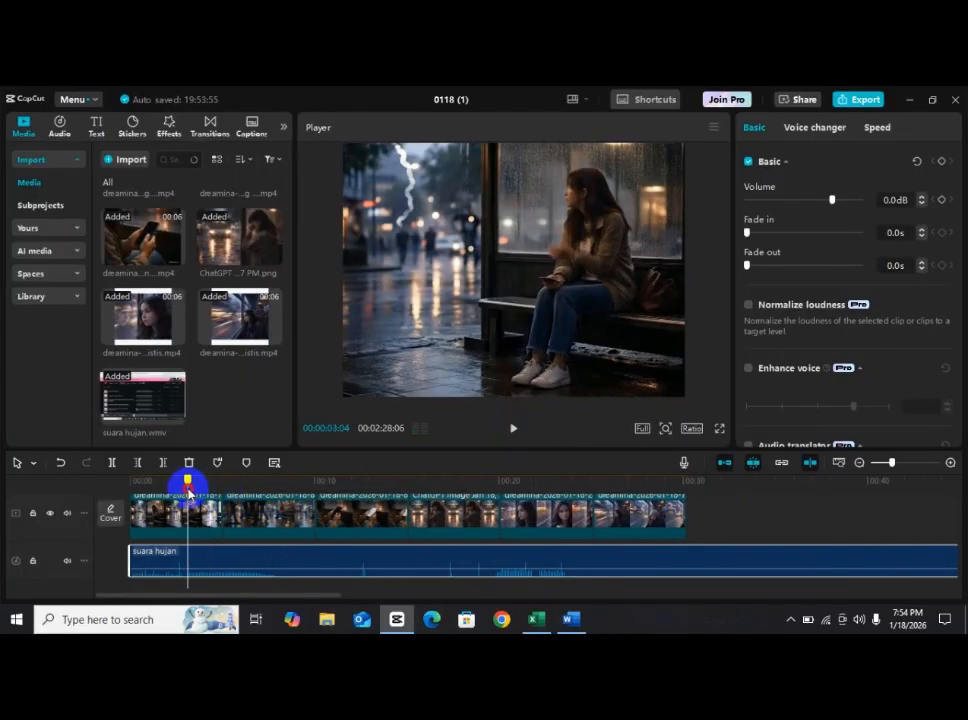
{"action": "left_click", "coordinate": [112, 462]}
{"action": "left_click", "coordinate": [134, 549]}
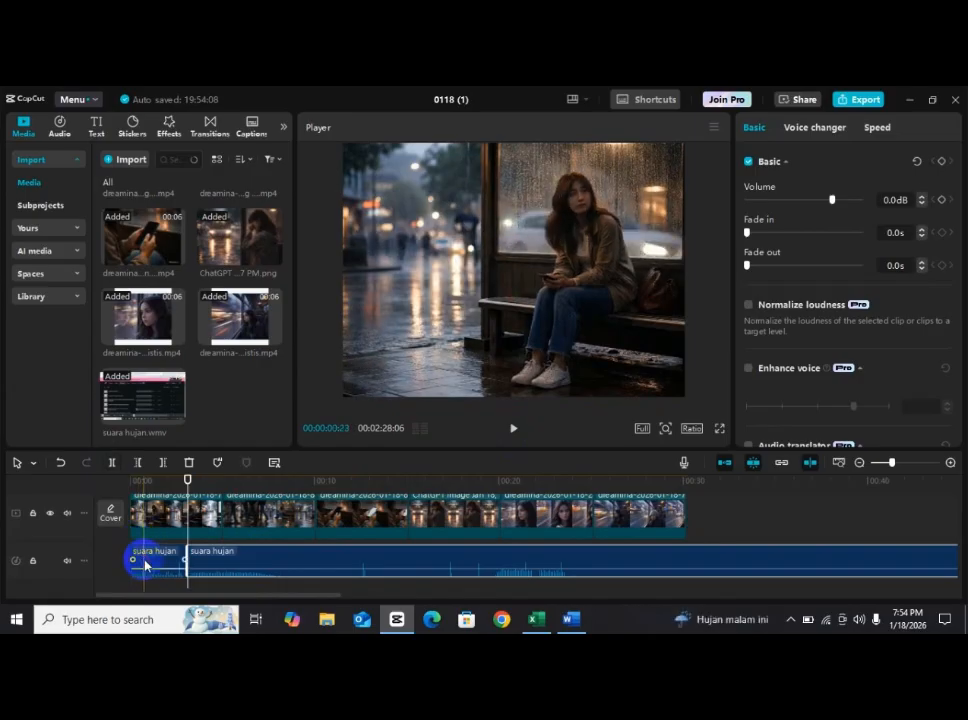
{"action": "key", "text": "Delete"}
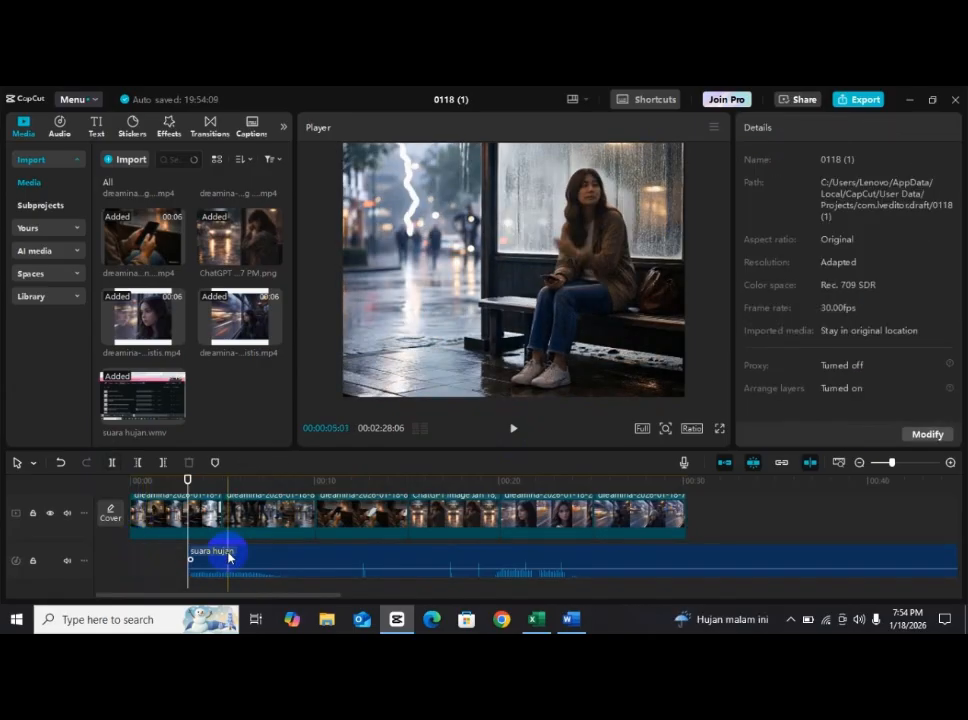
{"action": "left_click_drag", "start_coordinate": [330, 554], "coordinate": [222, 551]}
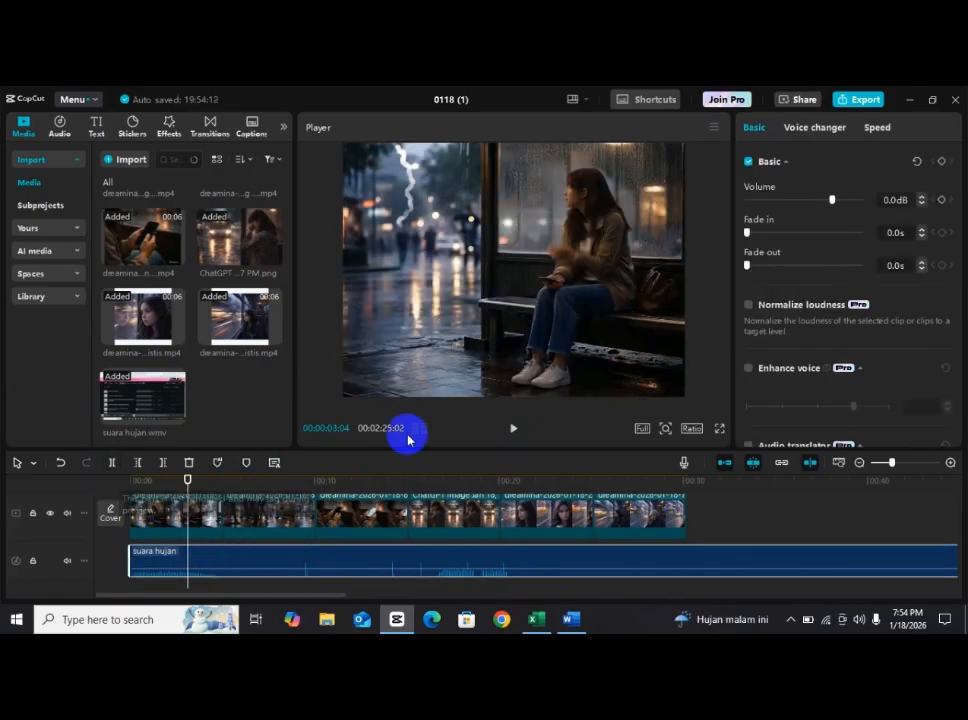
Play on to find the cut point, undo the accidental trim of the first video clip and split that clip at 00:00:03:24
{"action": "left_click", "coordinate": [514, 428]}
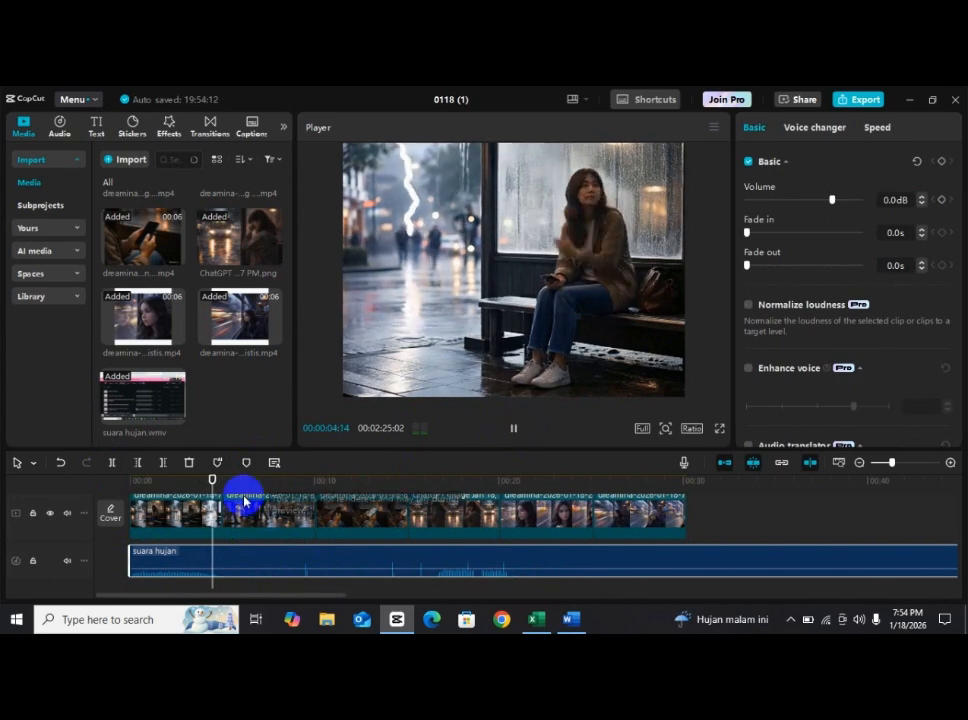
{"action": "left_click_drag", "start_coordinate": [222, 501], "coordinate": [168, 505]}
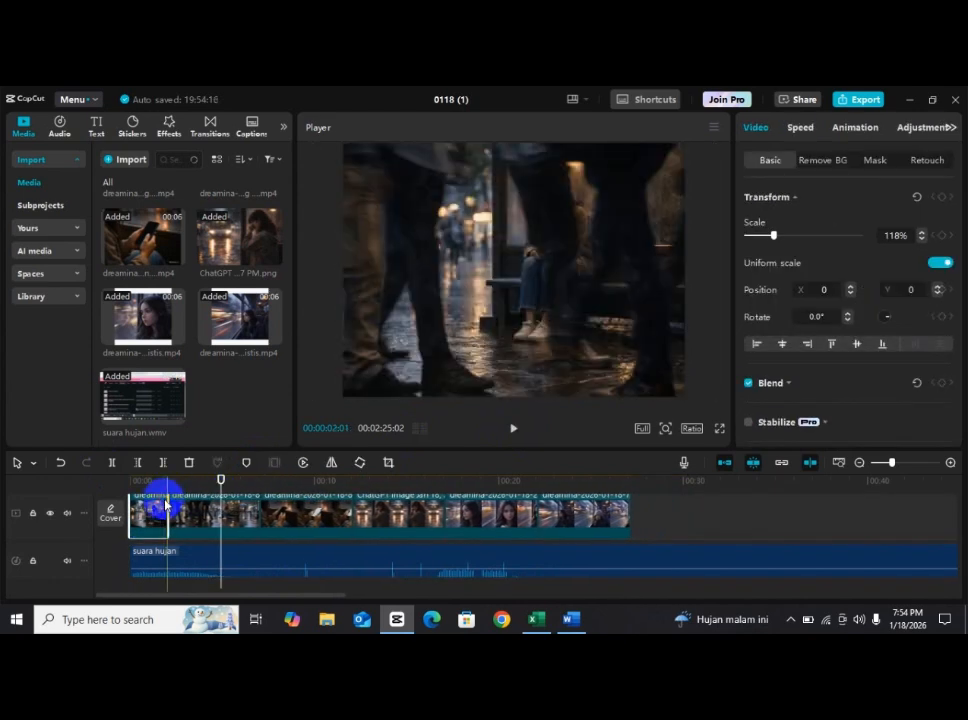
{"action": "key", "text": "ctrl+z"}
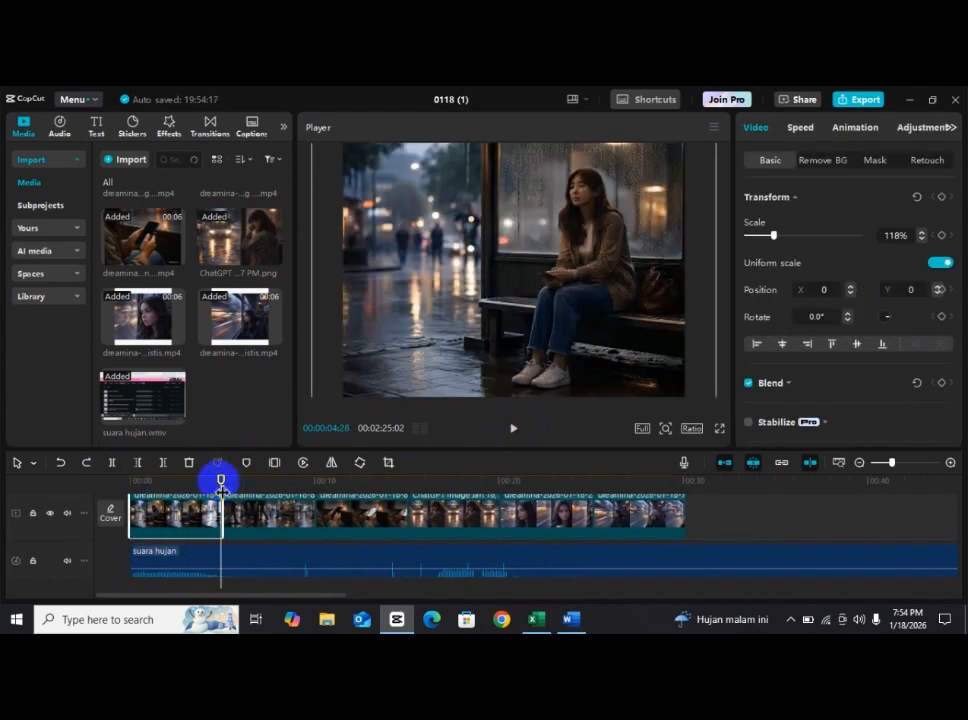
{"action": "left_click_drag", "start_coordinate": [221, 483], "coordinate": [91, 471]}
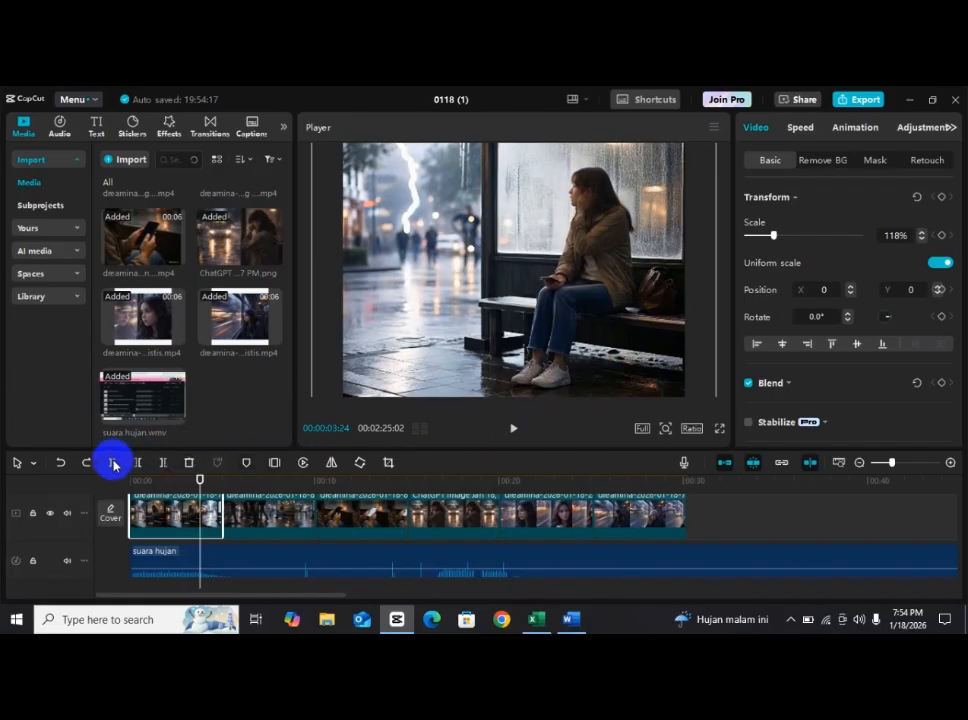
{"action": "left_click", "coordinate": [112, 462]}
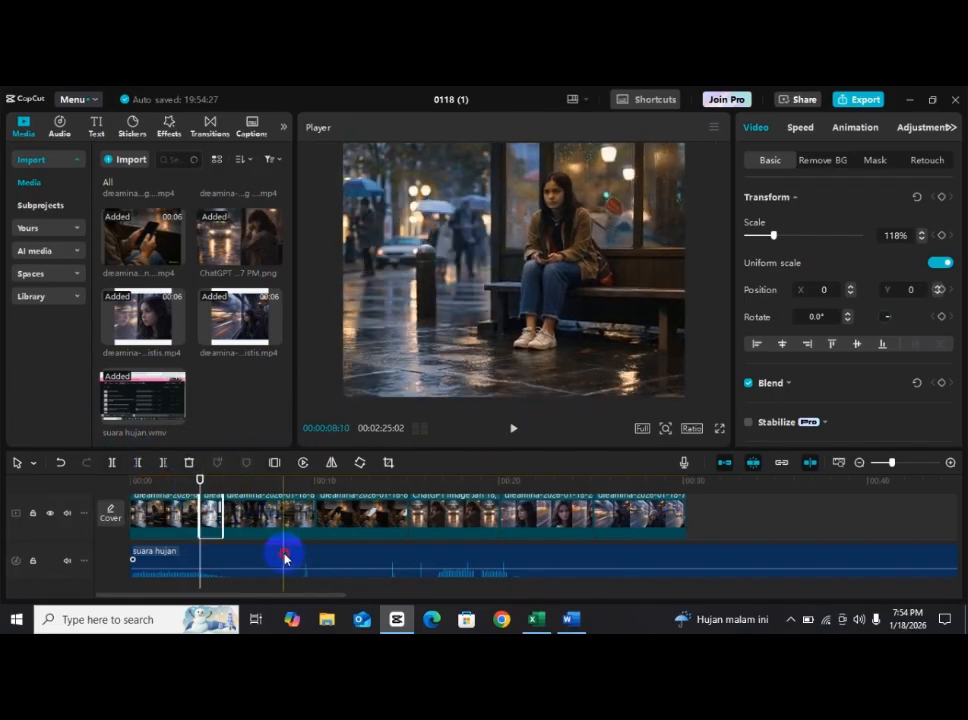
Split the suara hujan audio at 00:00:03:24 and delete everything after the cut
{"action": "left_click", "coordinate": [283, 557]}
{"action": "left_click", "coordinate": [110, 462]}
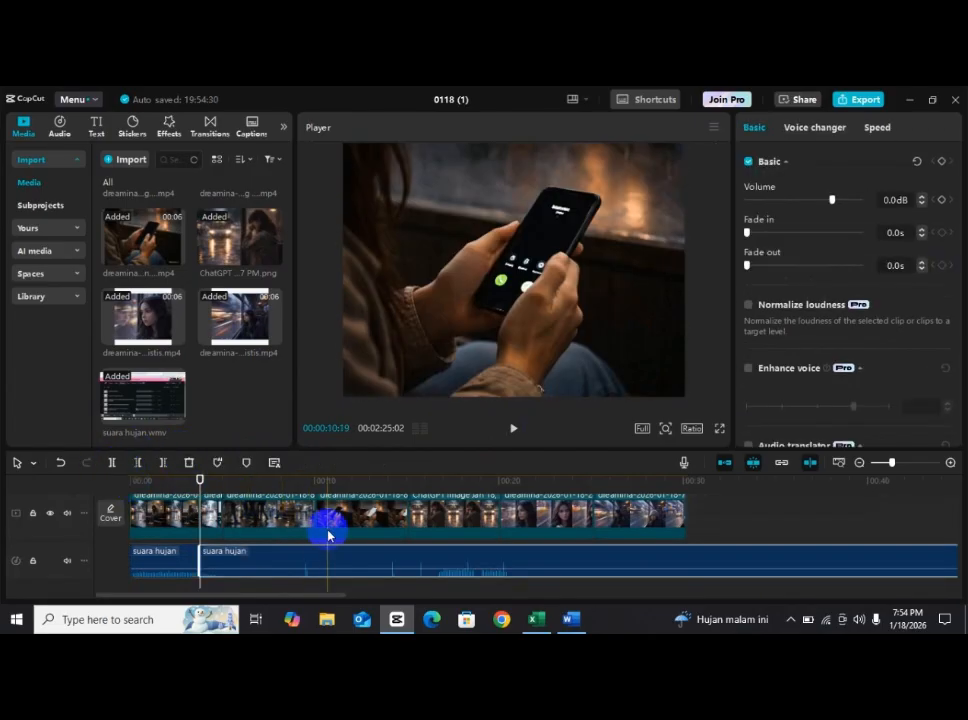
{"action": "key", "text": "Delete"}
Copy the short suara hujan piece and place two copies end to end directly after it on the same audio track
{"action": "left_click", "coordinate": [153, 562]}
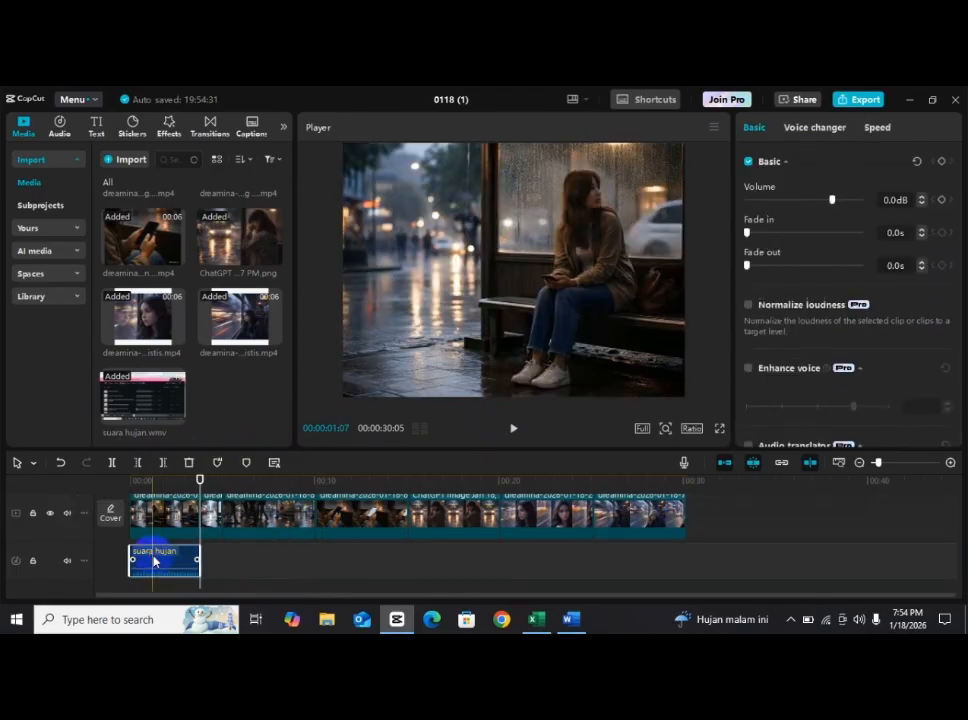
{"action": "left_click", "coordinate": [228, 563]}
{"action": "key", "text": "ctrl+v"}
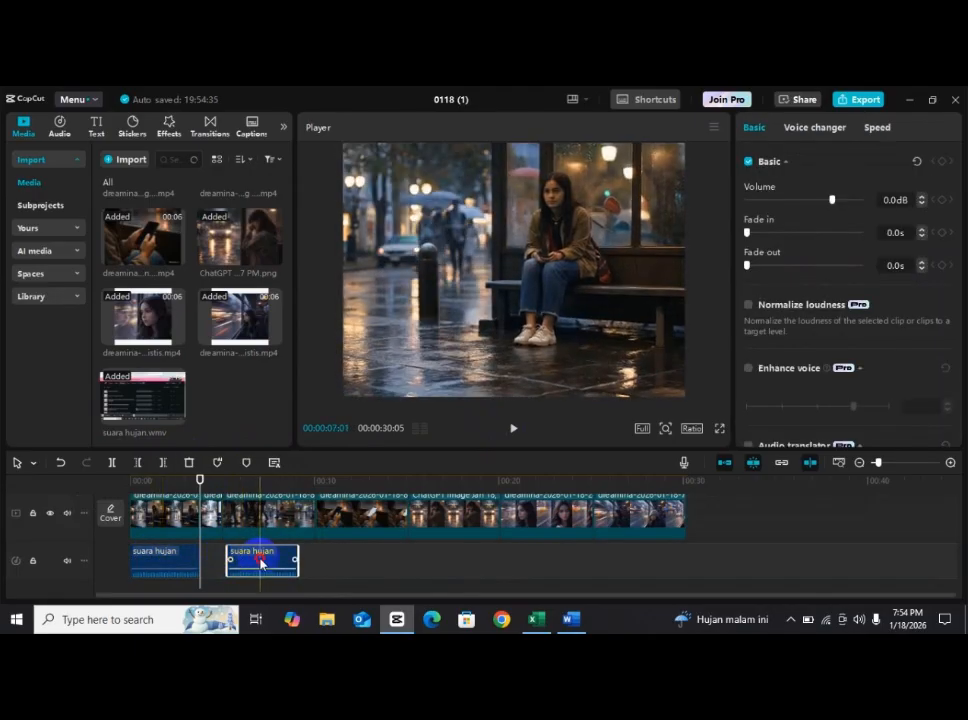
{"action": "left_click_drag", "start_coordinate": [228, 563], "coordinate": [324, 529]}
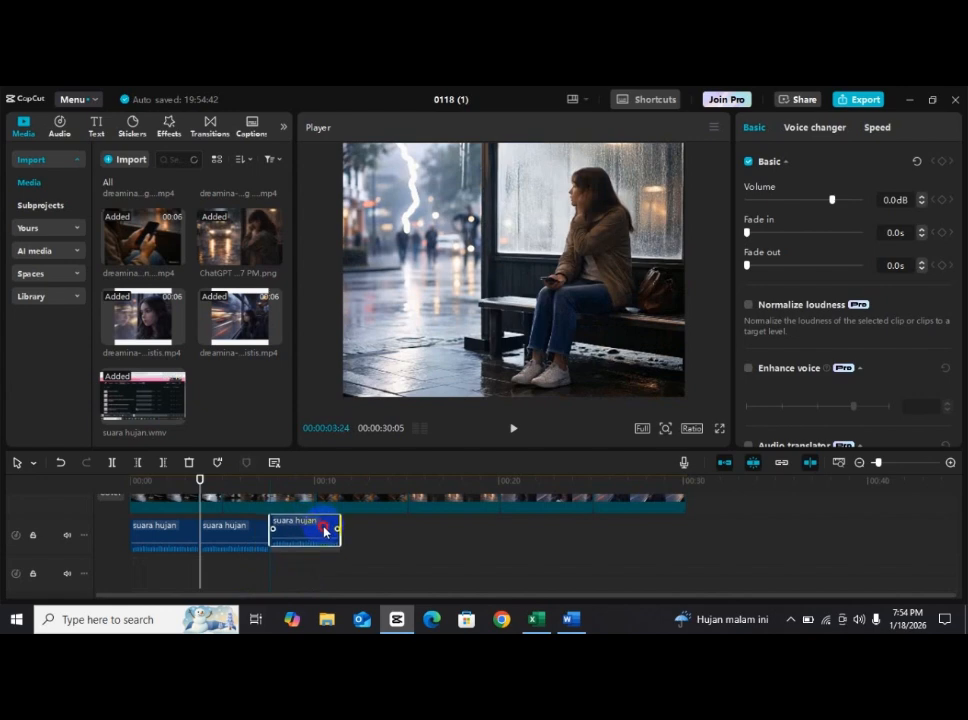
Paste a fourth and a fifth suara hujan piece, each starting where the previous one ends
{"action": "left_click", "coordinate": [364, 484]}
{"action": "left_click_drag", "start_coordinate": [364, 486], "coordinate": [346, 487]}
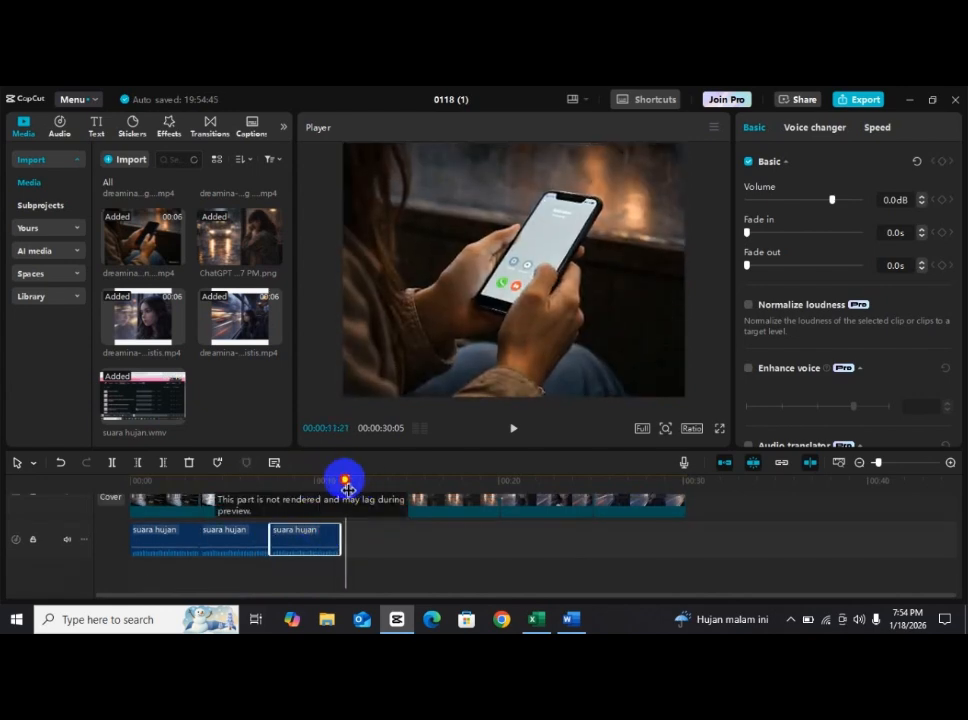
{"action": "key", "text": "ctrl+v"}
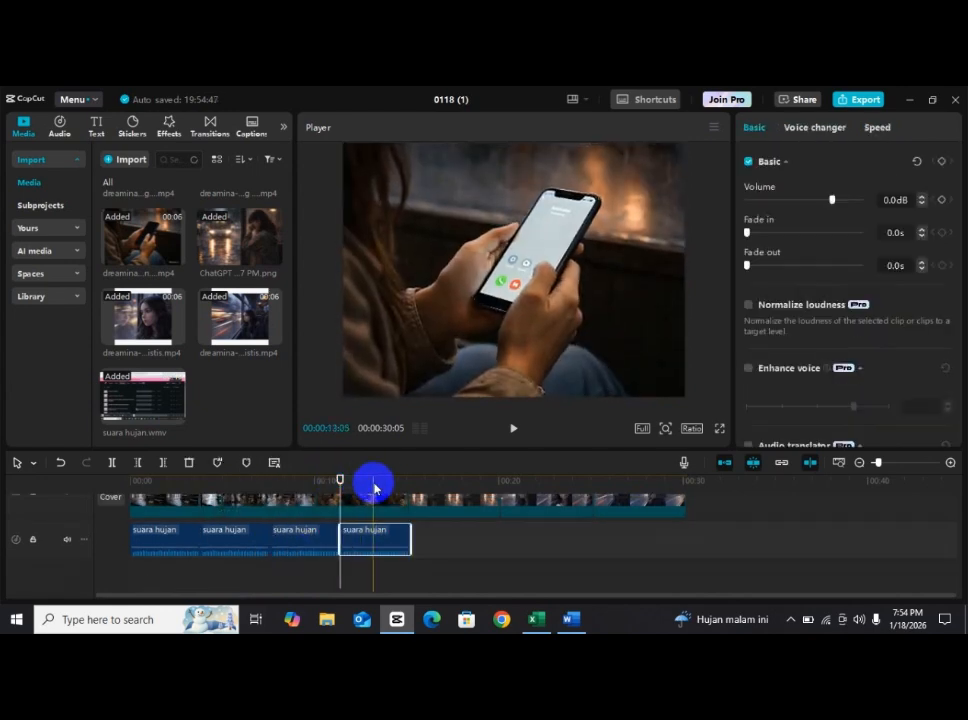
{"action": "left_click", "coordinate": [399, 484]}
{"action": "left_click_drag", "start_coordinate": [401, 485], "coordinate": [480, 486]}
{"action": "key", "text": "ctrl+v"}
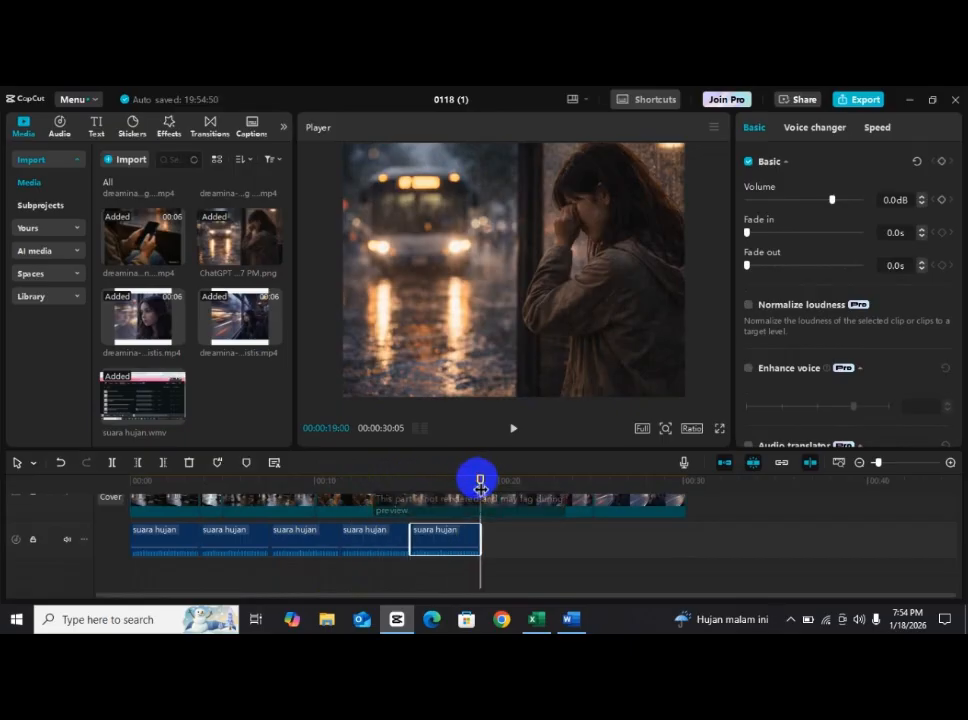
Append three more suara hujan copies end to end so the rain sound covers the whole video, and play it from the start
{"action": "key", "text": "ctrl+v"}
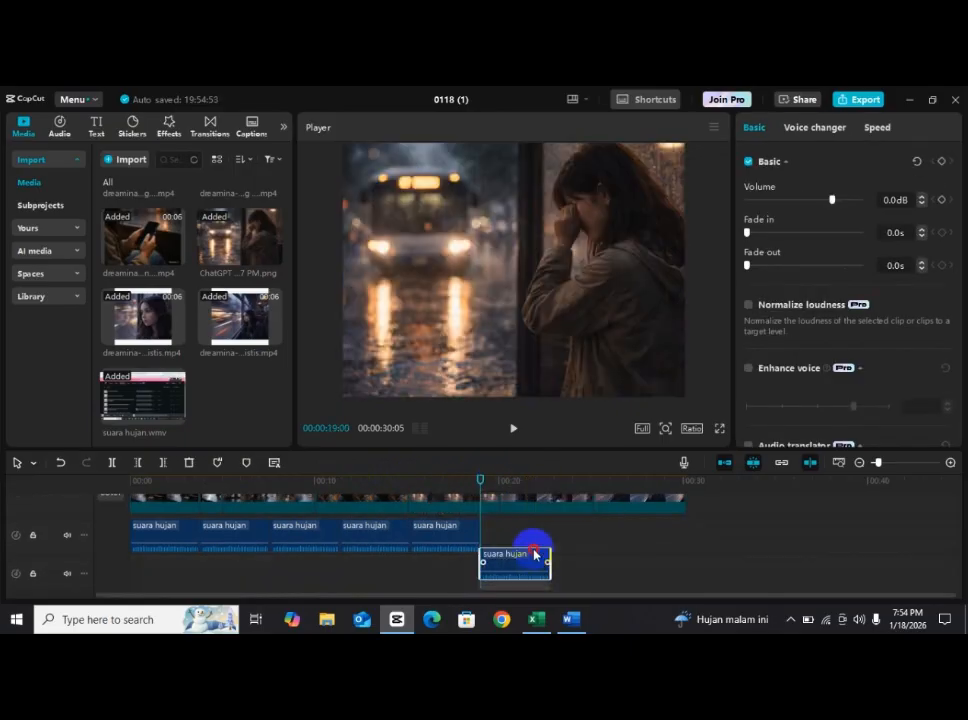
{"action": "left_click_drag", "start_coordinate": [535, 554], "coordinate": [540, 532]}
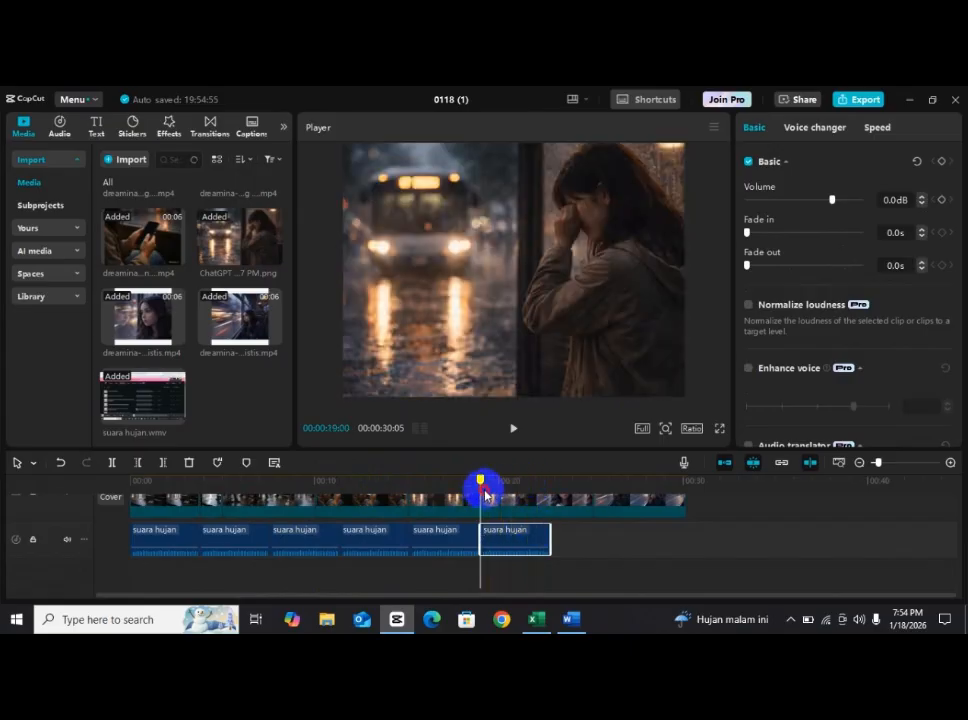
{"action": "left_click_drag", "start_coordinate": [484, 494], "coordinate": [551, 494]}
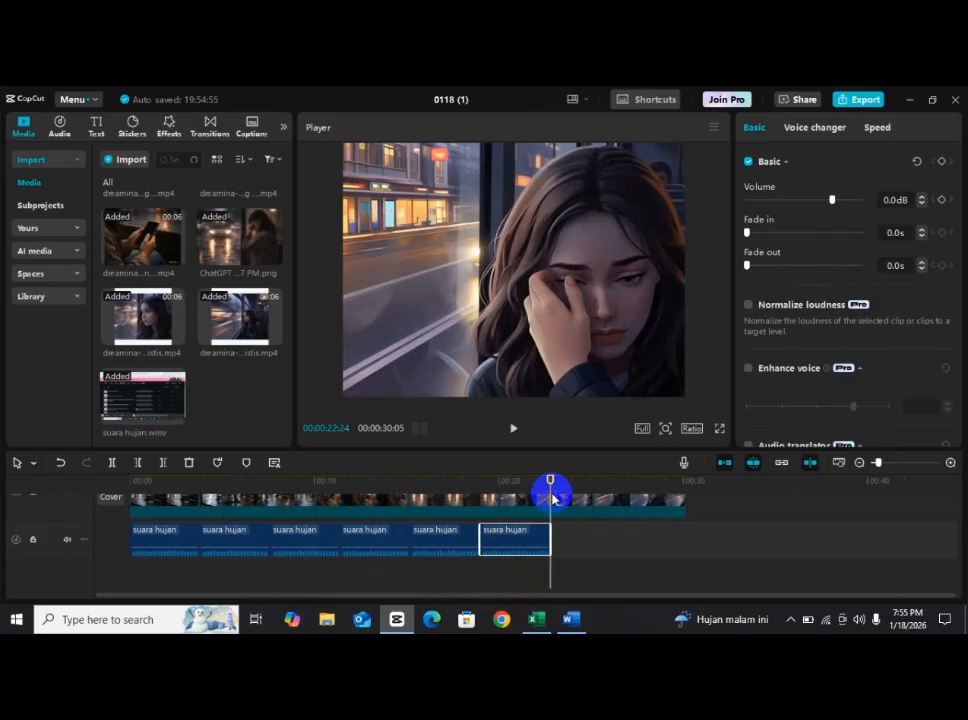
{"action": "key", "text": "ctrl+v"}
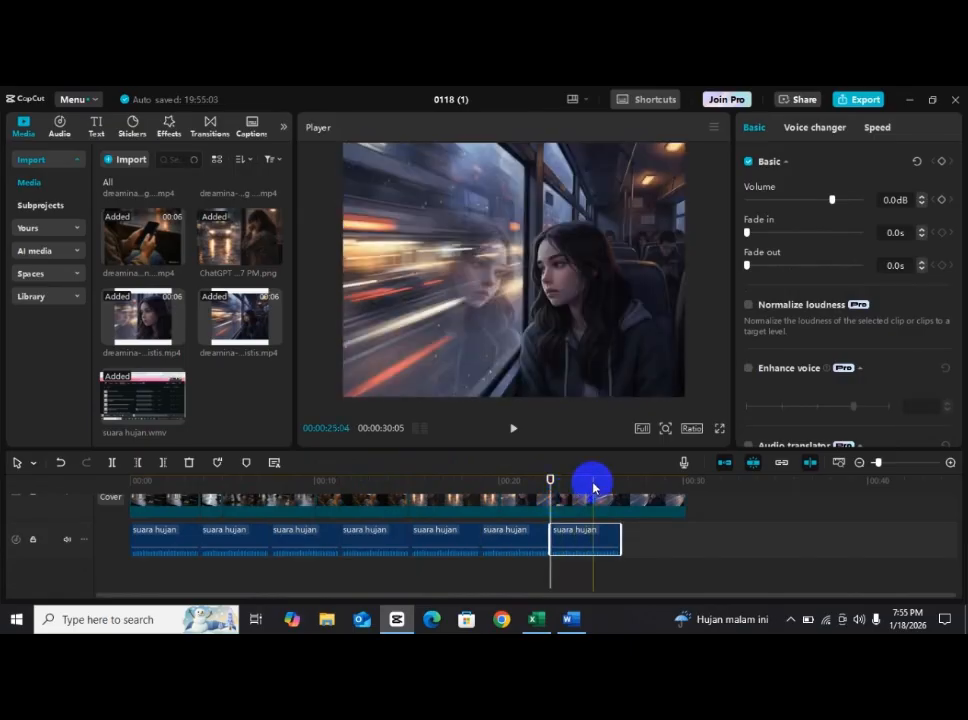
{"action": "key", "text": "ctrl+v"}
{"action": "left_click_drag", "start_coordinate": [644, 572], "coordinate": [99, 470]}
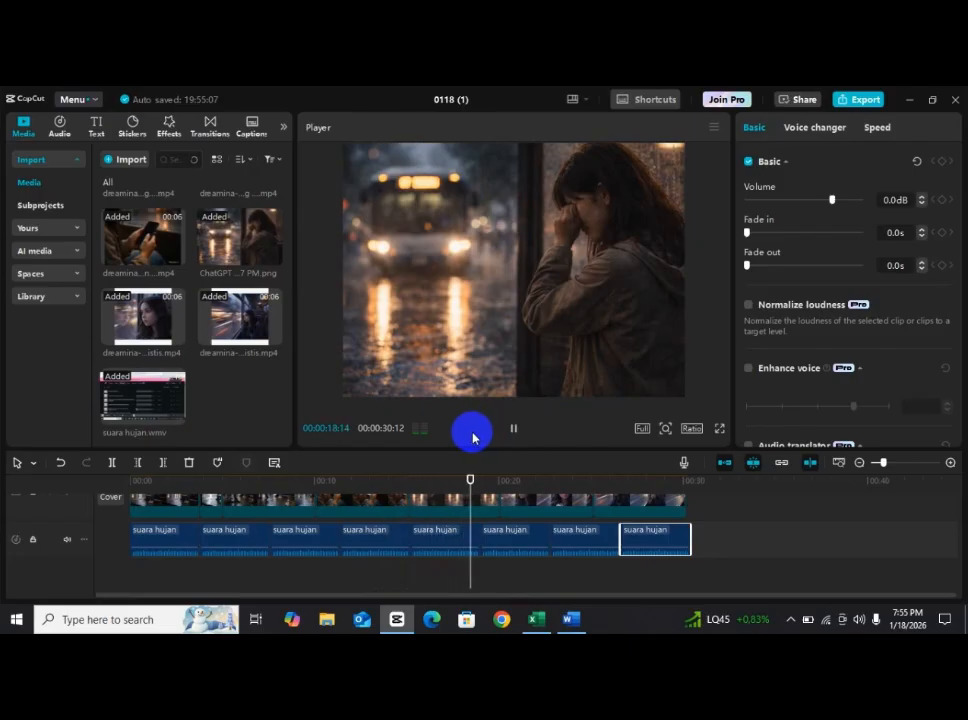
Stop playback, split the still-image clip of the crying girl and the bus at 00:00:17:20 and delete the part after the cut
{"action": "left_click", "coordinate": [466, 510]}
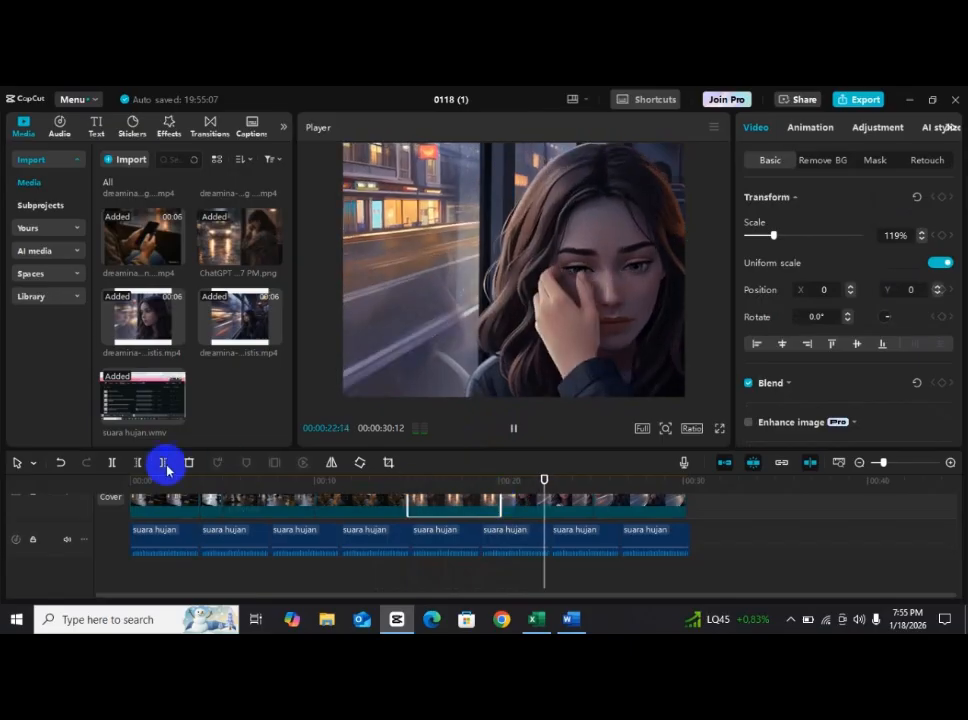
{"action": "key", "text": "space"}
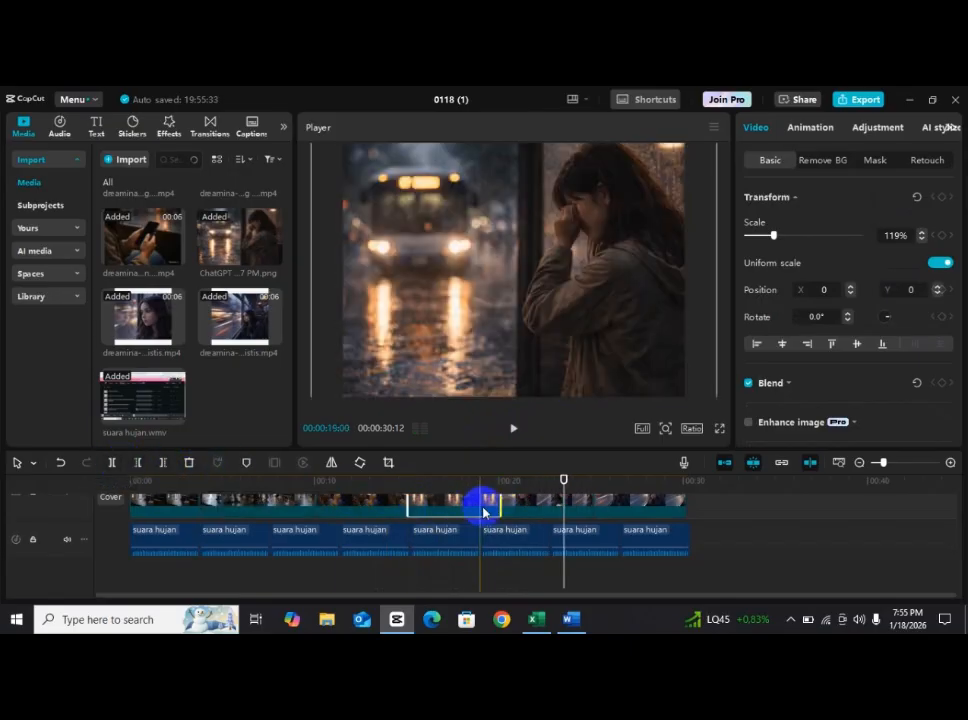
{"action": "left_click_drag", "start_coordinate": [562, 488], "coordinate": [456, 490]}
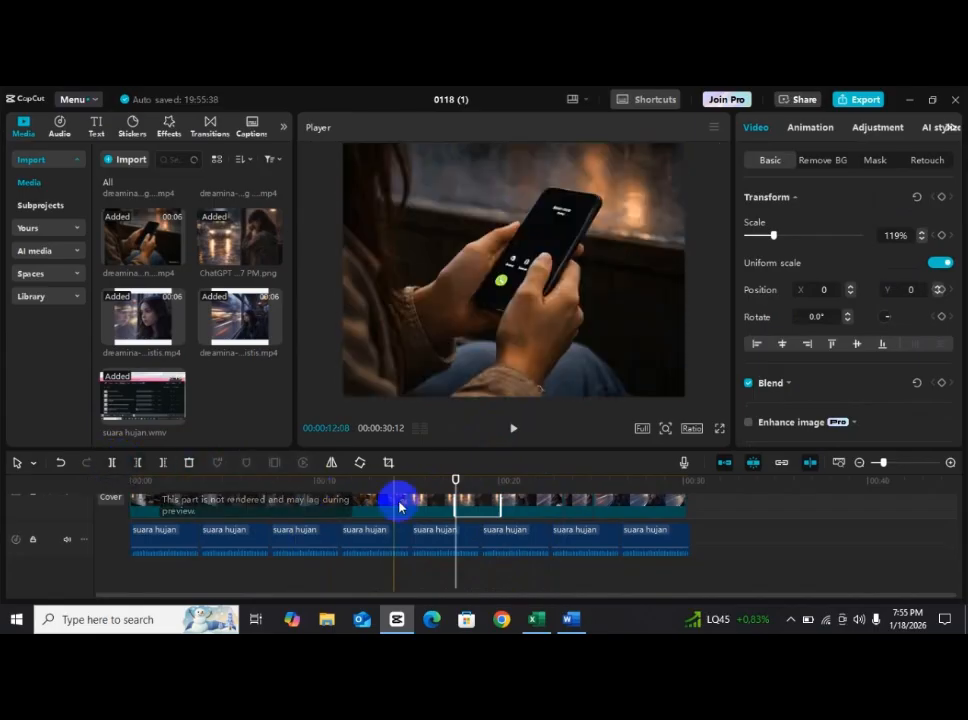
{"action": "key", "text": "Delete"}
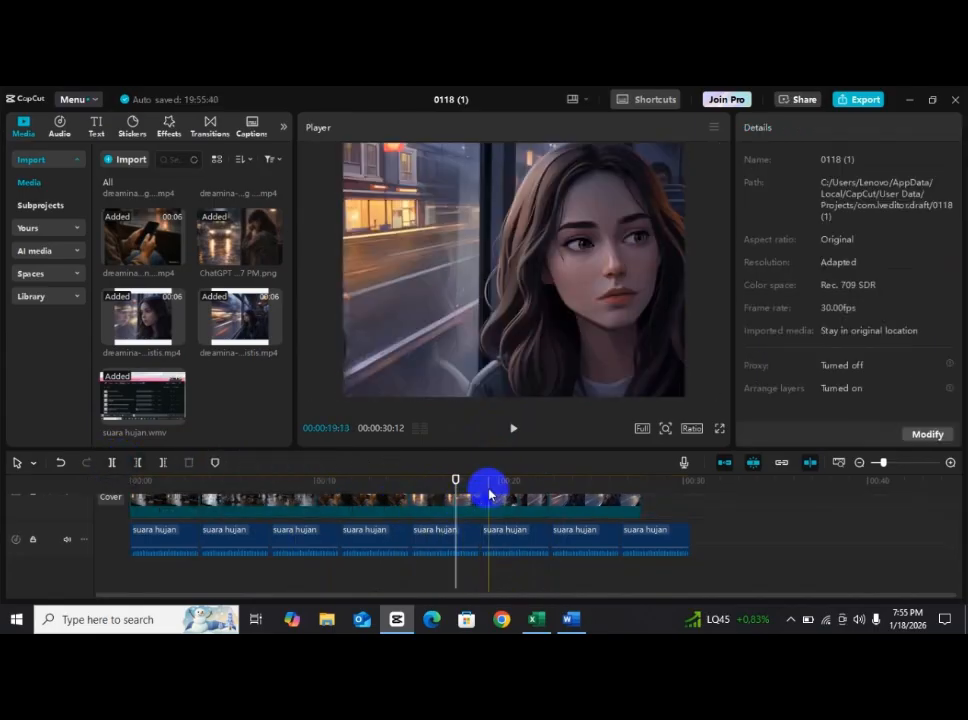
Split the video clip that ends at 00:00:17:20 about 16 seconds into the timeline and delete the part after the cut
{"action": "left_click", "coordinate": [436, 500]}
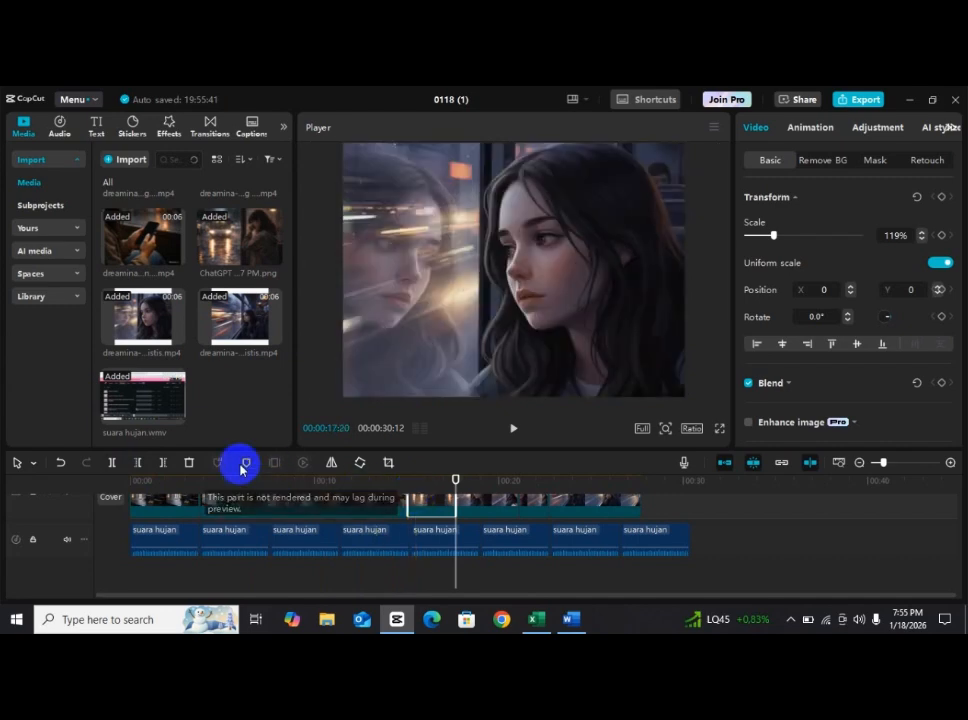
{"action": "left_click_drag", "start_coordinate": [454, 486], "coordinate": [430, 487]}
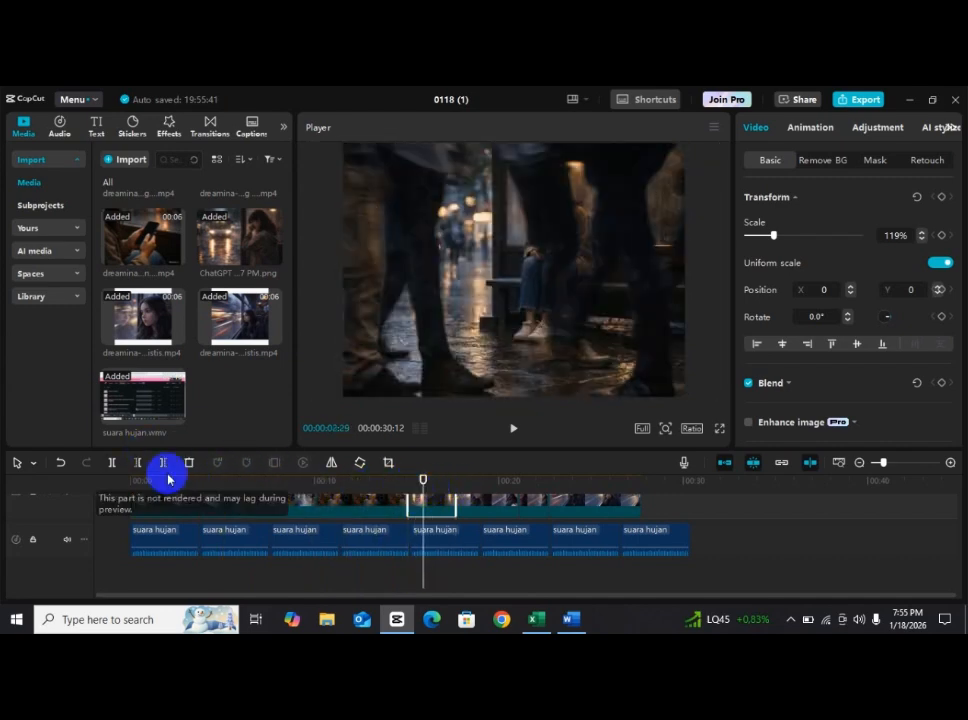
{"action": "left_click", "coordinate": [116, 464]}
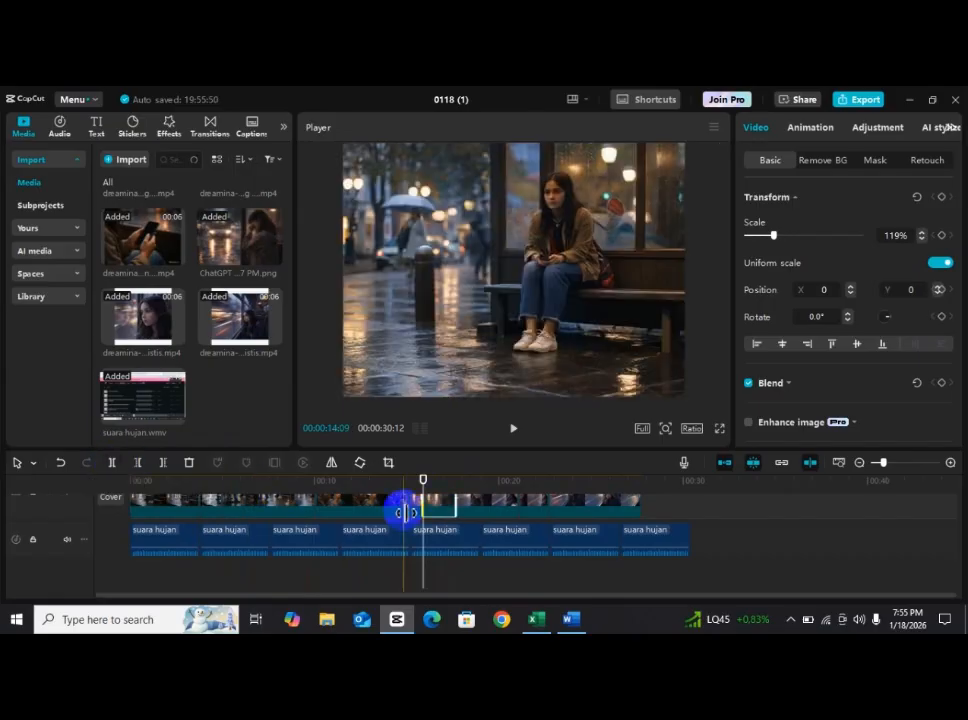
{"action": "key", "text": "Delete"}
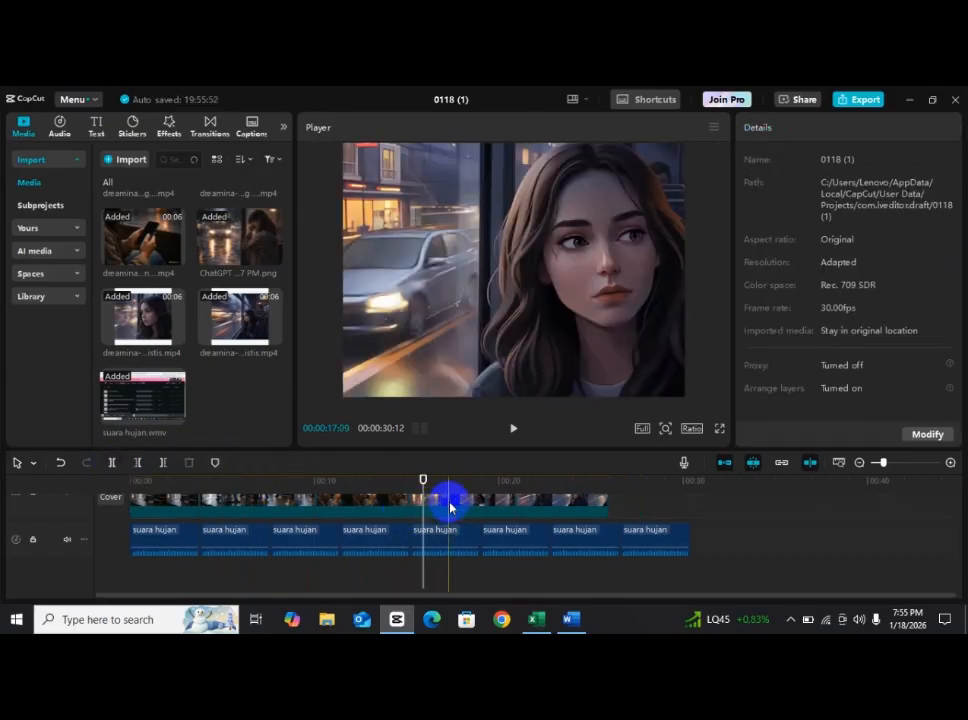
Delete the last suara hujan copy beyond the video and review the edit from about the 10-second mark
{"action": "left_click", "coordinate": [637, 537]}
{"action": "key", "text": "Delete"}
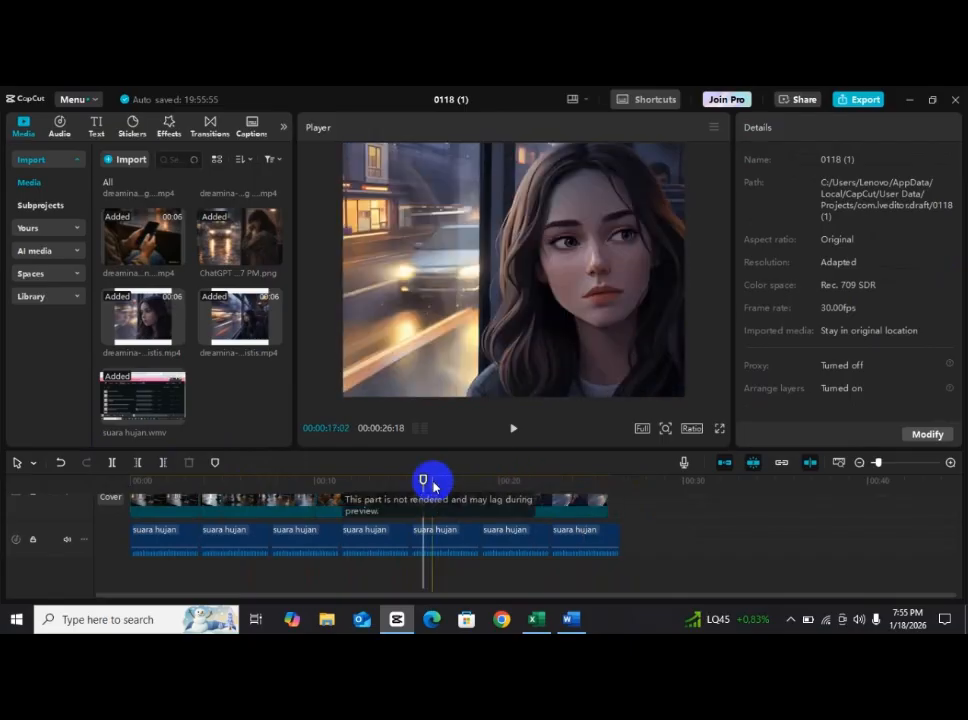
{"action": "left_click_drag", "start_coordinate": [423, 482], "coordinate": [318, 482]}
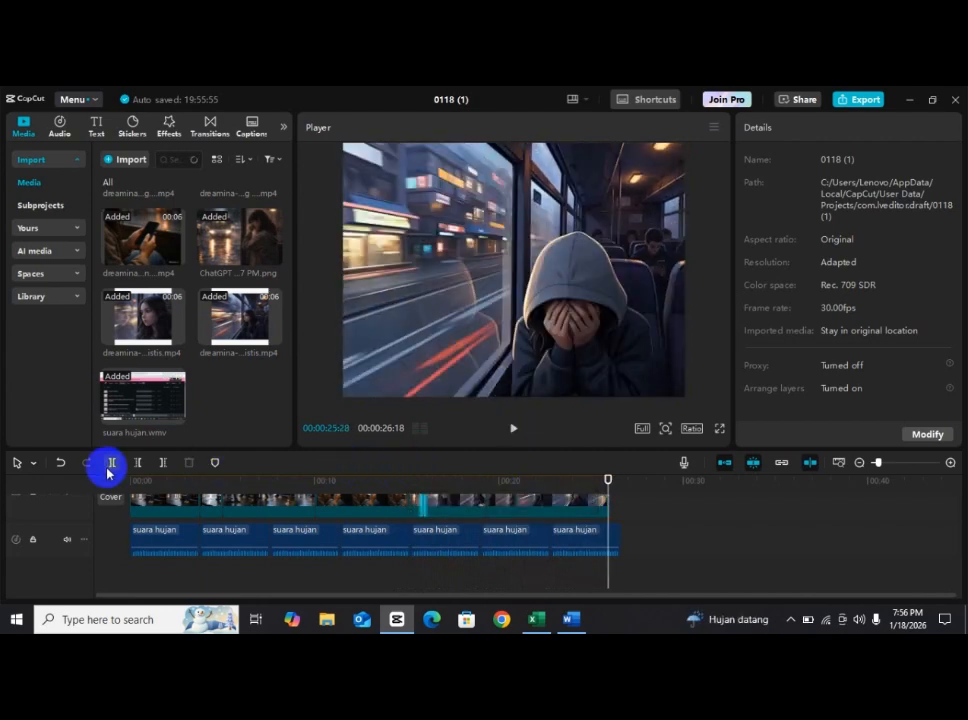
Split the final suara hujan piece where the video ends and delete the leftover audio after the cut
{"action": "left_click", "coordinate": [595, 542]}
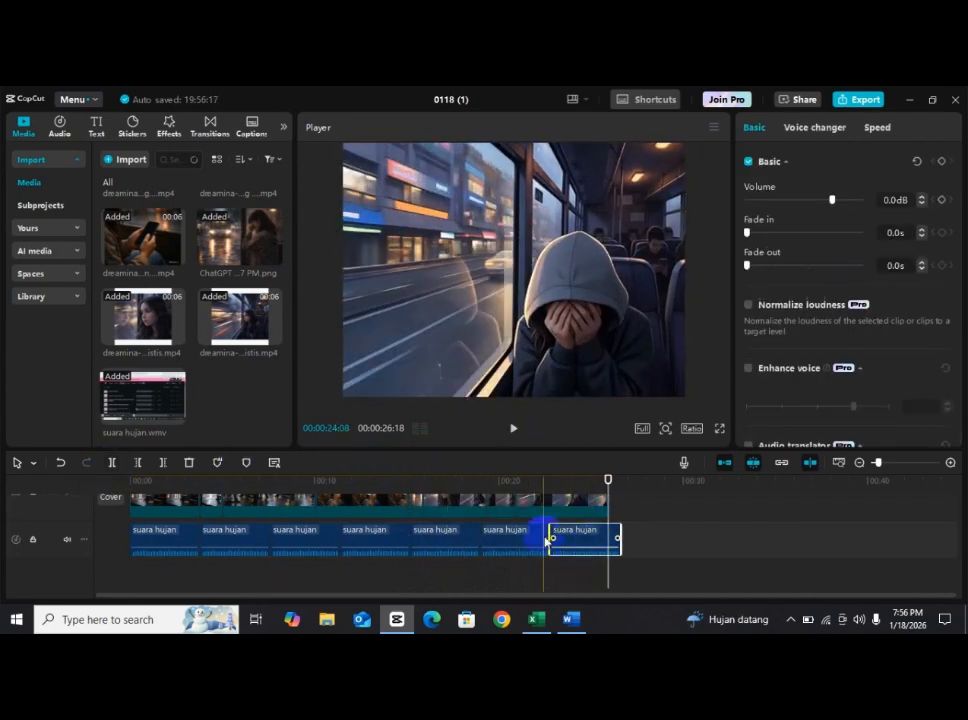
{"action": "left_click", "coordinate": [111, 464]}
{"action": "left_click", "coordinate": [506, 538]}
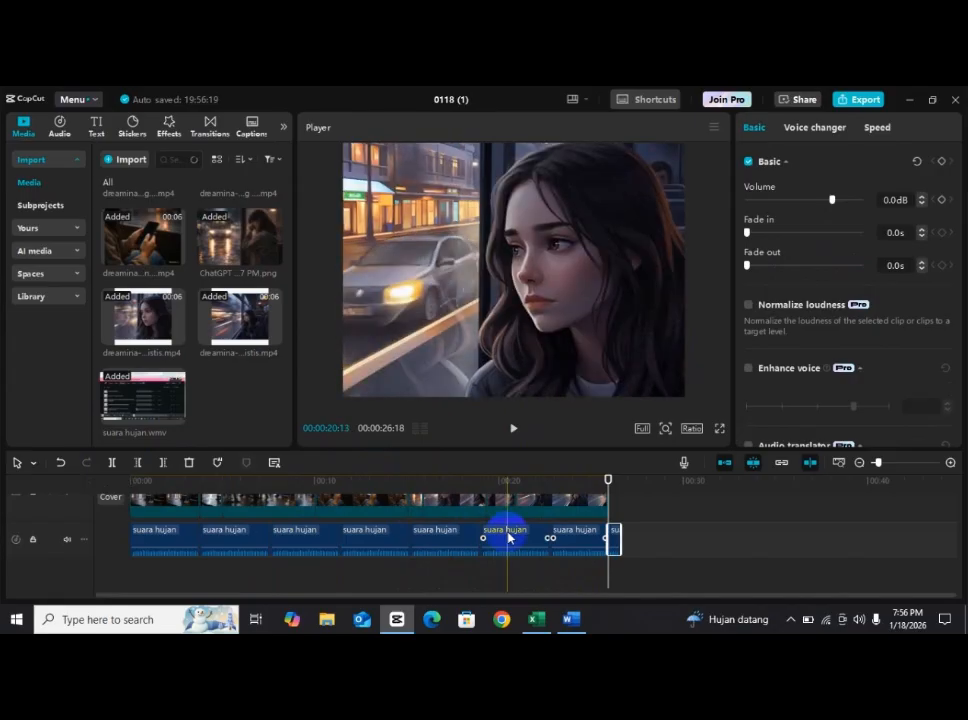
{"action": "key", "text": "Delete"}
{"action": "left_click", "coordinate": [607, 497]}
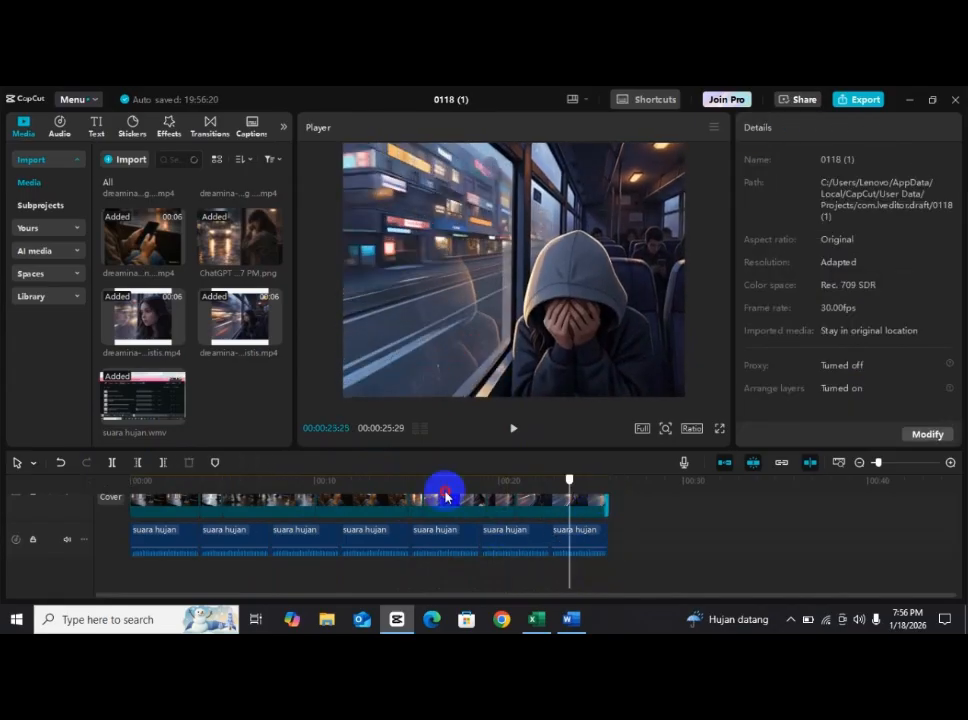